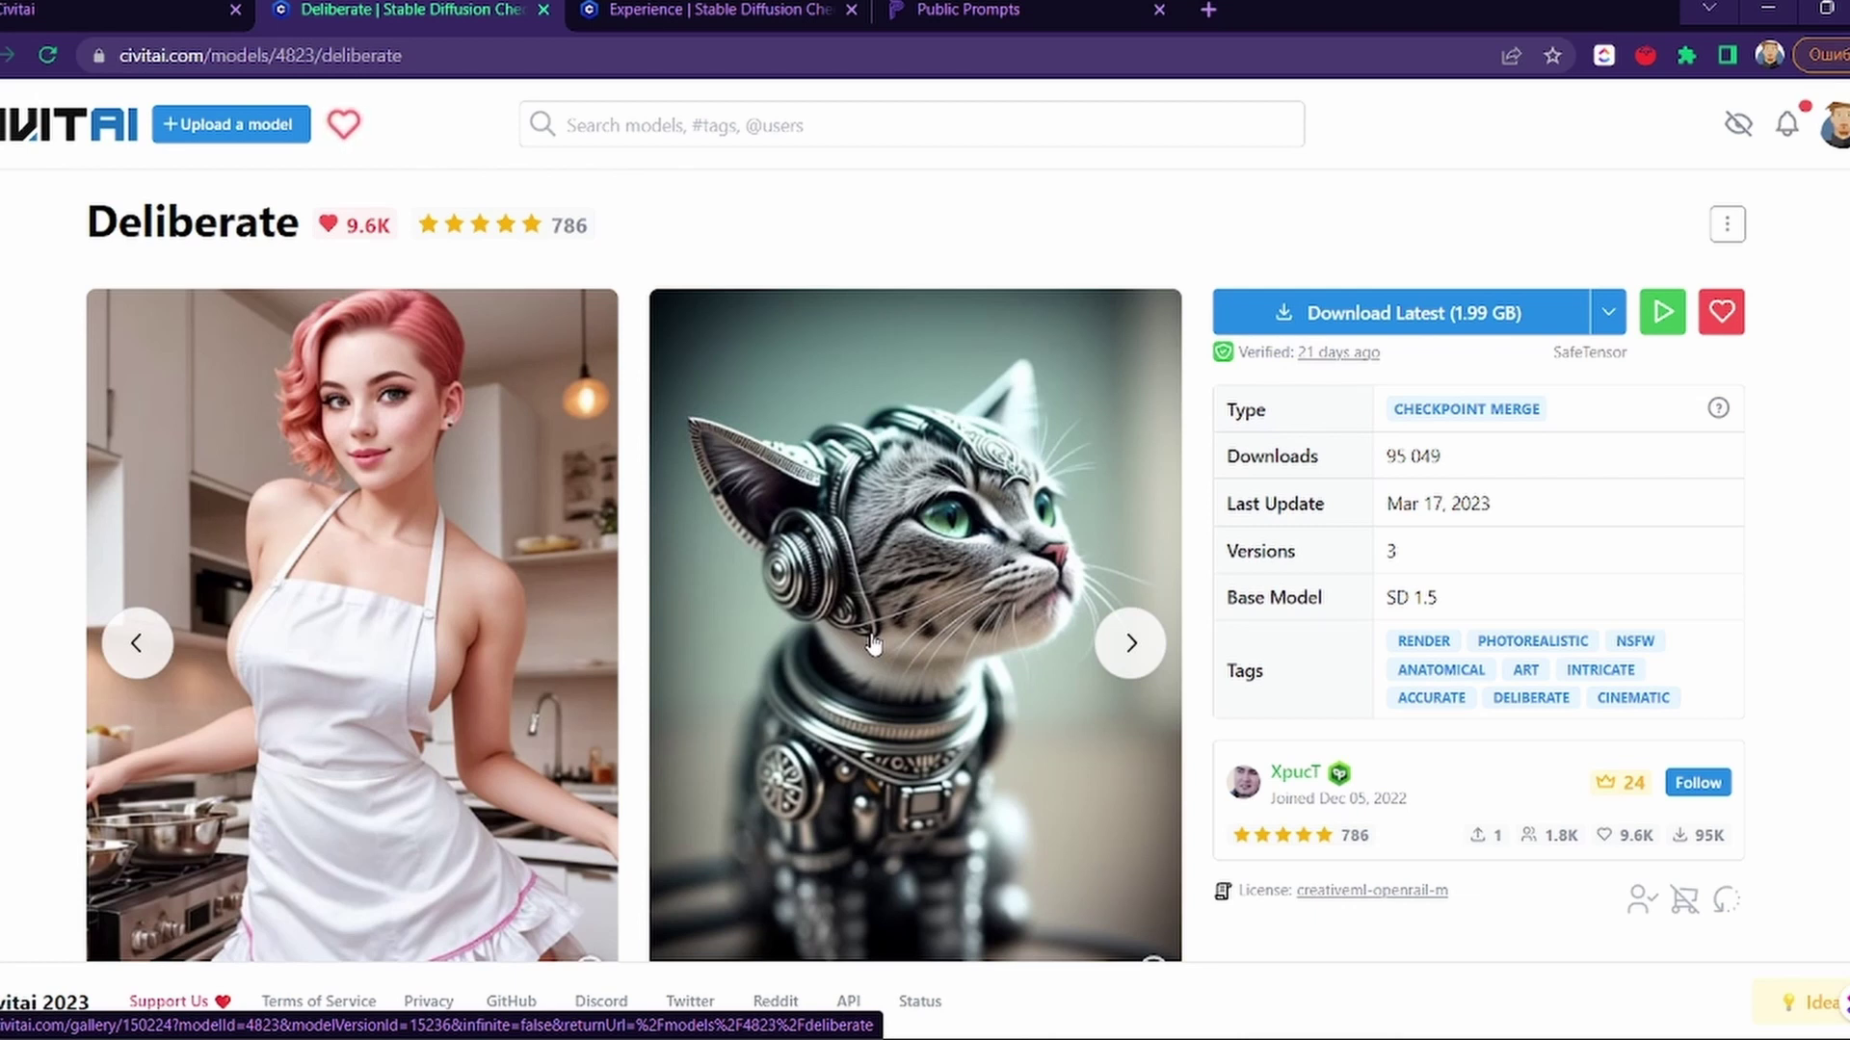
Step: Look through the sample image gallery and the start of the description on the Experience model page
key("ctrl+Tab")
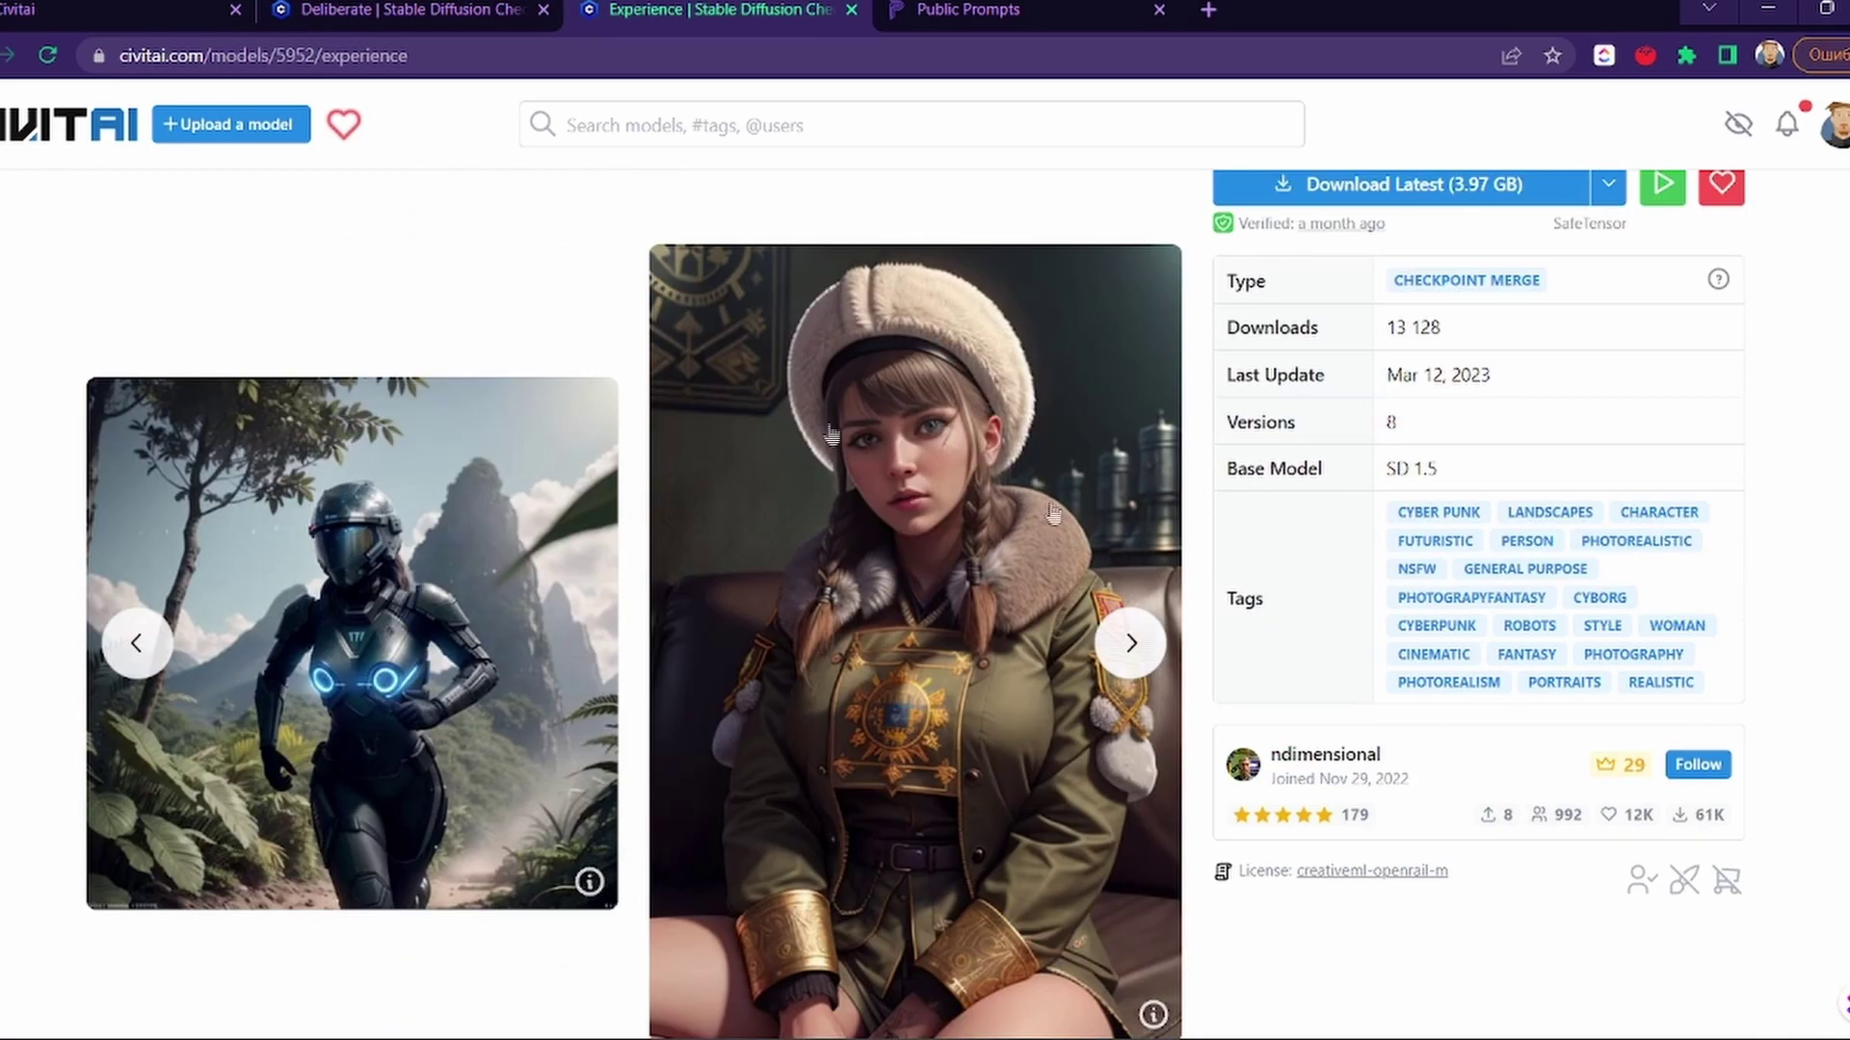
left_click(1132, 643)
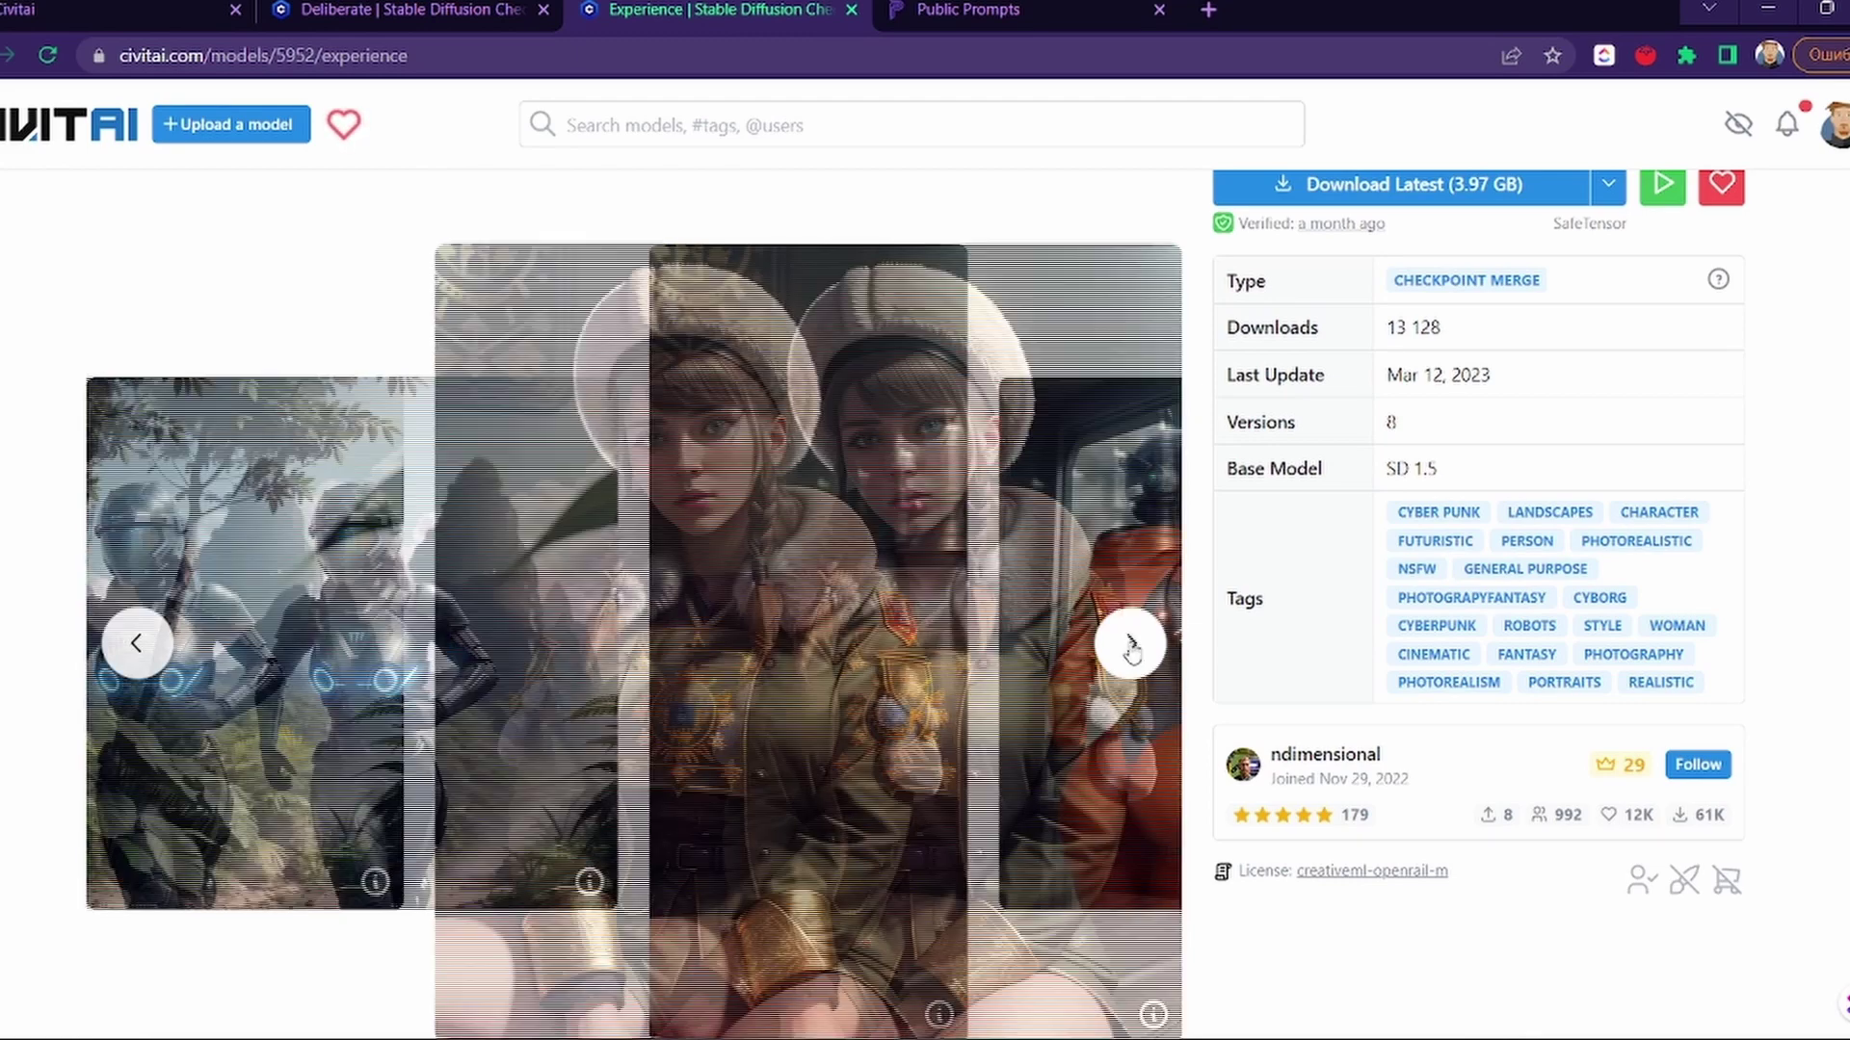
left_click(1132, 644)
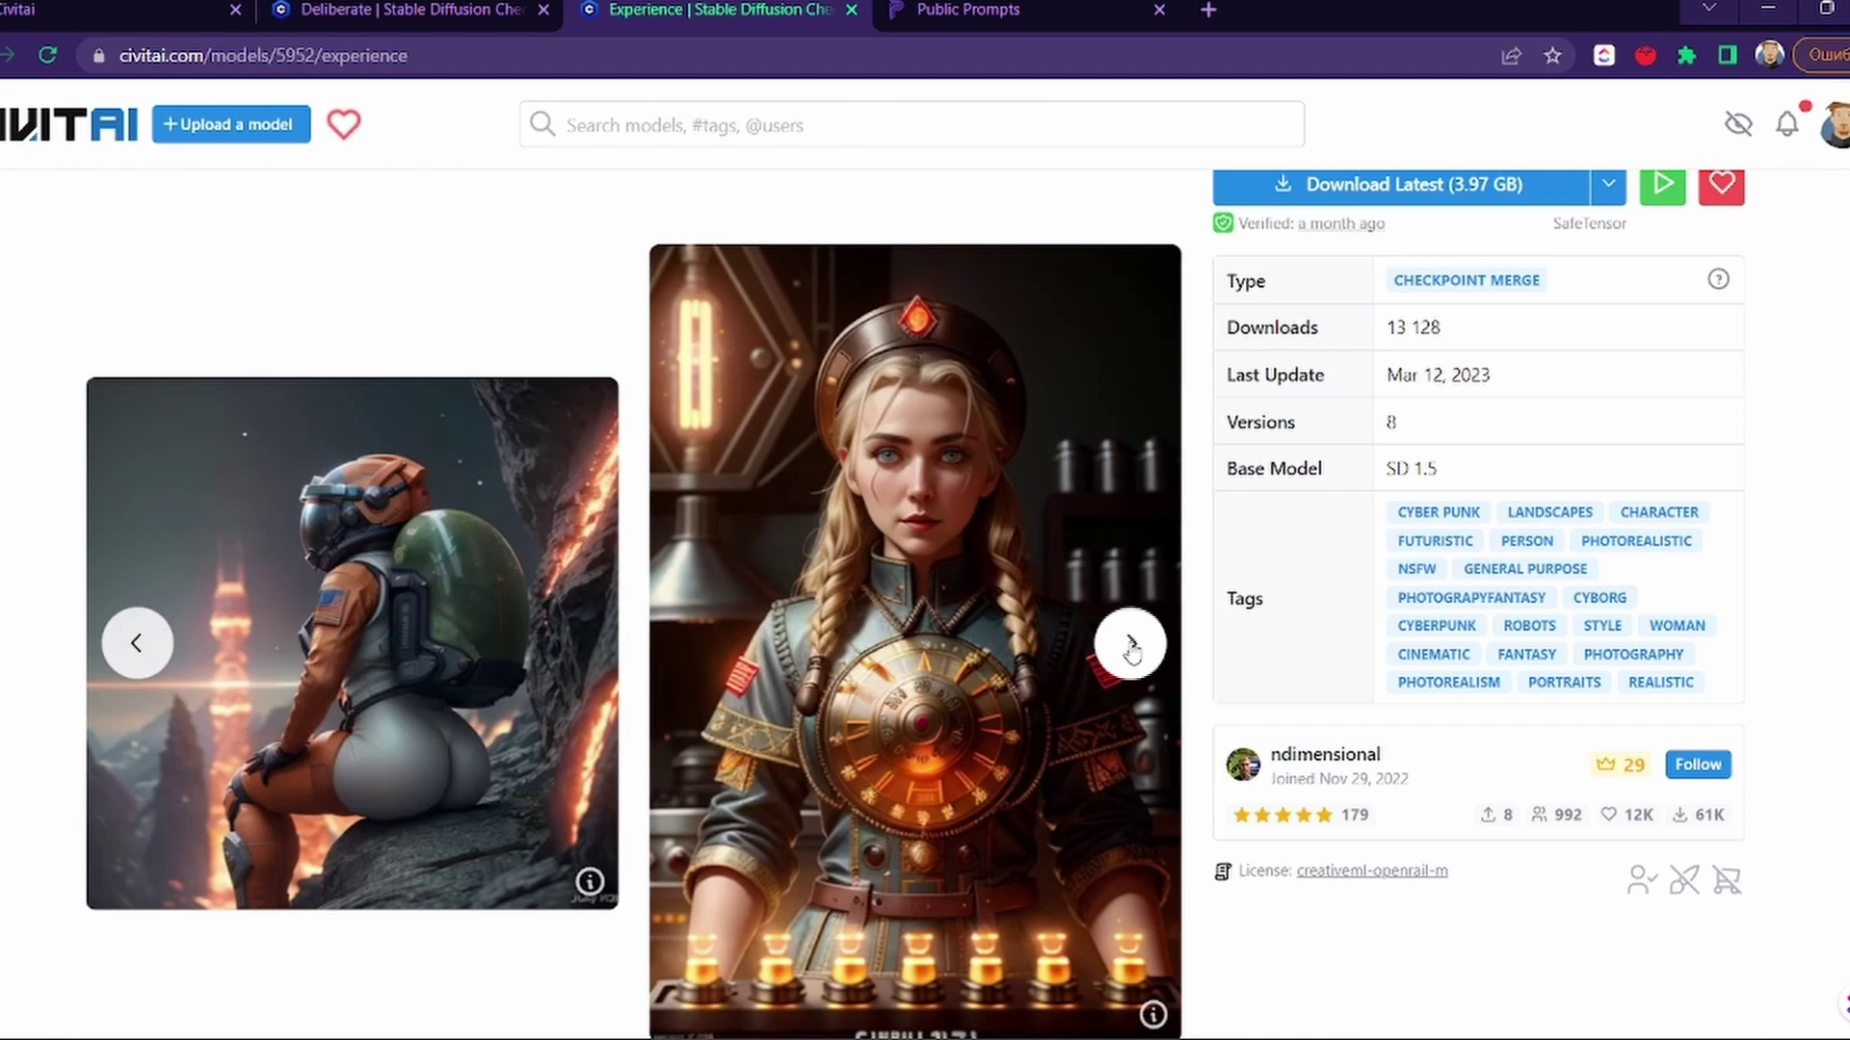
left_click(1132, 645)
left_click(1132, 646)
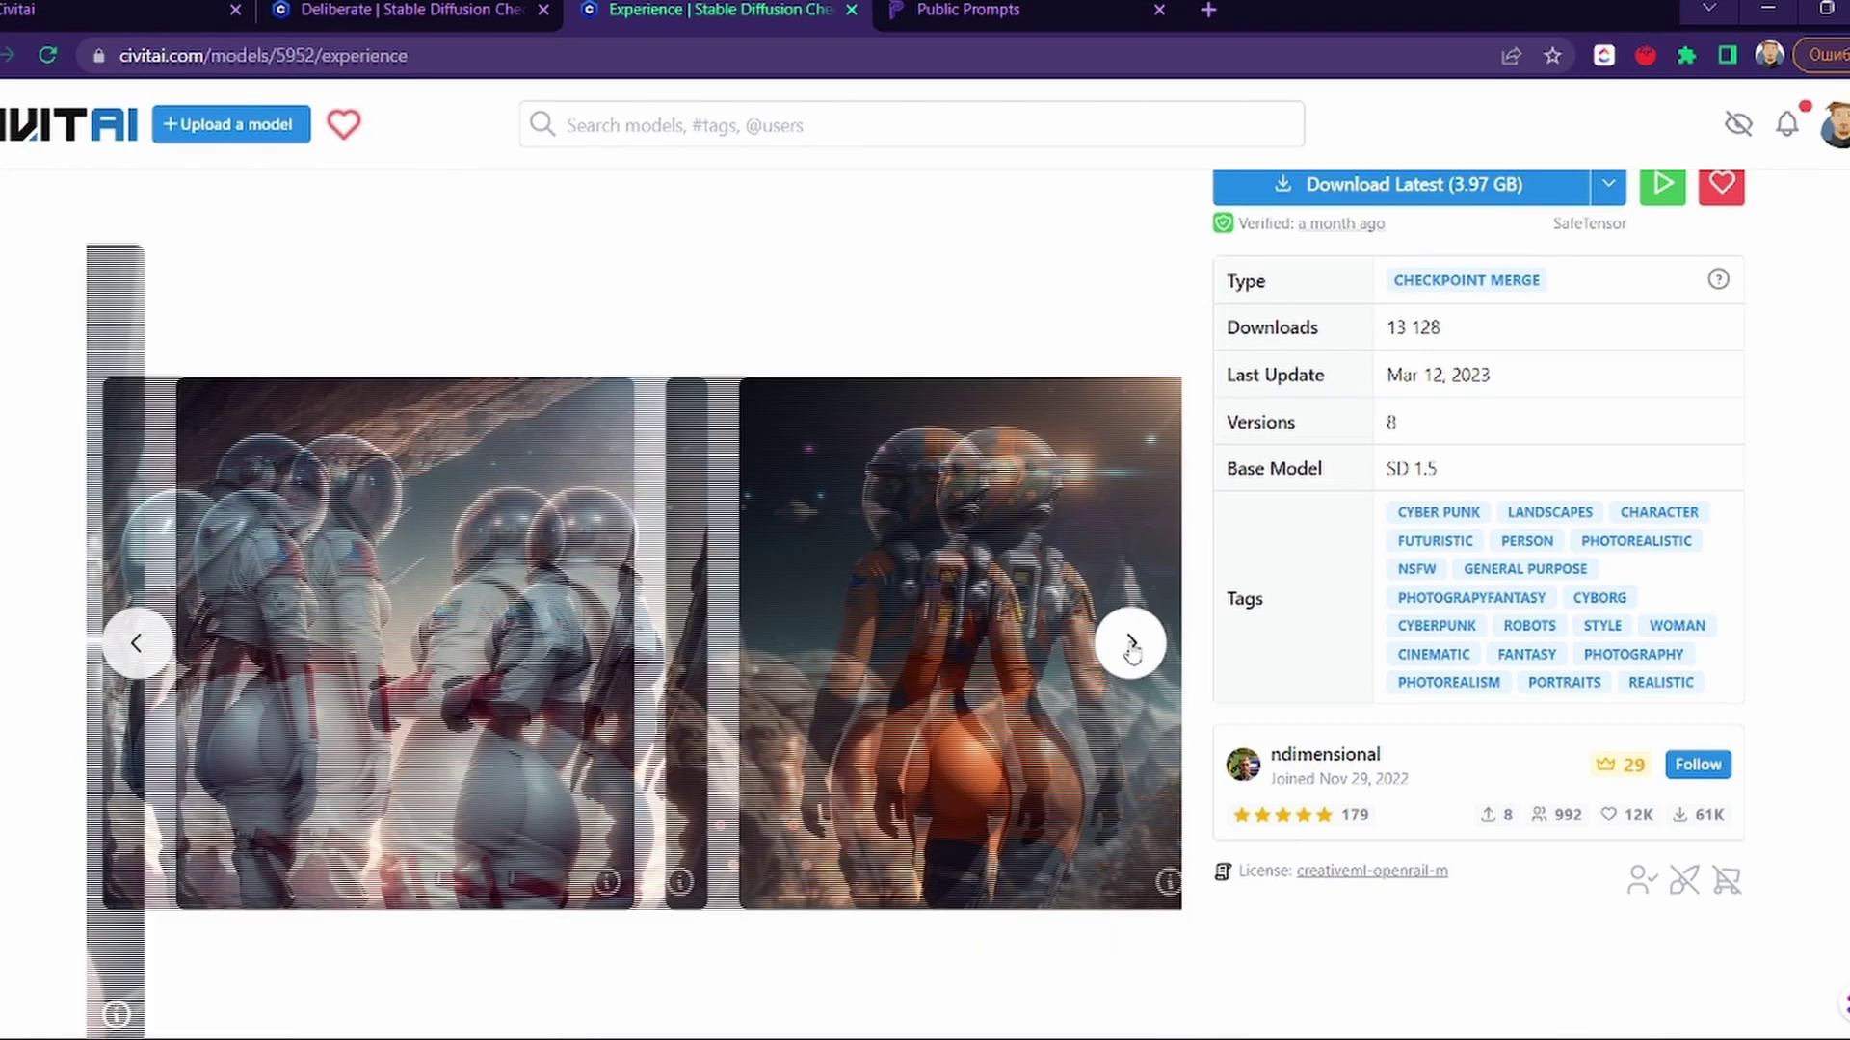
left_click(1132, 645)
left_click(1132, 646)
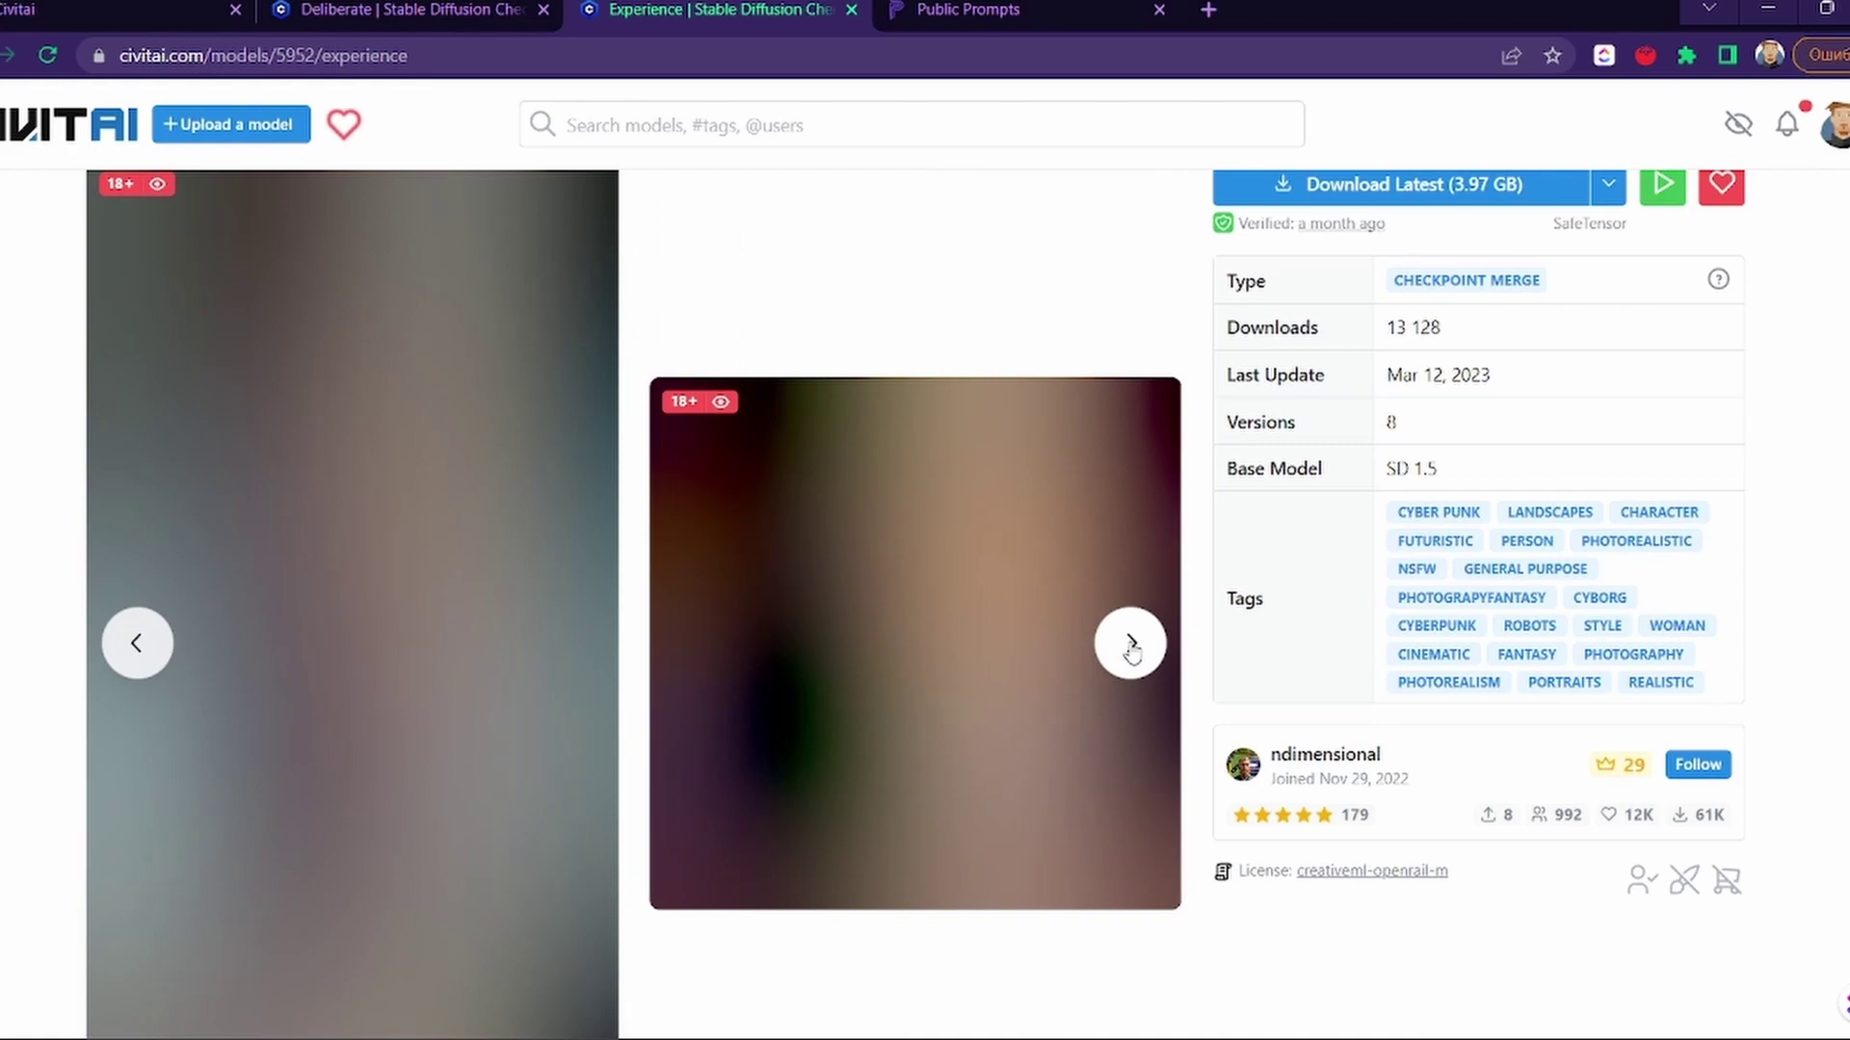
left_click(1132, 645)
left_click(1132, 648)
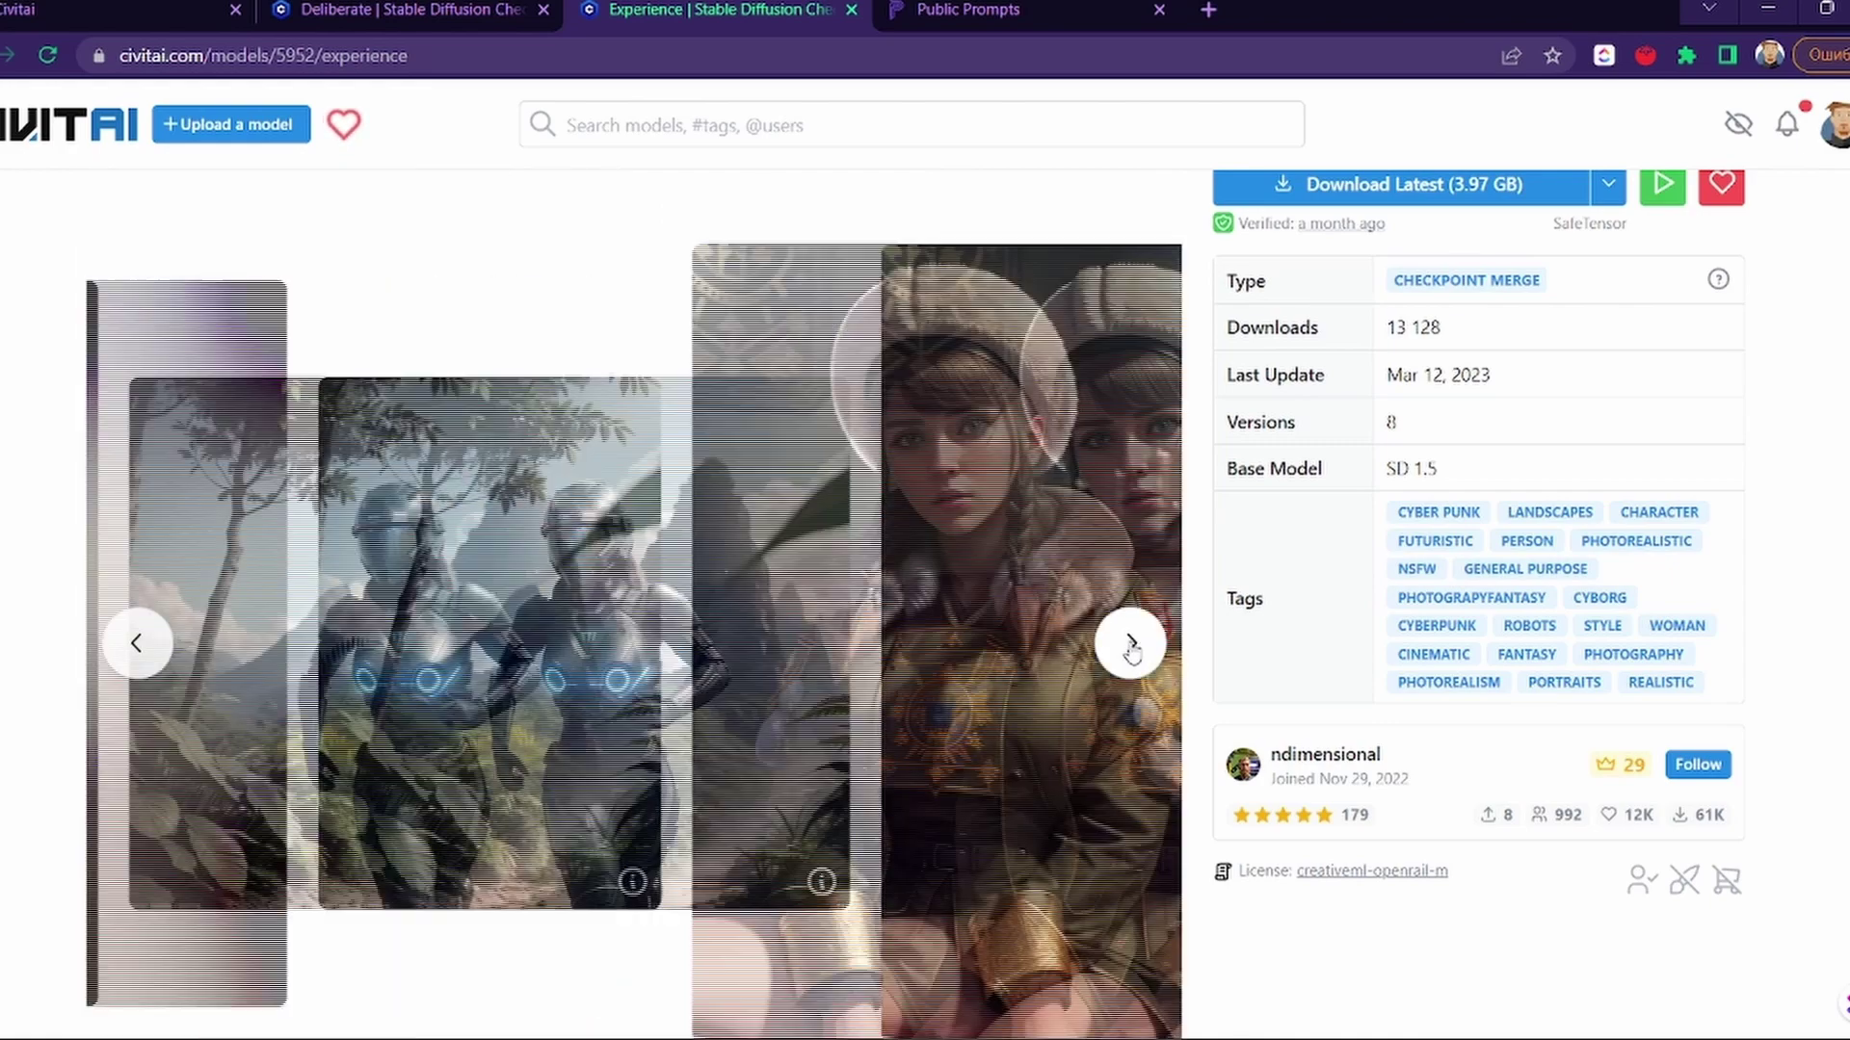
scroll(1002, 648, "down", 4)
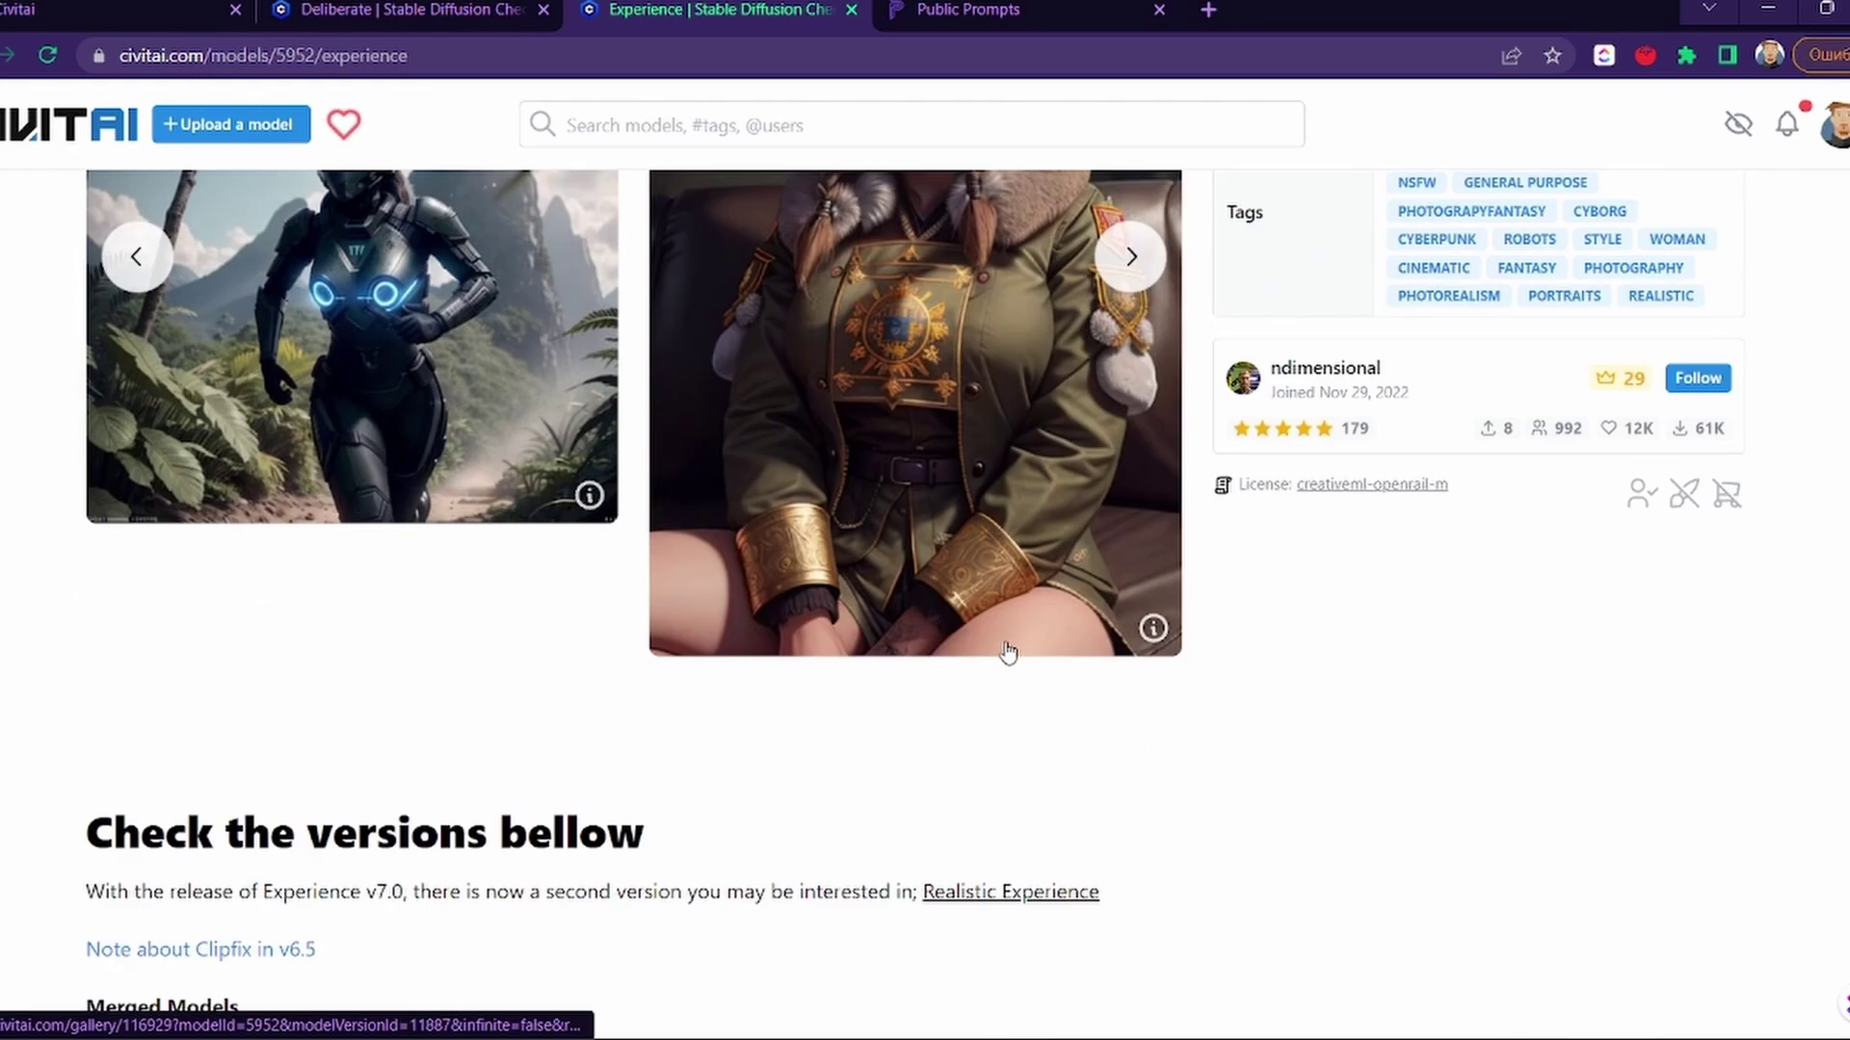
scroll(963, 597, "up", 4)
Step: Return to the Deliberate model page and read the start of its description
key("ctrl+shift+Tab")
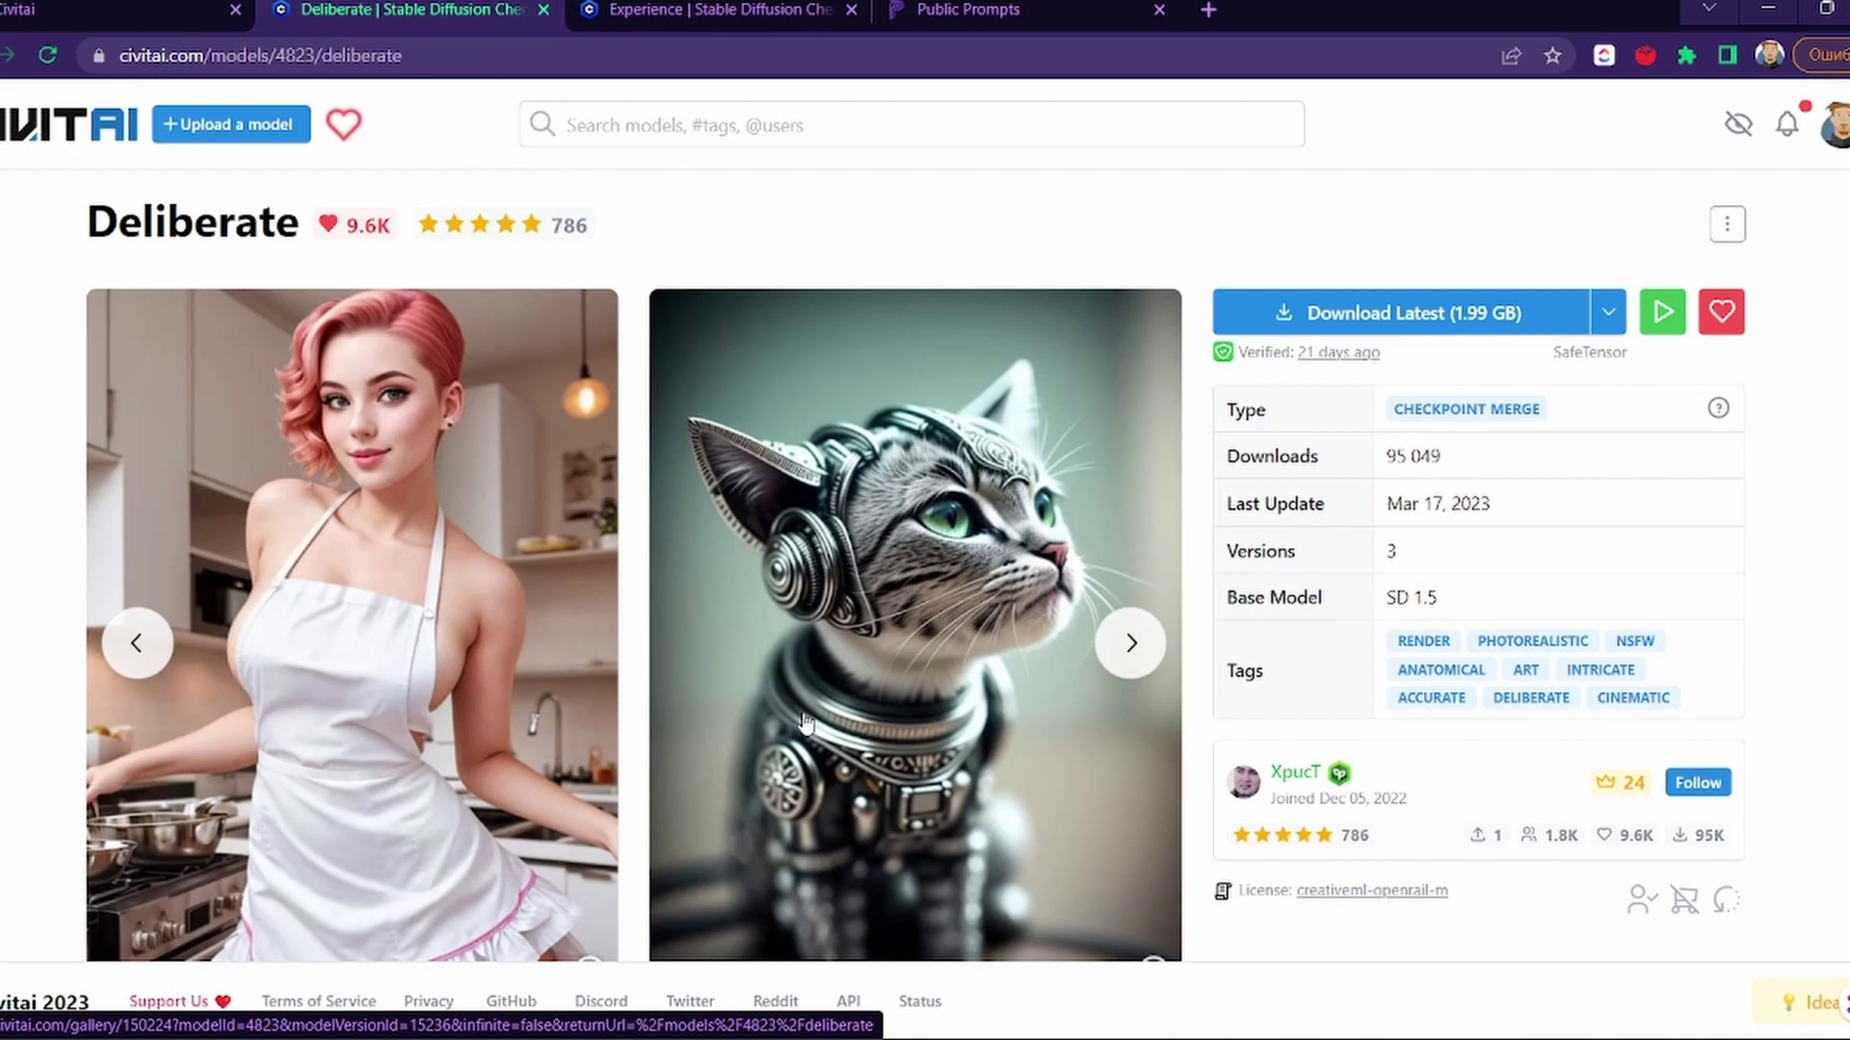
scroll(867, 740, "down", 5)
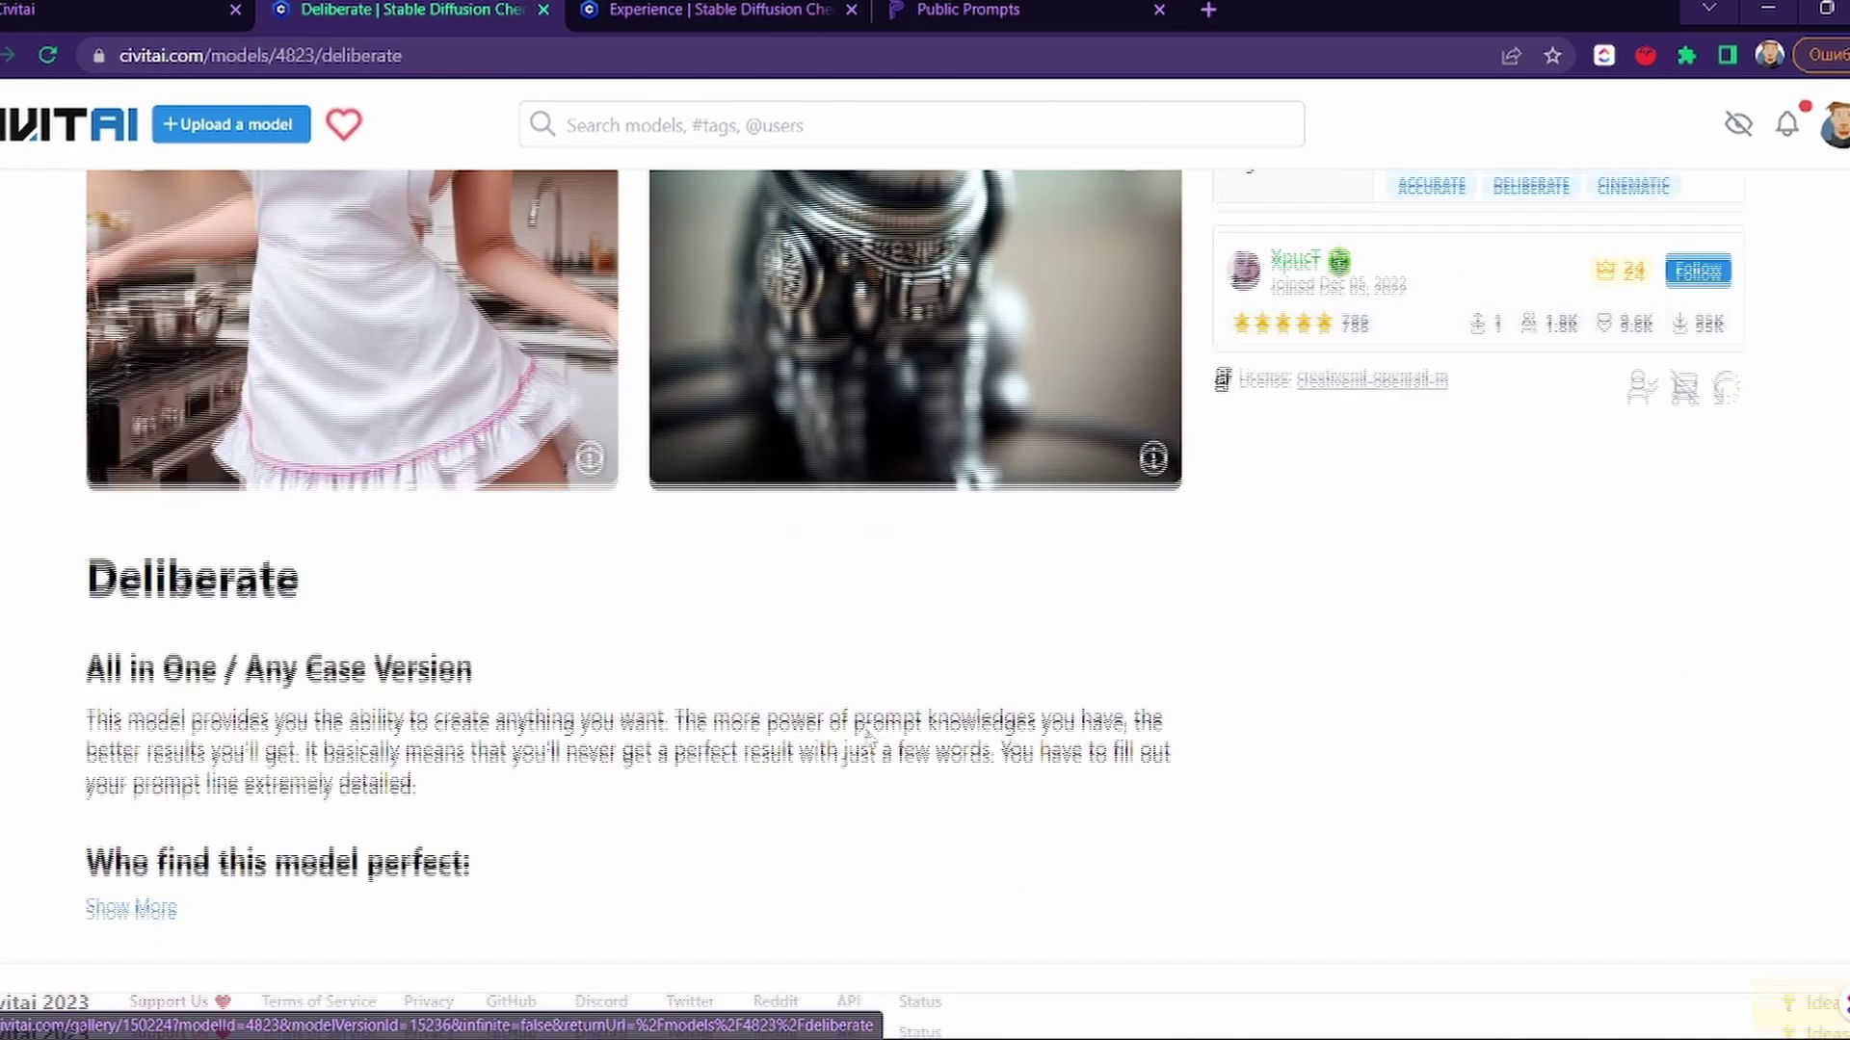
scroll(867, 740, "up", 5)
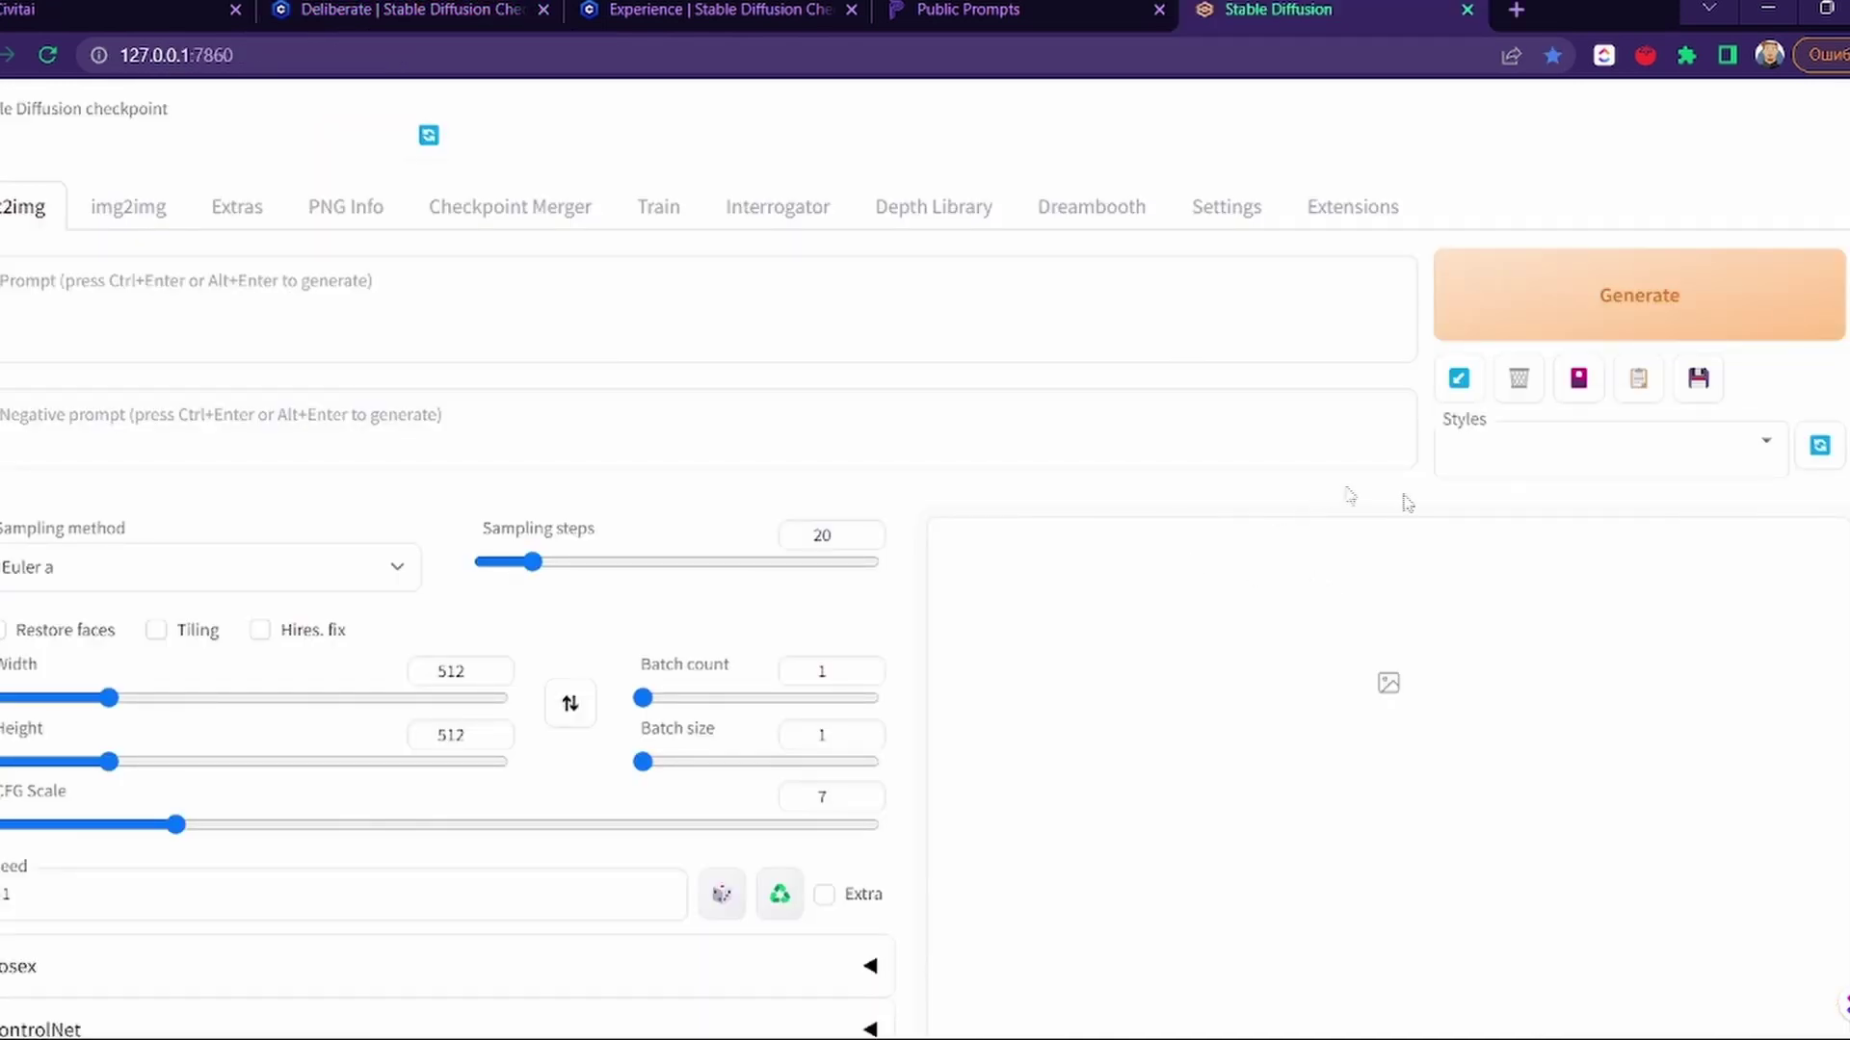
Step: Switch to the Stable Diffusion web UI and look over the txt2img page and the list of installed checkpoints
scroll(1226, 464, "down", 10)
scroll(1226, 467, "up", 10)
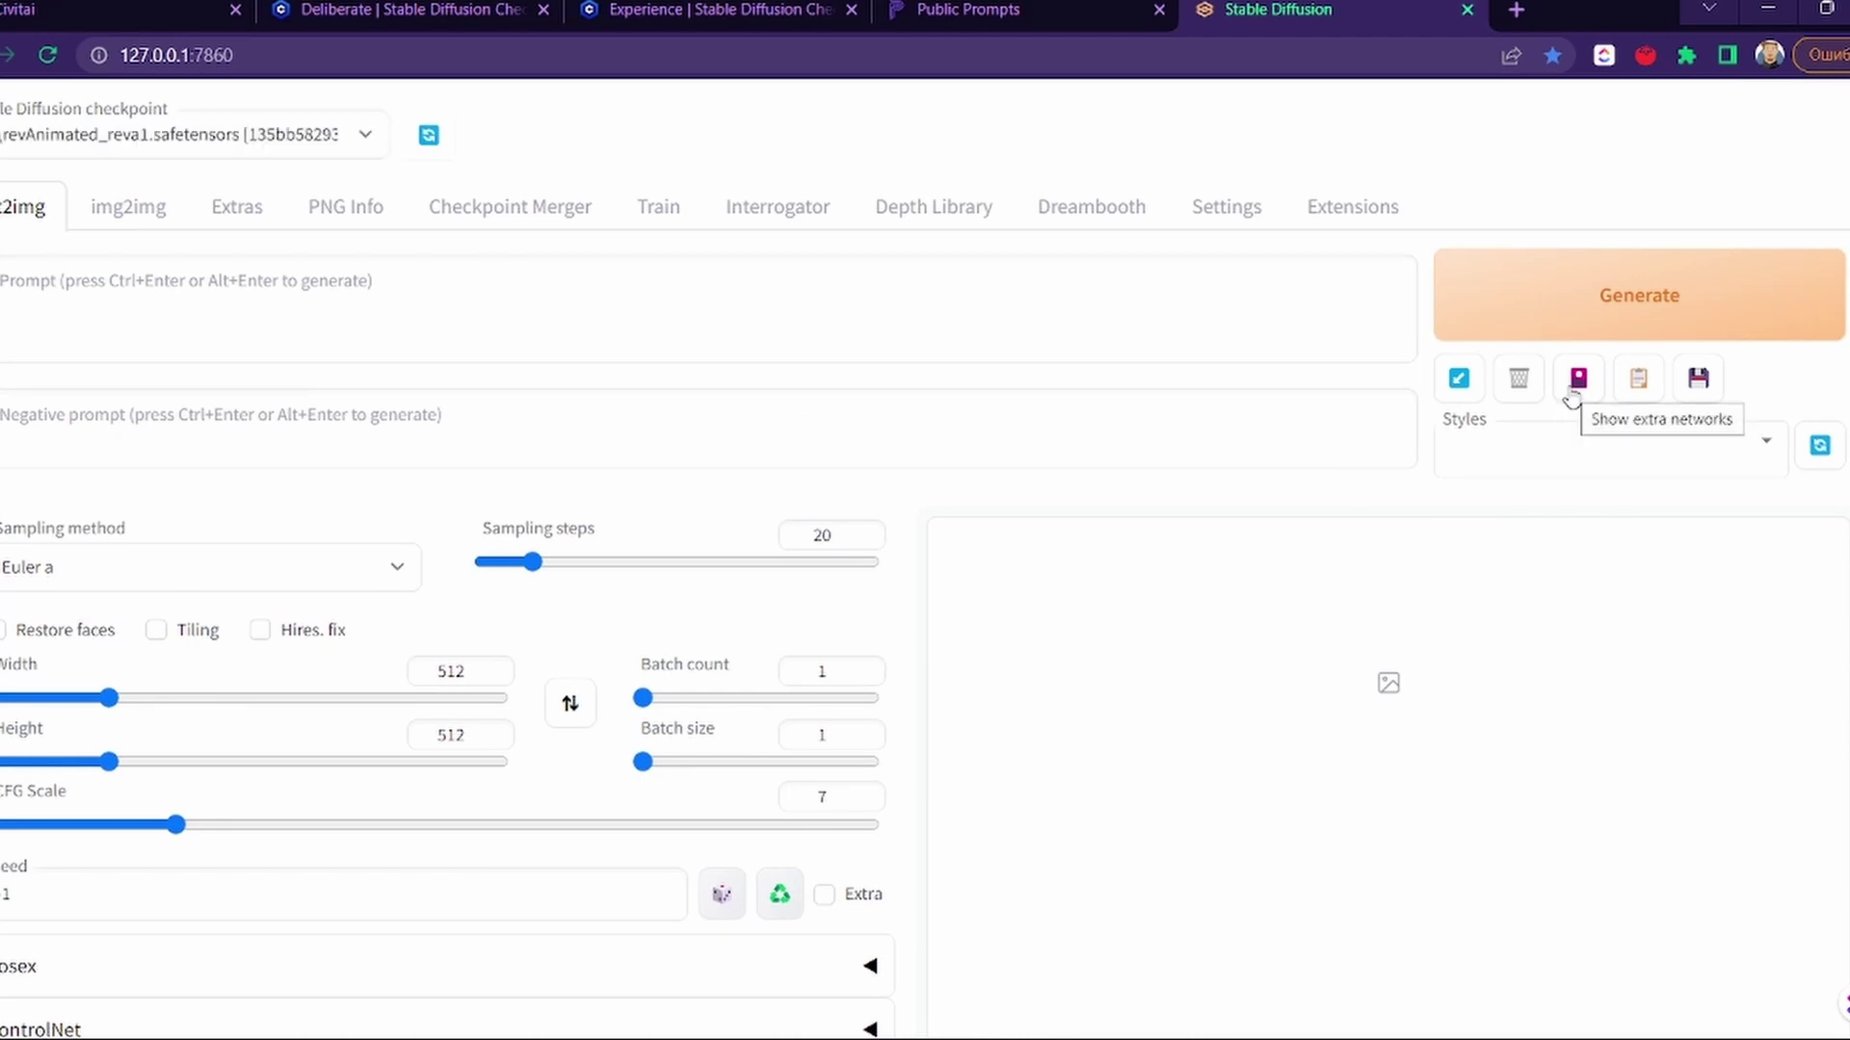
left_click(1577, 381)
left_click(1574, 385)
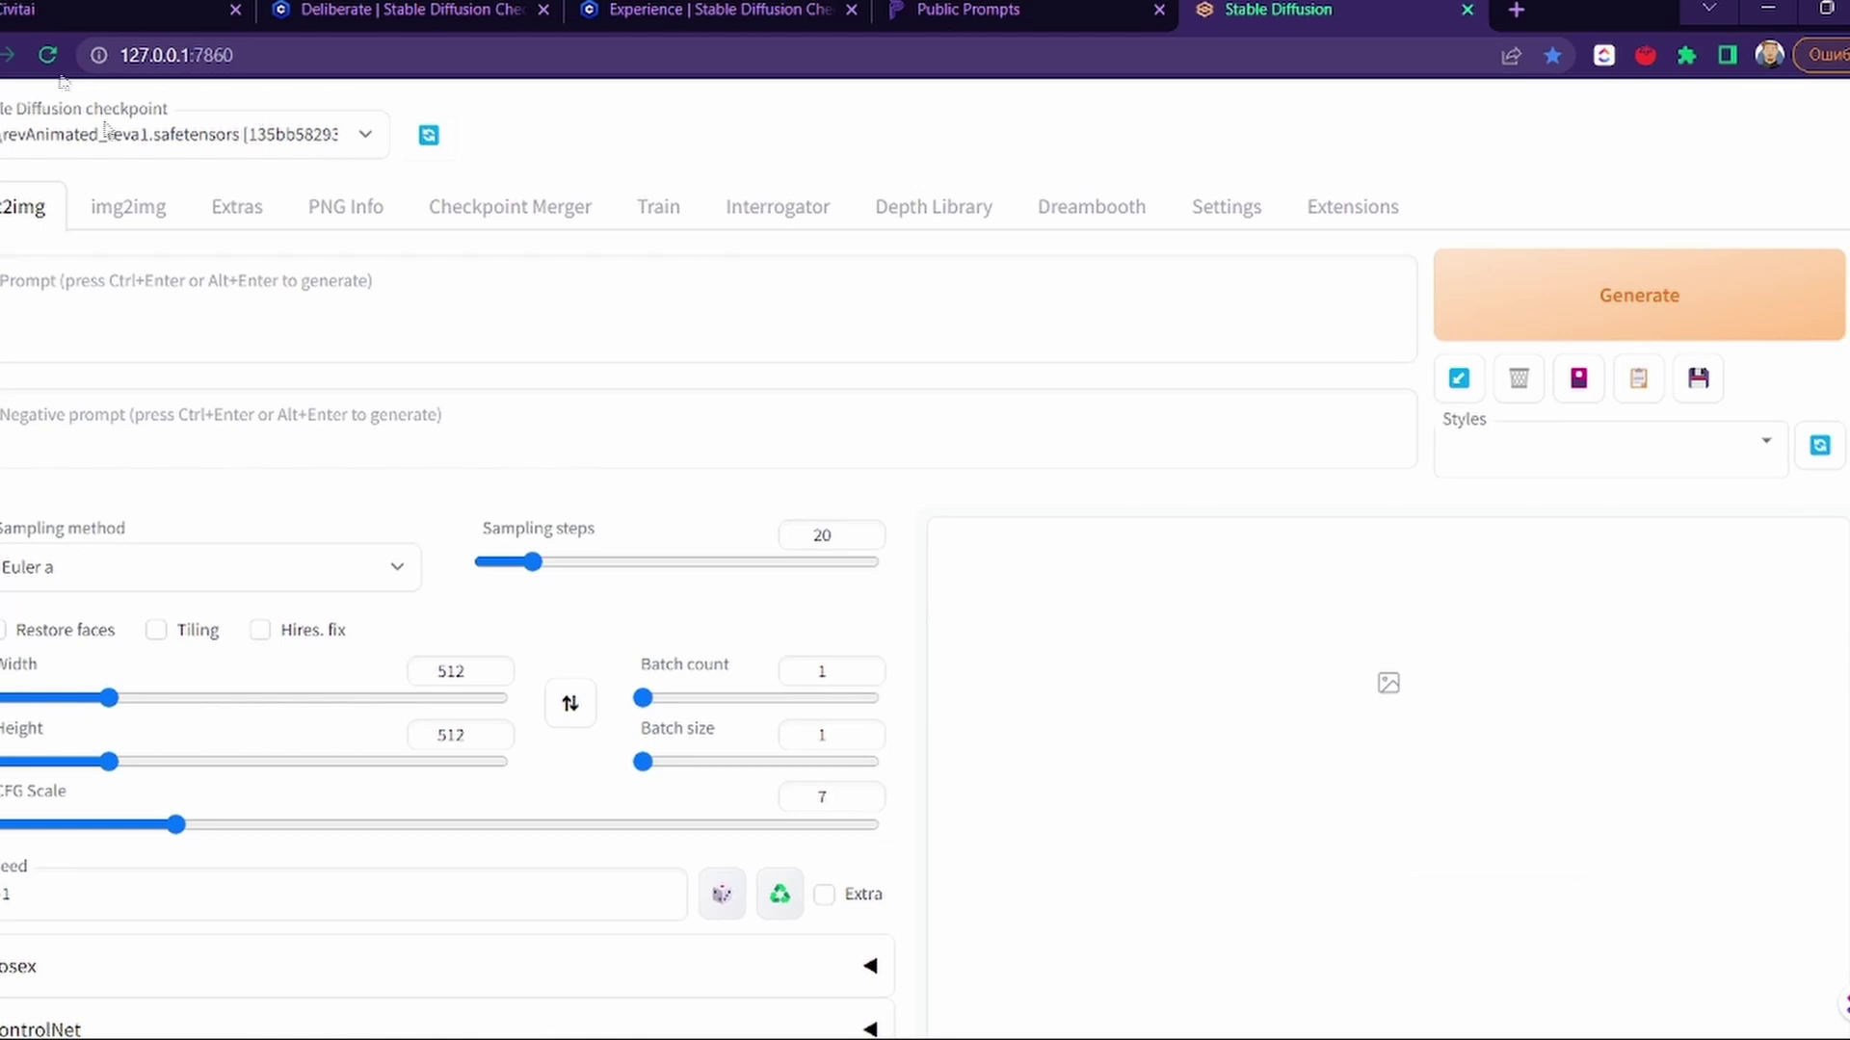
left_click(385, 138)
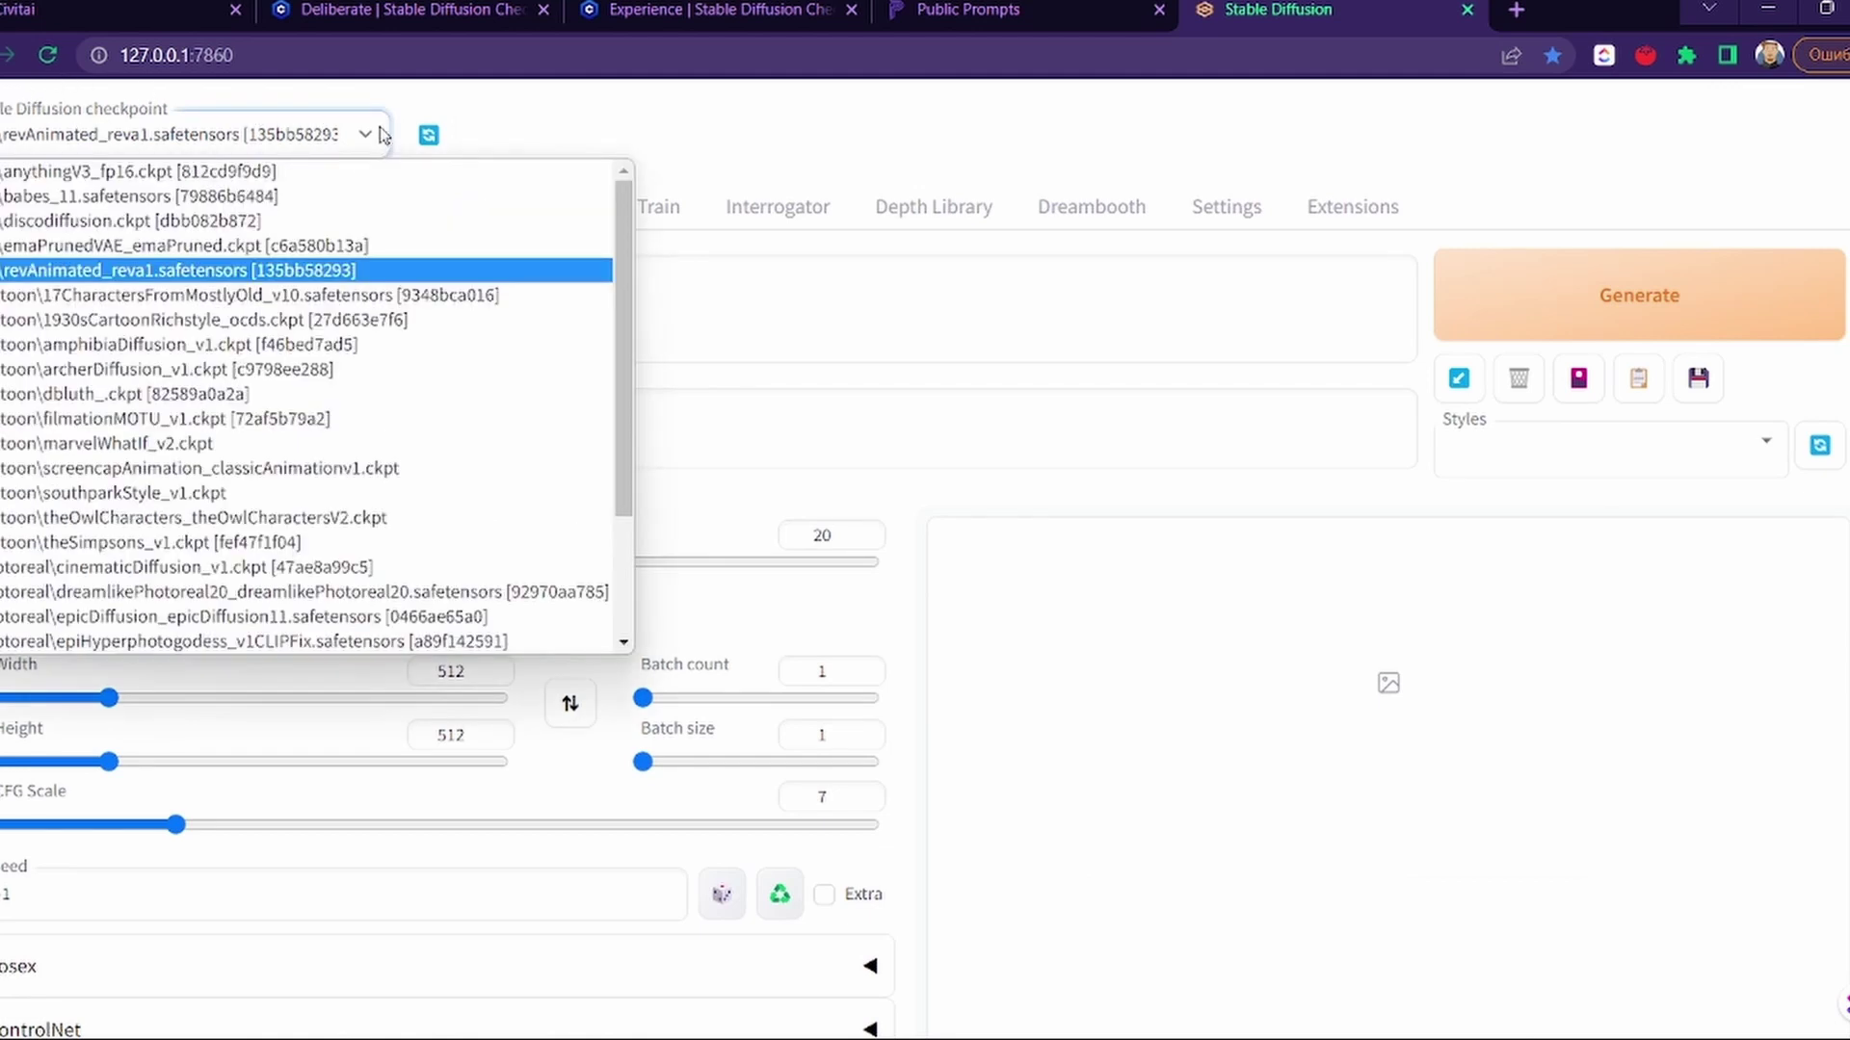
left_click(384, 134)
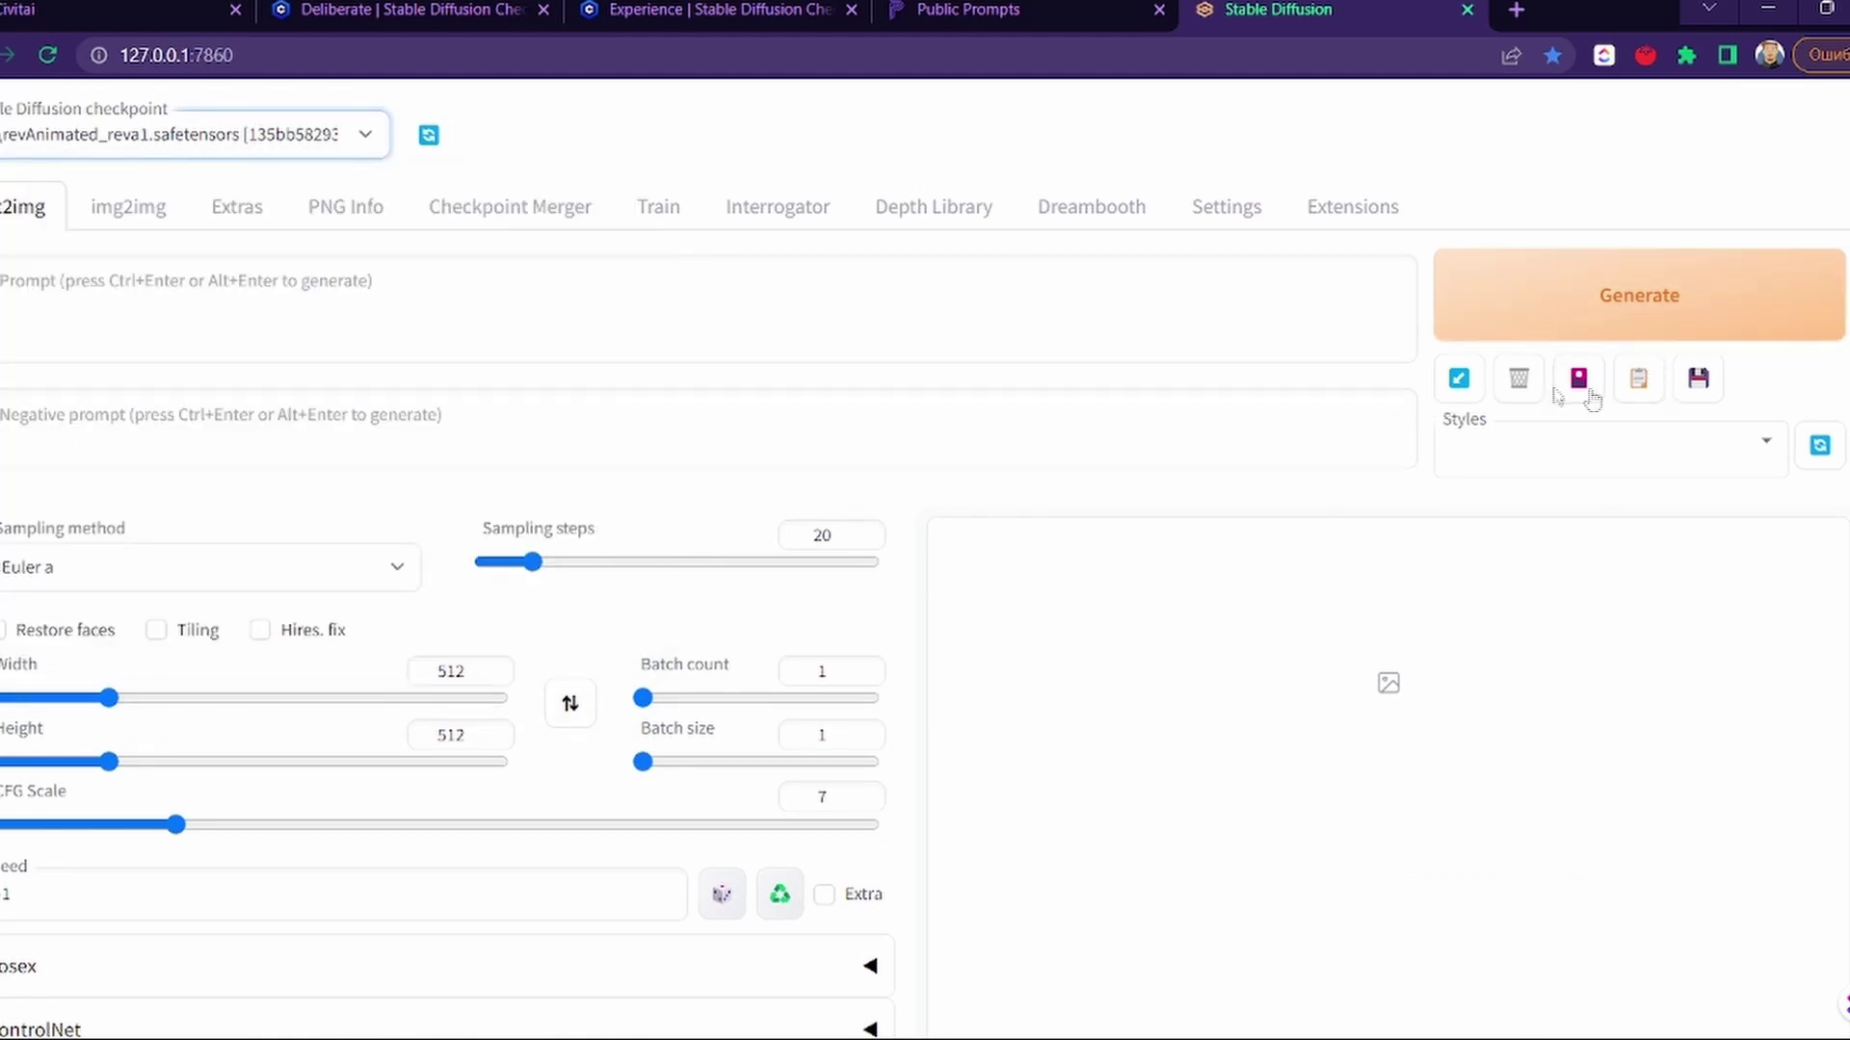
Step: Show the extra networks and examine the Textual Inversion embedding cards across their categories
left_click(1580, 382)
scroll(1319, 493, "down", 8)
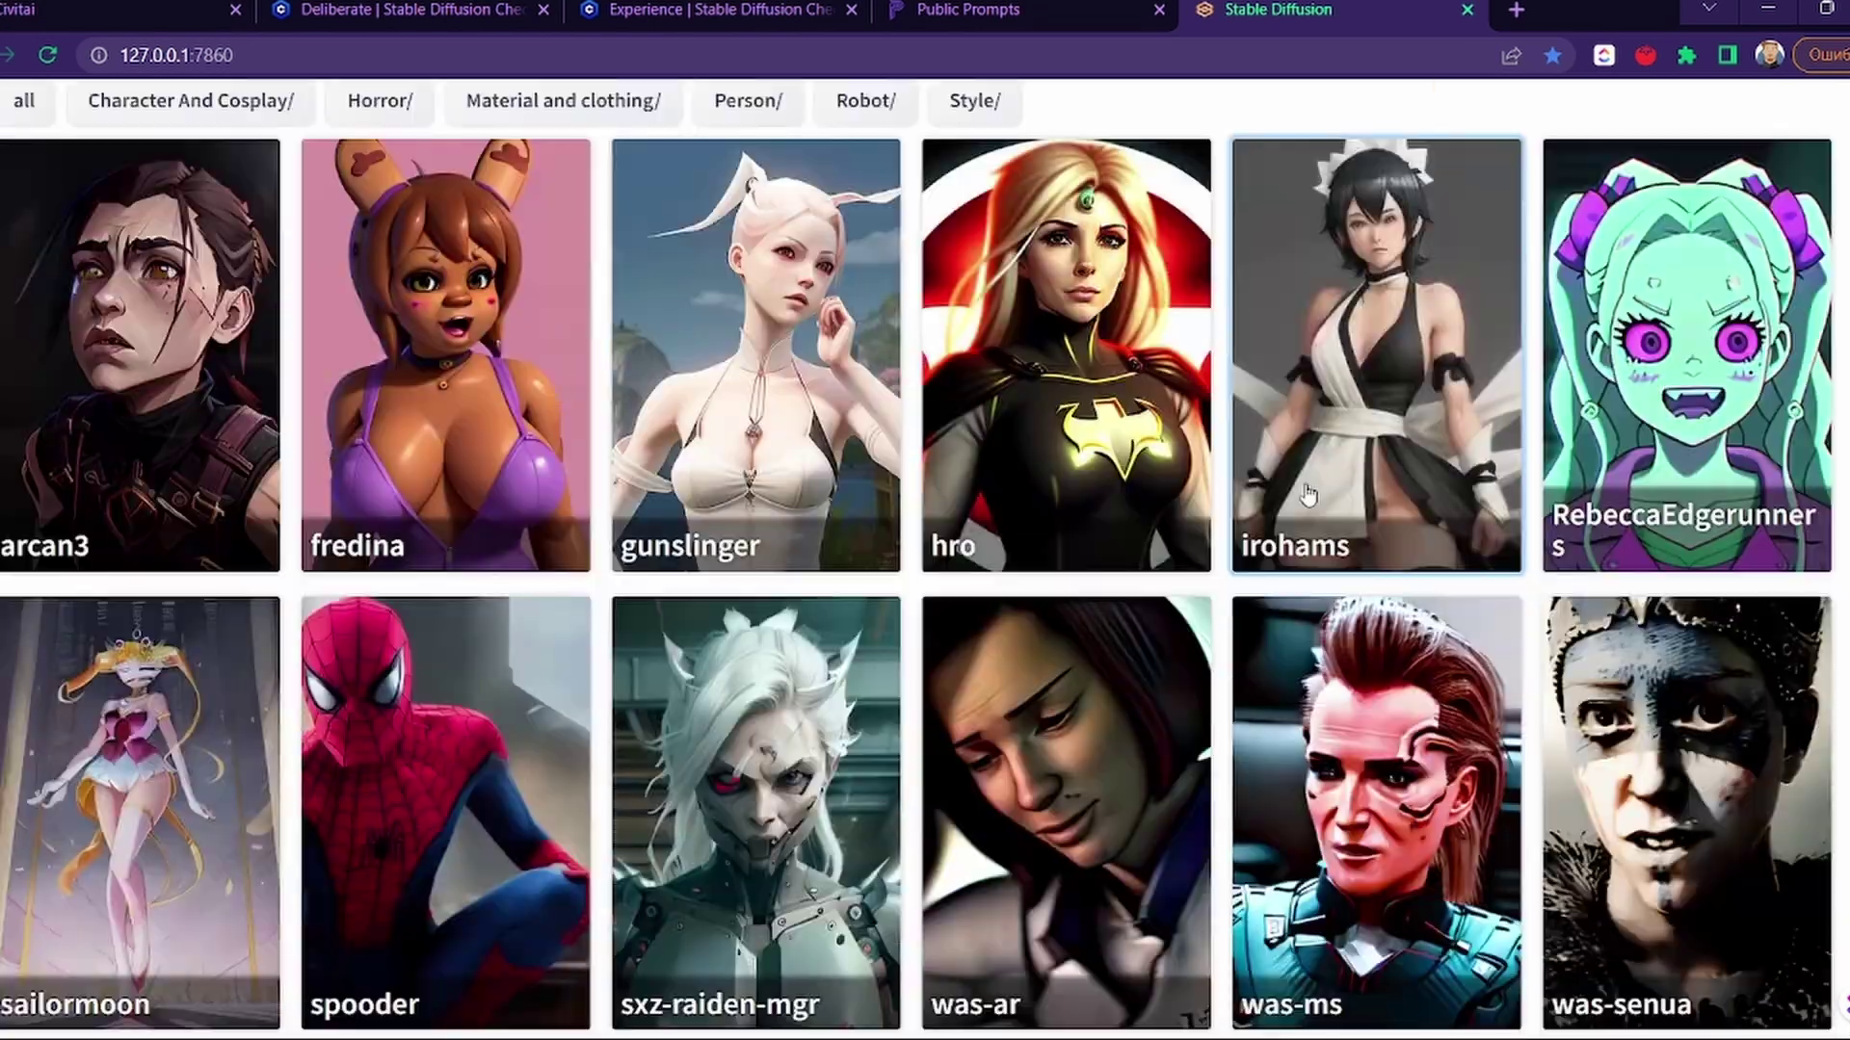
scroll(1307, 492, "up", 6)
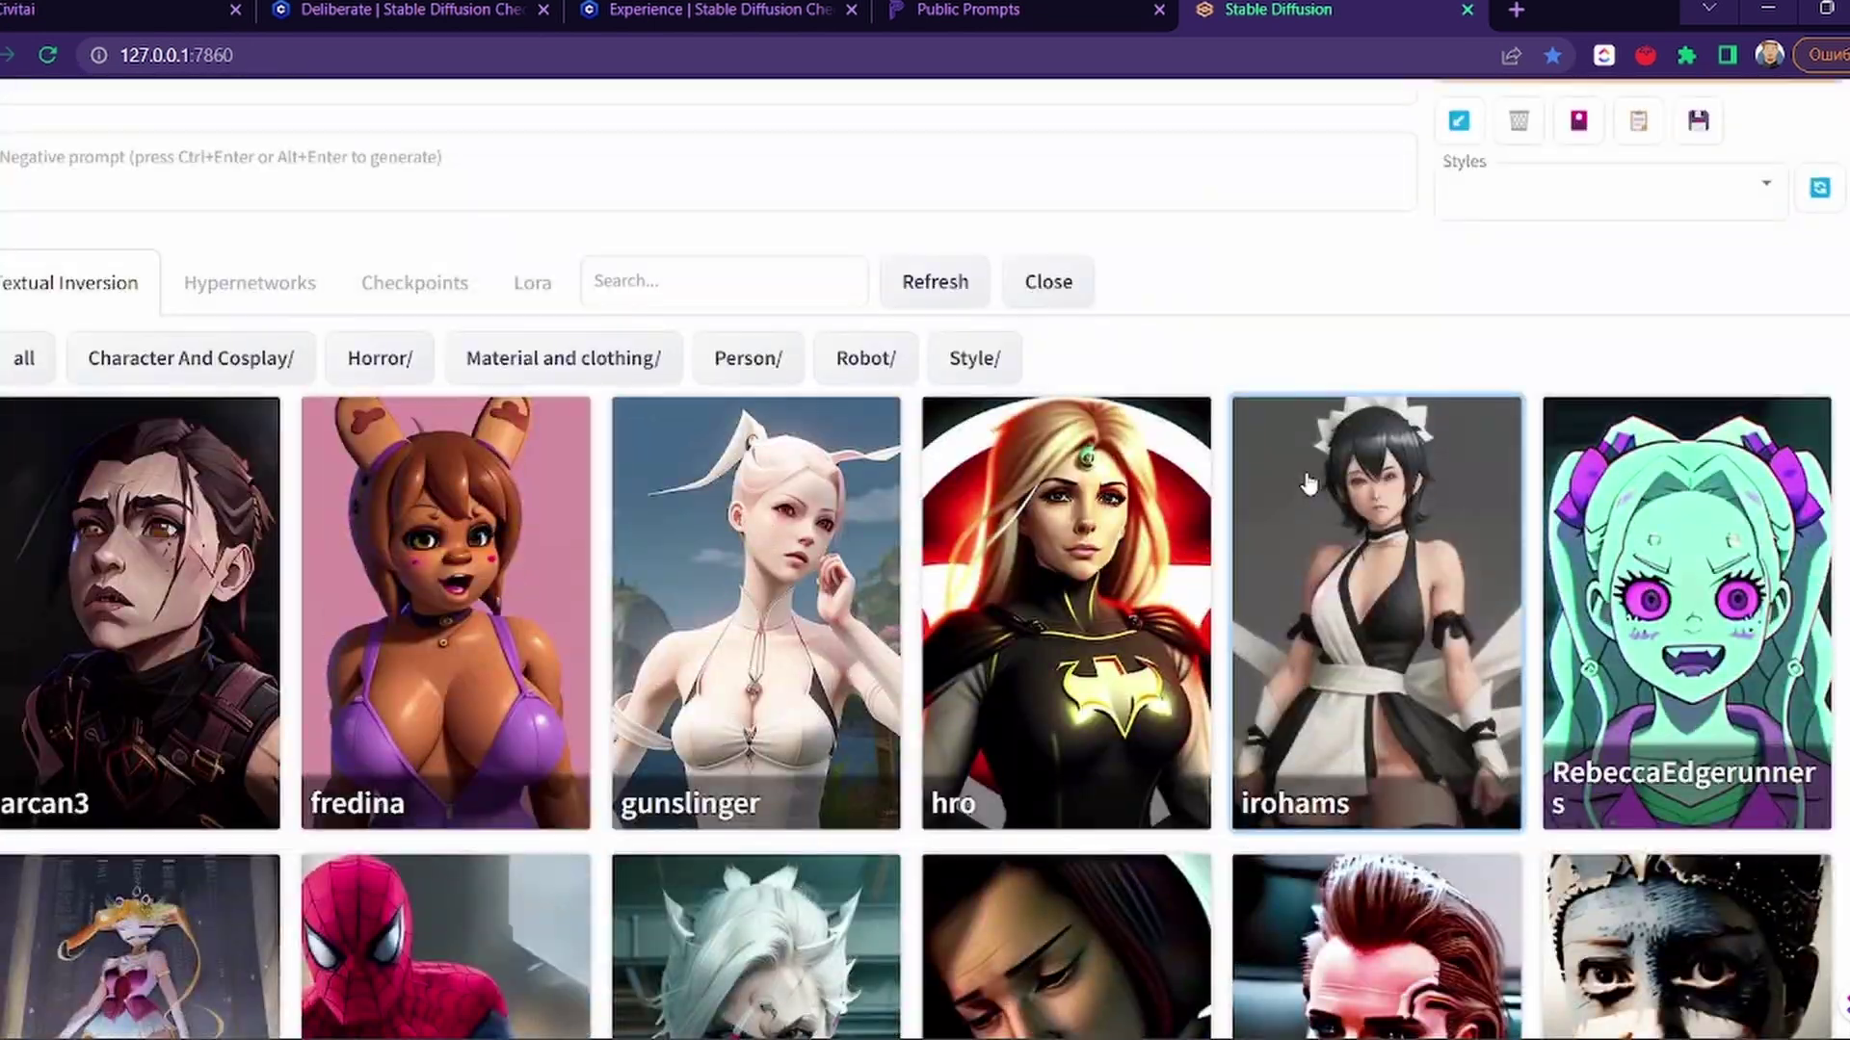
scroll(1307, 483, "down", 15)
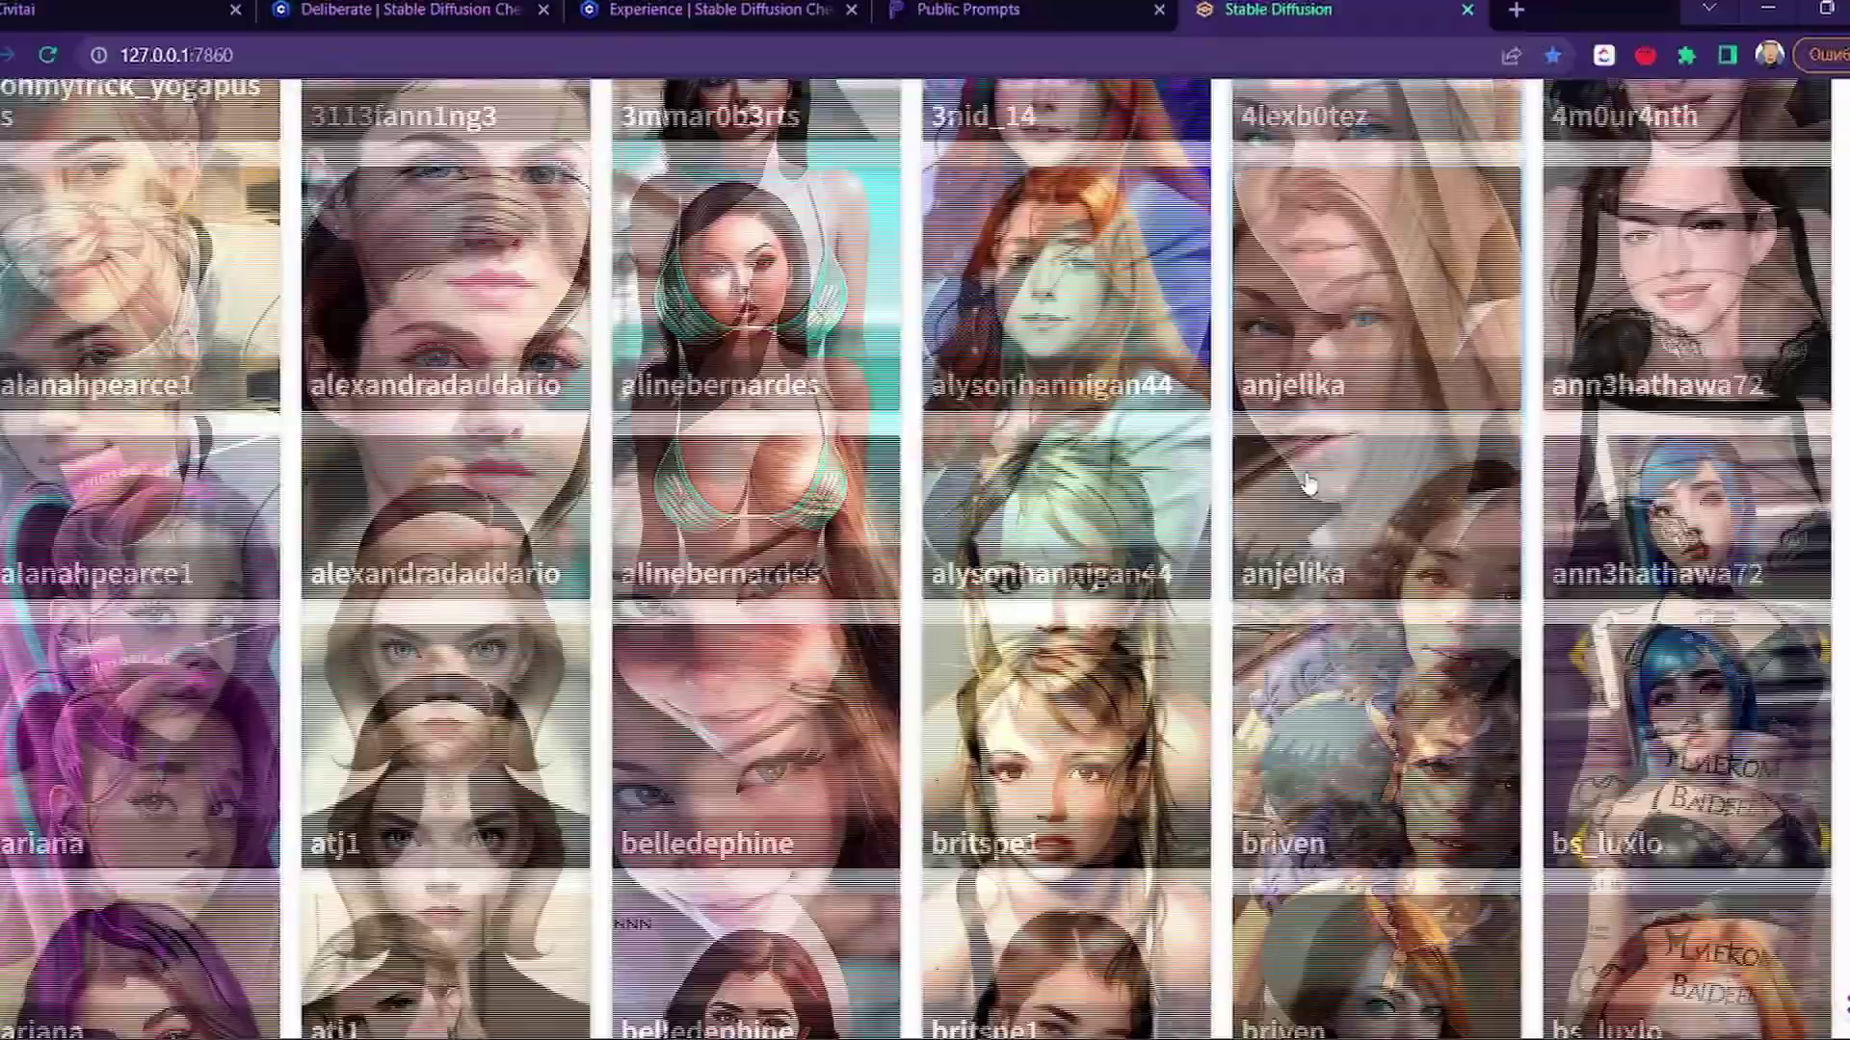
scroll(1307, 482, "down", 10)
scroll(1307, 482, "up", 10)
scroll(1307, 481, "down", 20)
scroll(1308, 482, "up", 20)
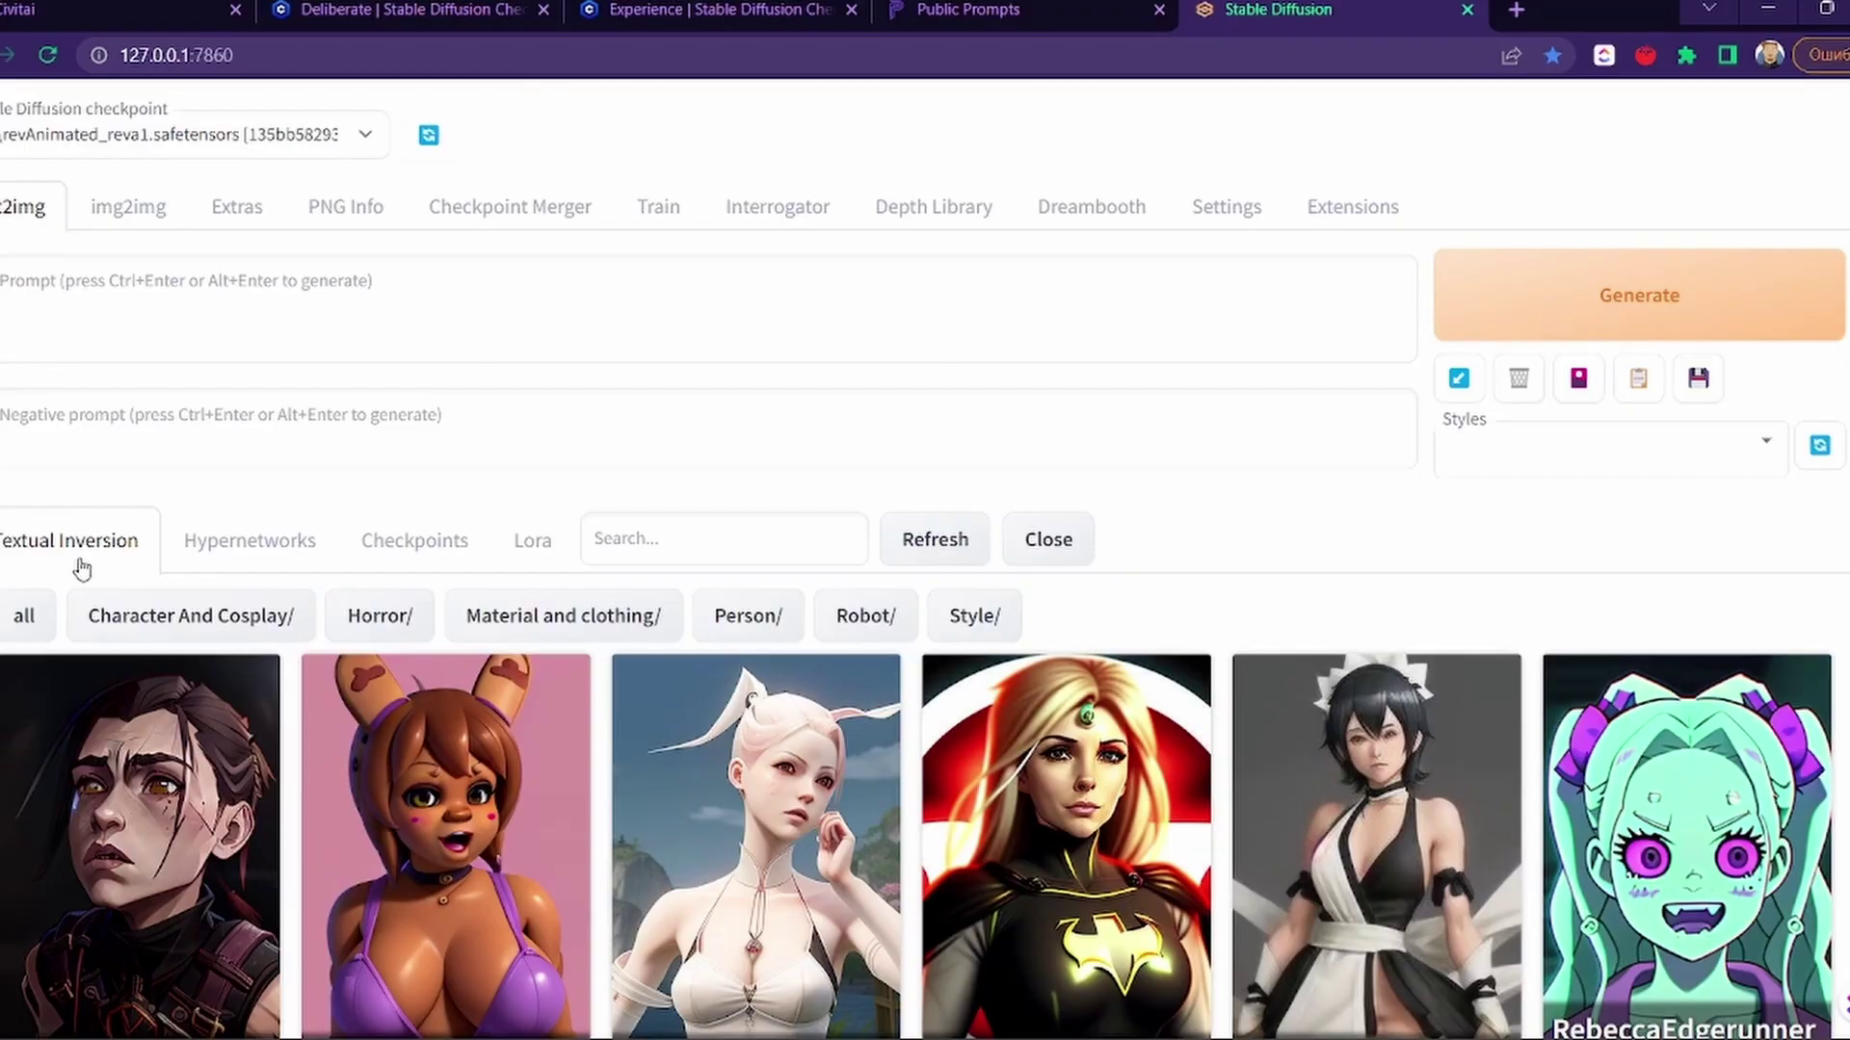
scroll(588, 556, "down", 10)
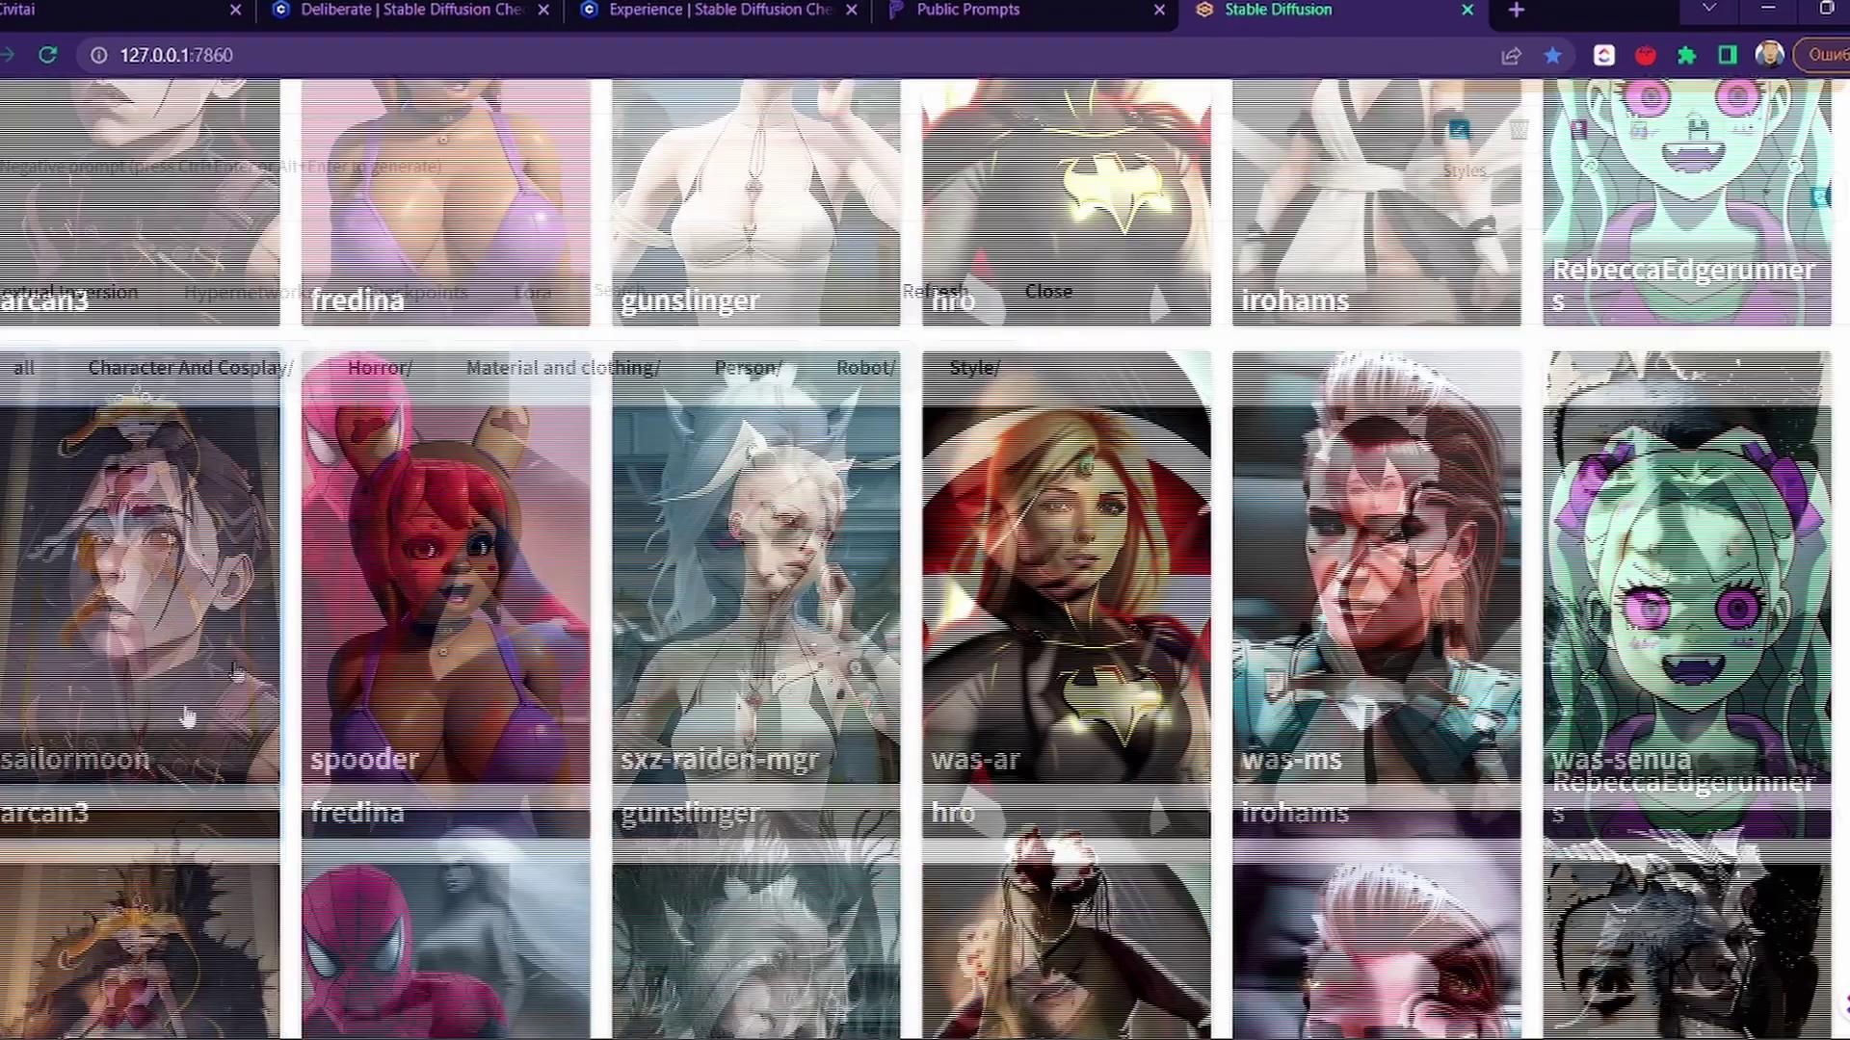
scroll(588, 557, "up", 10)
scroll(867, 578, "down", 8)
scroll(1085, 598, "up", 8)
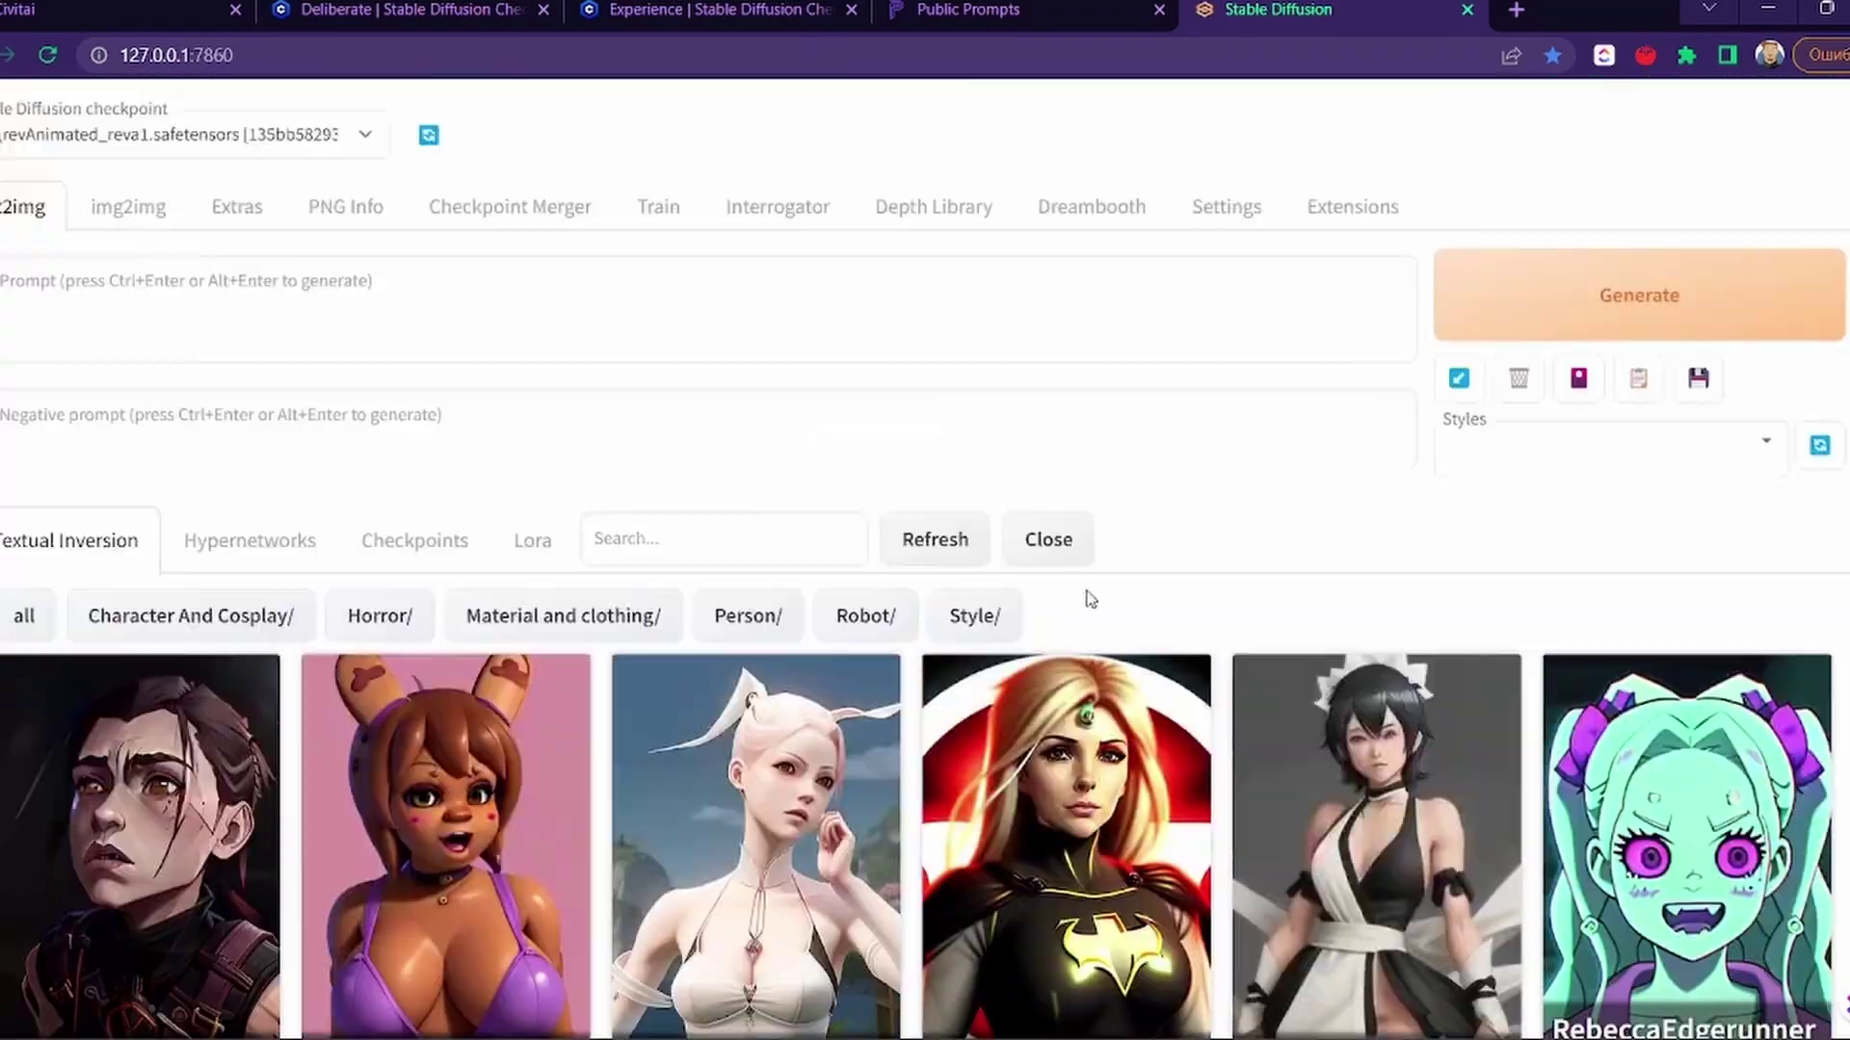
scroll(1085, 599, "down", 8)
scroll(1086, 598, "down", 12)
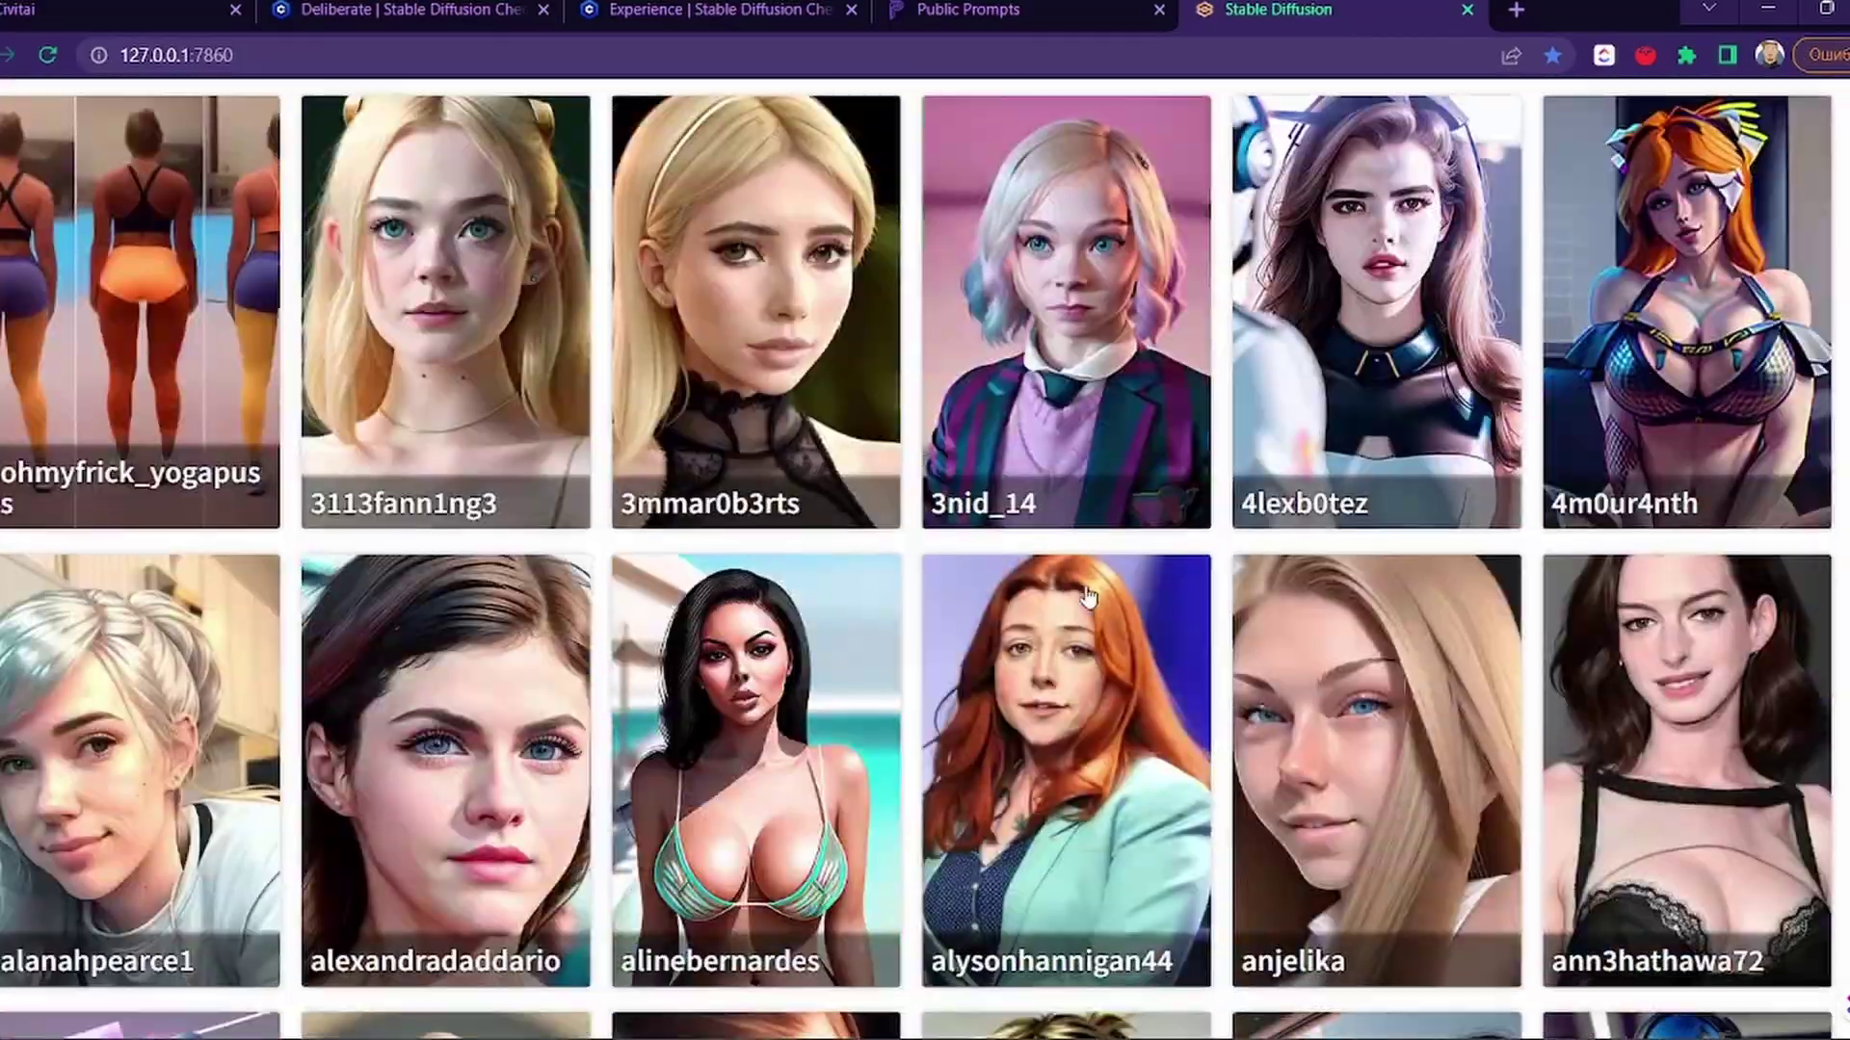
scroll(1086, 598, "up", 12)
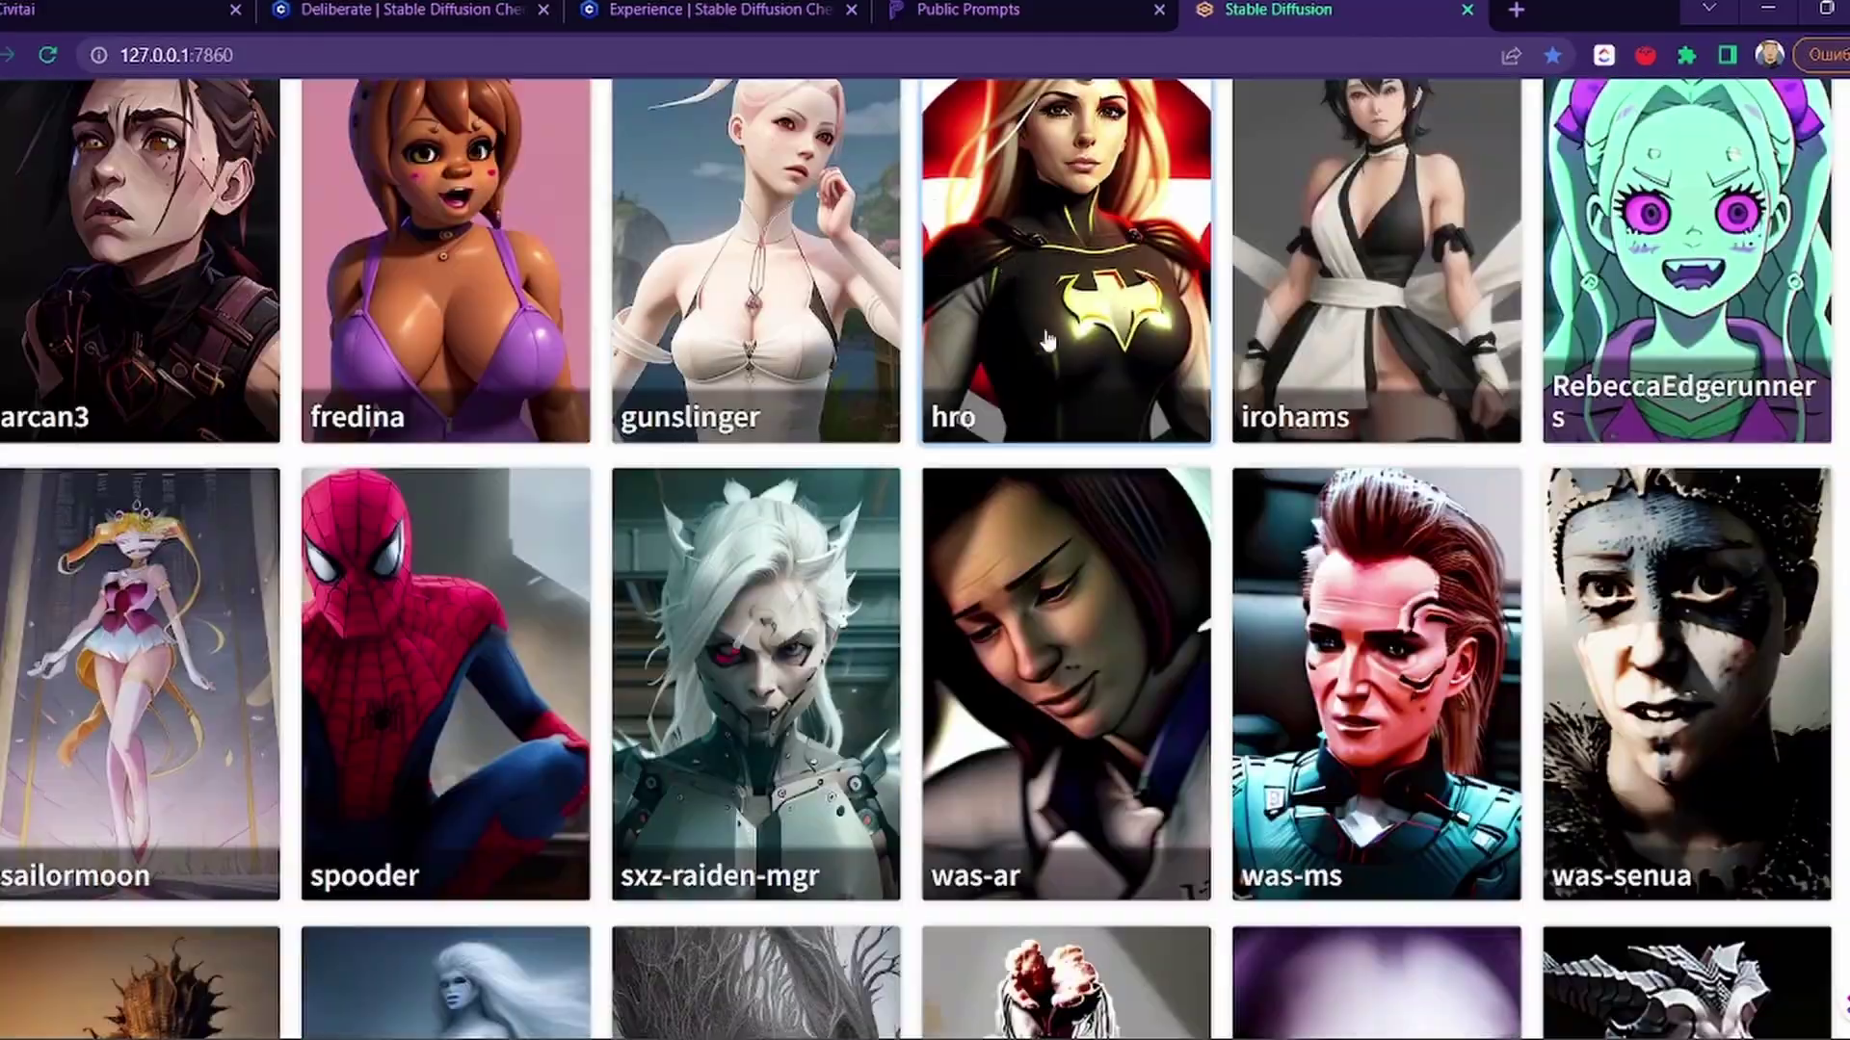
scroll(1022, 386, "up", 5)
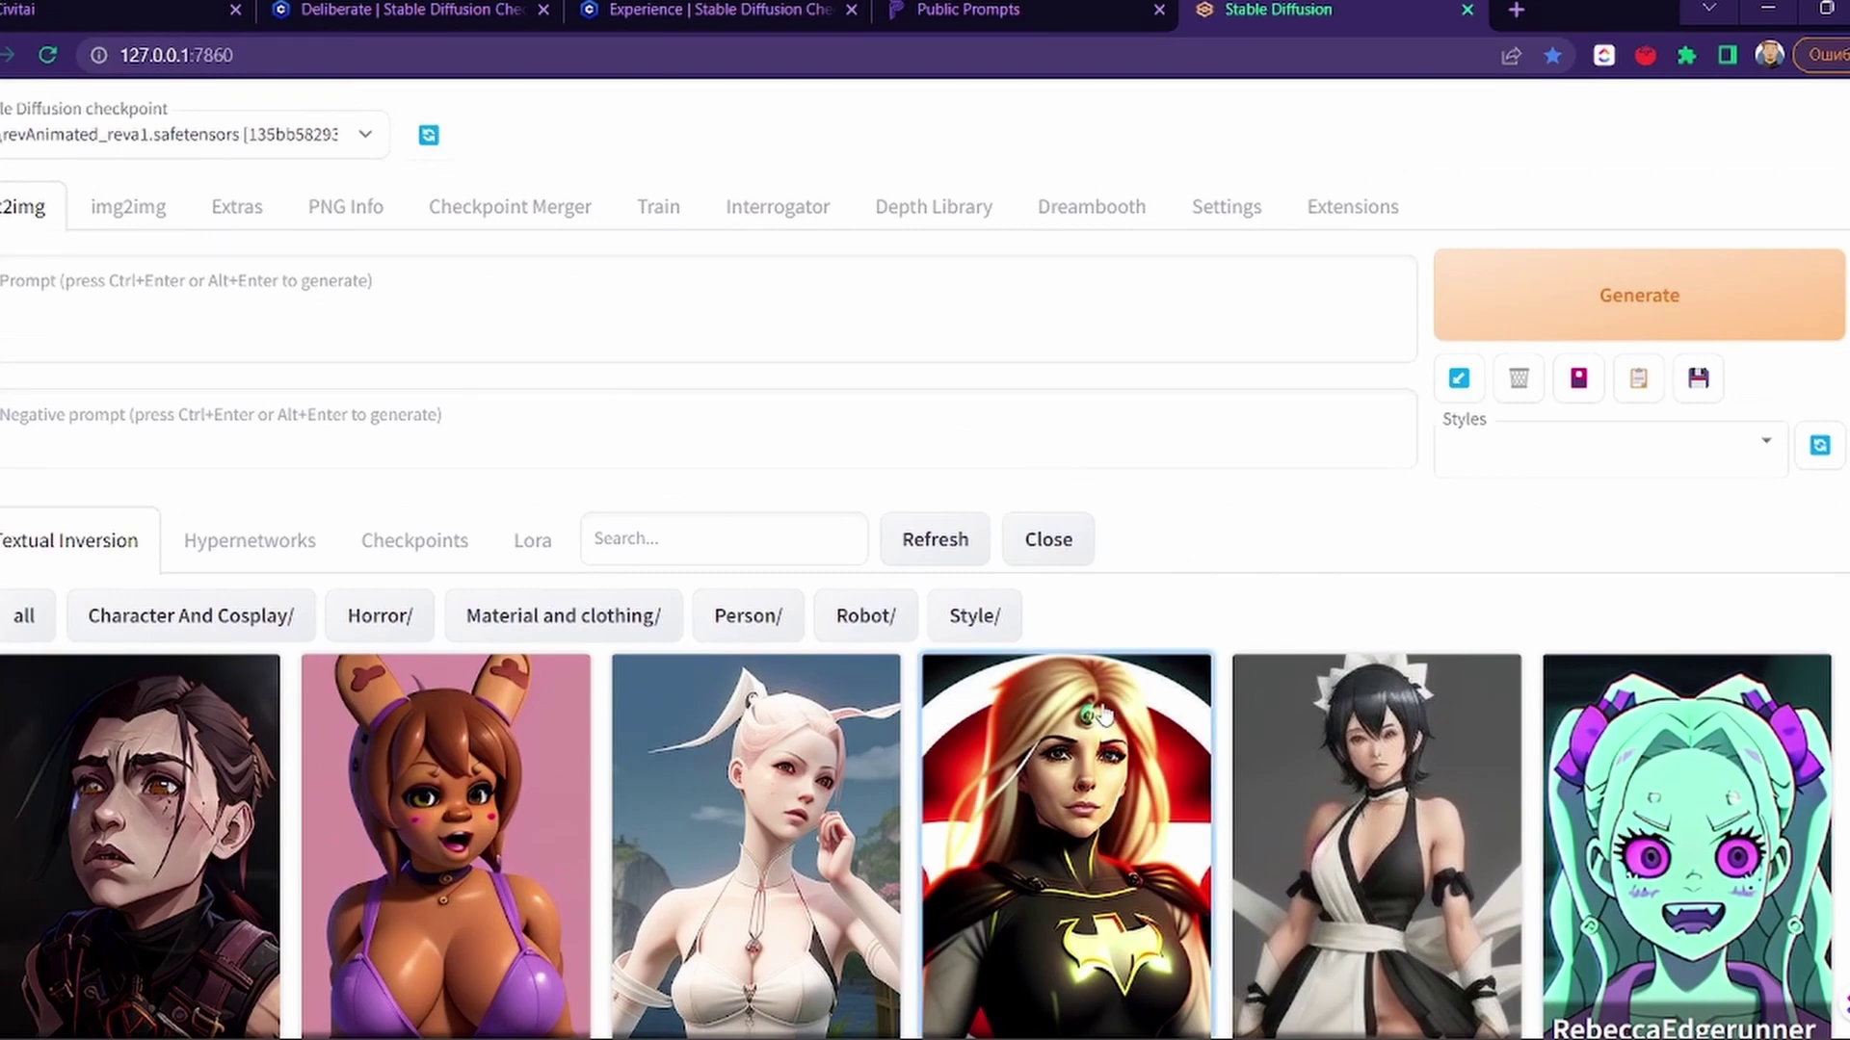
scroll(1328, 575, "down", 5)
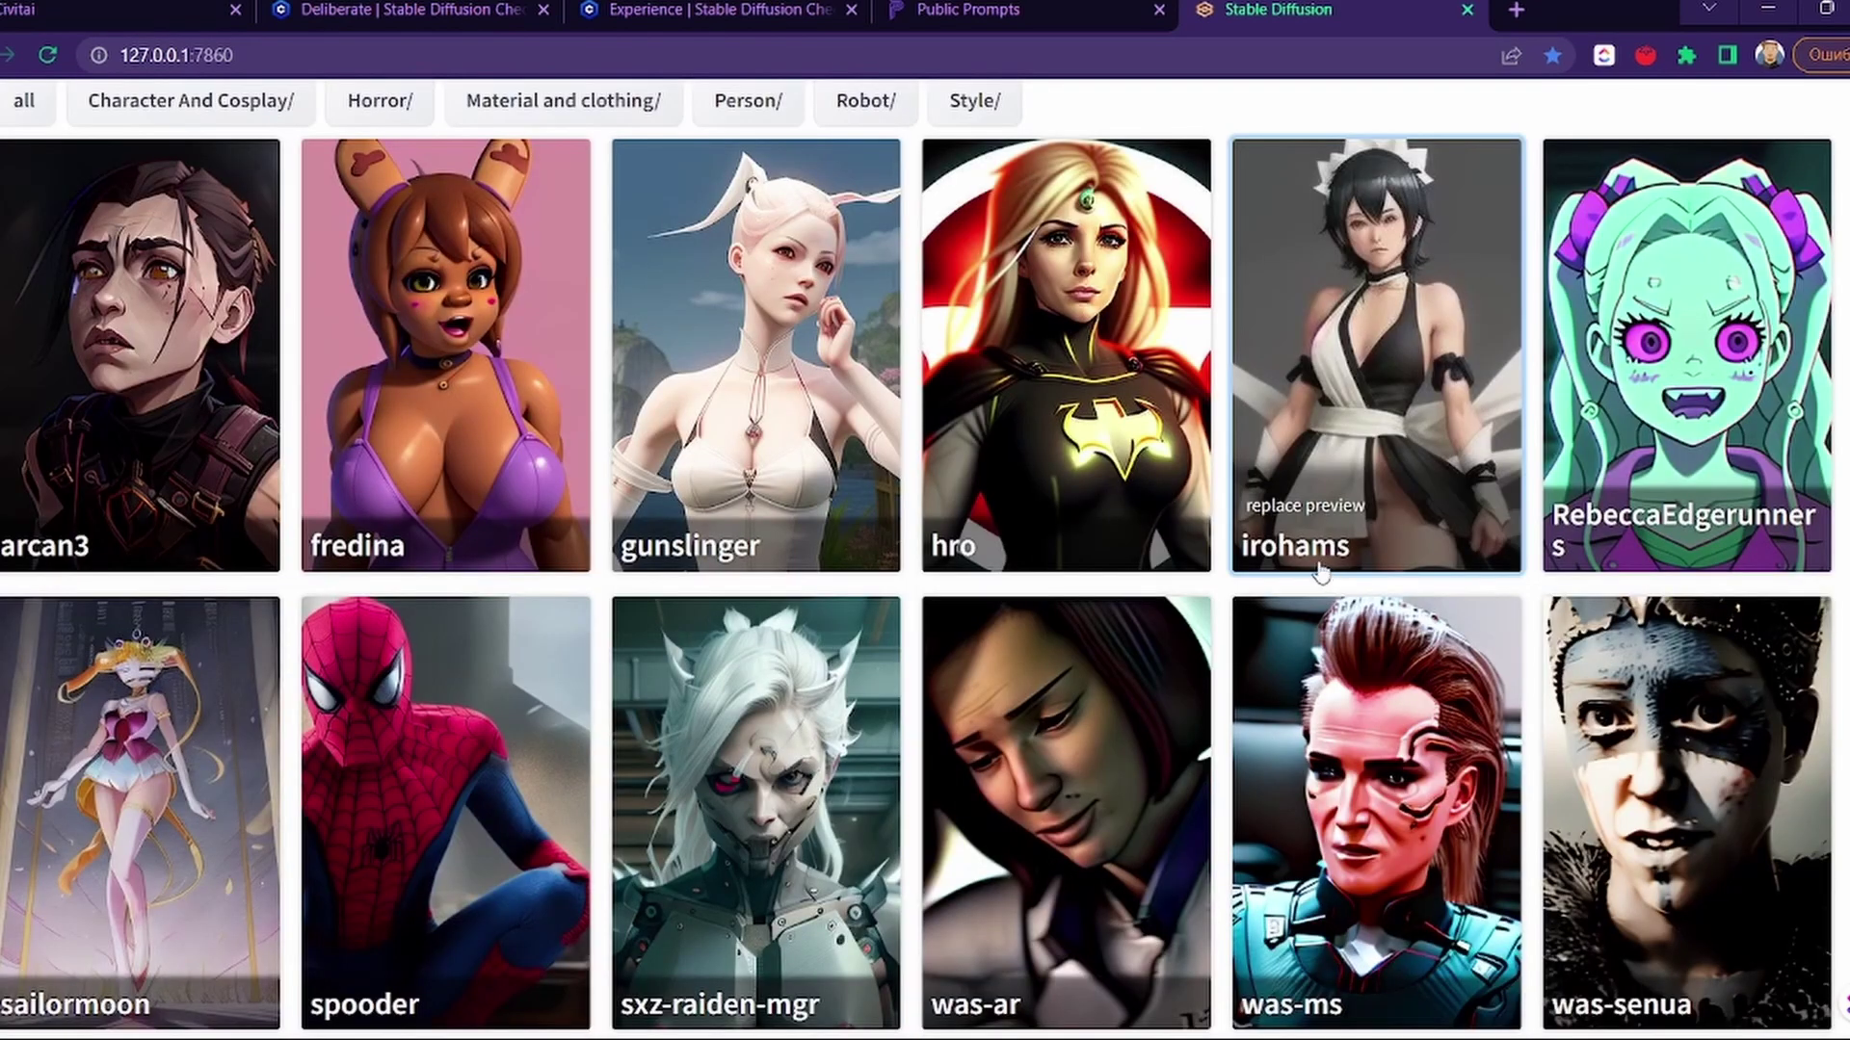
scroll(113, 537, "up", 4)
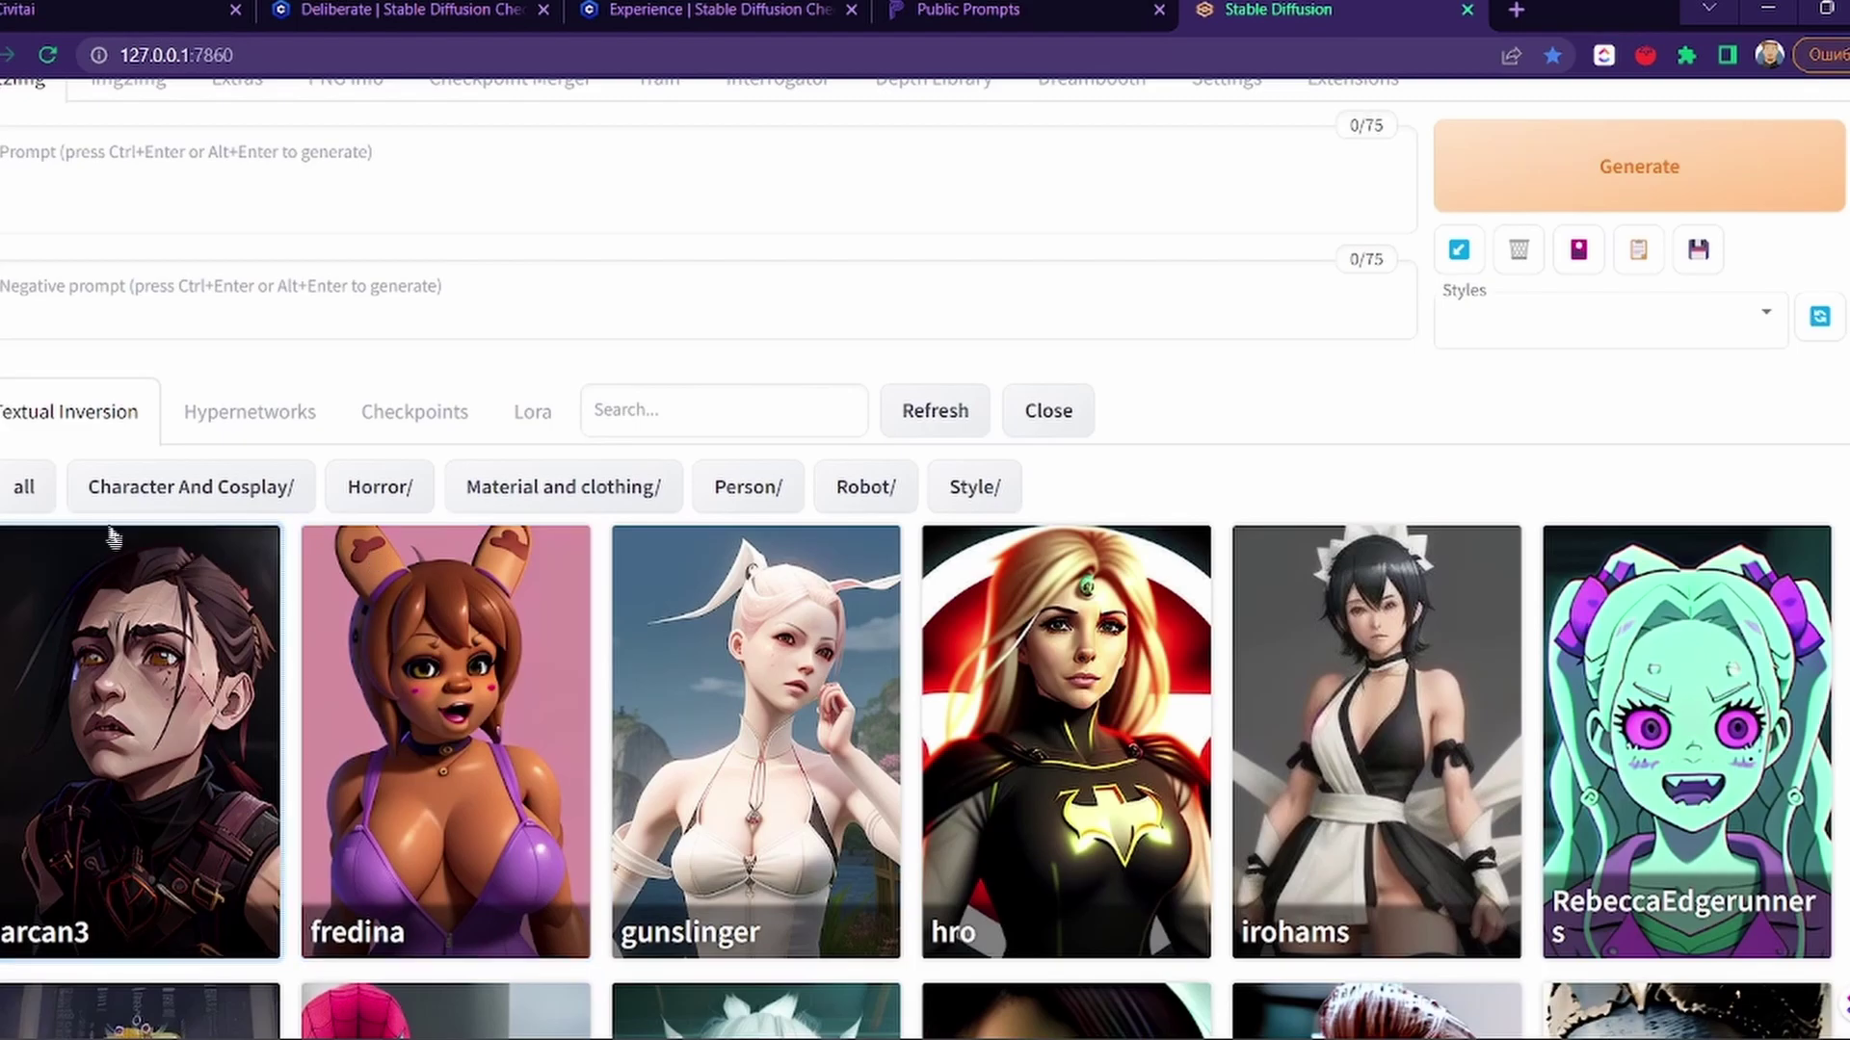
scroll(443, 597, "down", 10)
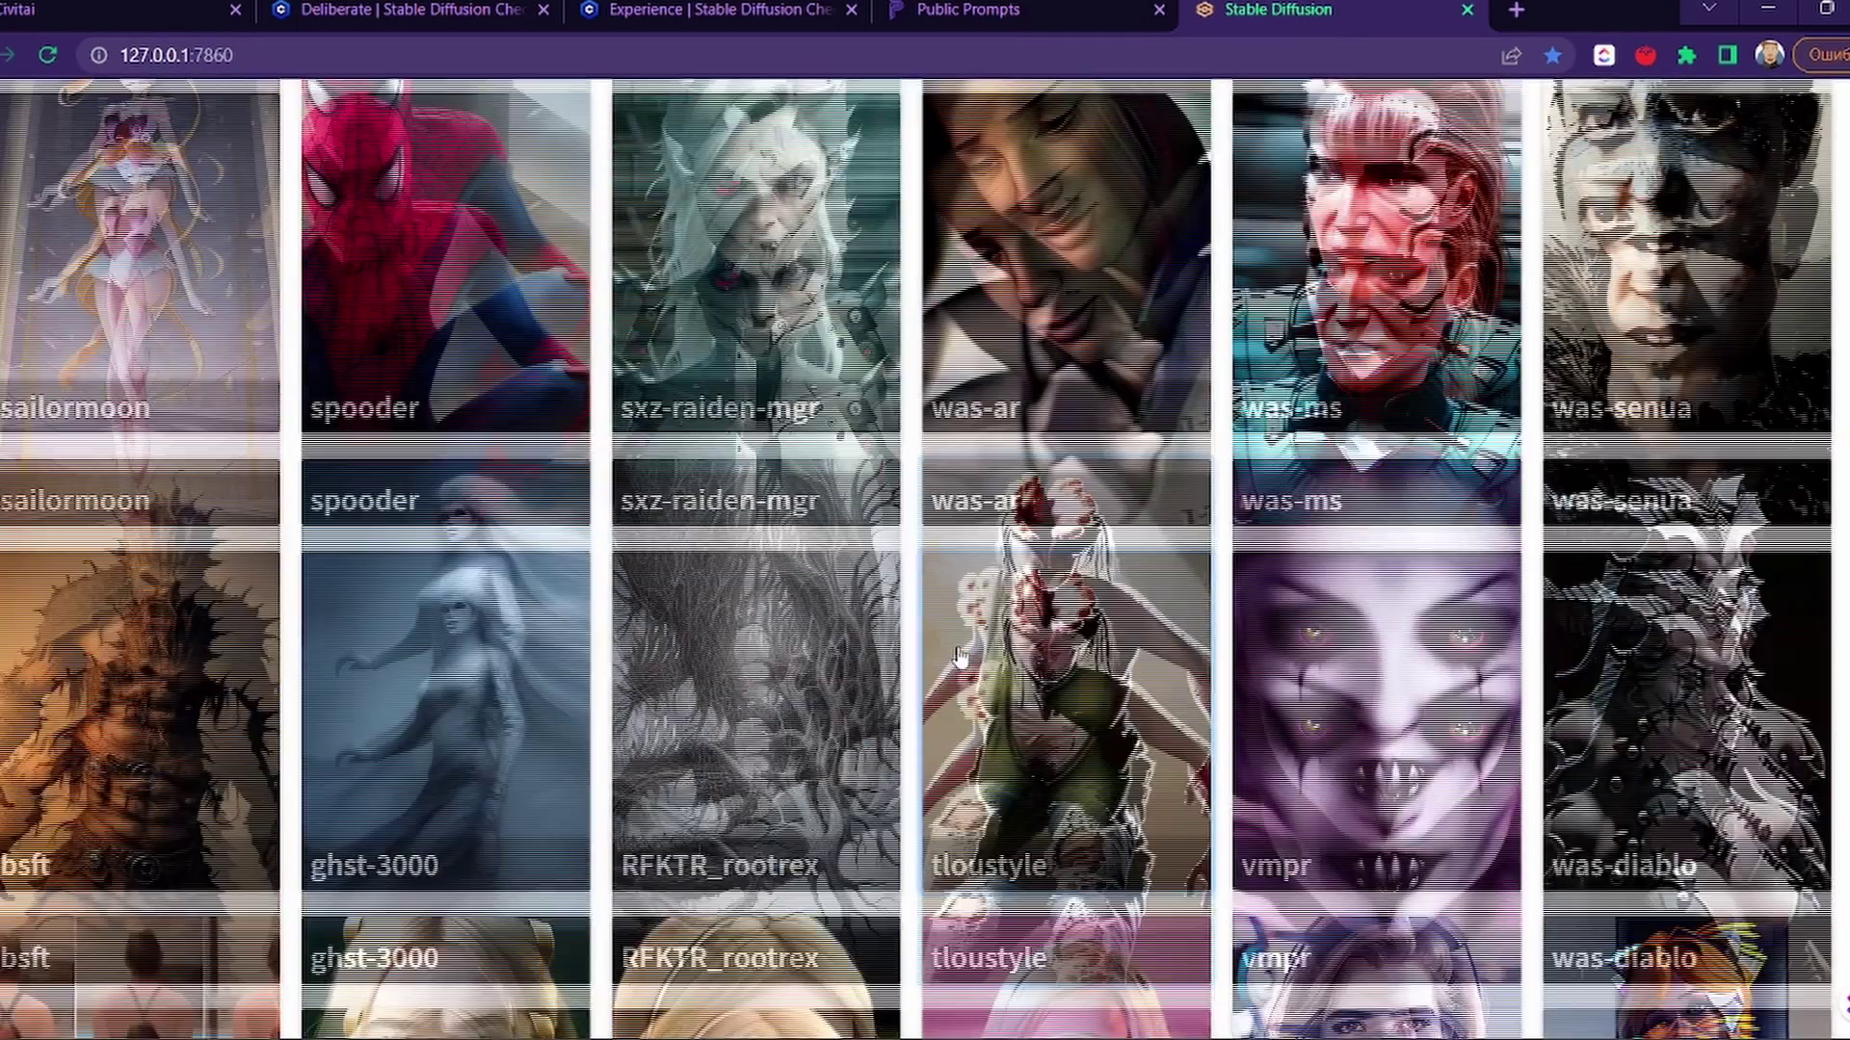
scroll(958, 655, "up", 3)
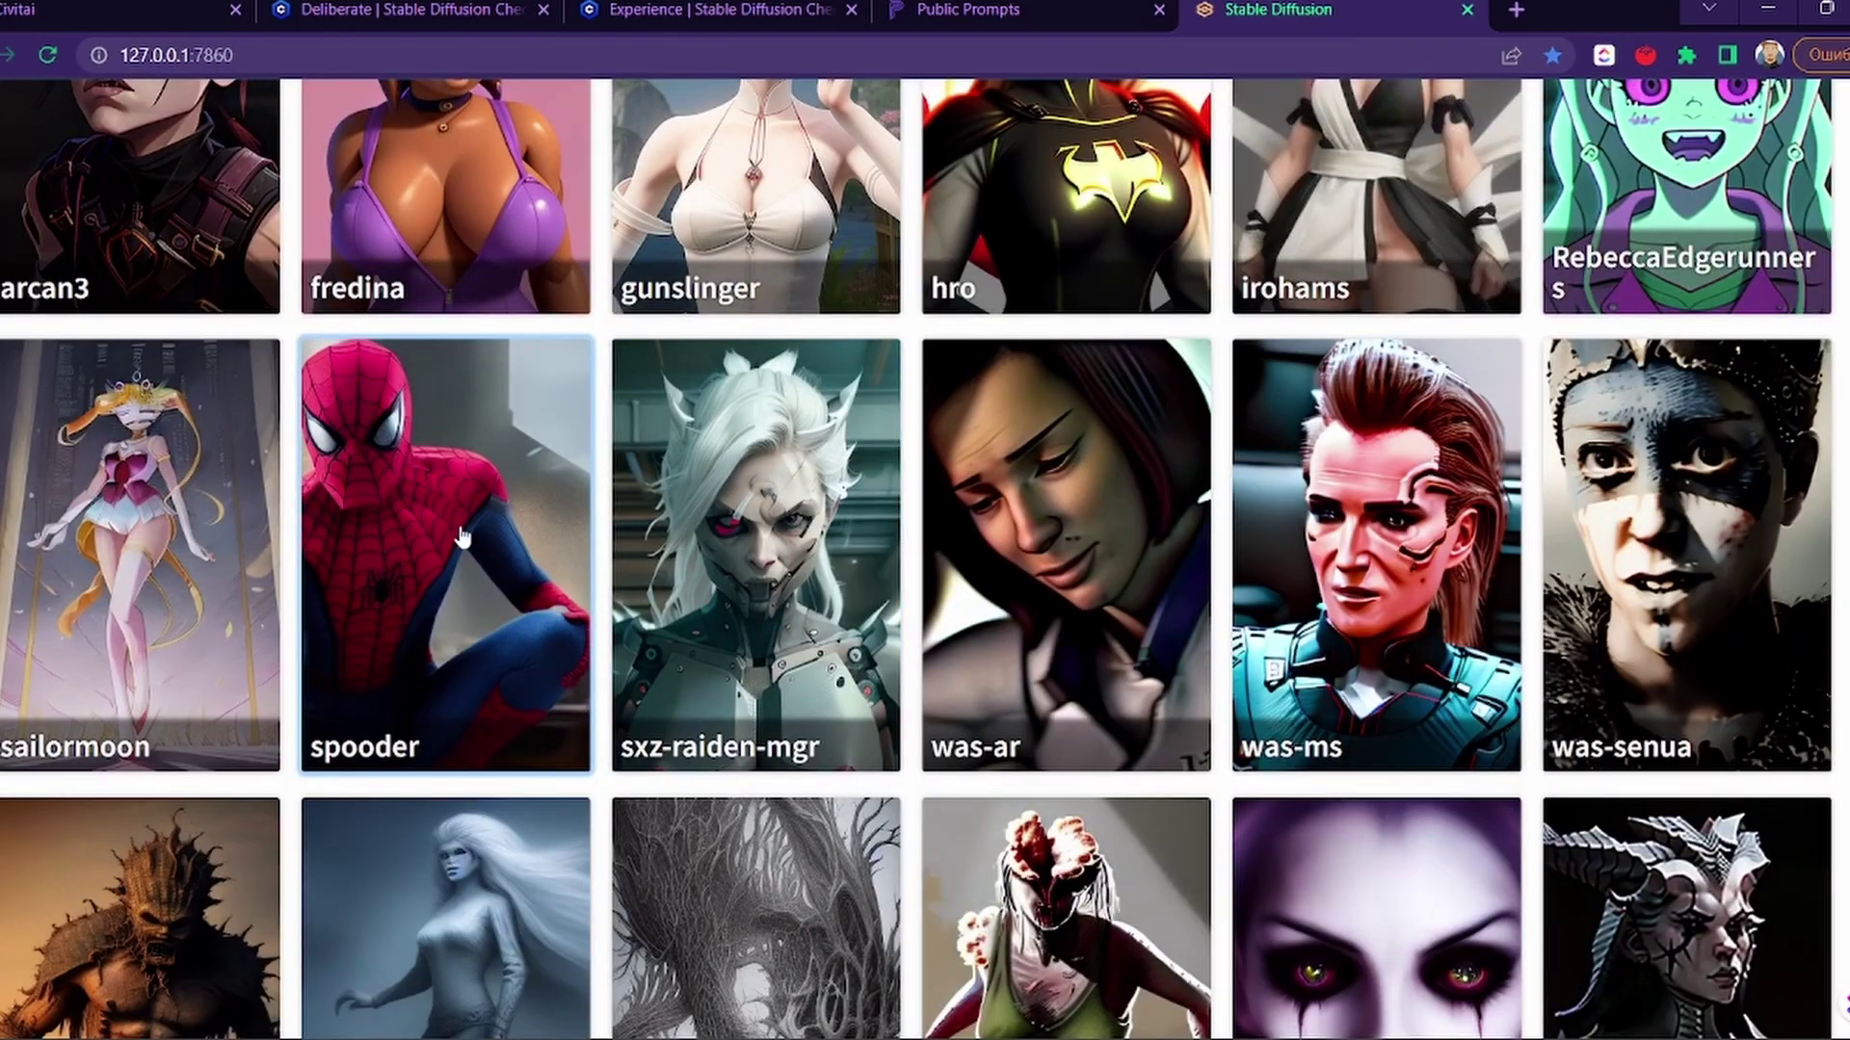
Step: Insert the spooder textual inversion embedding into the negative prompt, and hide the extra networks
left_click(461, 537)
scroll(461, 537, "up", 8)
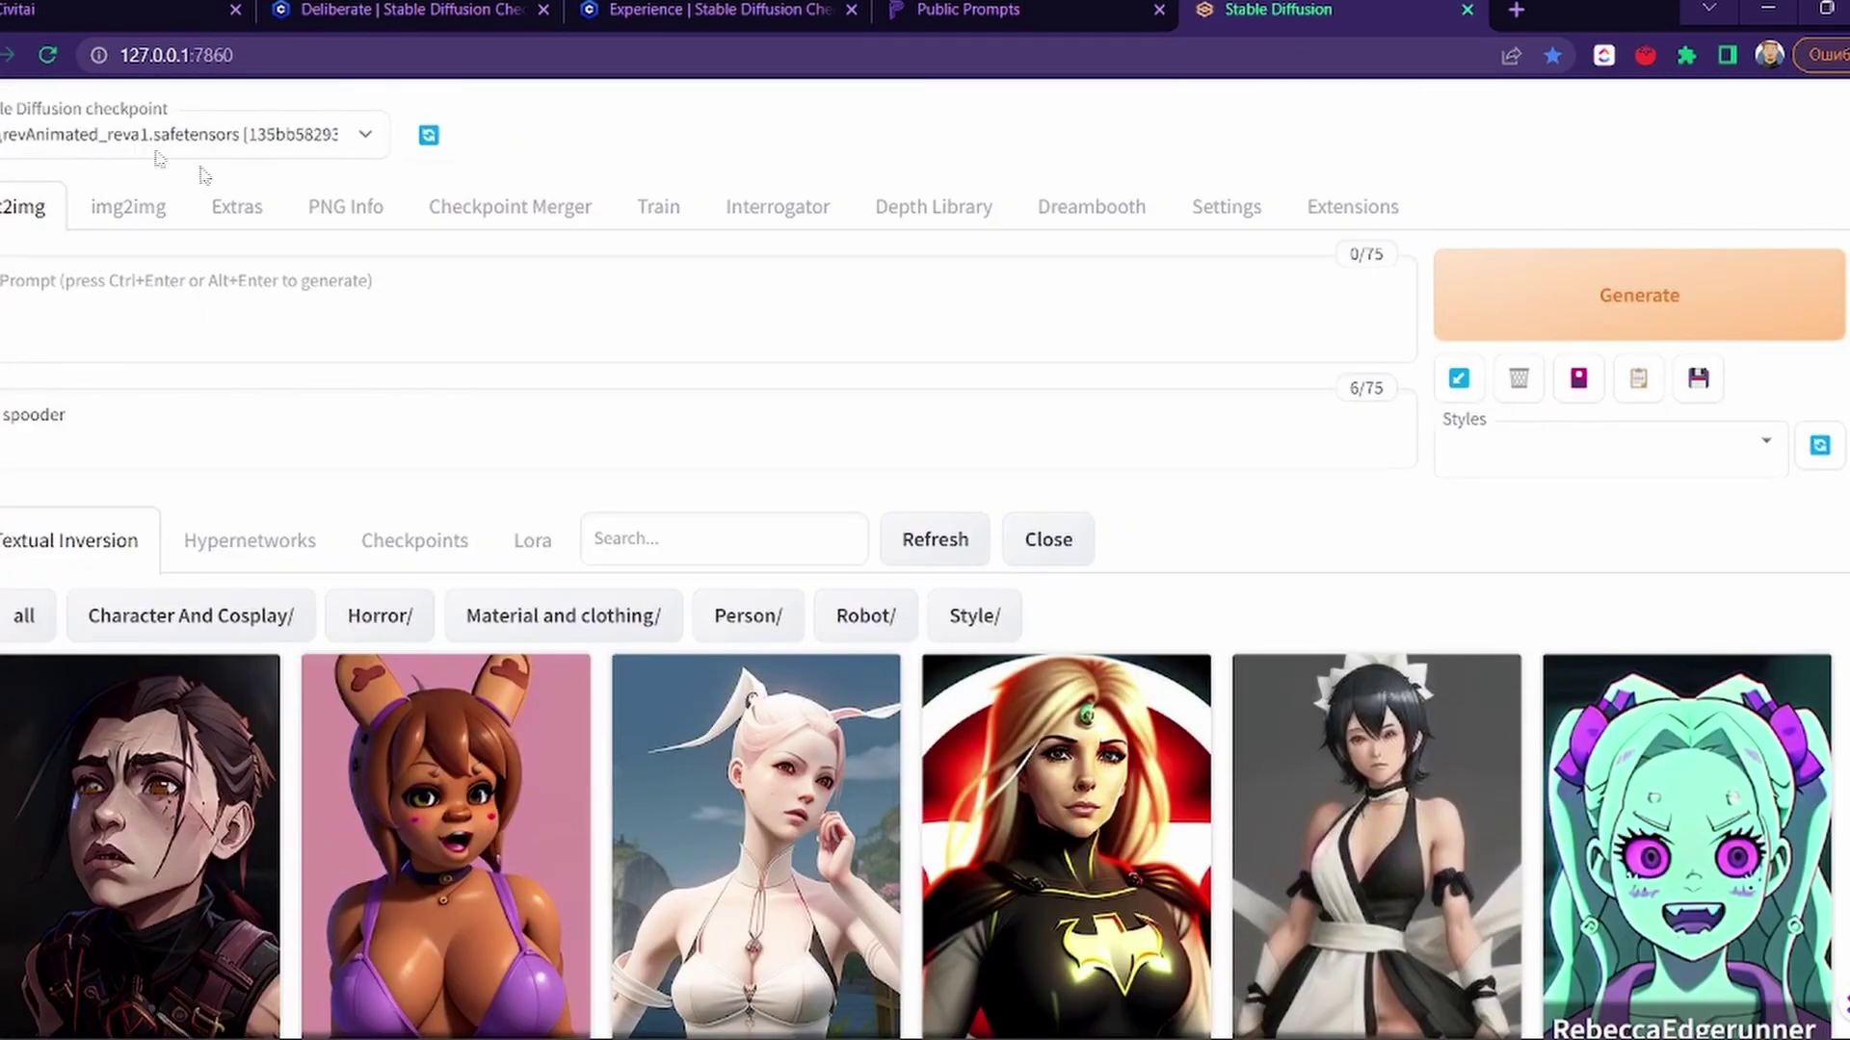
left_click(1578, 379)
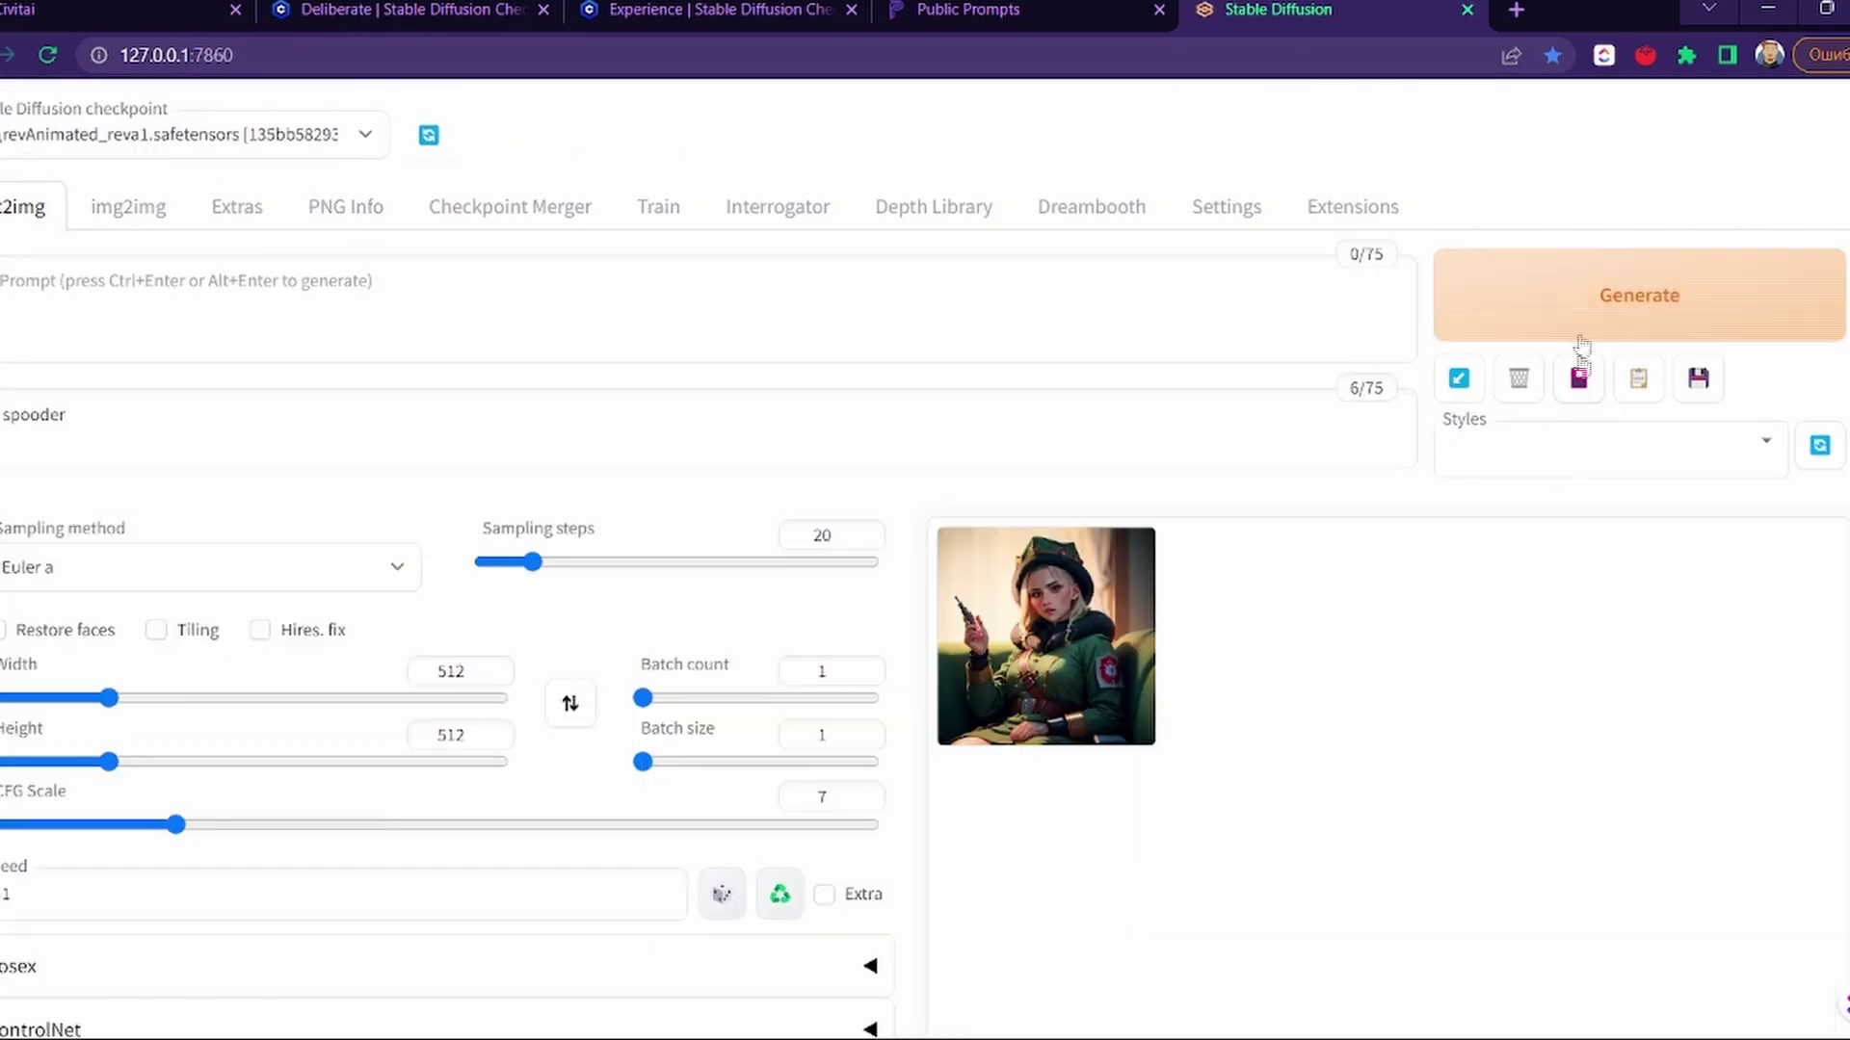
Step: Move the word spooder from the negative prompt into the main prompt
double_click(85, 426)
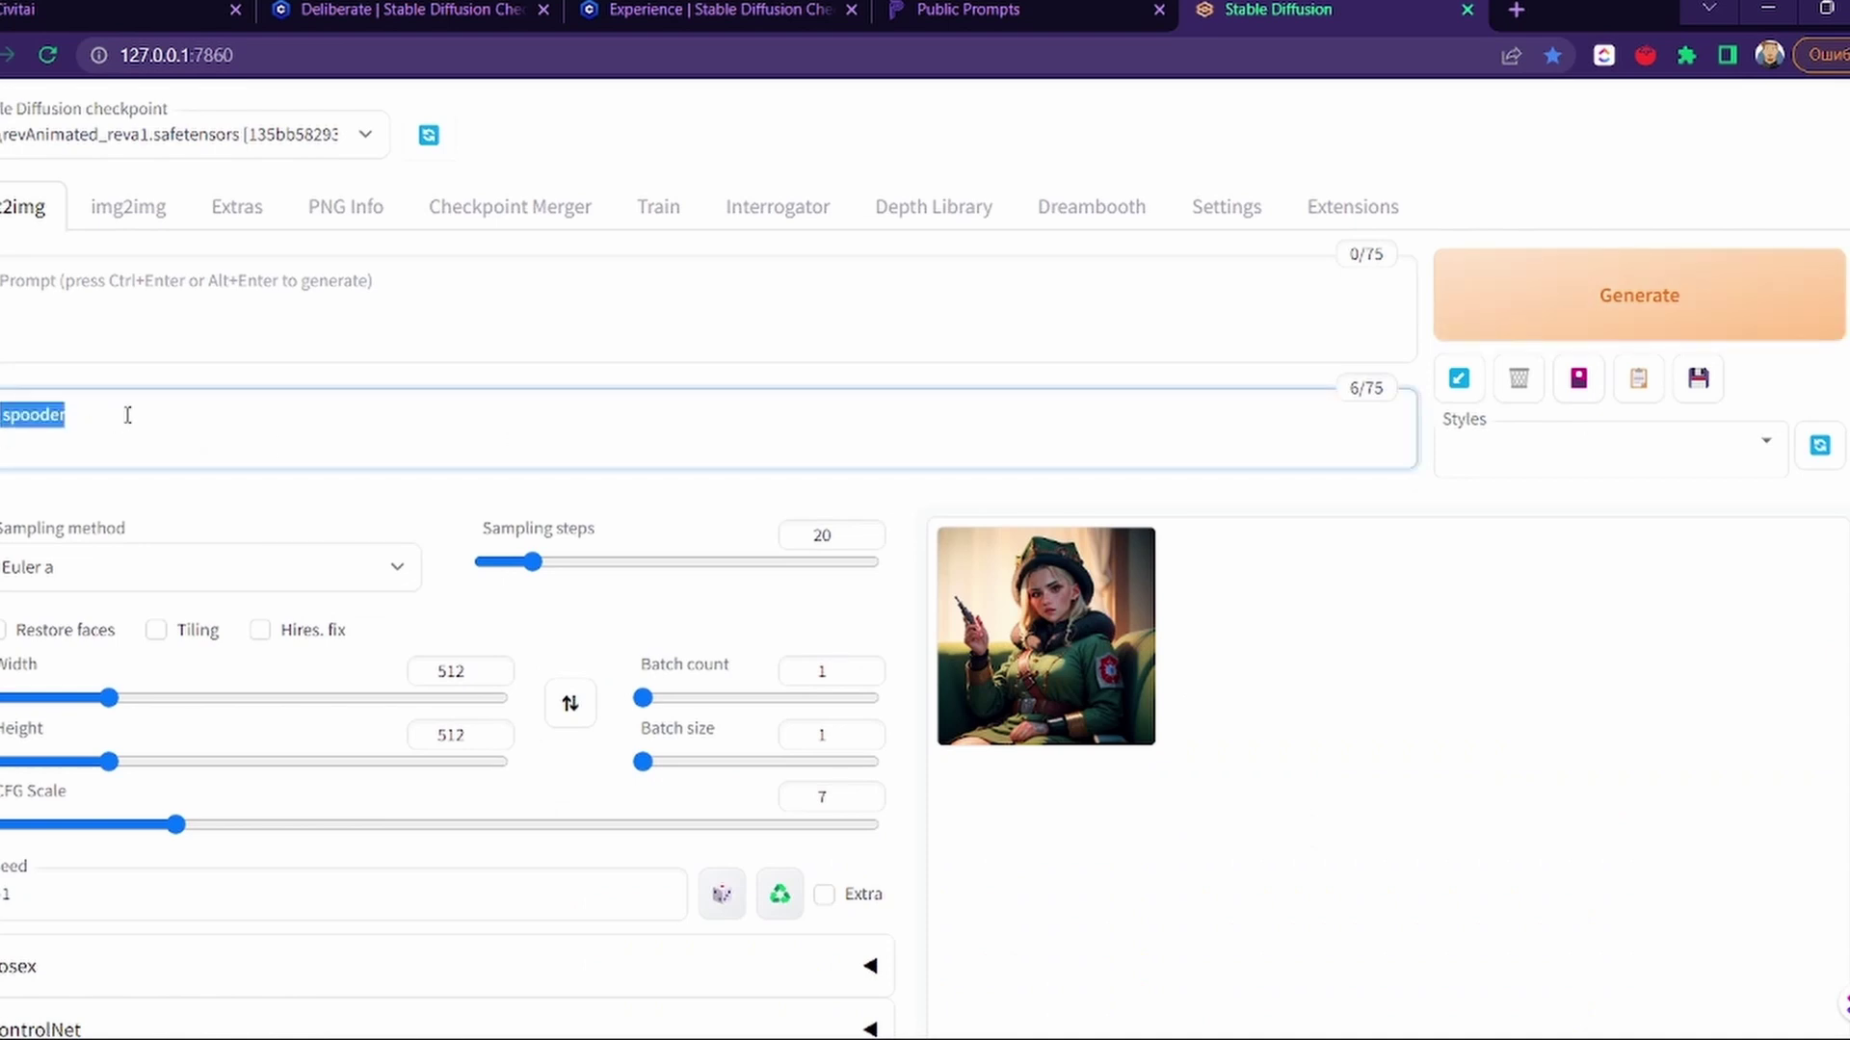
key("ctrl+x")
left_click(116, 310)
key("ctrl+v")
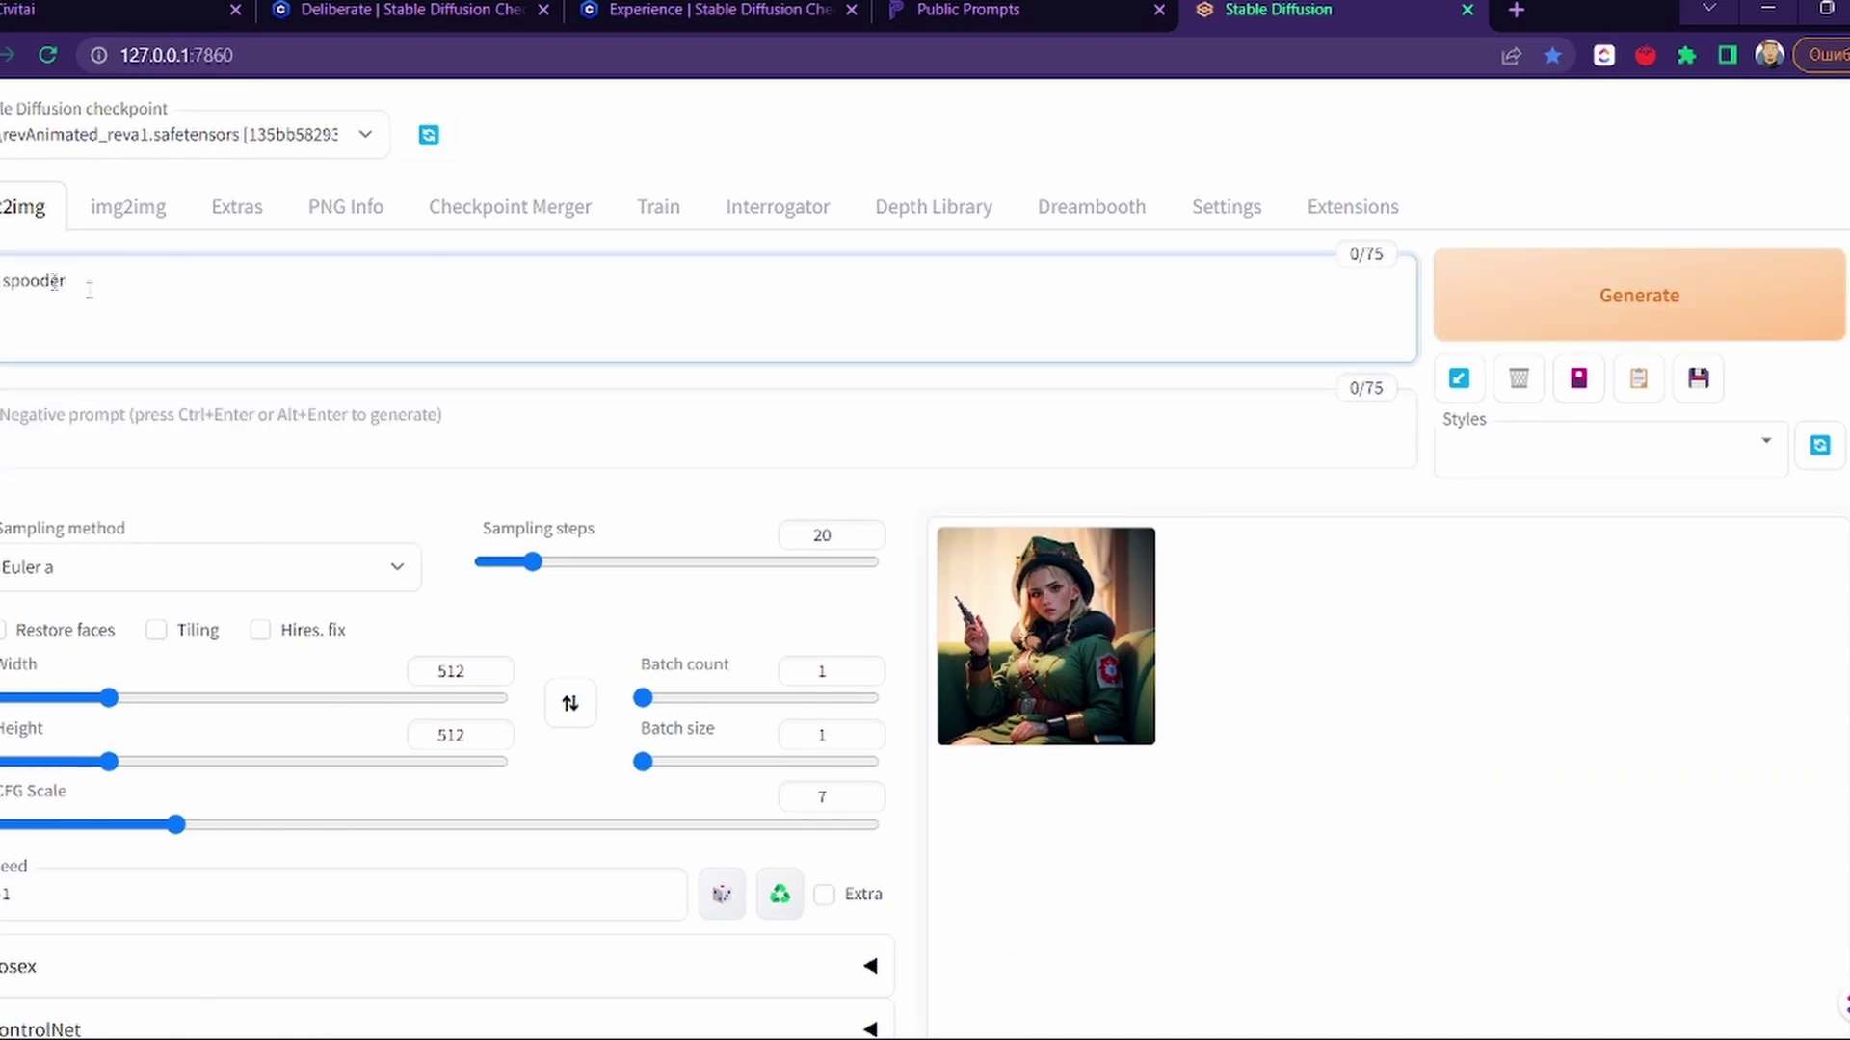
Step: Generate an image from the spooder prompt with an empty negative prompt, and view the preview
left_click(134, 451)
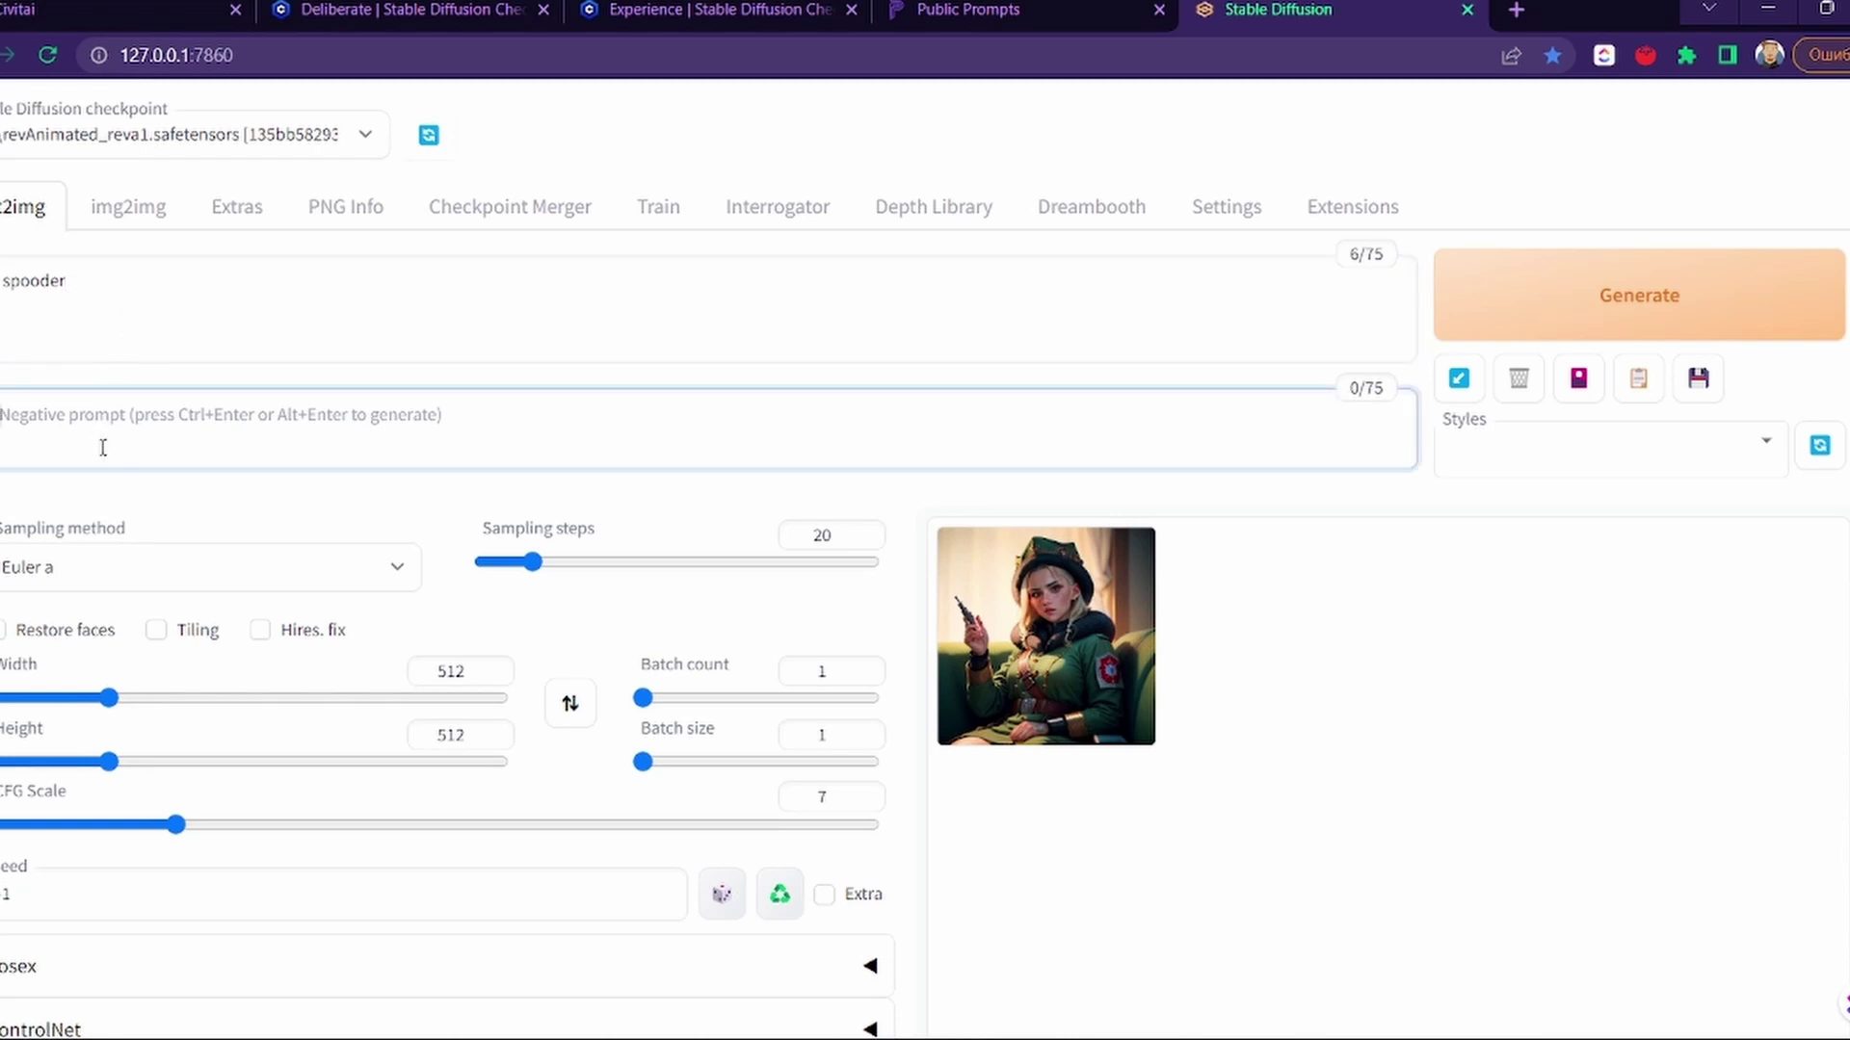
left_click(172, 326)
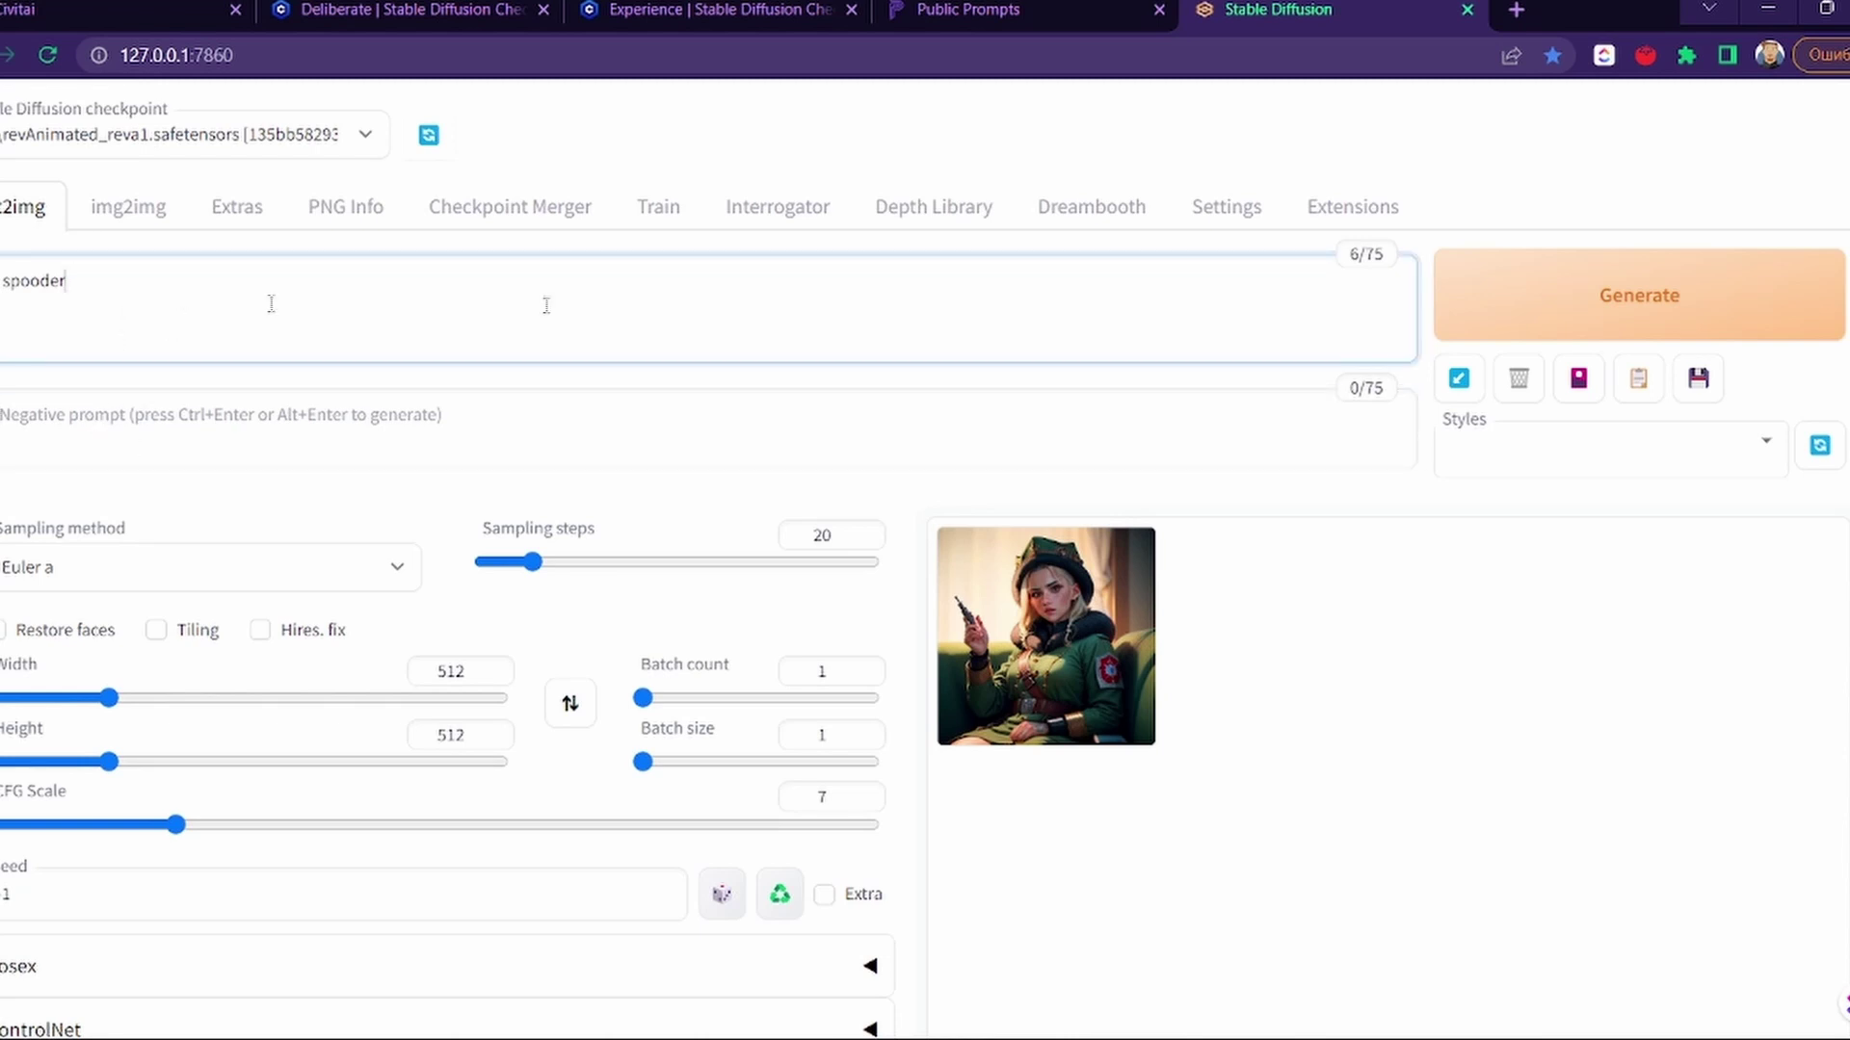
left_click(1759, 306)
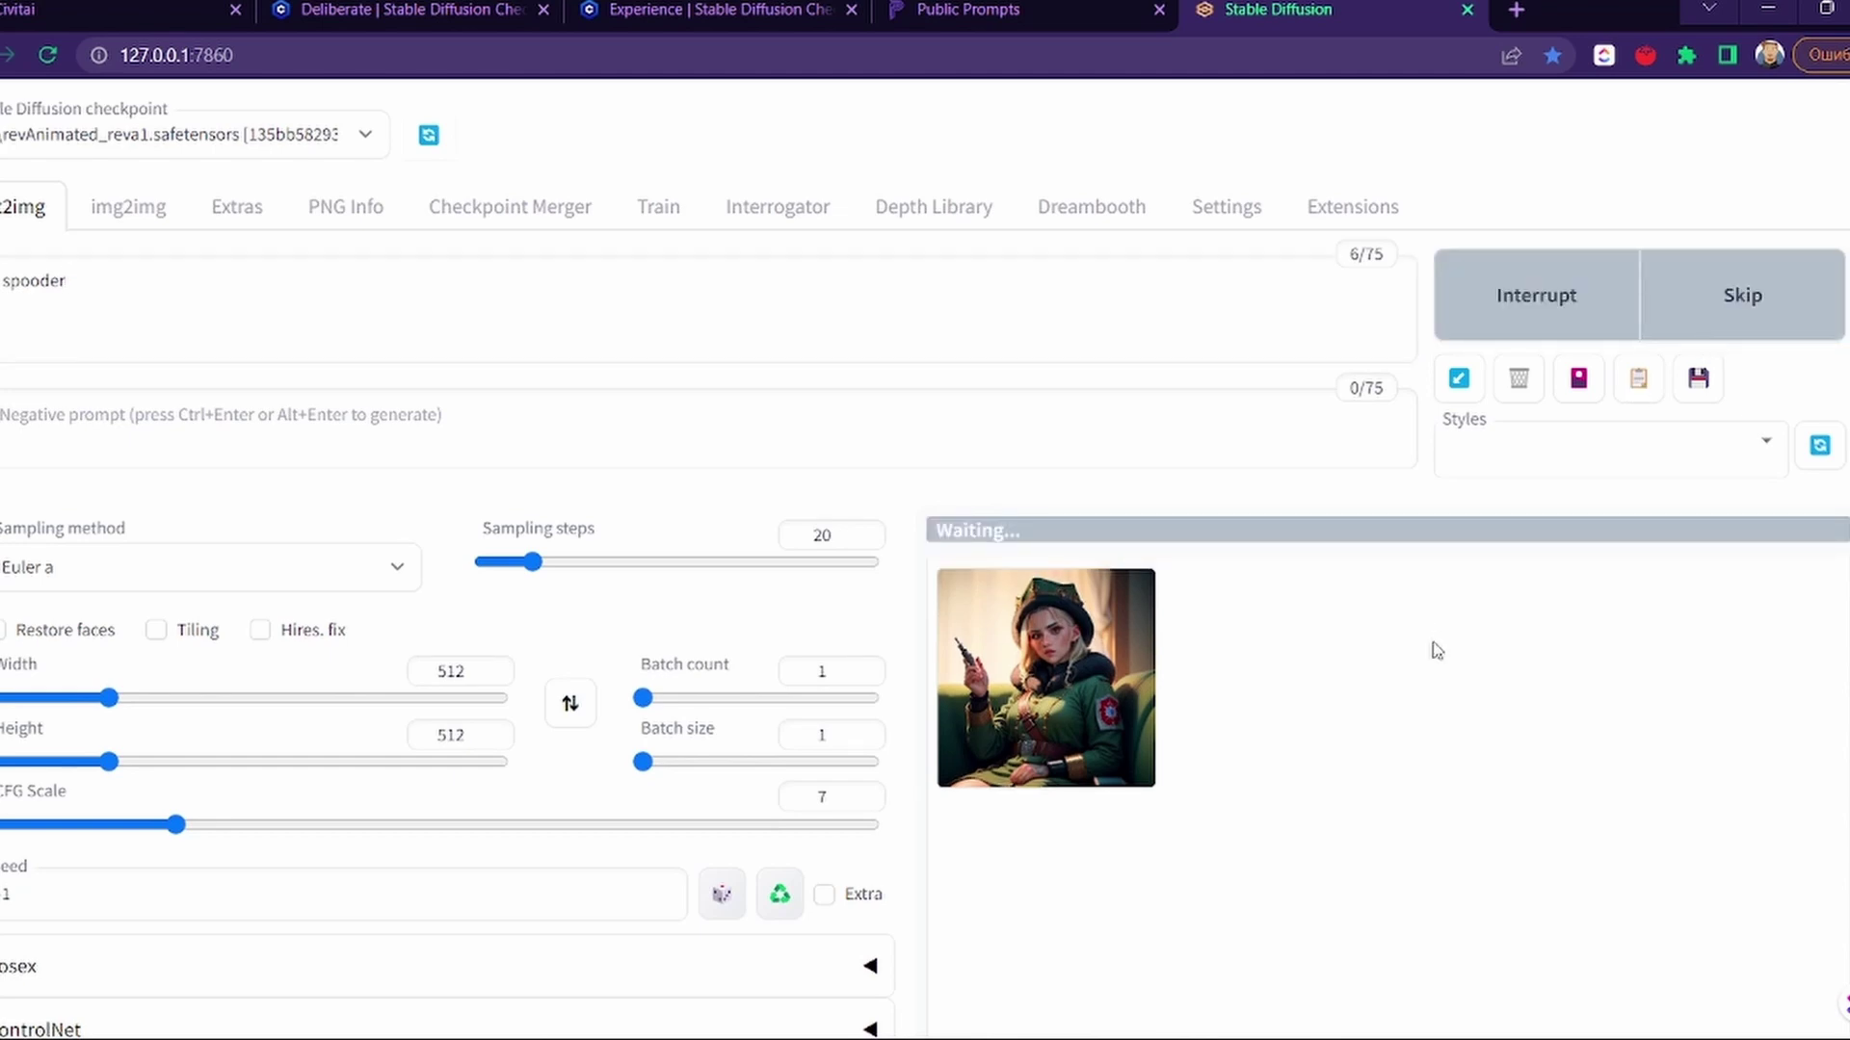
scroll(1436, 652, "down", 4)
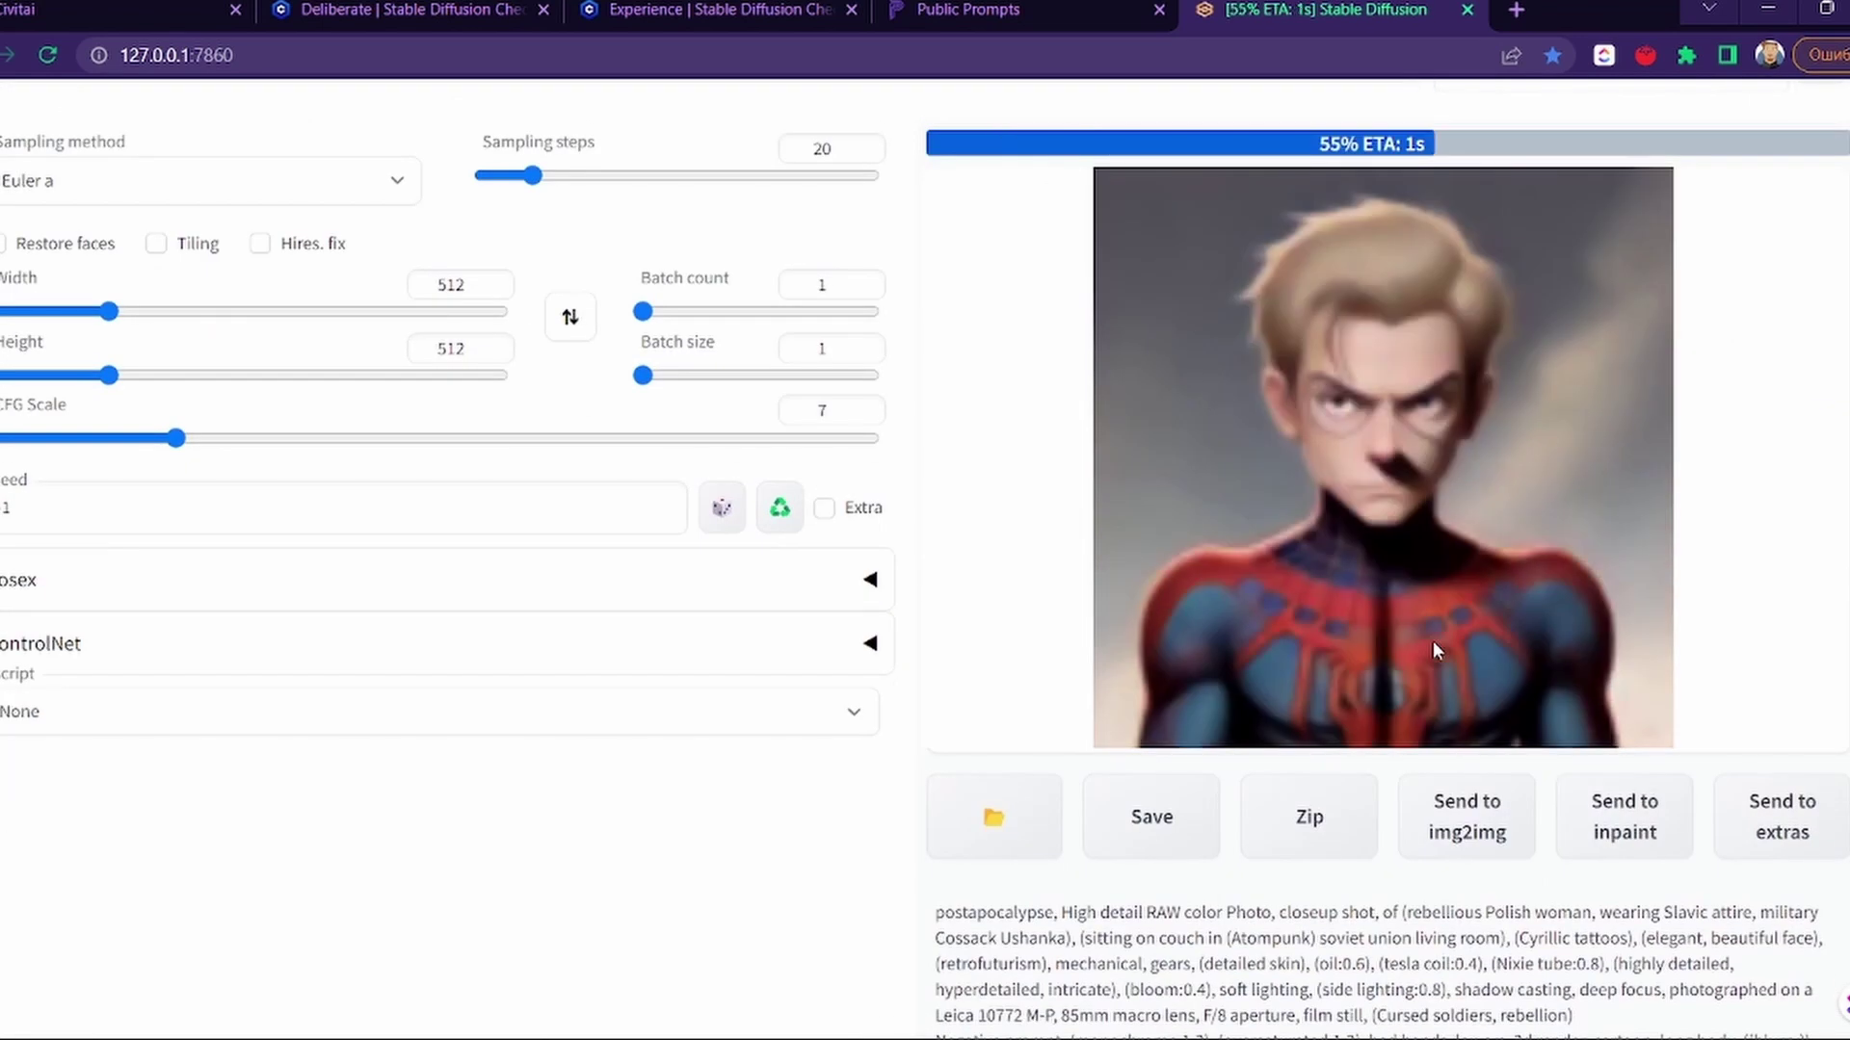
Step: Generate another image from the spooder prompt and view the result
scroll(1431, 640, "up", 1)
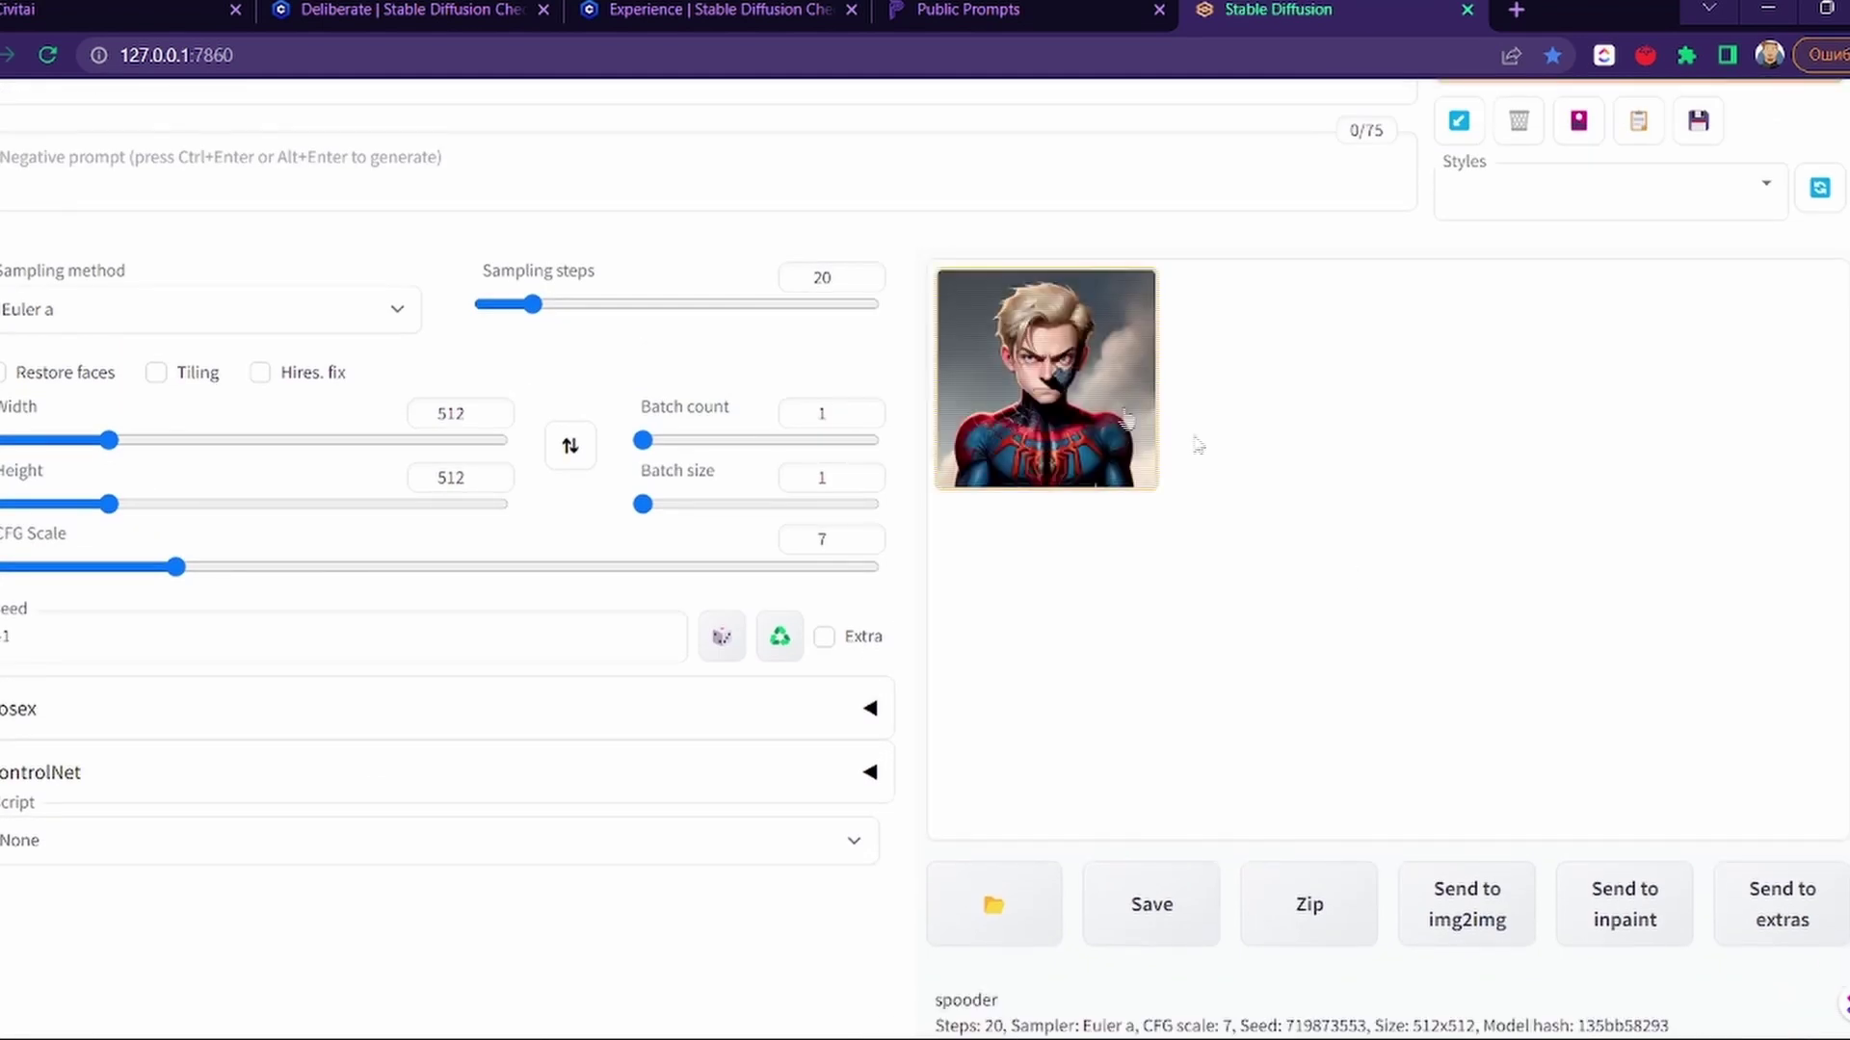
scroll(1580, 544, "up", 2)
key("ctrl+Return")
scroll(1638, 433, "down", 4)
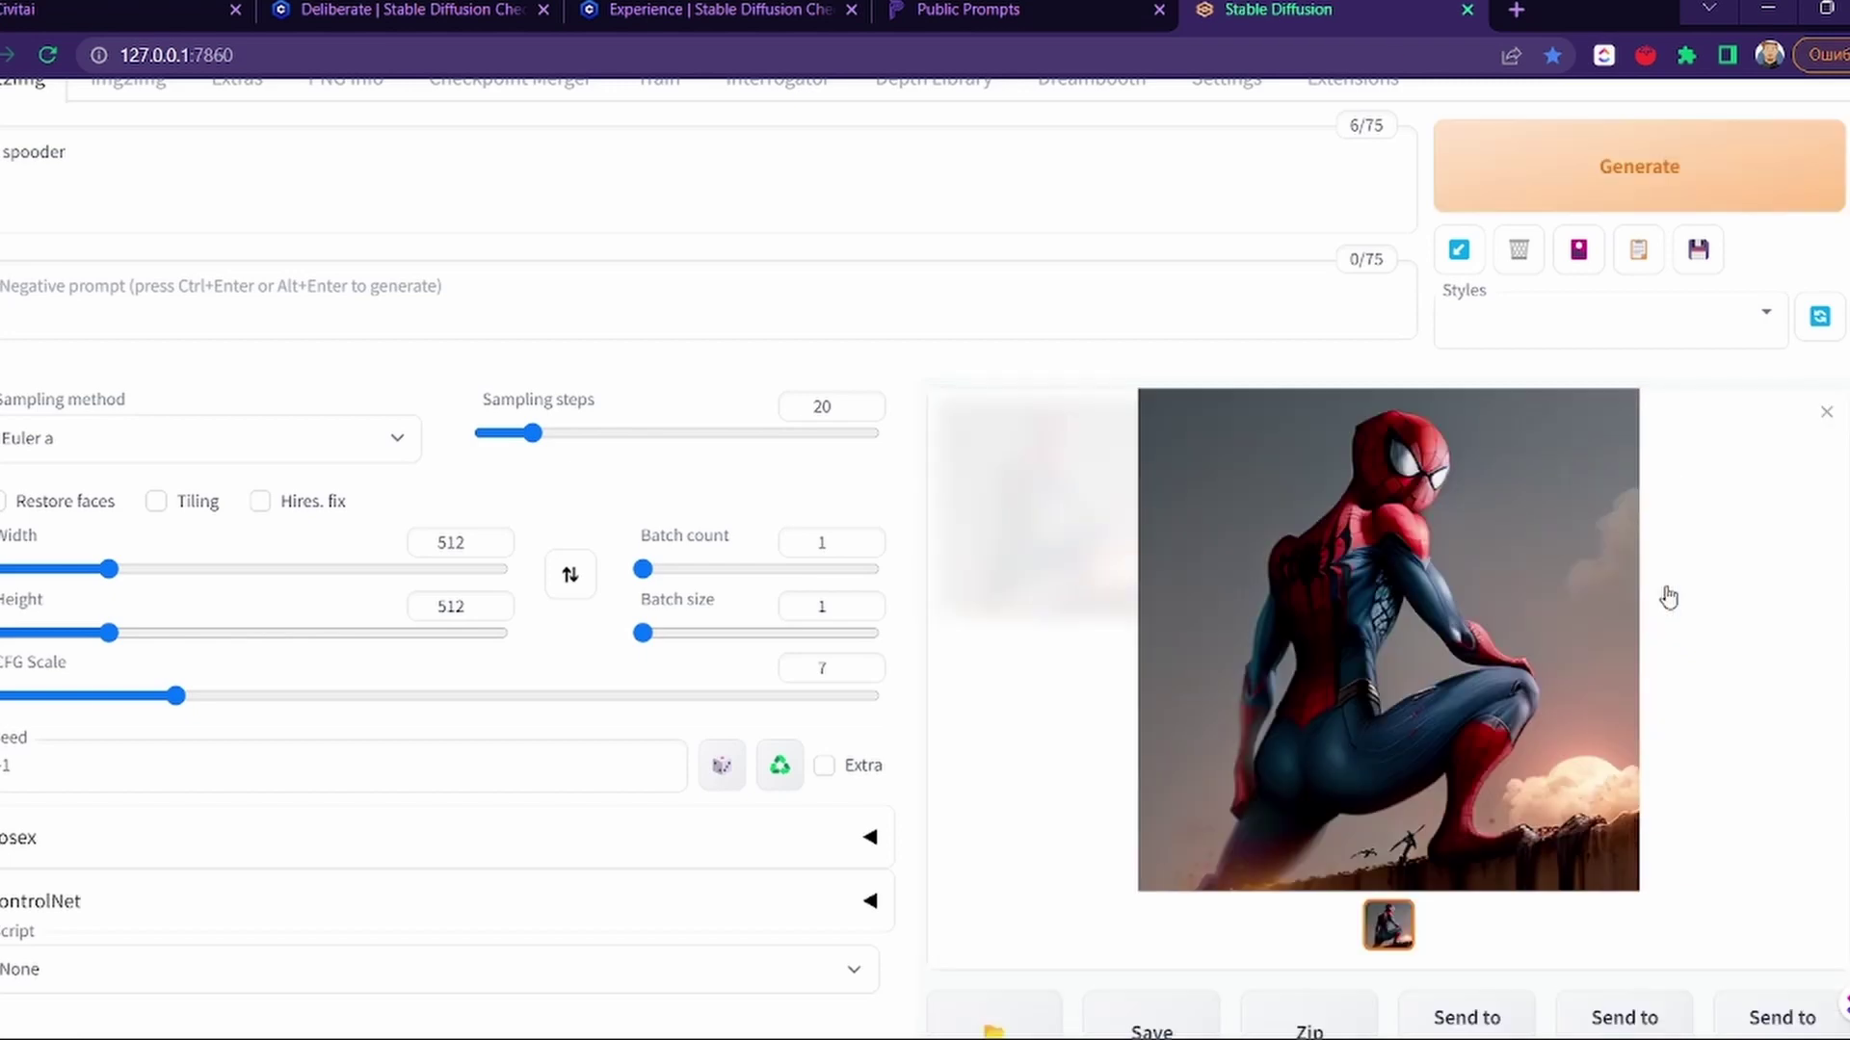
Step: Show the extra networks, examine the spooder card and the other Textual Inversion embeddings, and hide them again
left_click(1577, 249)
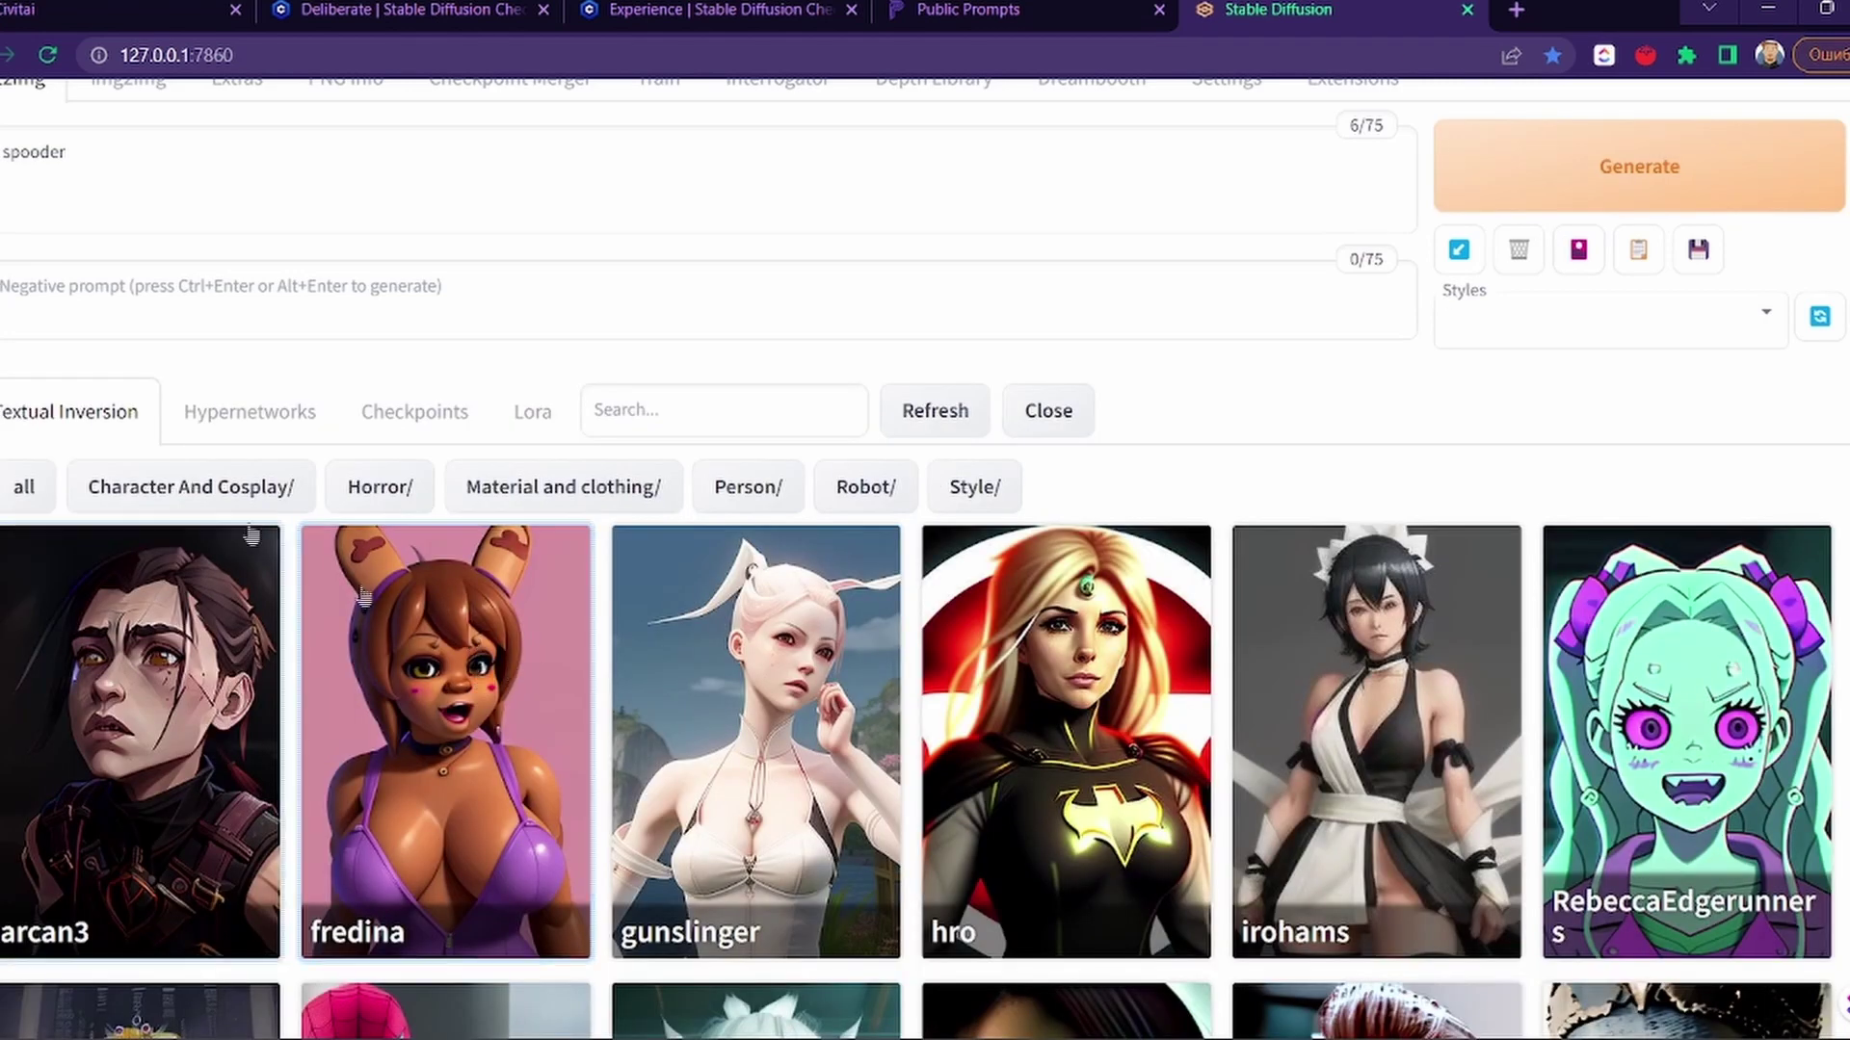
scroll(222, 482, "down", 6)
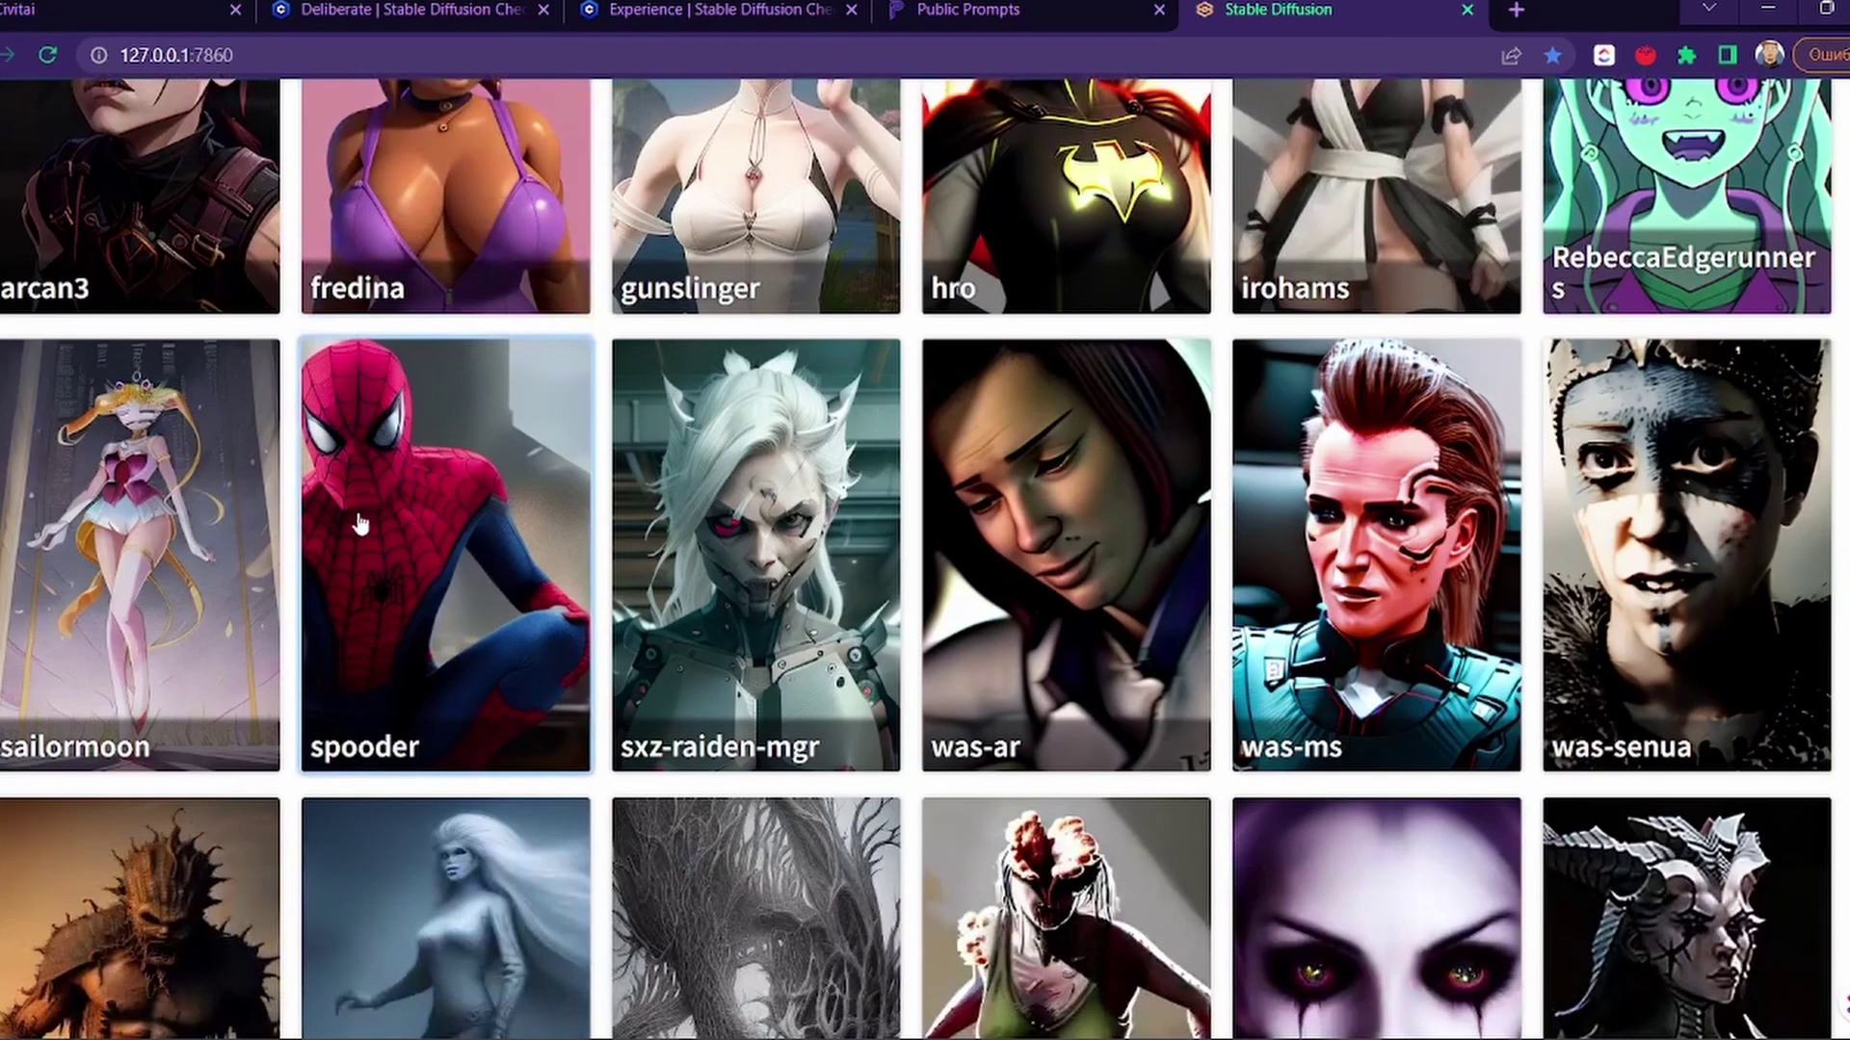
left_click(426, 574)
scroll(429, 578, "up", 7)
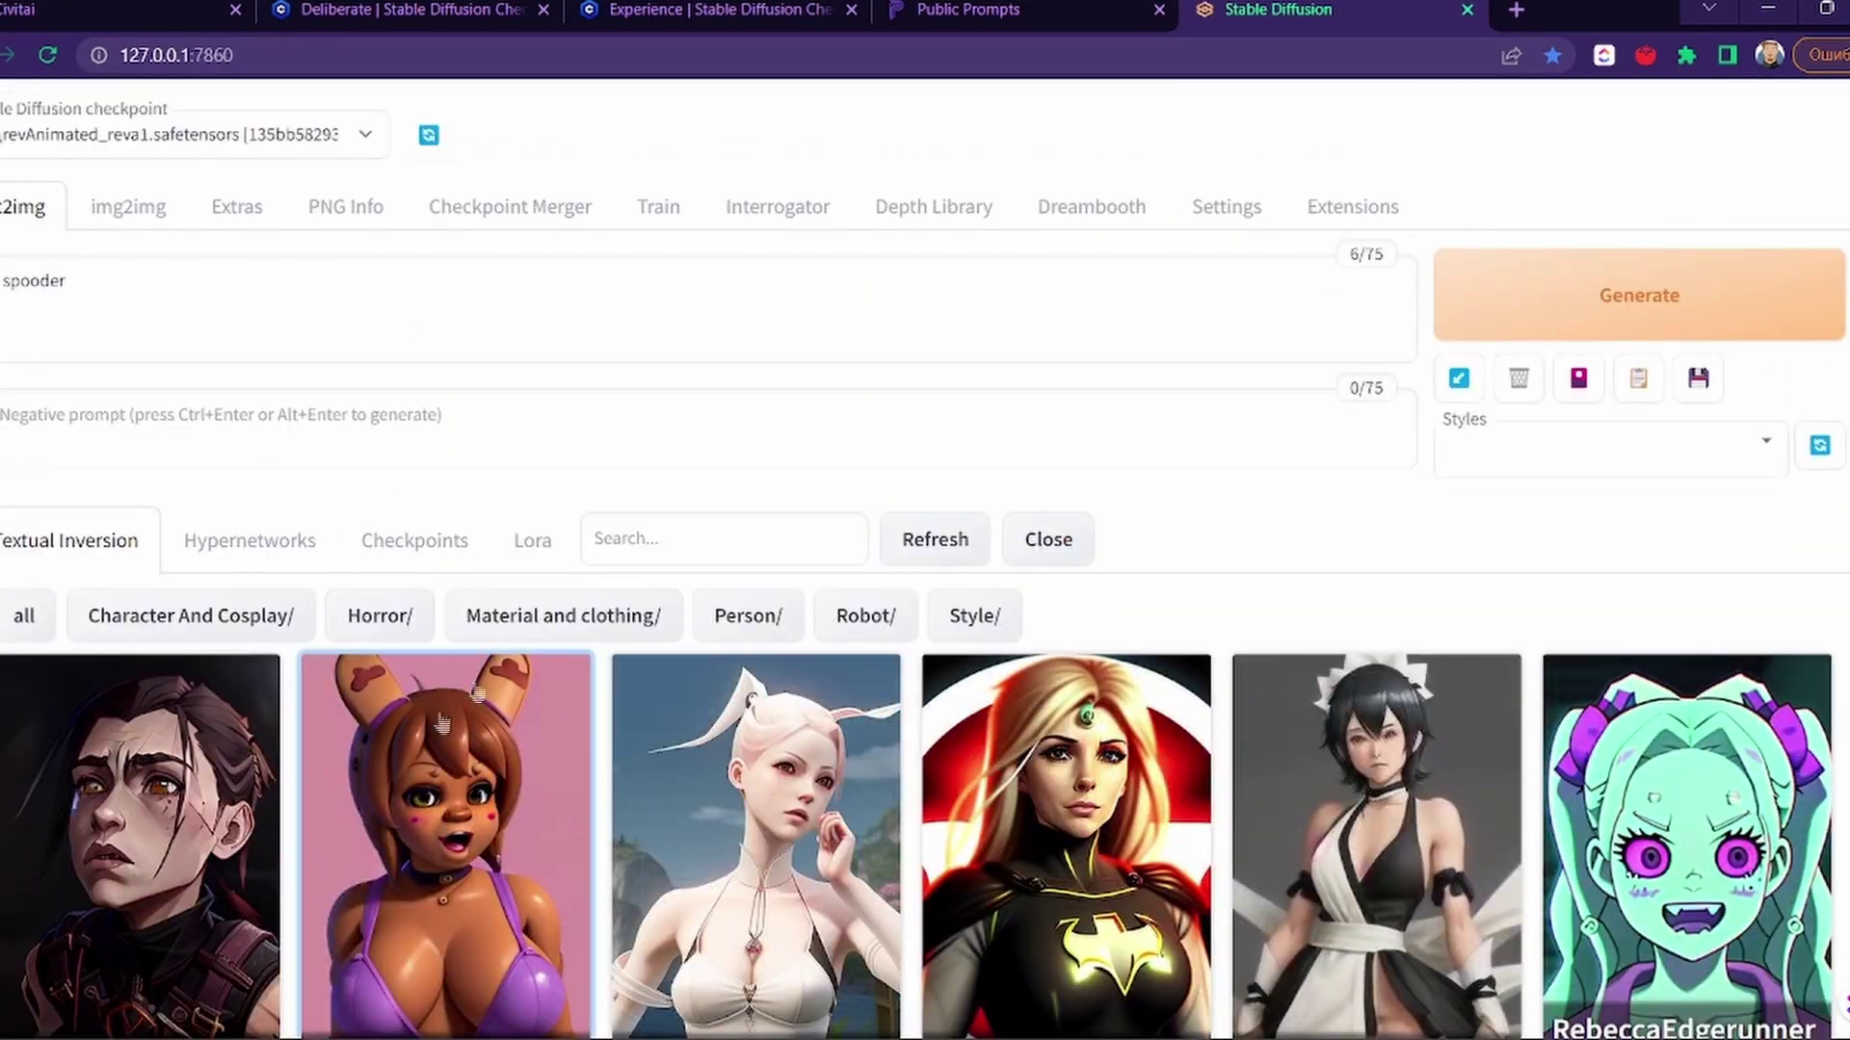
scroll(686, 771, "down", 8)
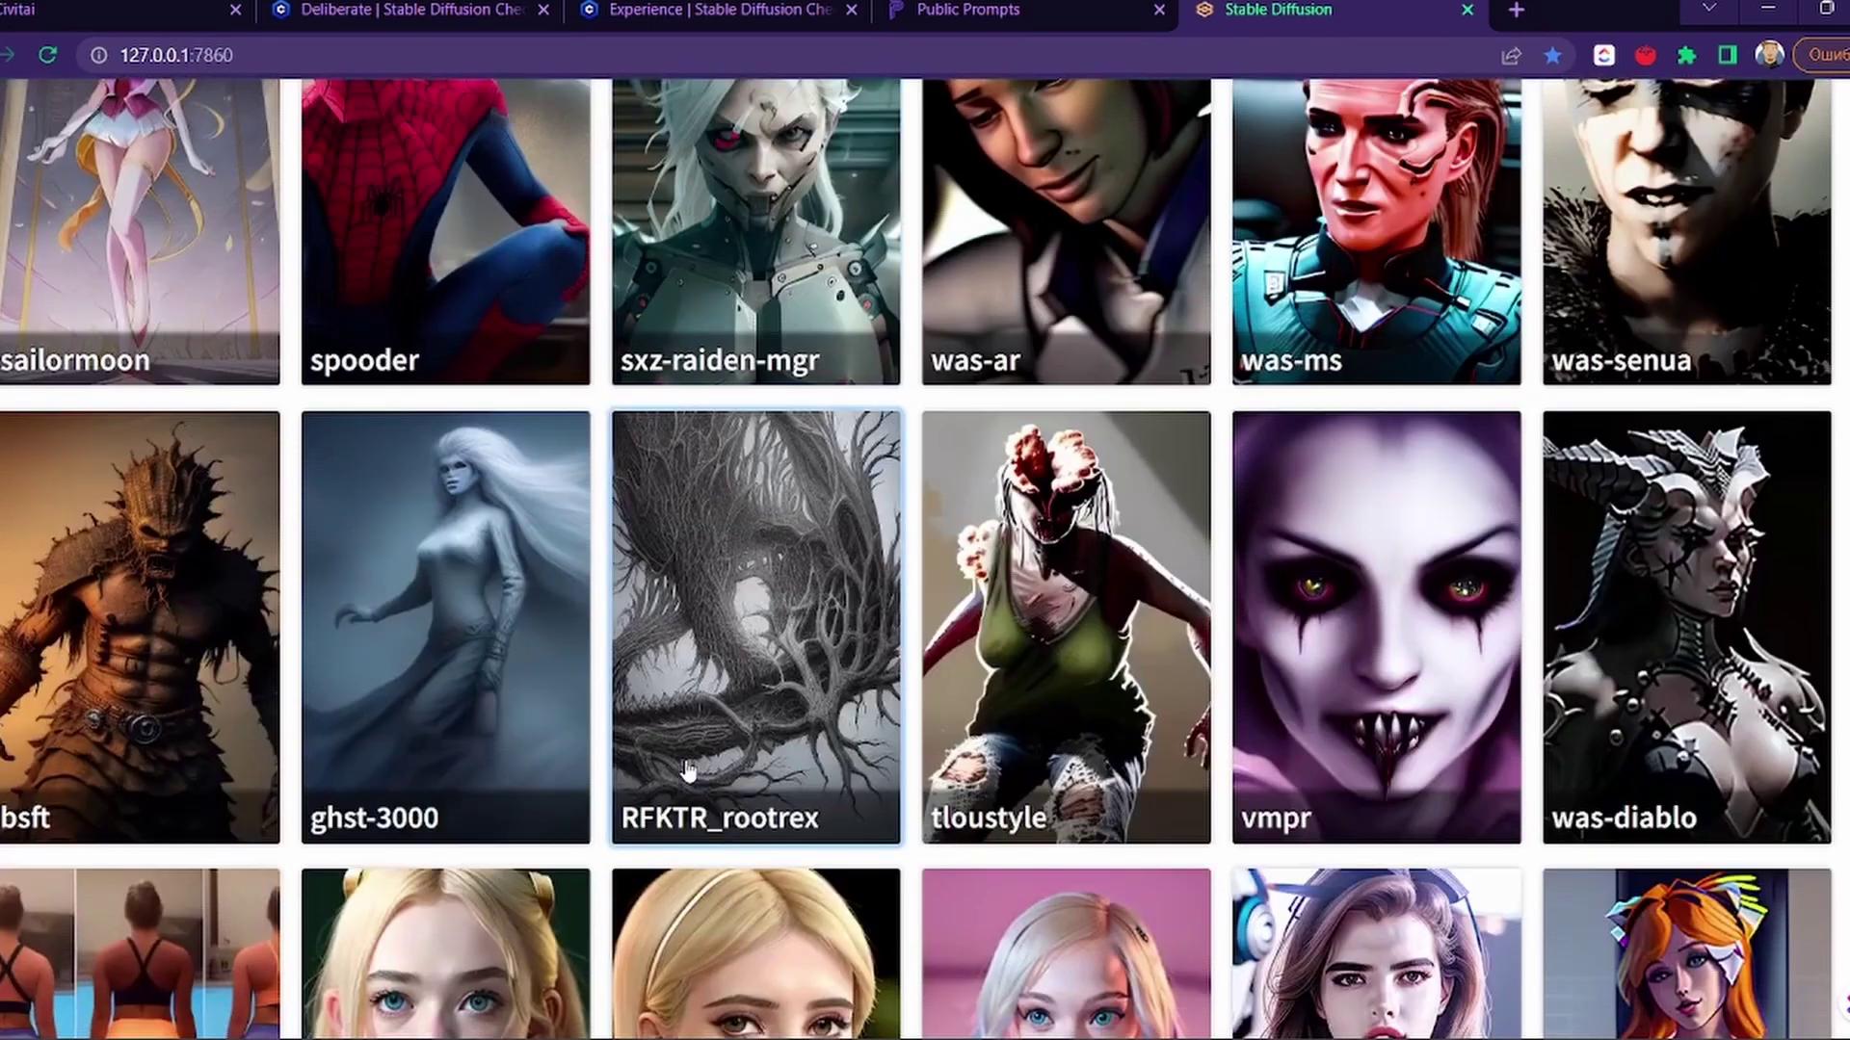
scroll(686, 768, "up", 8)
left_click(1572, 397)
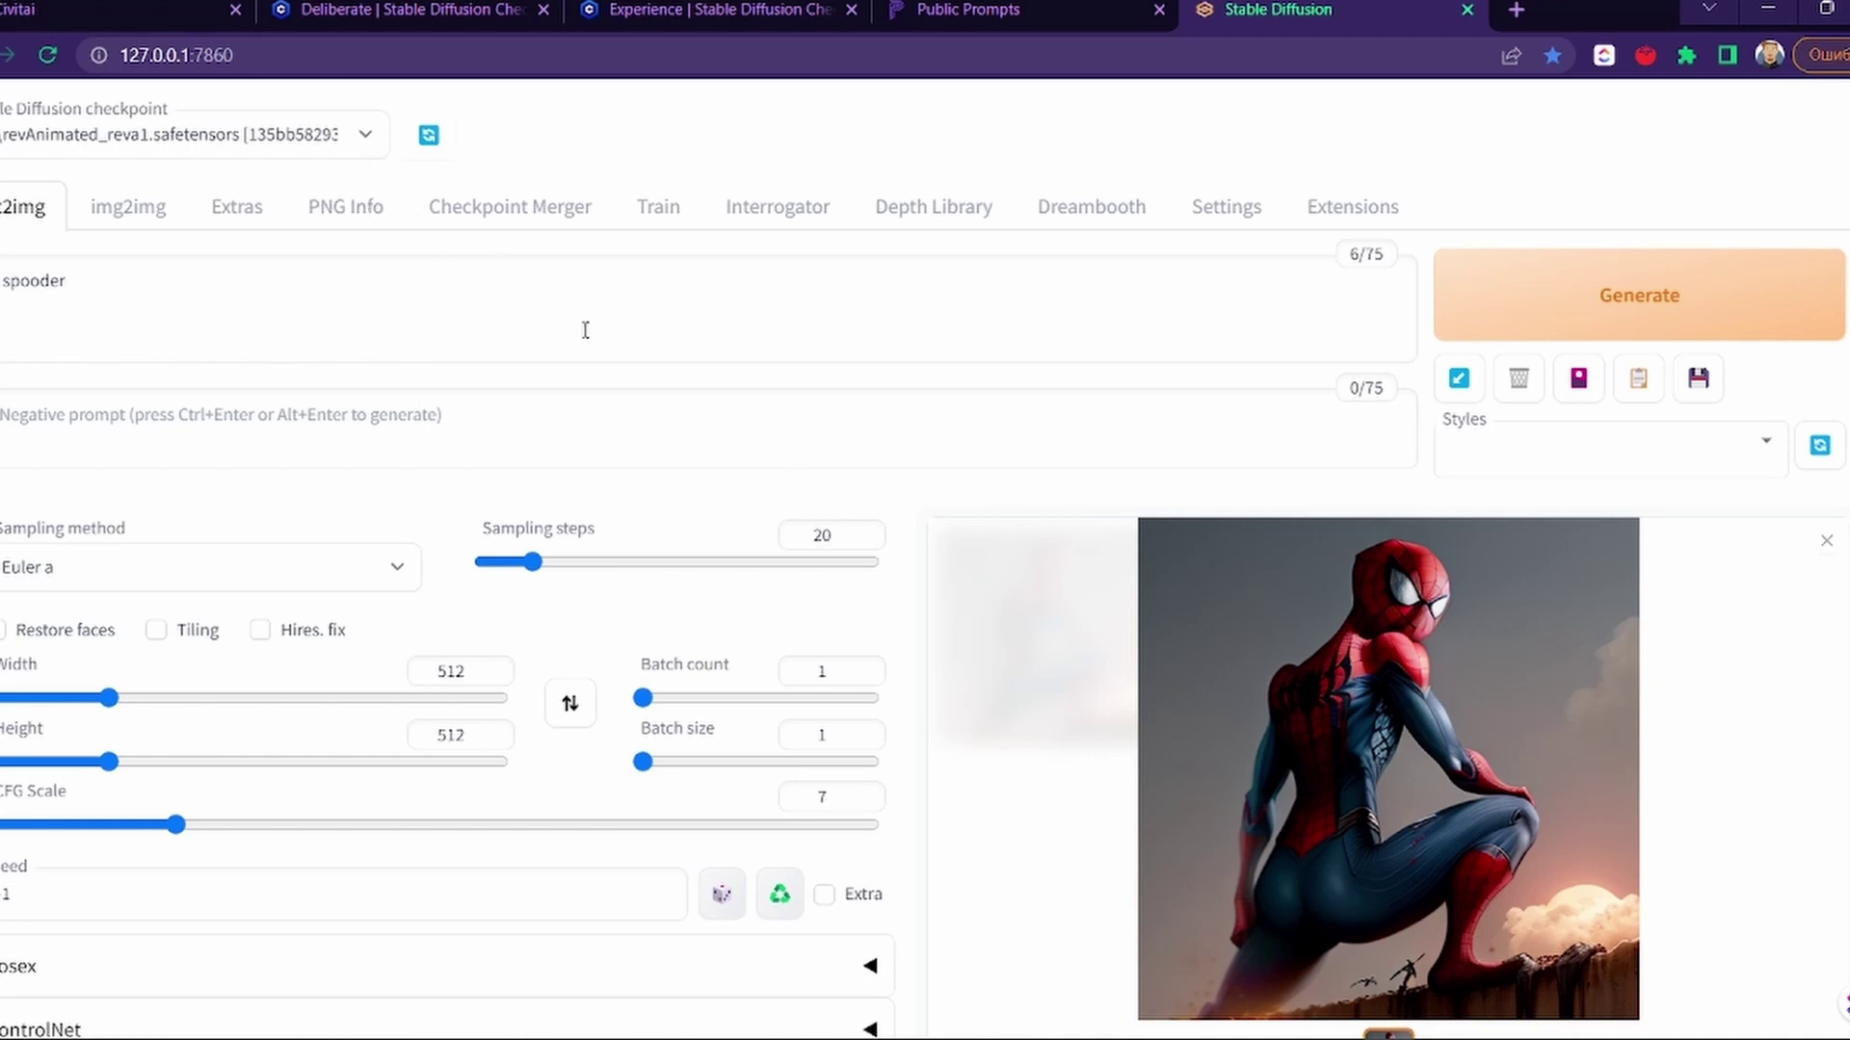
Step: Load the deliberate_v2 checkpoint and generate two images from the spooder prompt
left_click(365, 145)
scroll(289, 405, "down", 2)
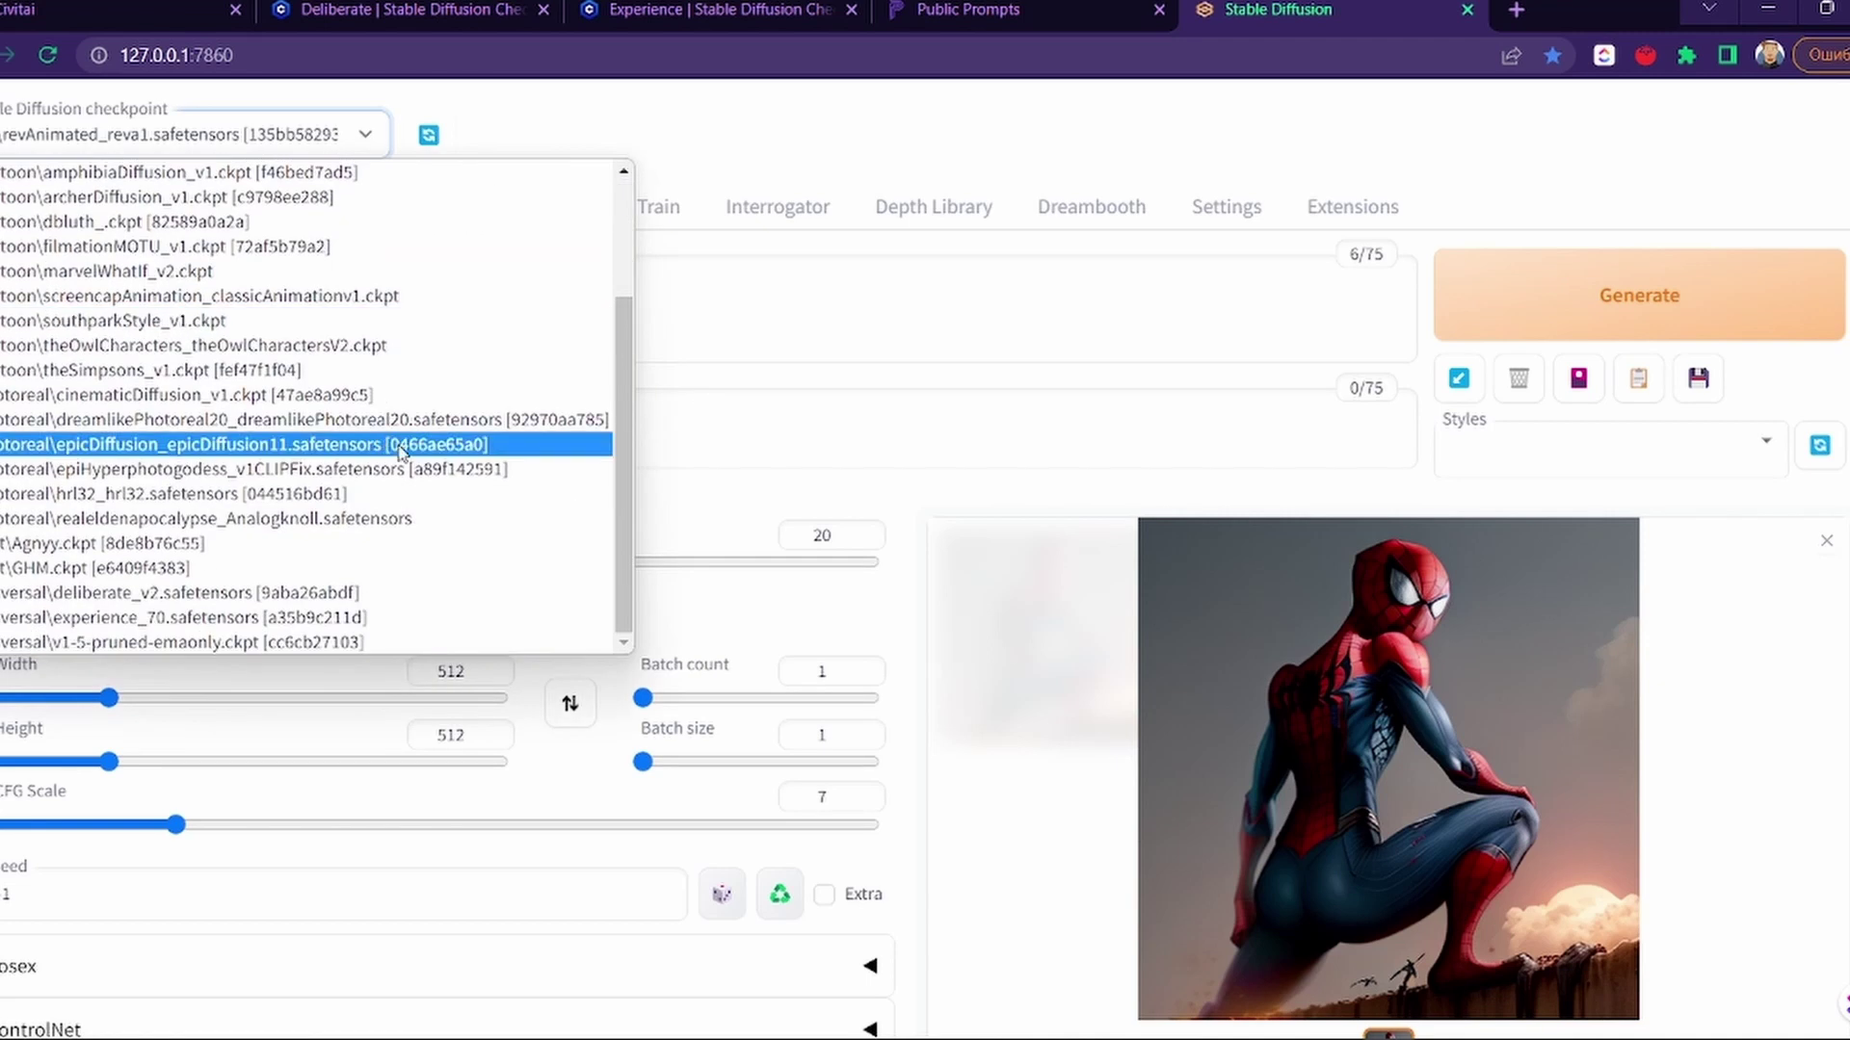
left_click(241, 438)
left_click(1524, 328)
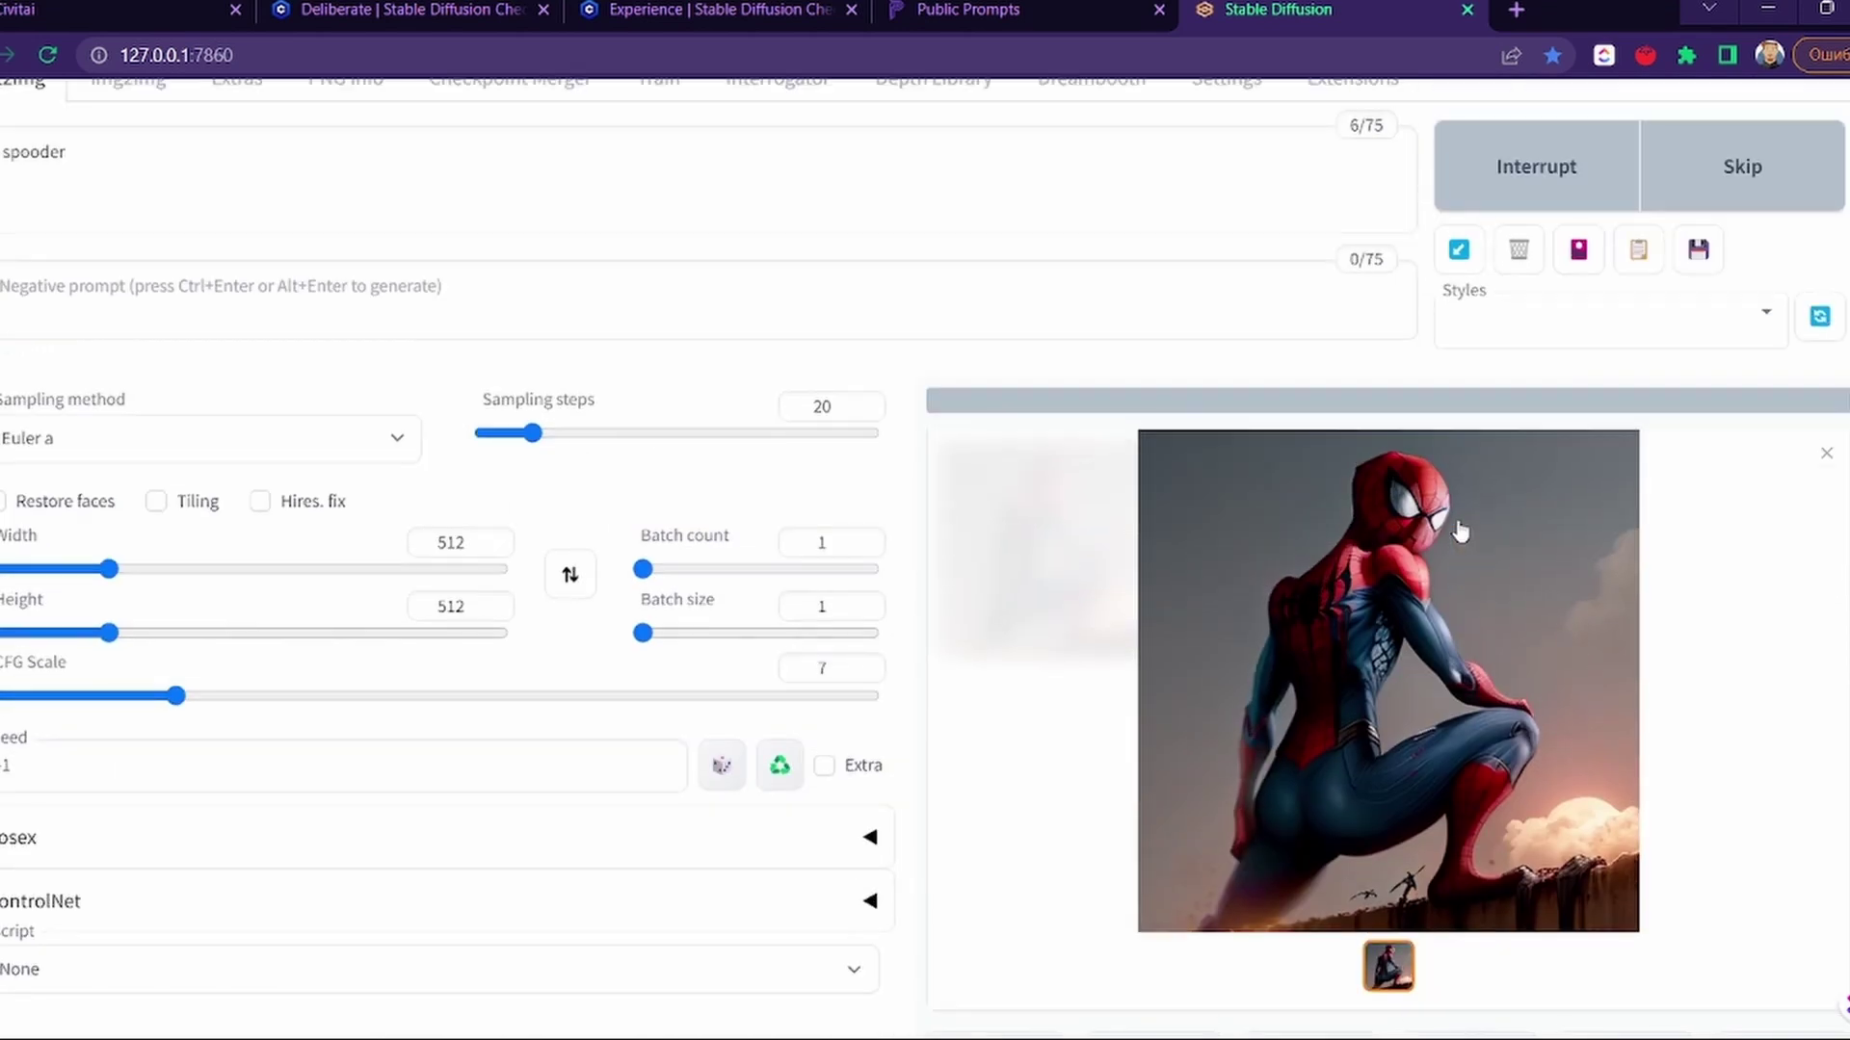
scroll(1456, 525, "down", 4)
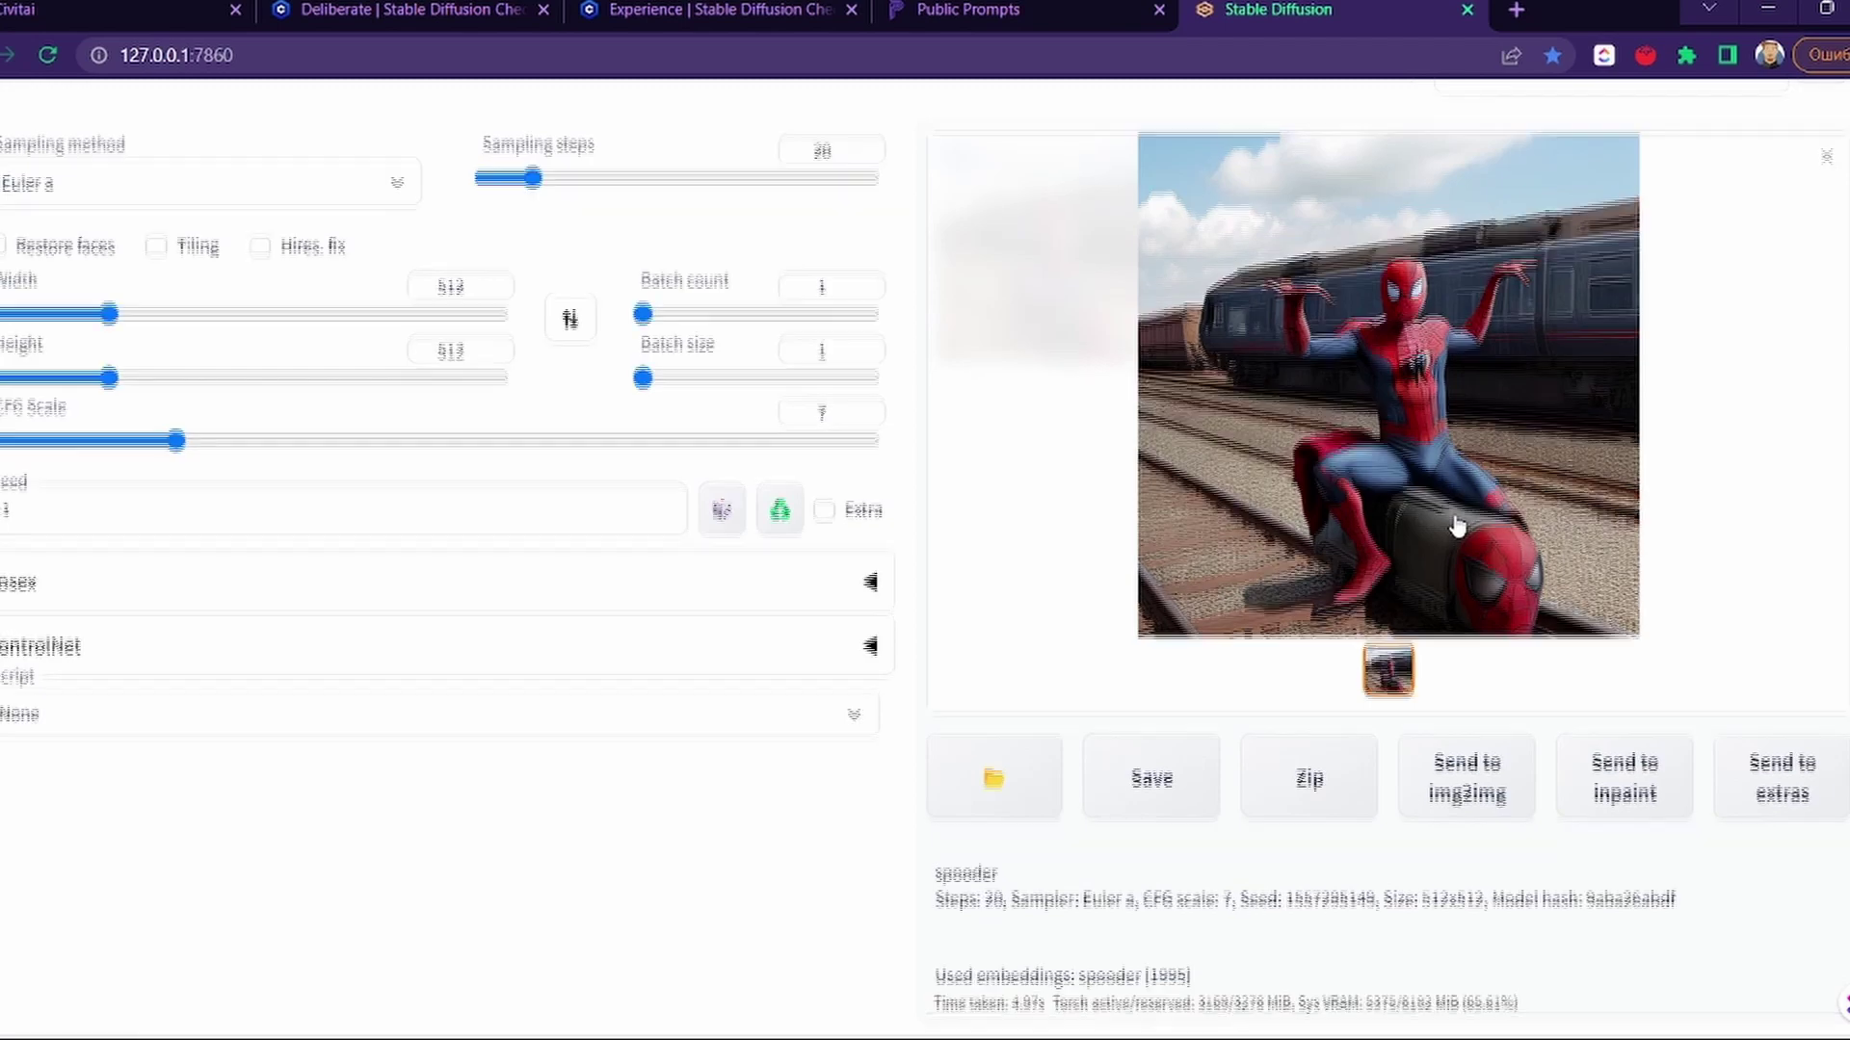
scroll(1456, 525, "up", 4)
left_click(1548, 338)
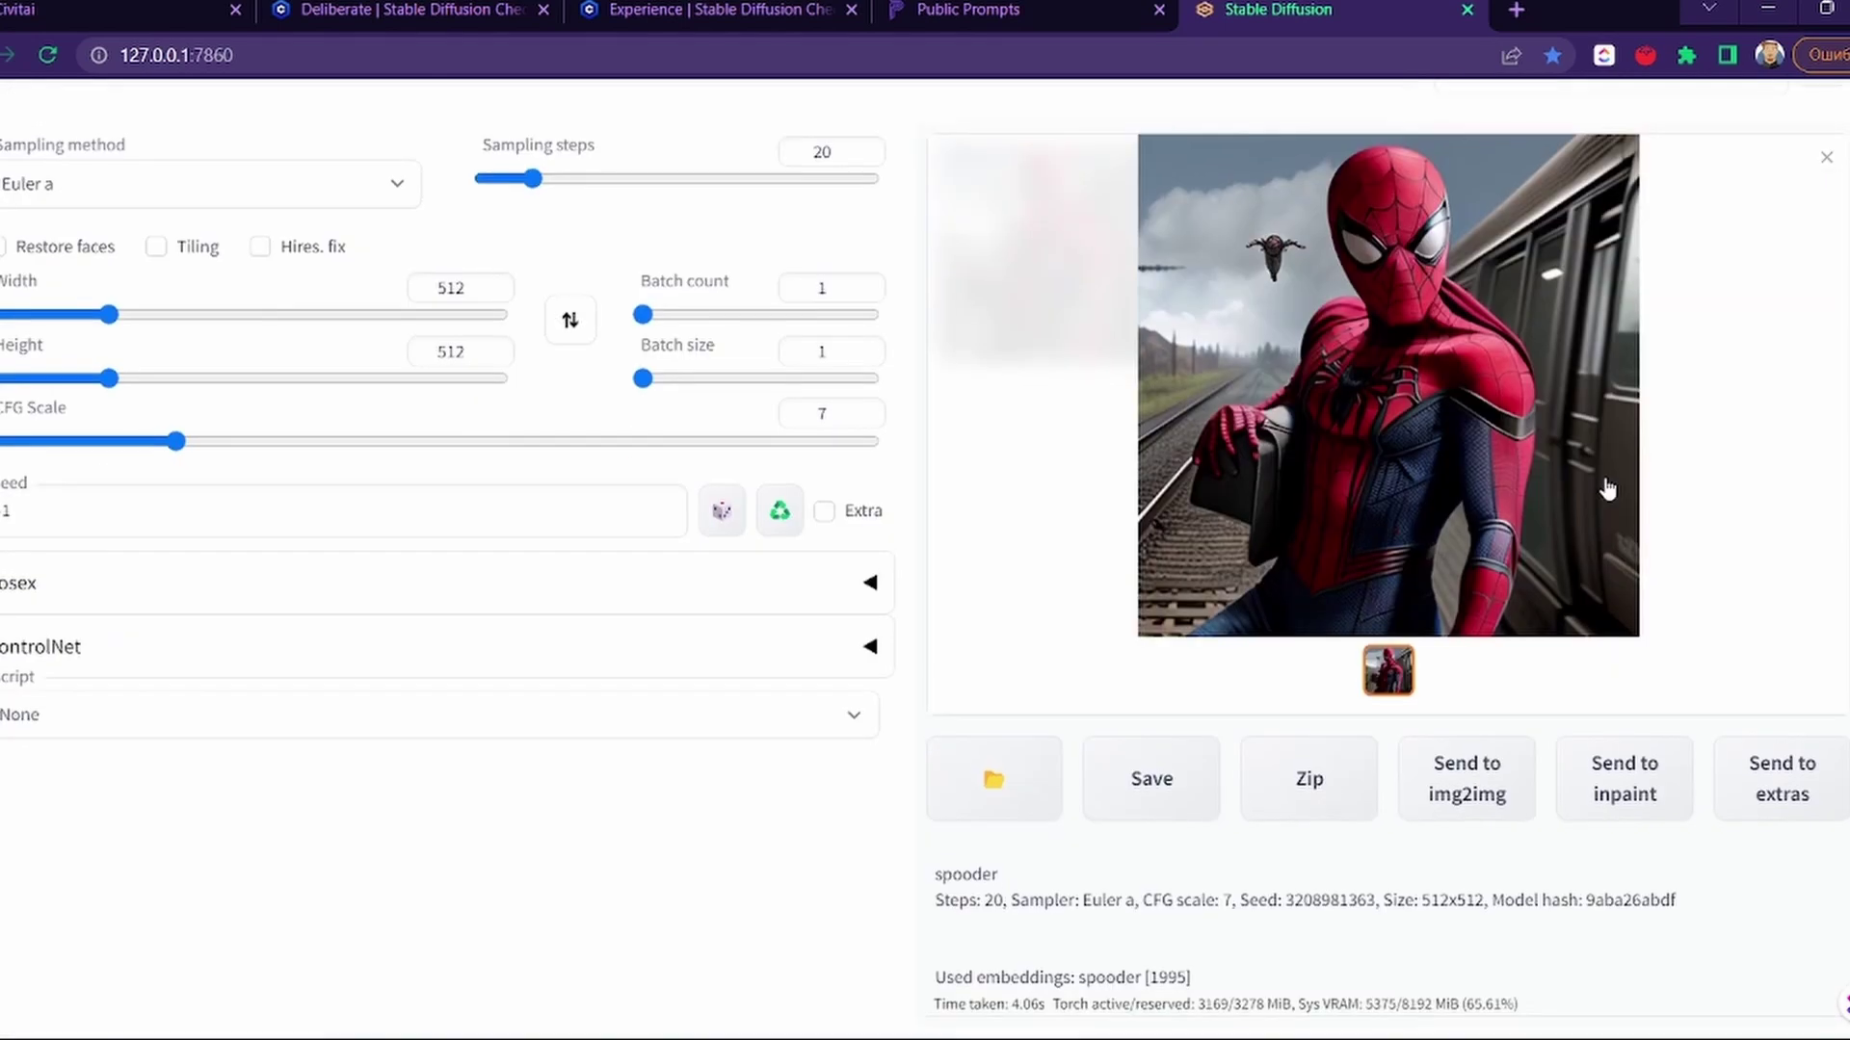
Step: Load the theSimpsons_v1 checkpoint from the Cartoon category of the extra networks and generate images from the spooder prompt
scroll(1604, 489, "up", 1)
scroll(1607, 490, "up", 3)
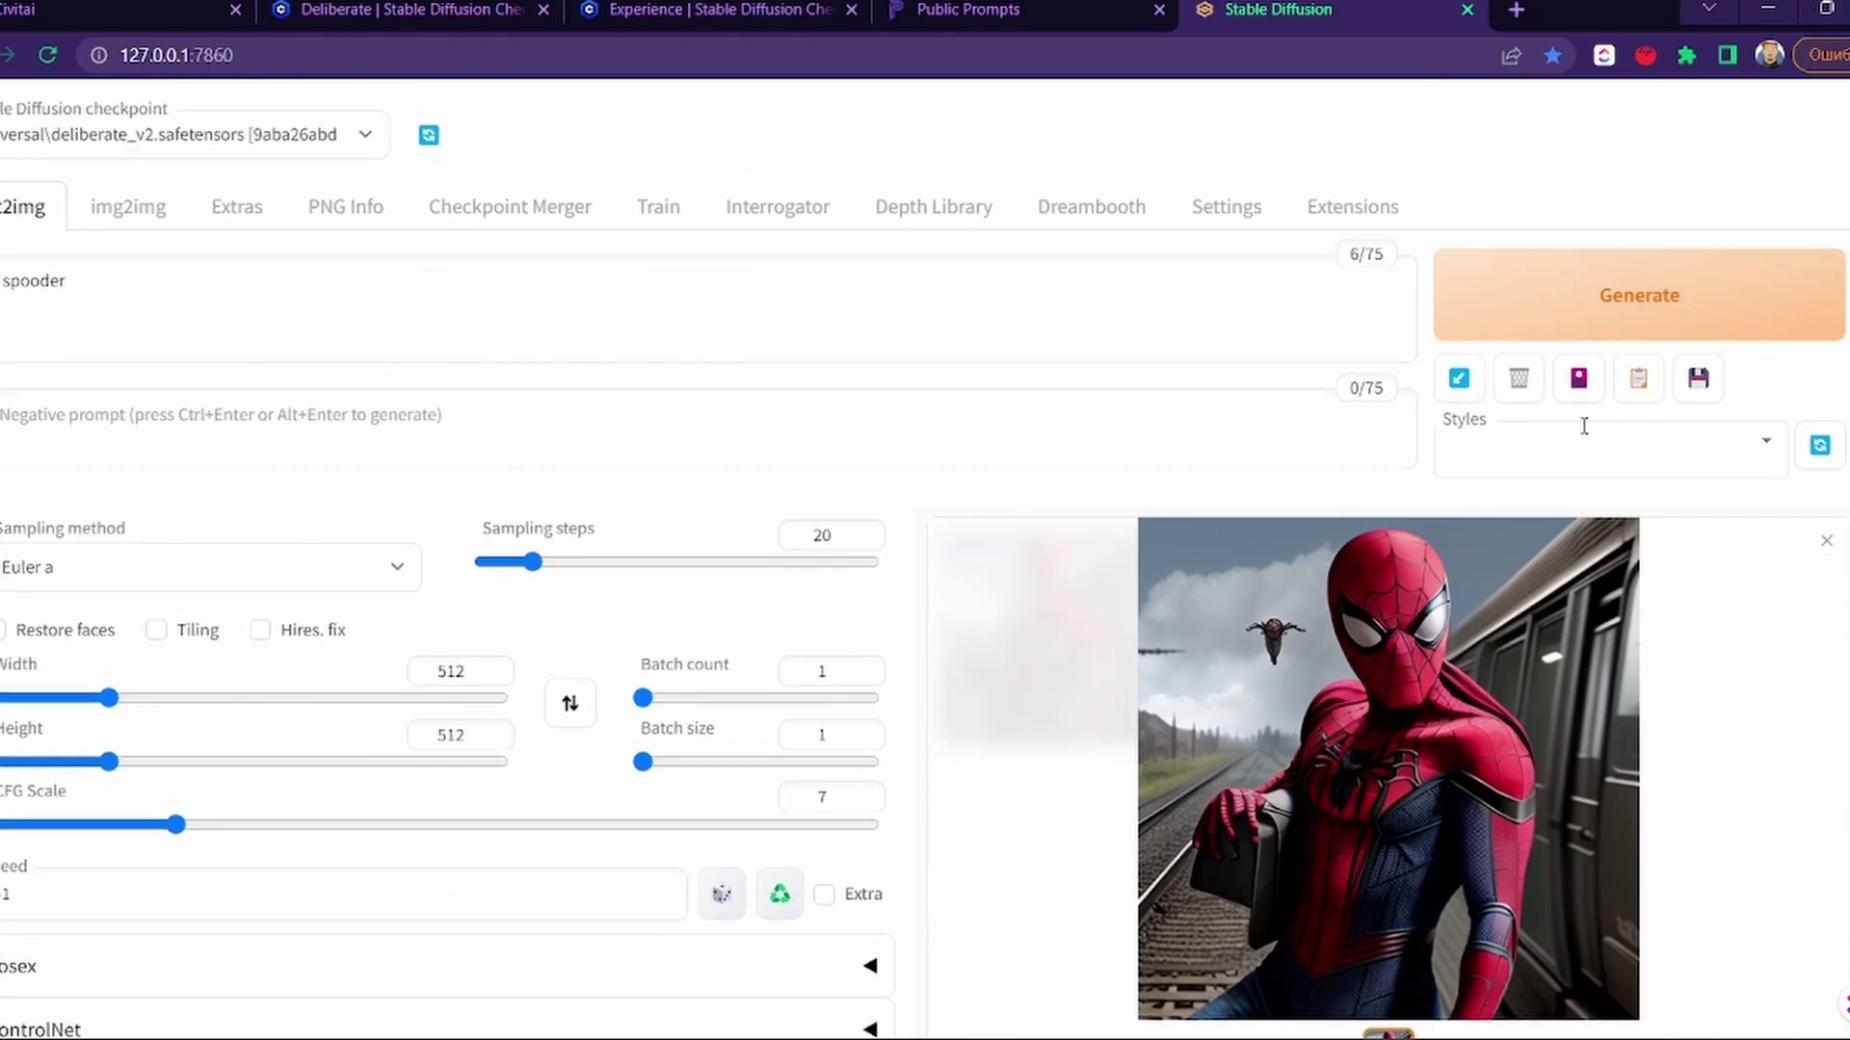
left_click(1578, 378)
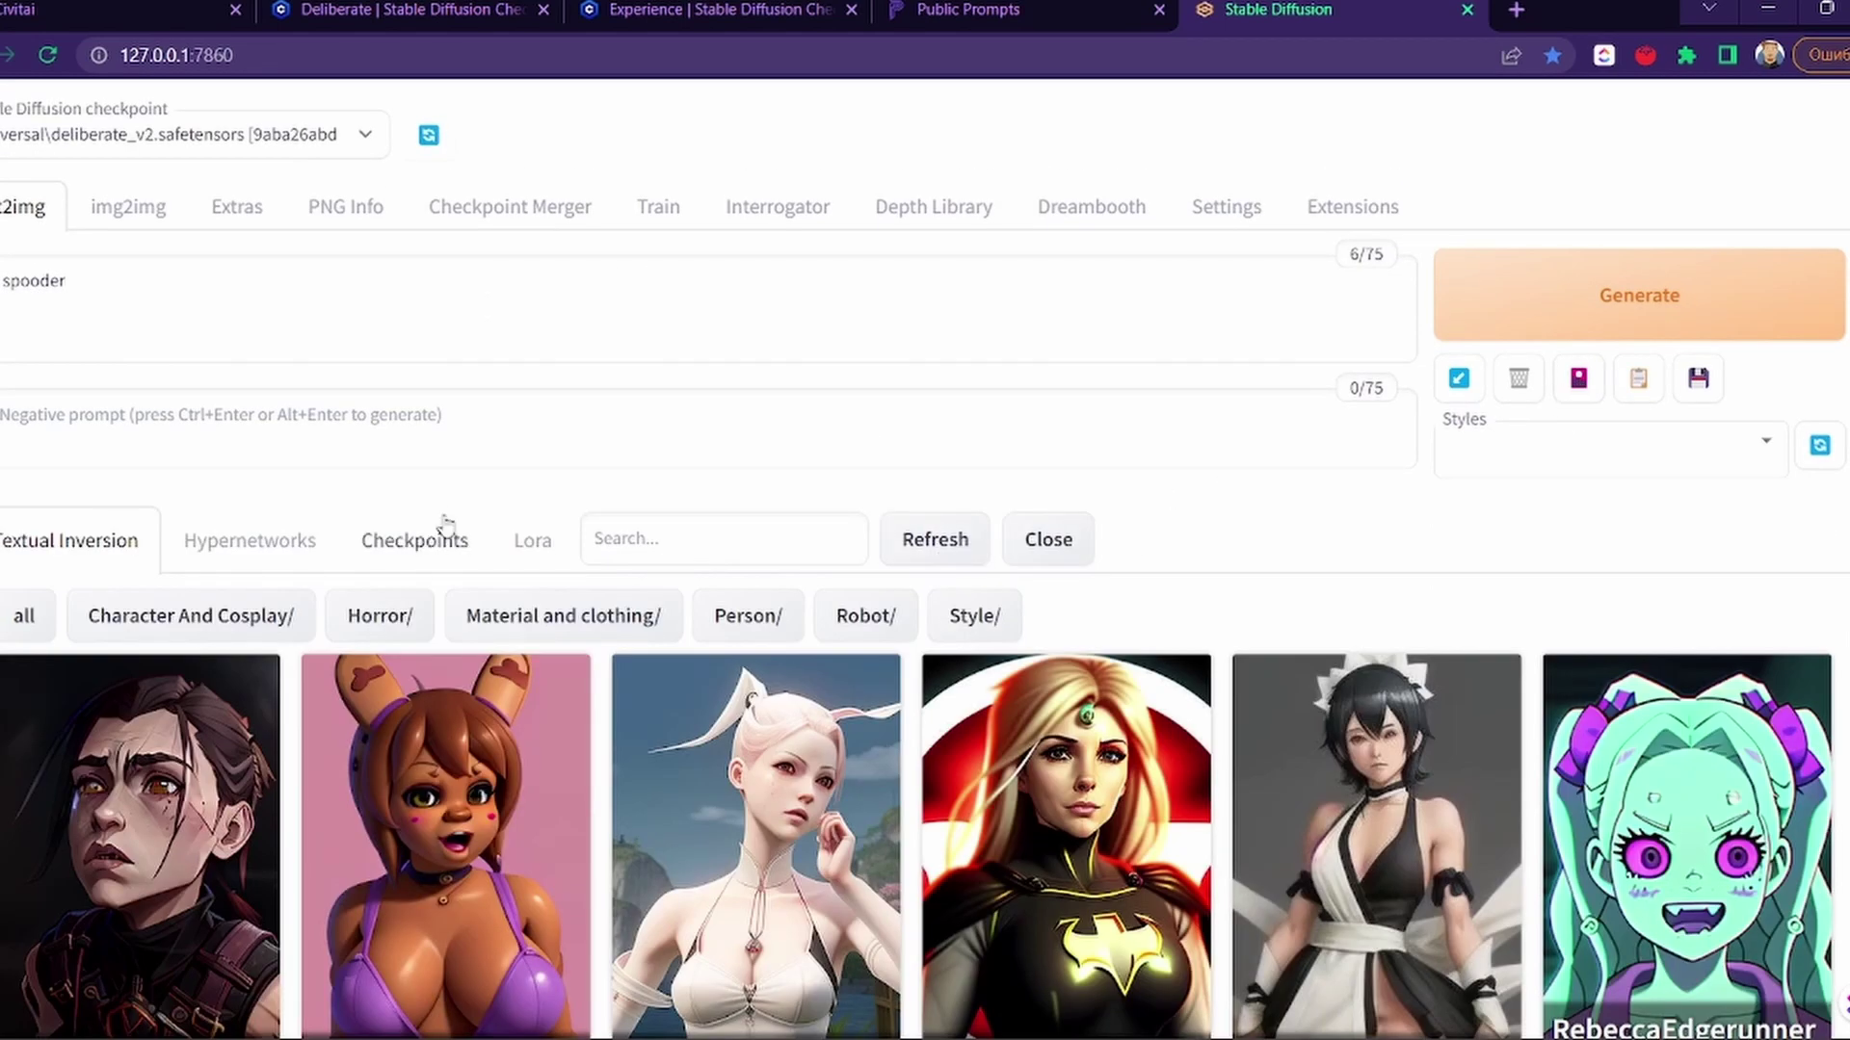
left_click(440, 566)
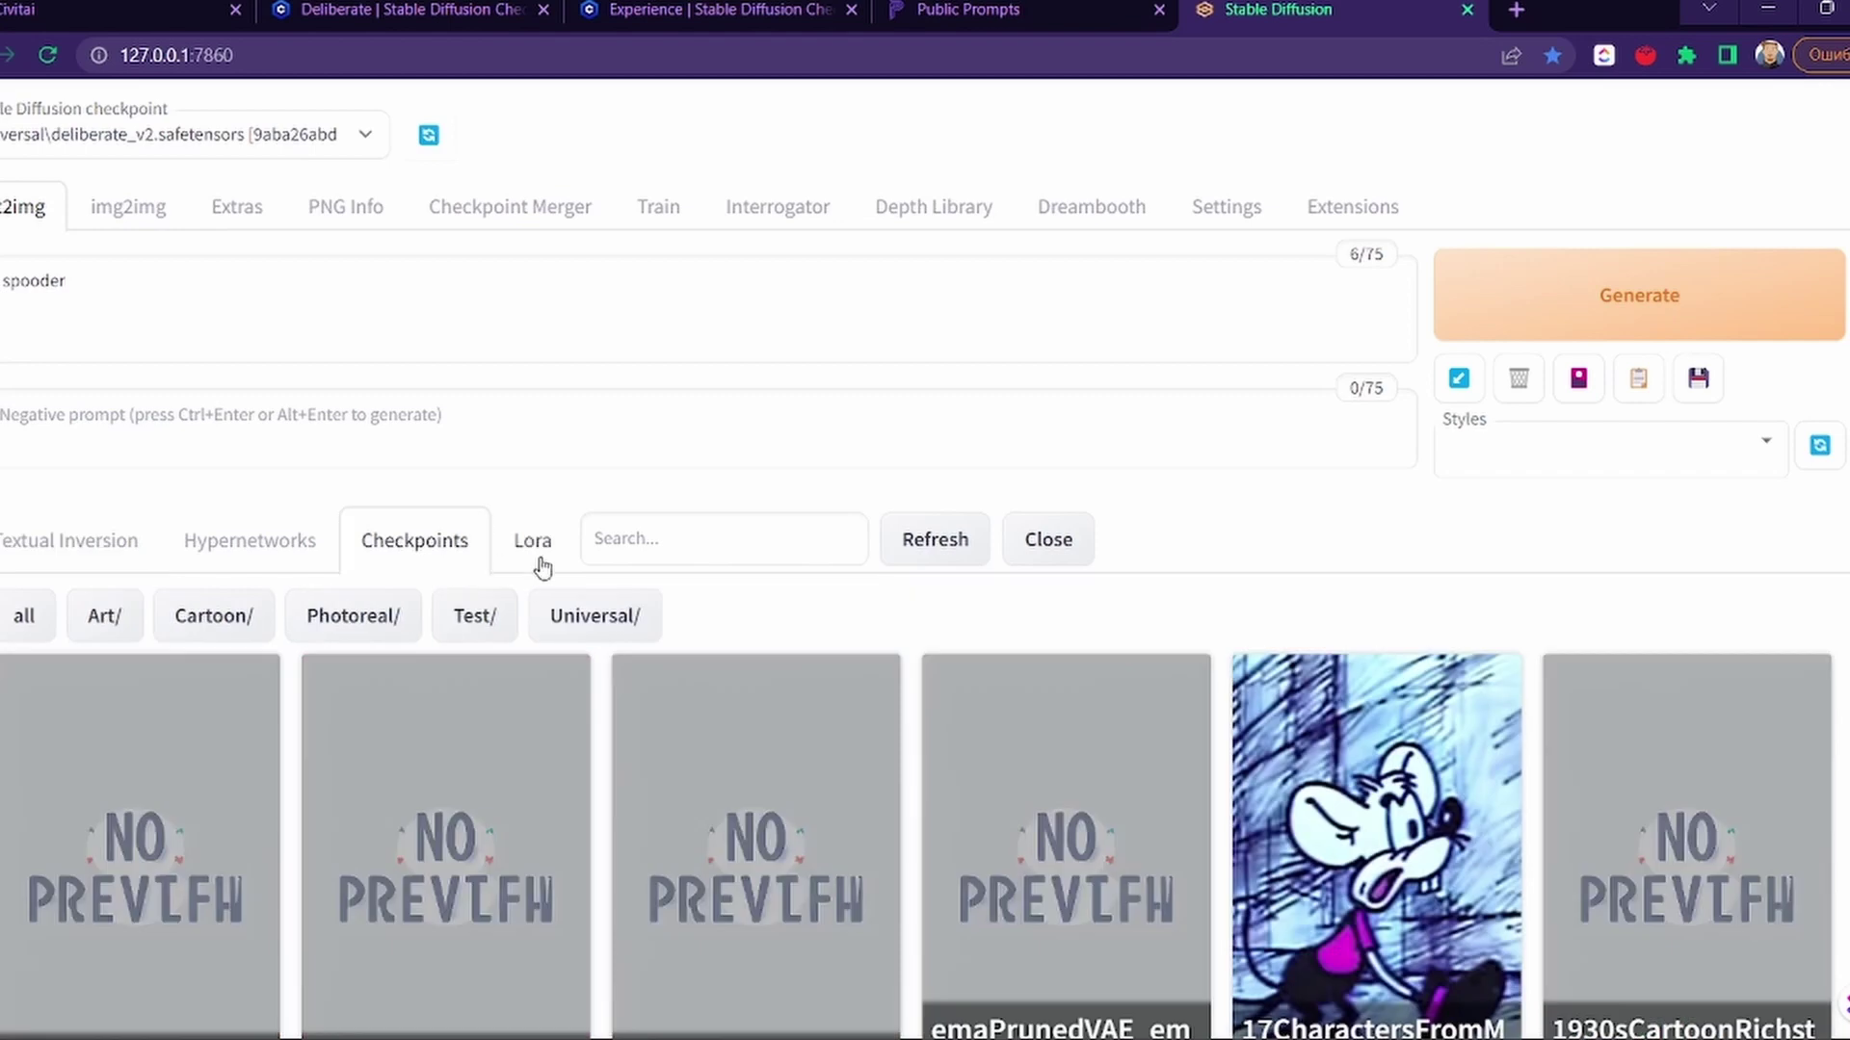
scroll(626, 578, "down", 5)
scroll(710, 582, "up", 4)
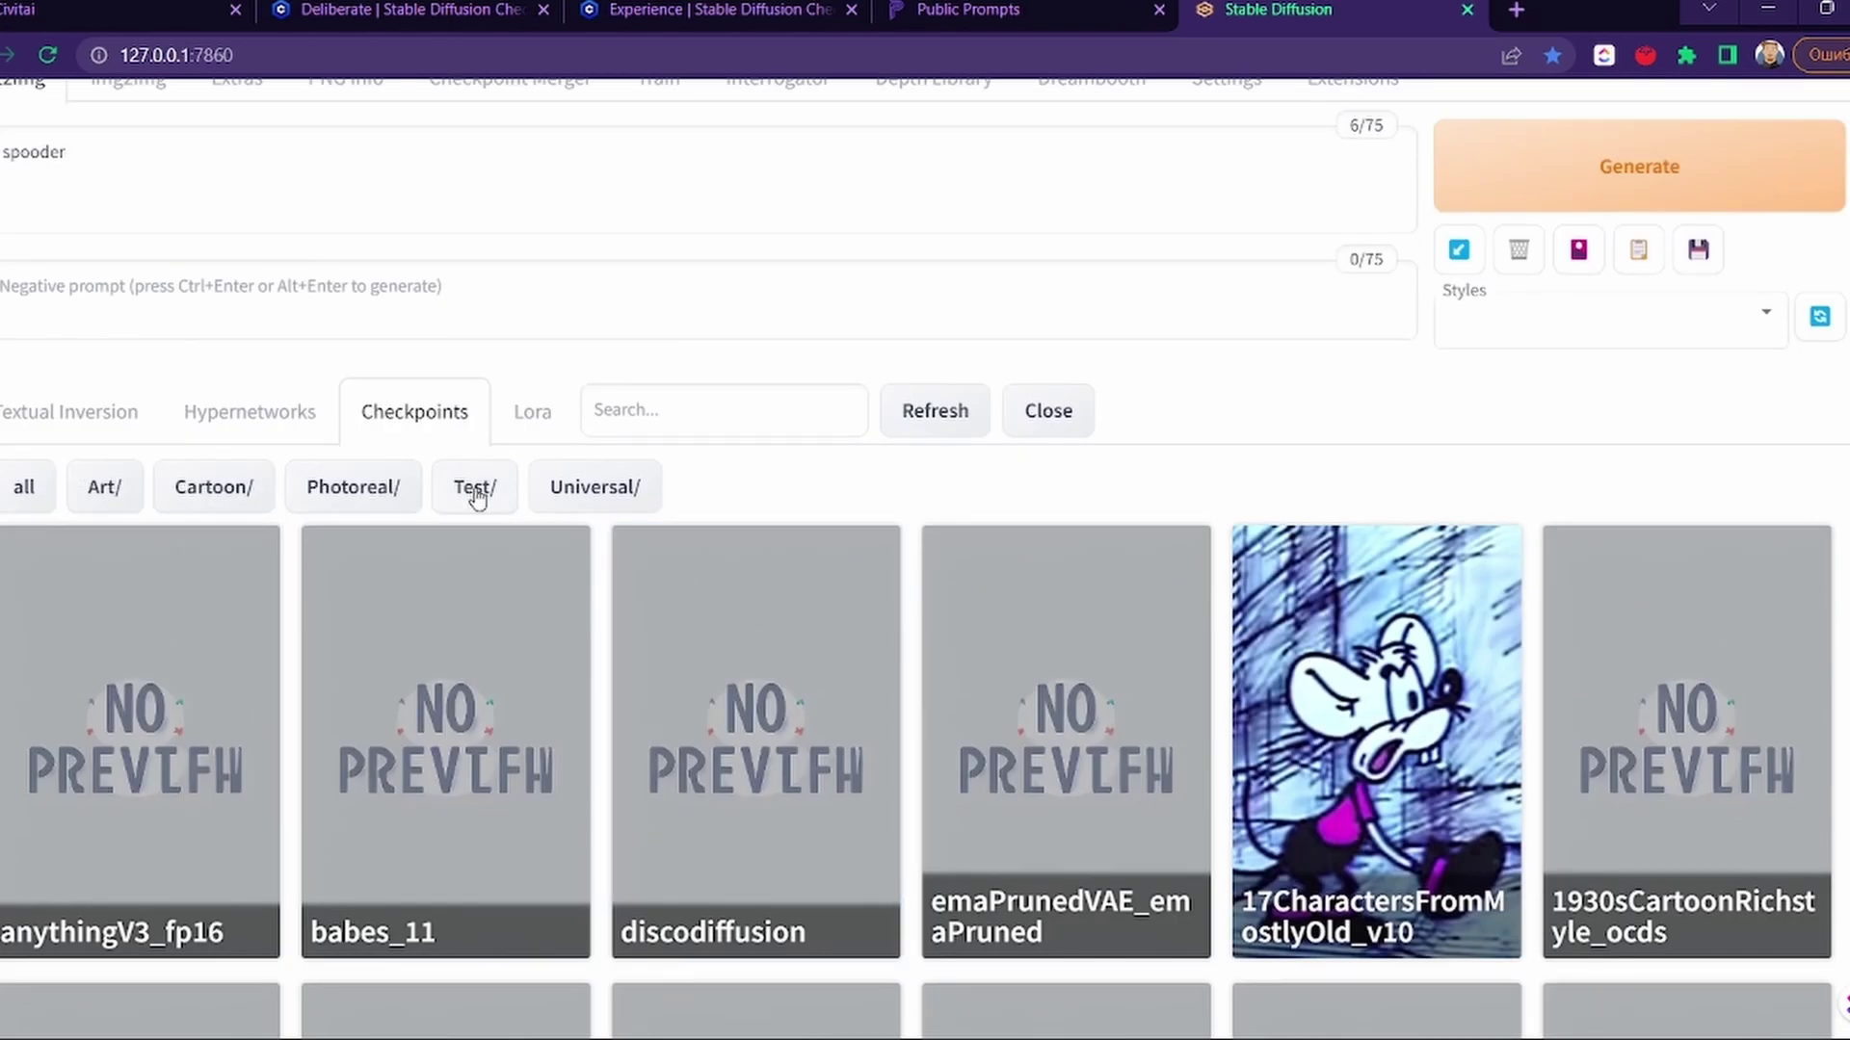
left_click(204, 503)
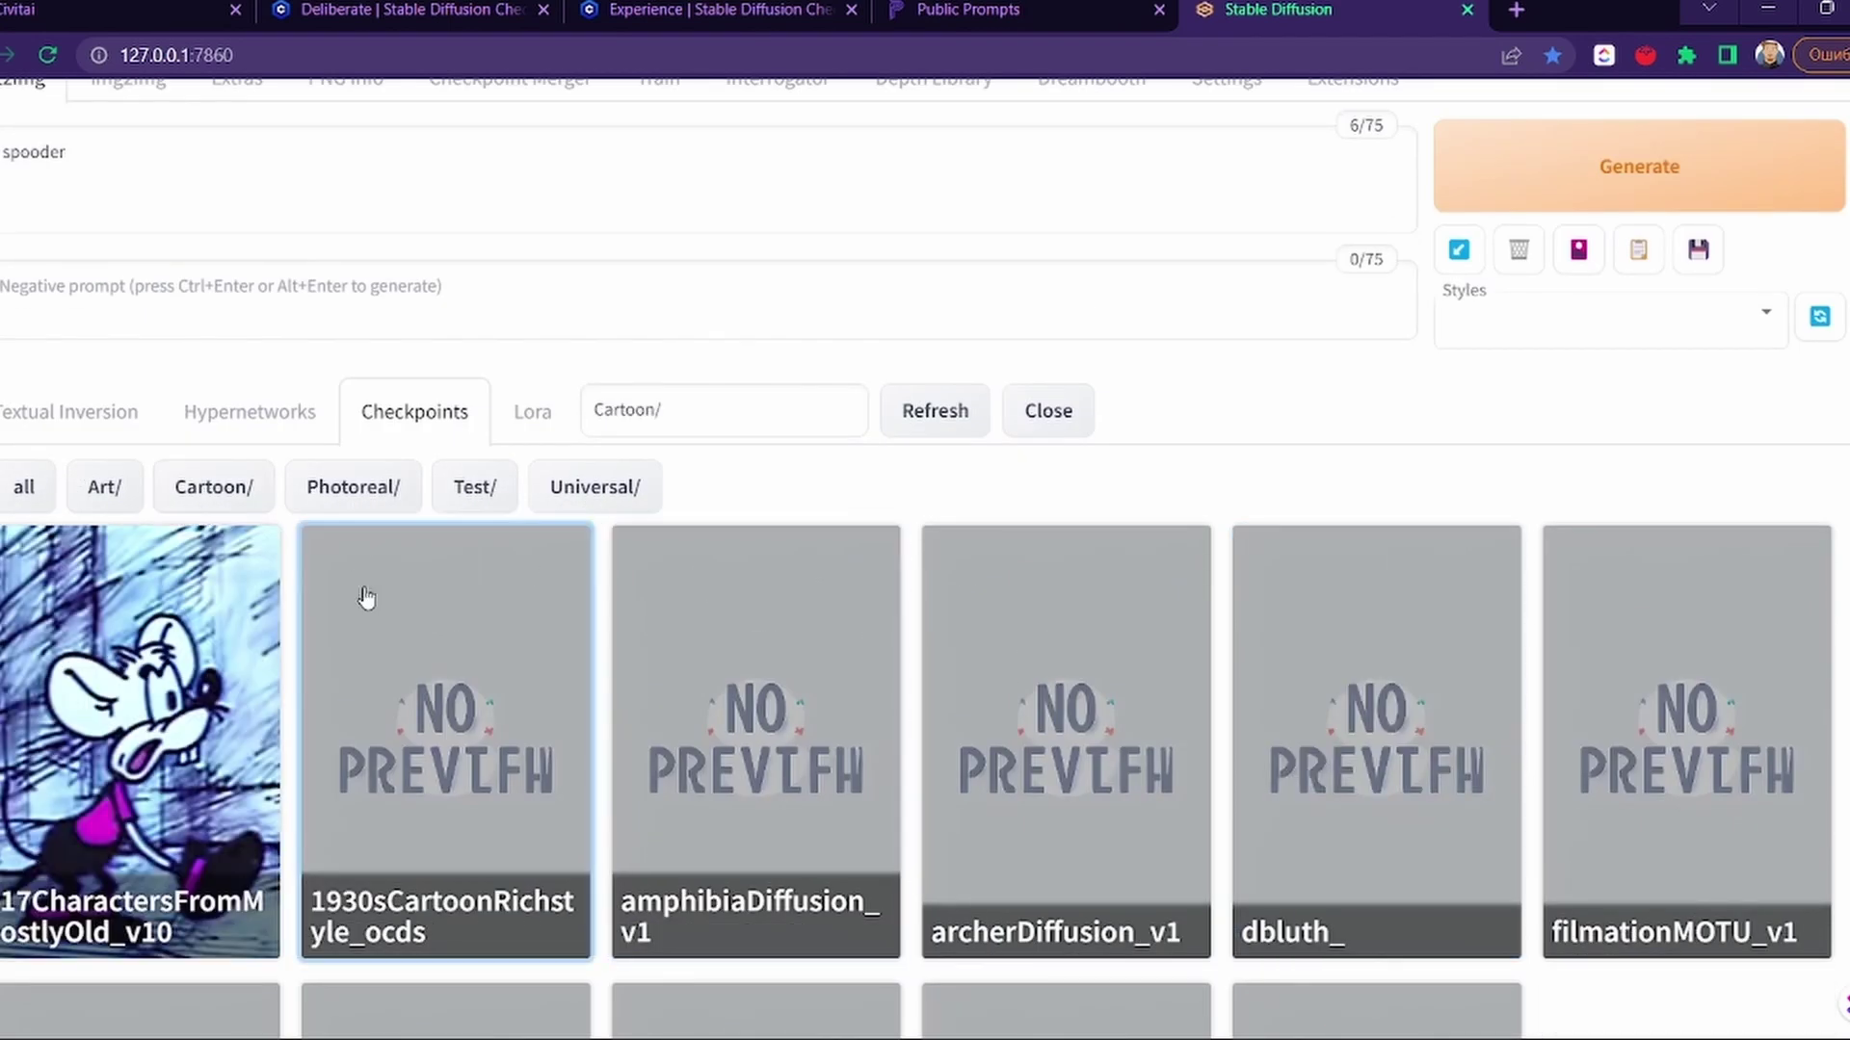
scroll(487, 590, "down", 7)
scroll(487, 591, "up", 8)
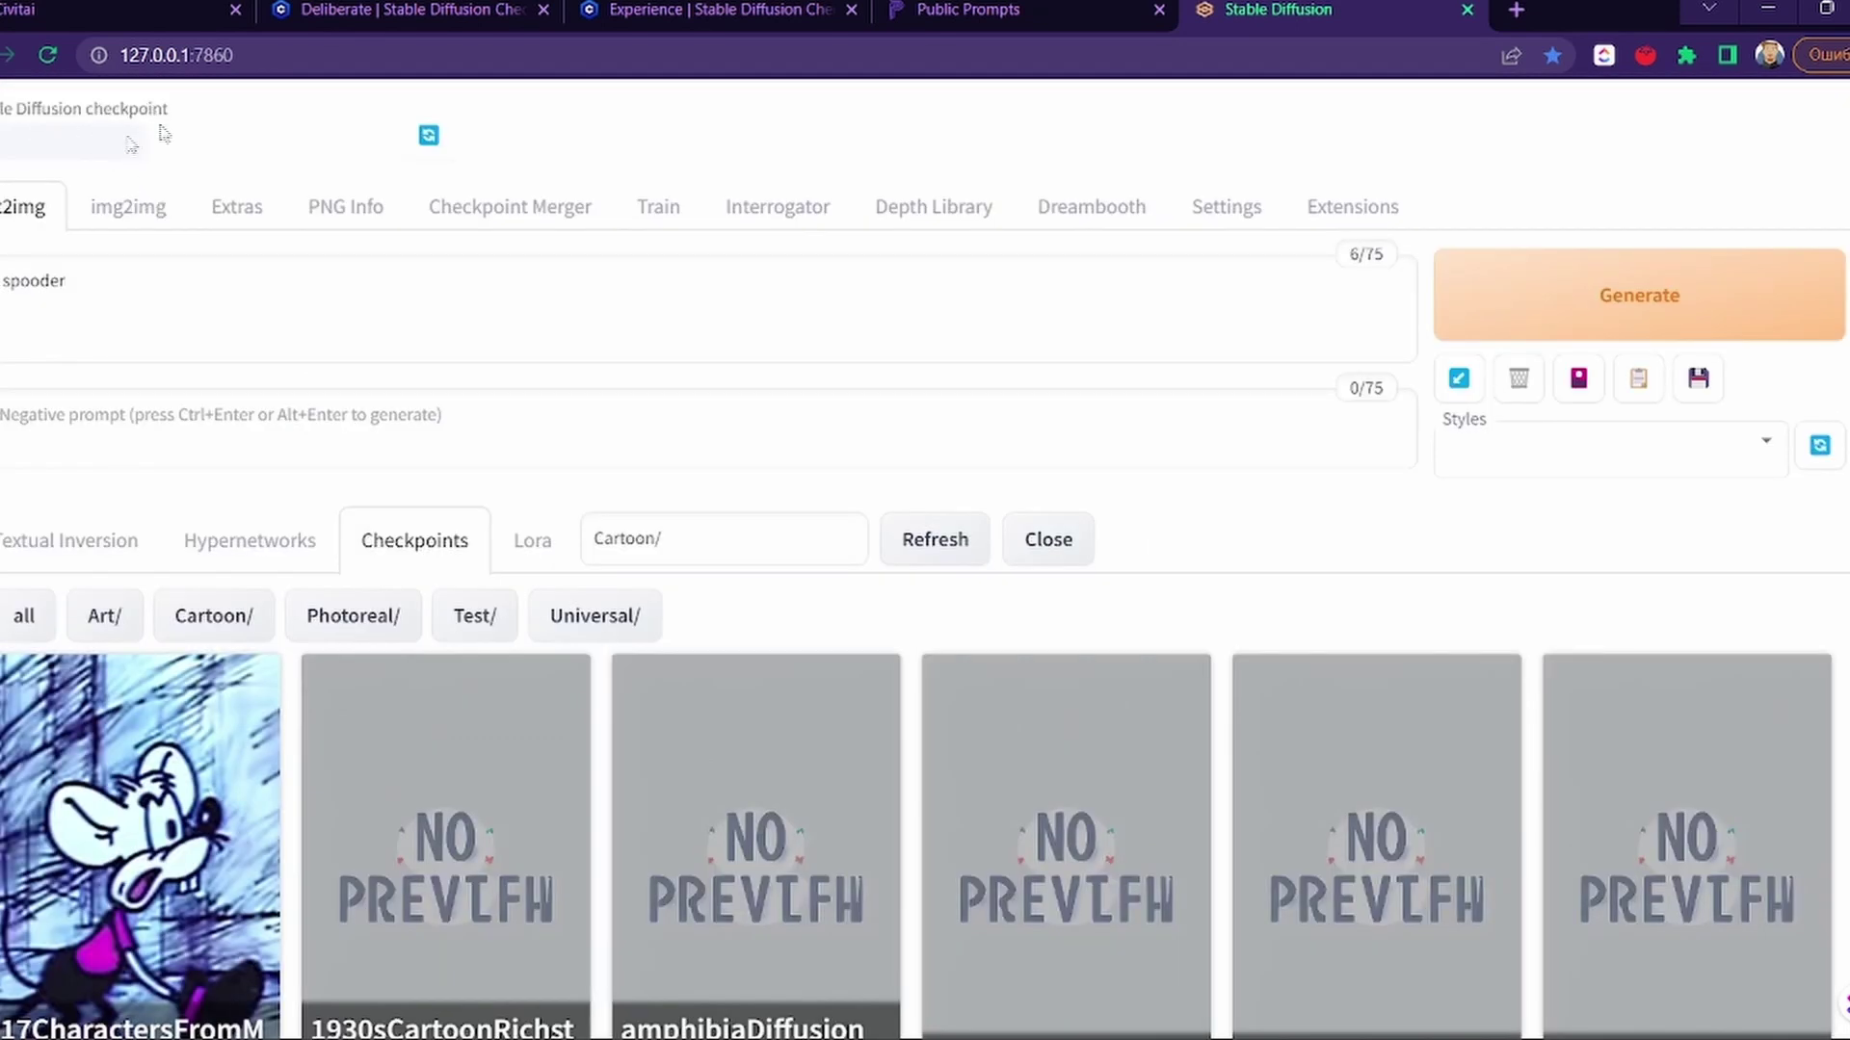
left_click(1578, 378)
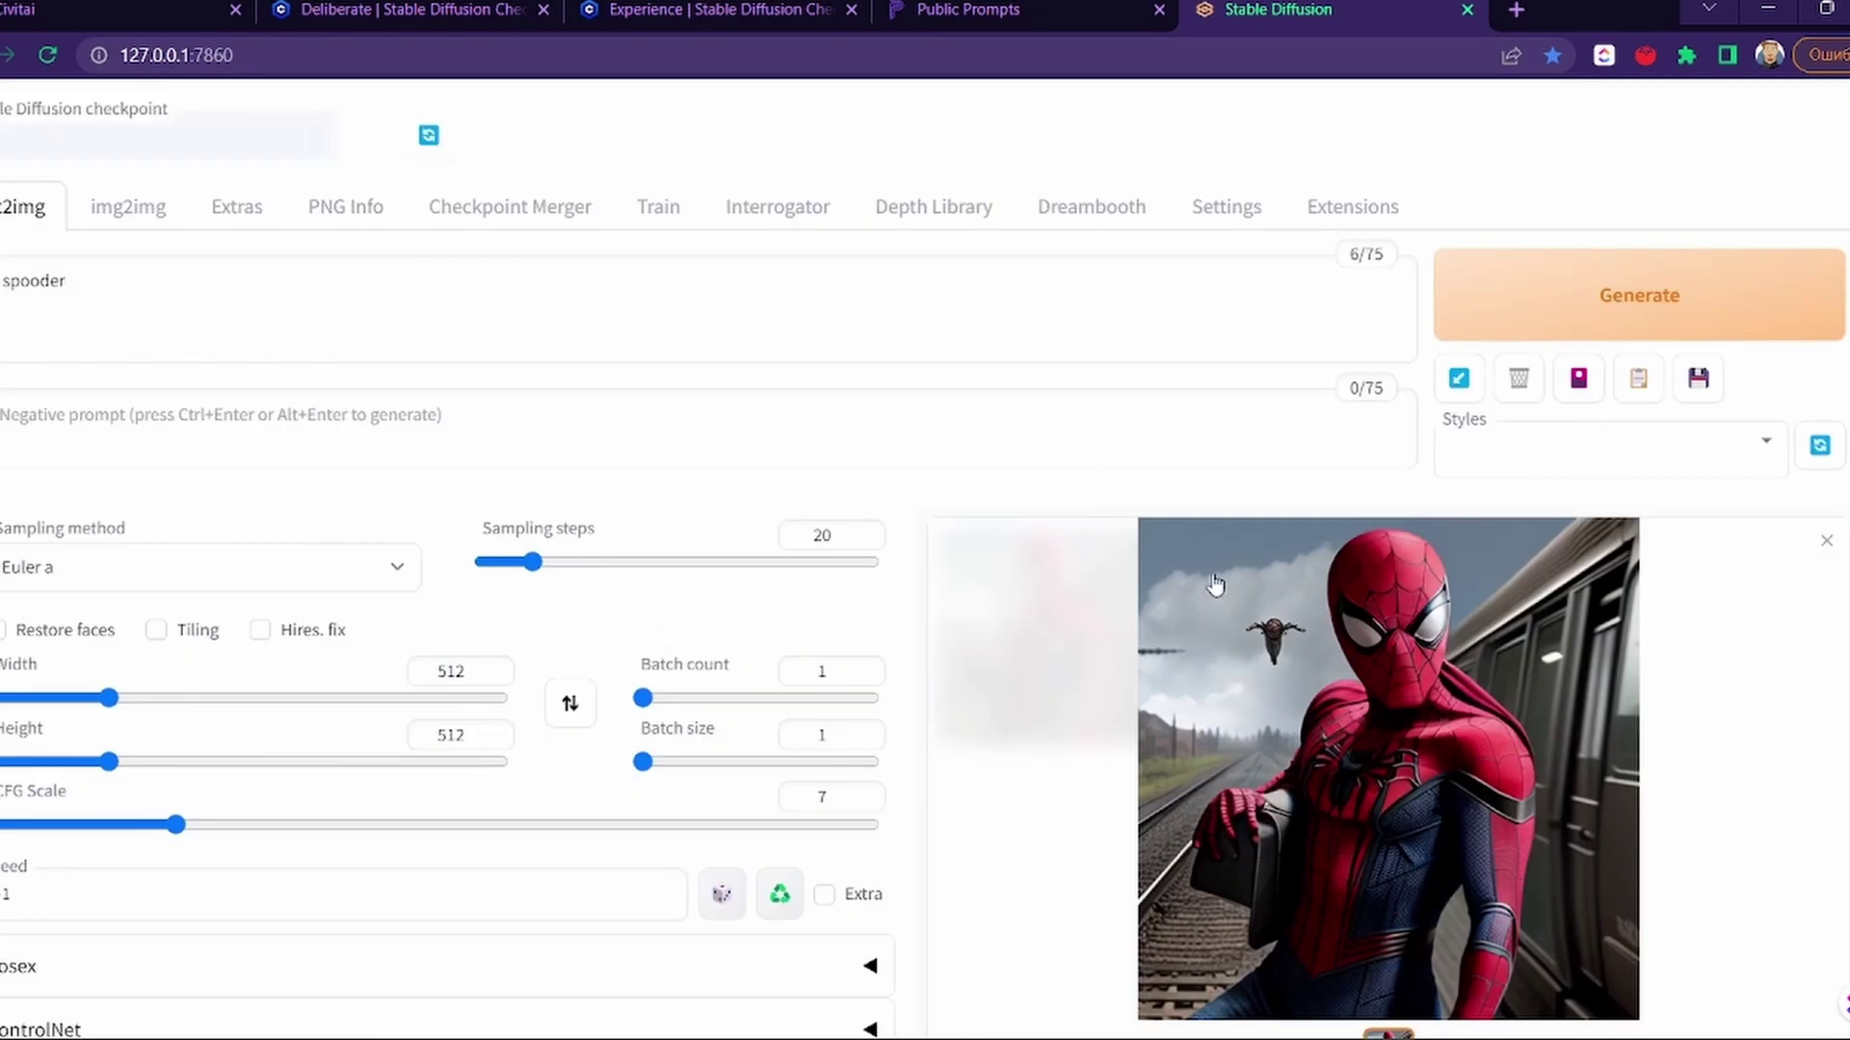
left_click(1615, 289)
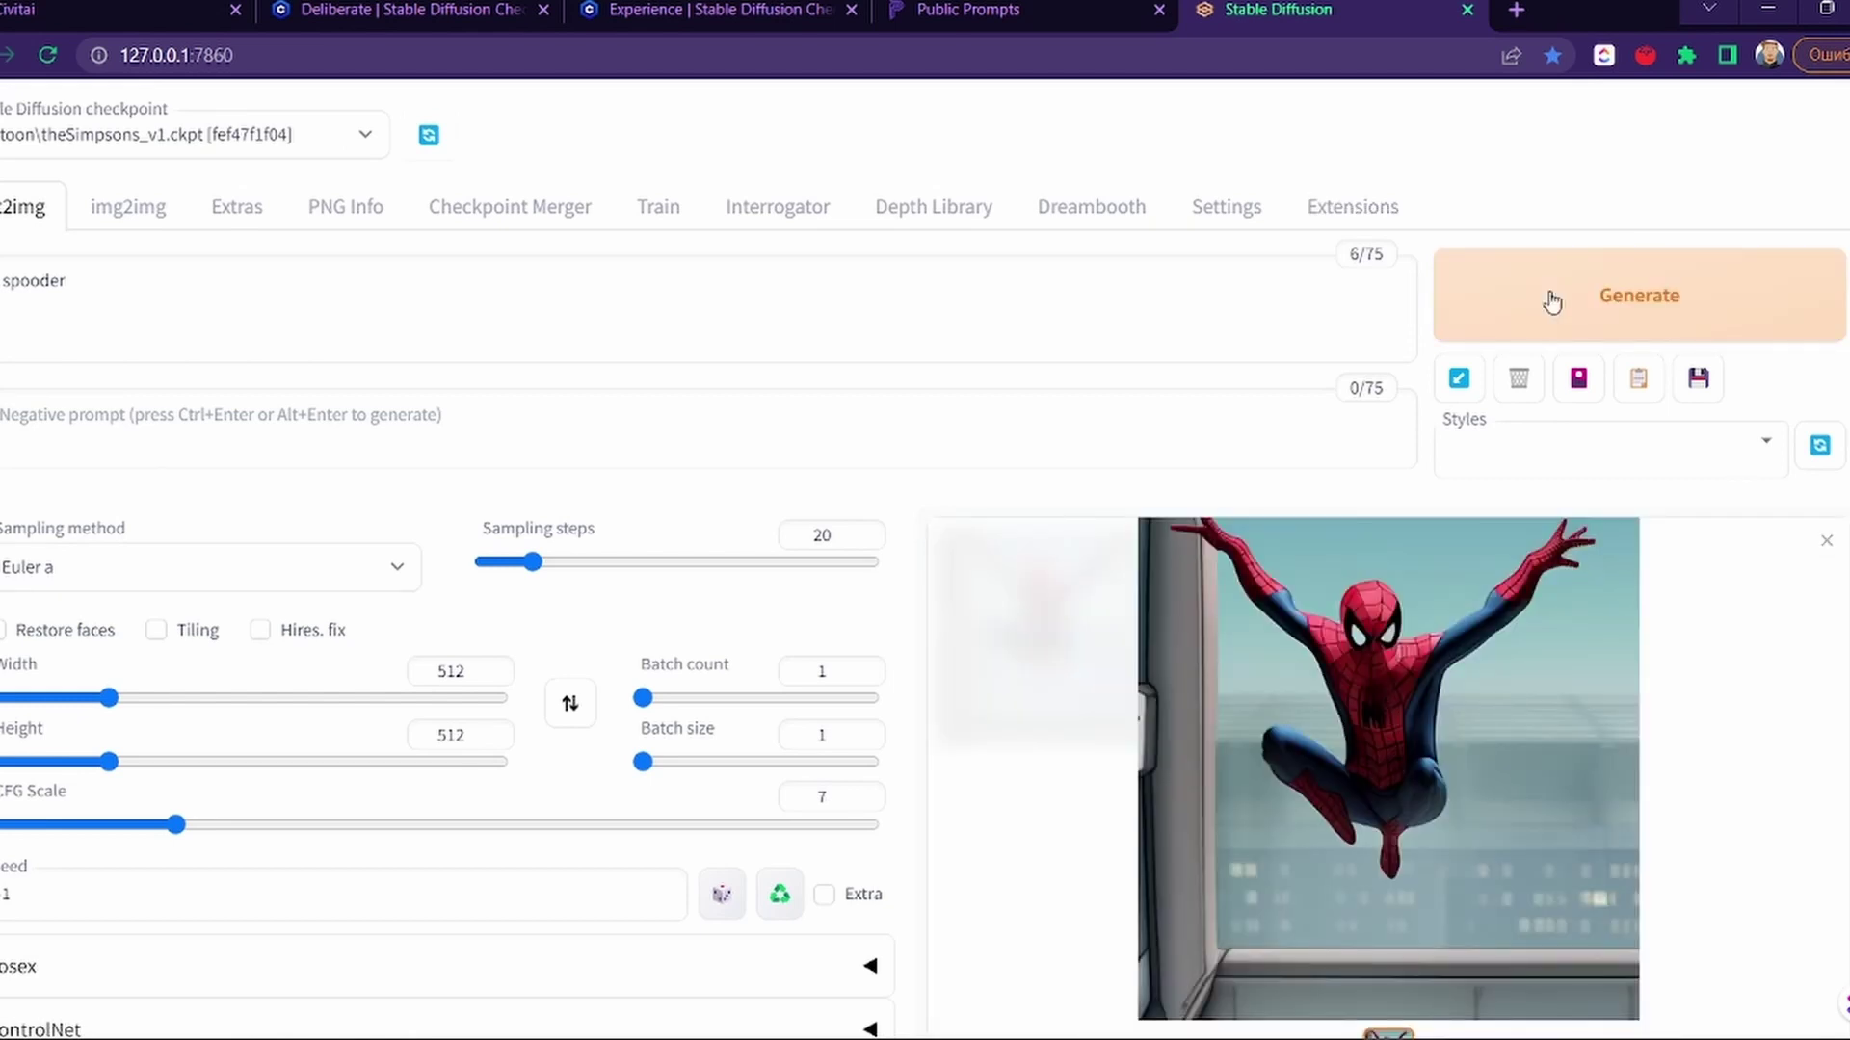
Step: Clear the main prompt and show the Textual Inversion embeddings of all categories
key("ctrl+a")
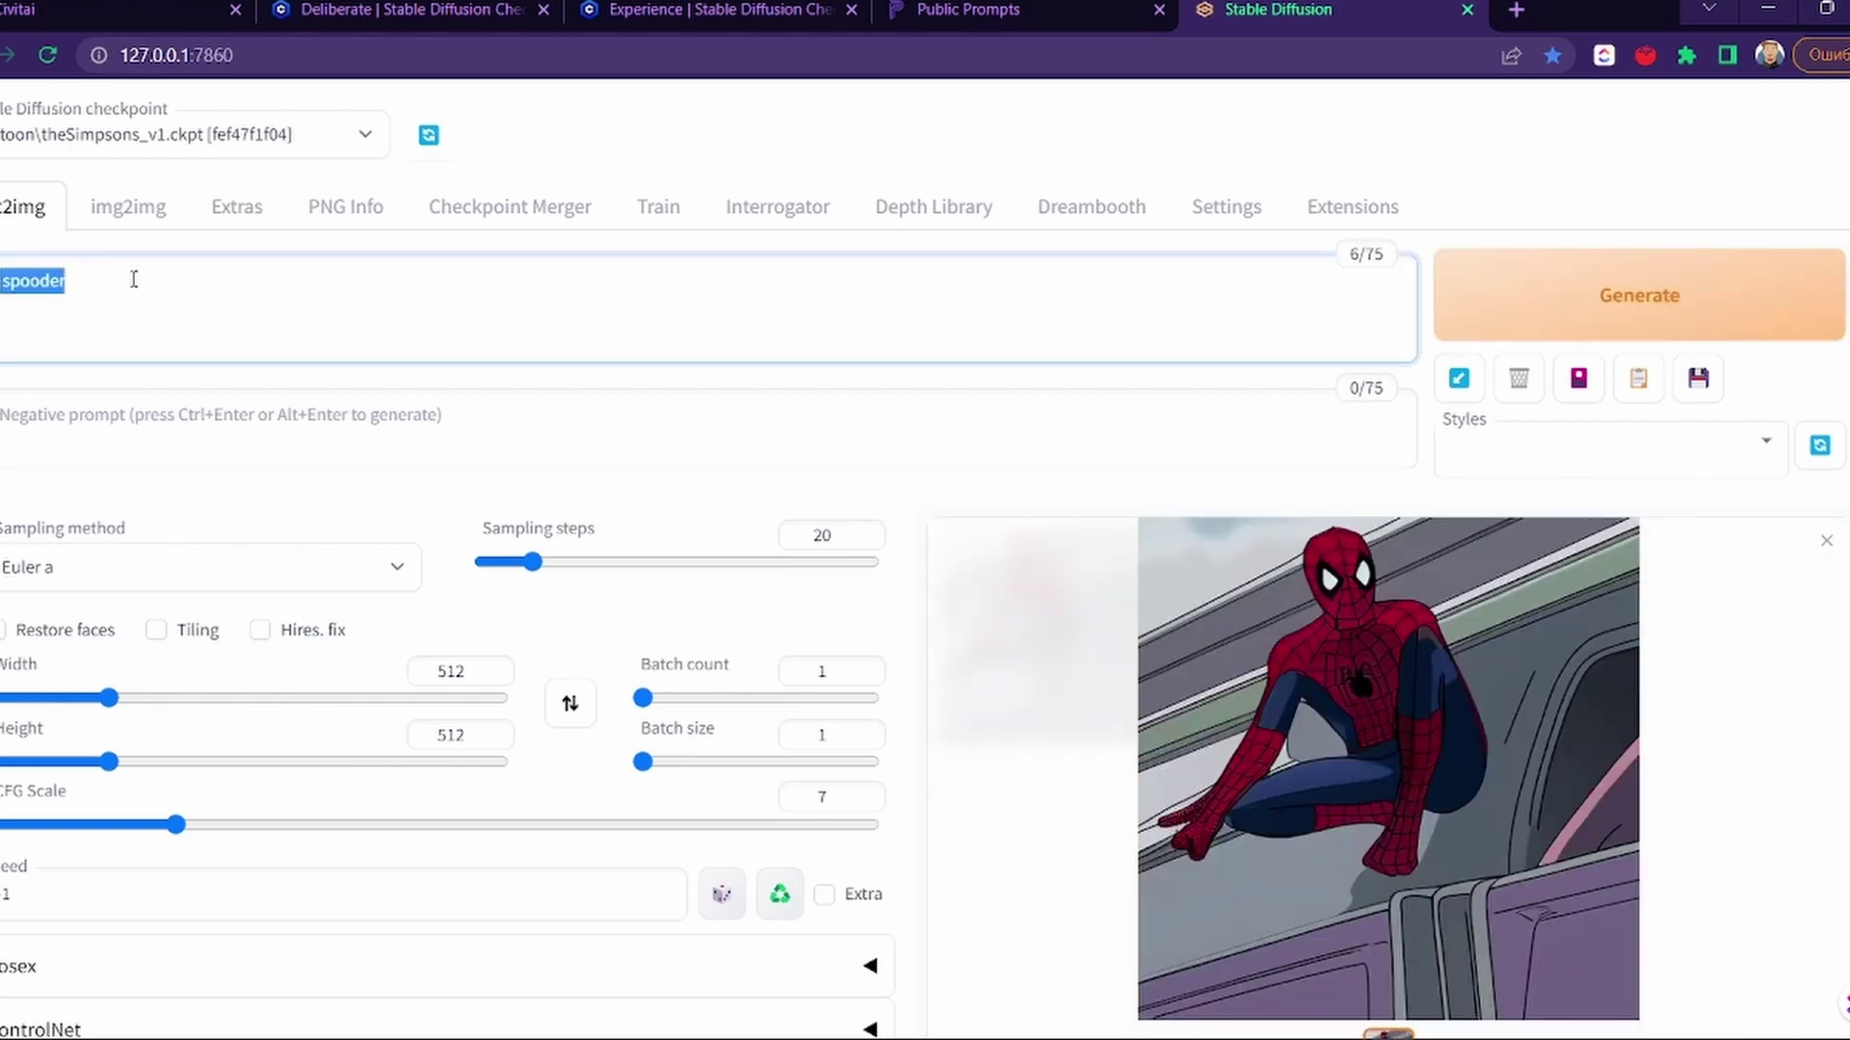
key("BackSpace")
left_click(1578, 377)
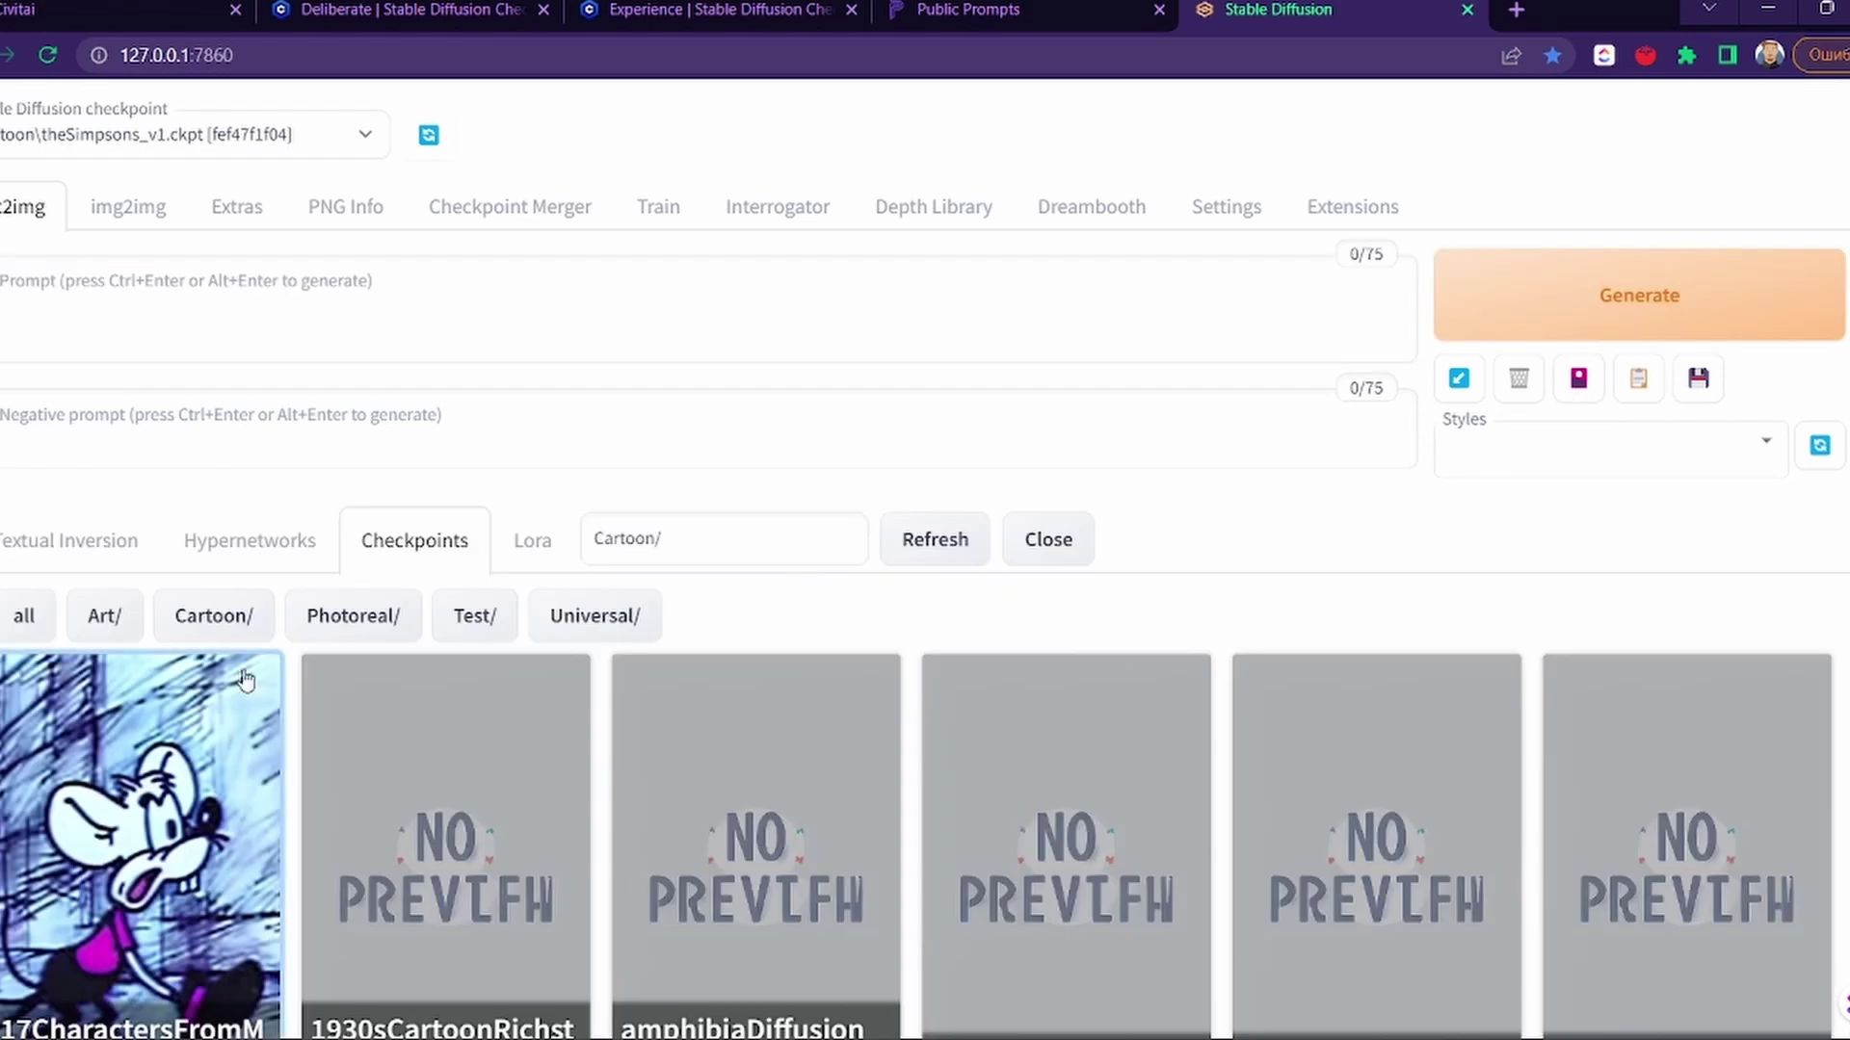
left_click(31, 564)
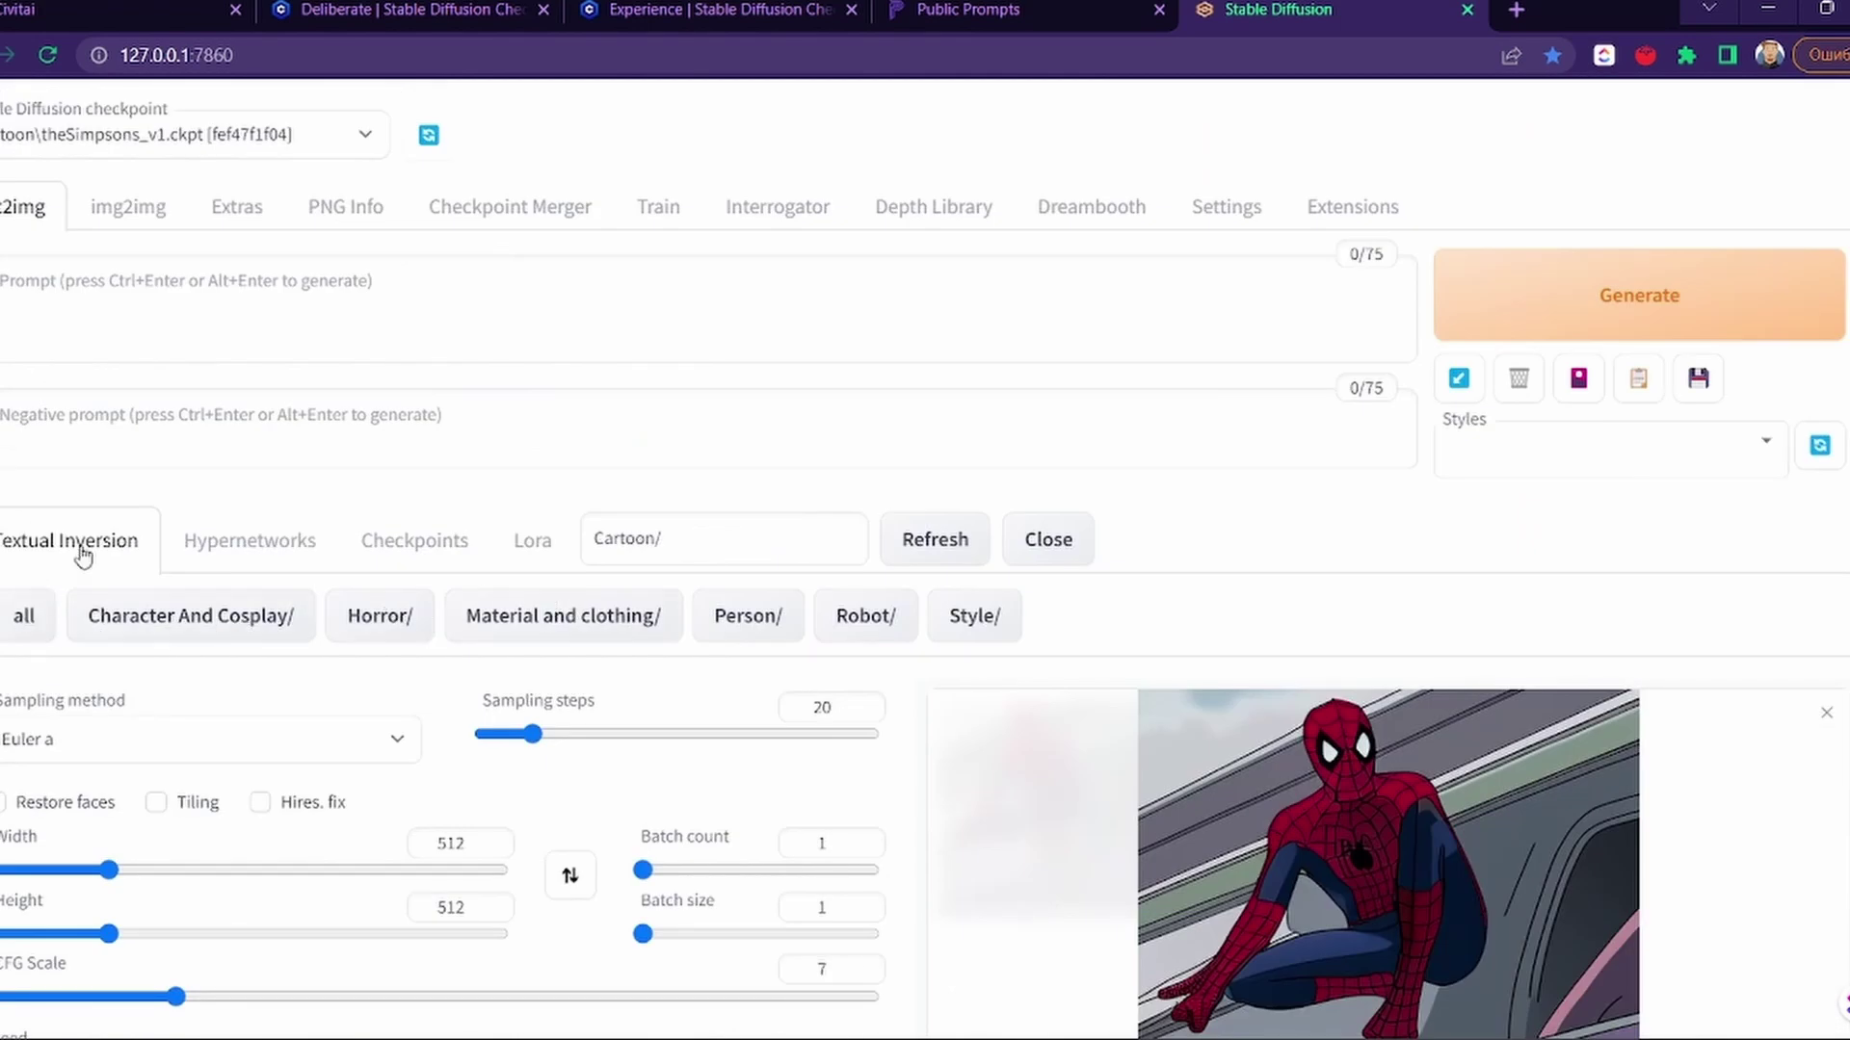
left_click(39, 619)
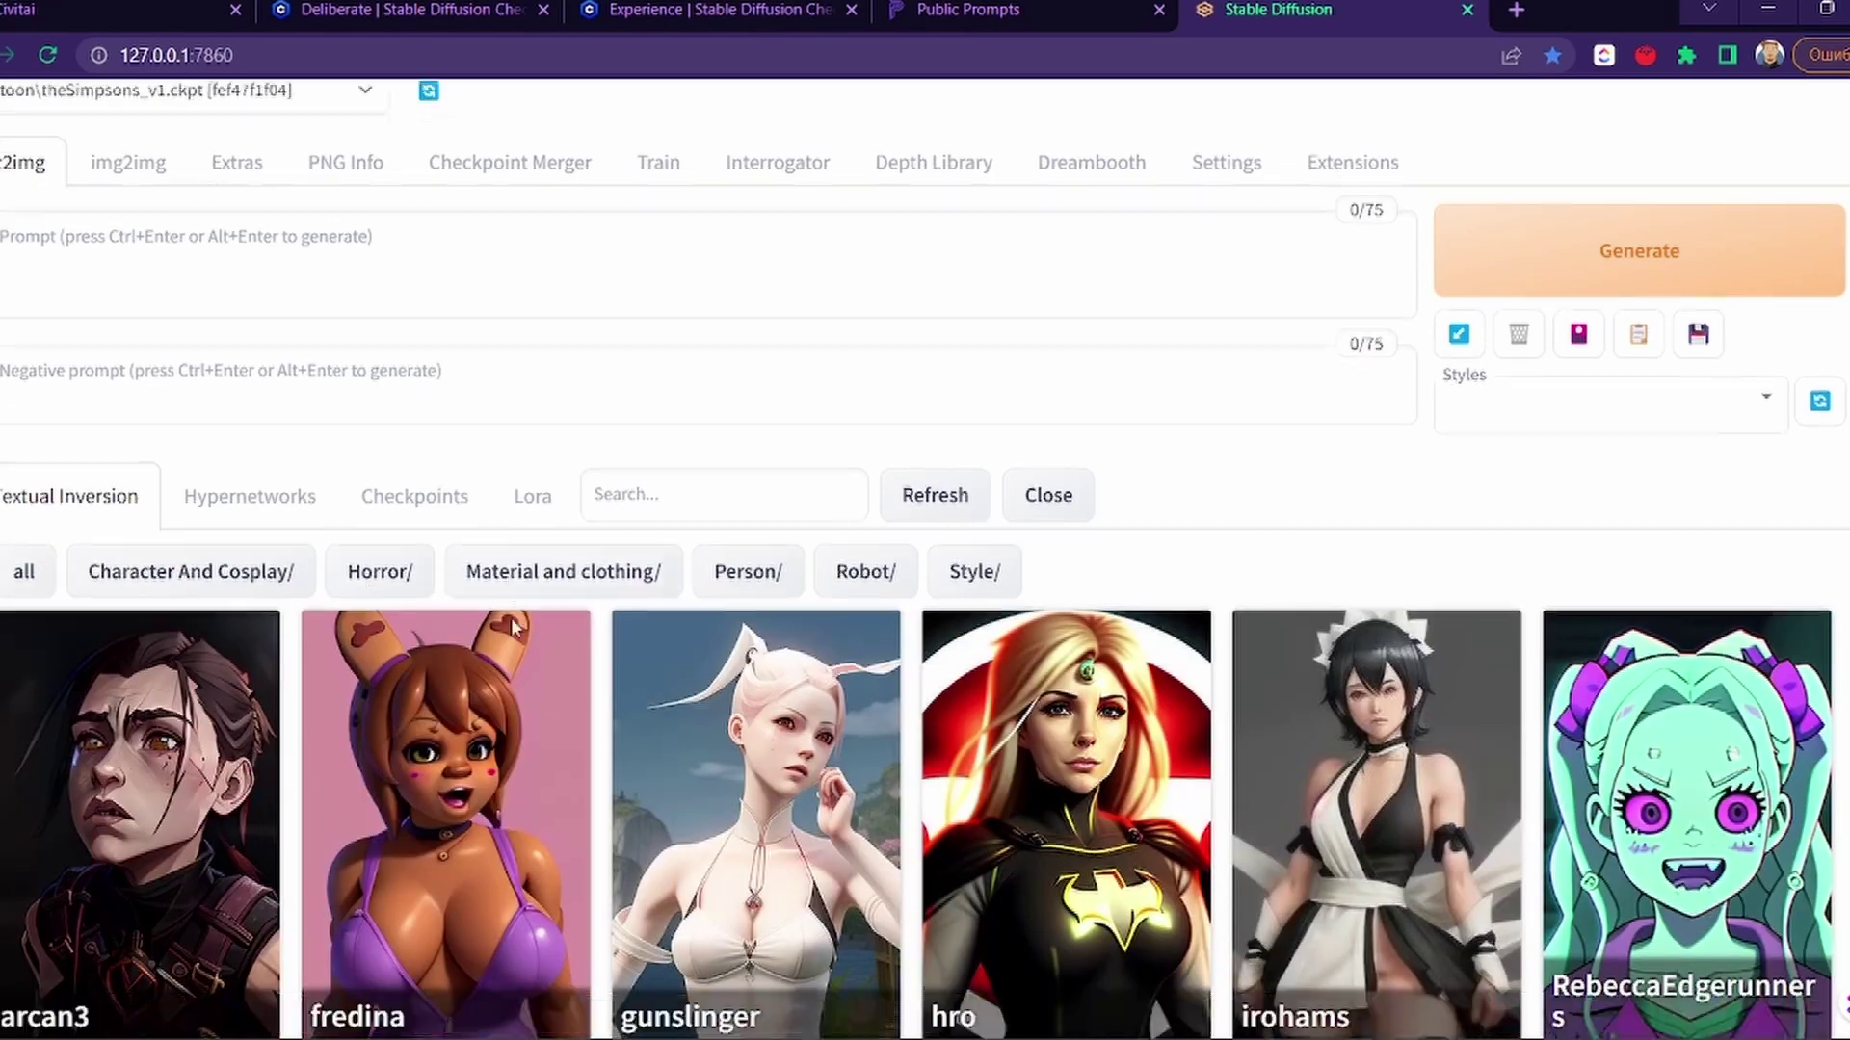
Step: Filter the Textual Inversion embeddings to the Person category and examine its cards
scroll(38, 618, "down", 3)
left_click(771, 363)
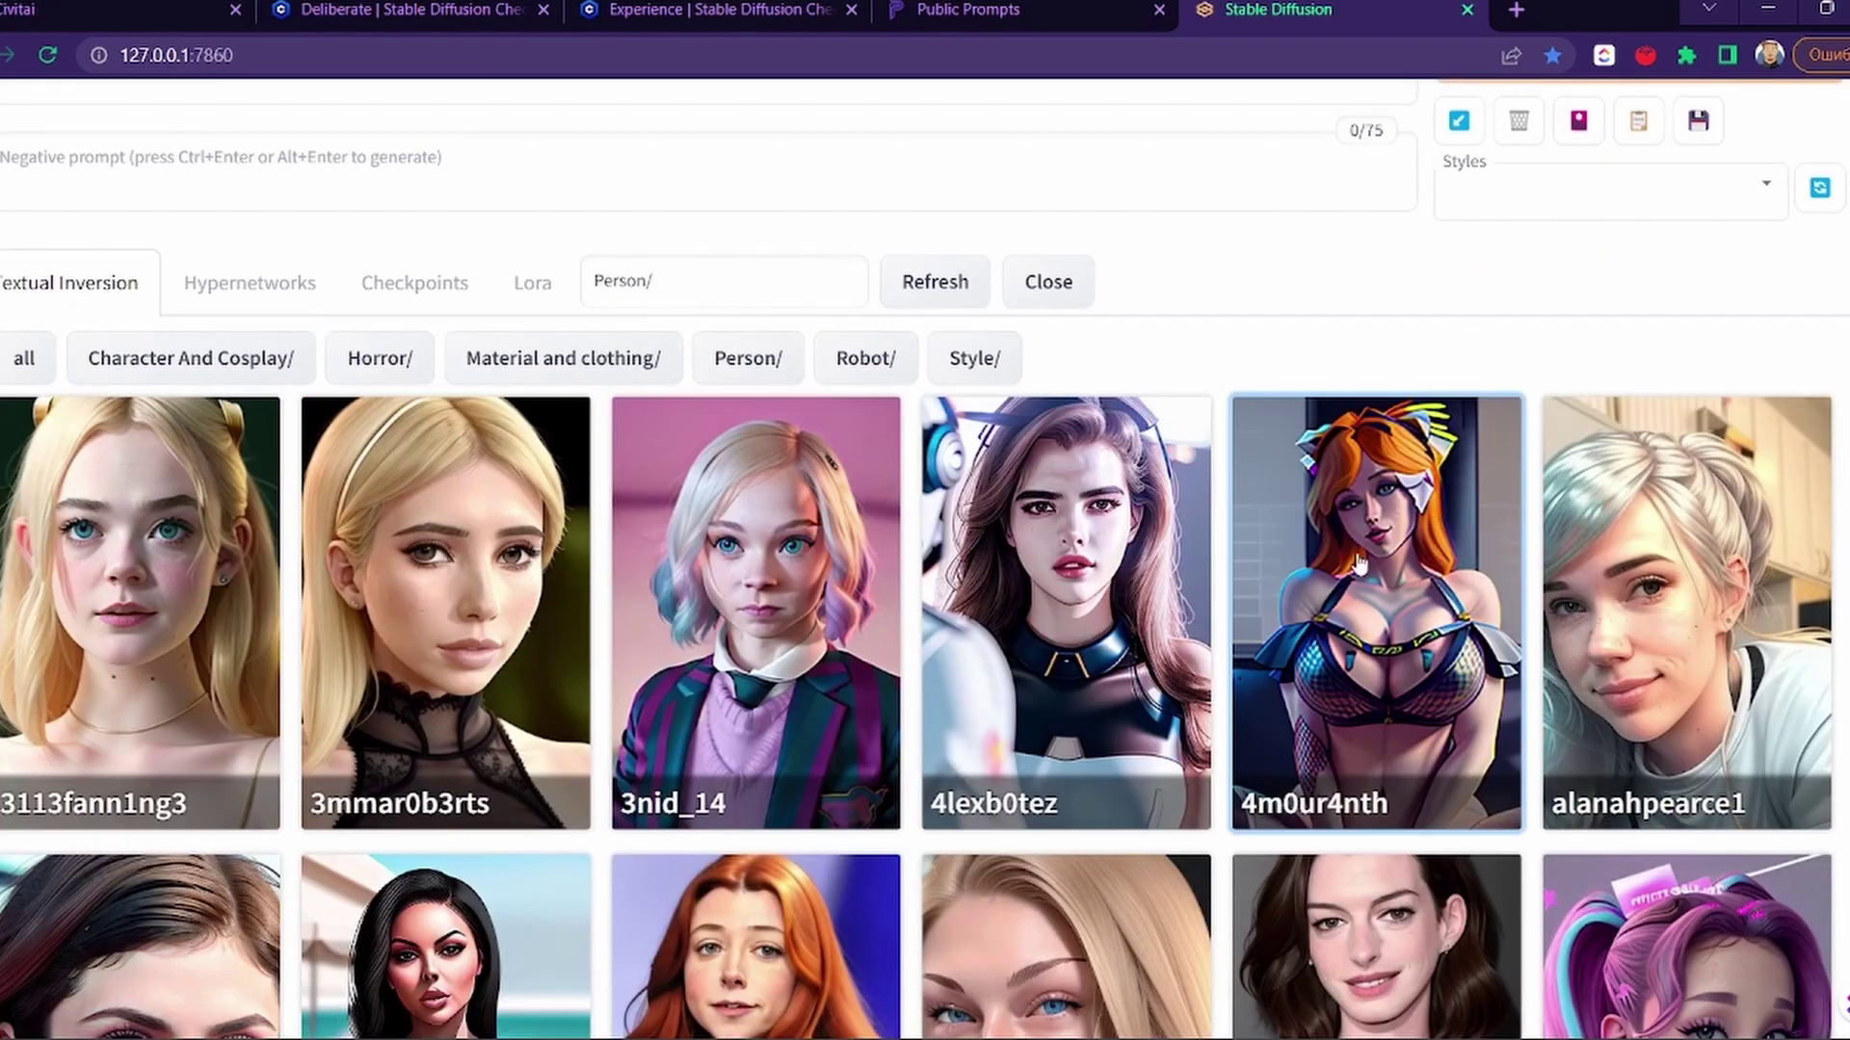
scroll(741, 433, "down", 10)
scroll(726, 441, "up", 8)
scroll(724, 441, "up", 2)
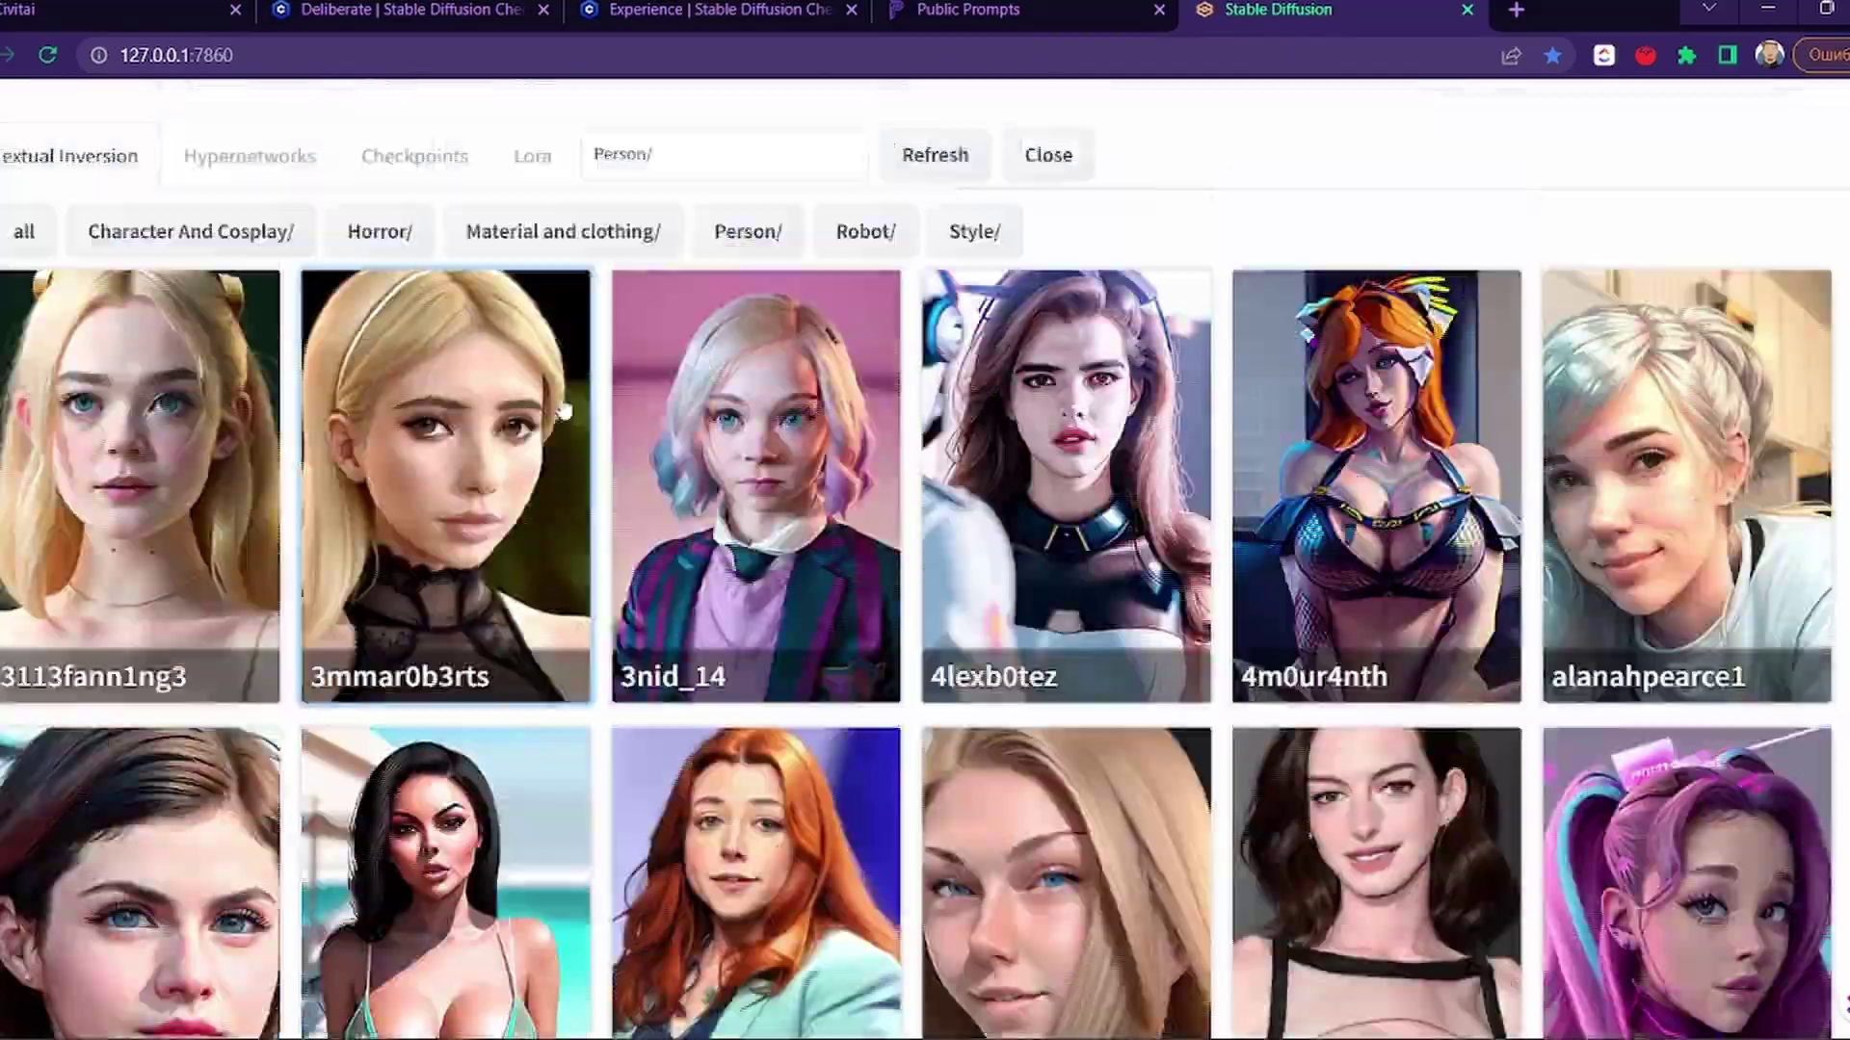
scroll(724, 441, "down", 20)
scroll(1291, 723, "up", 20)
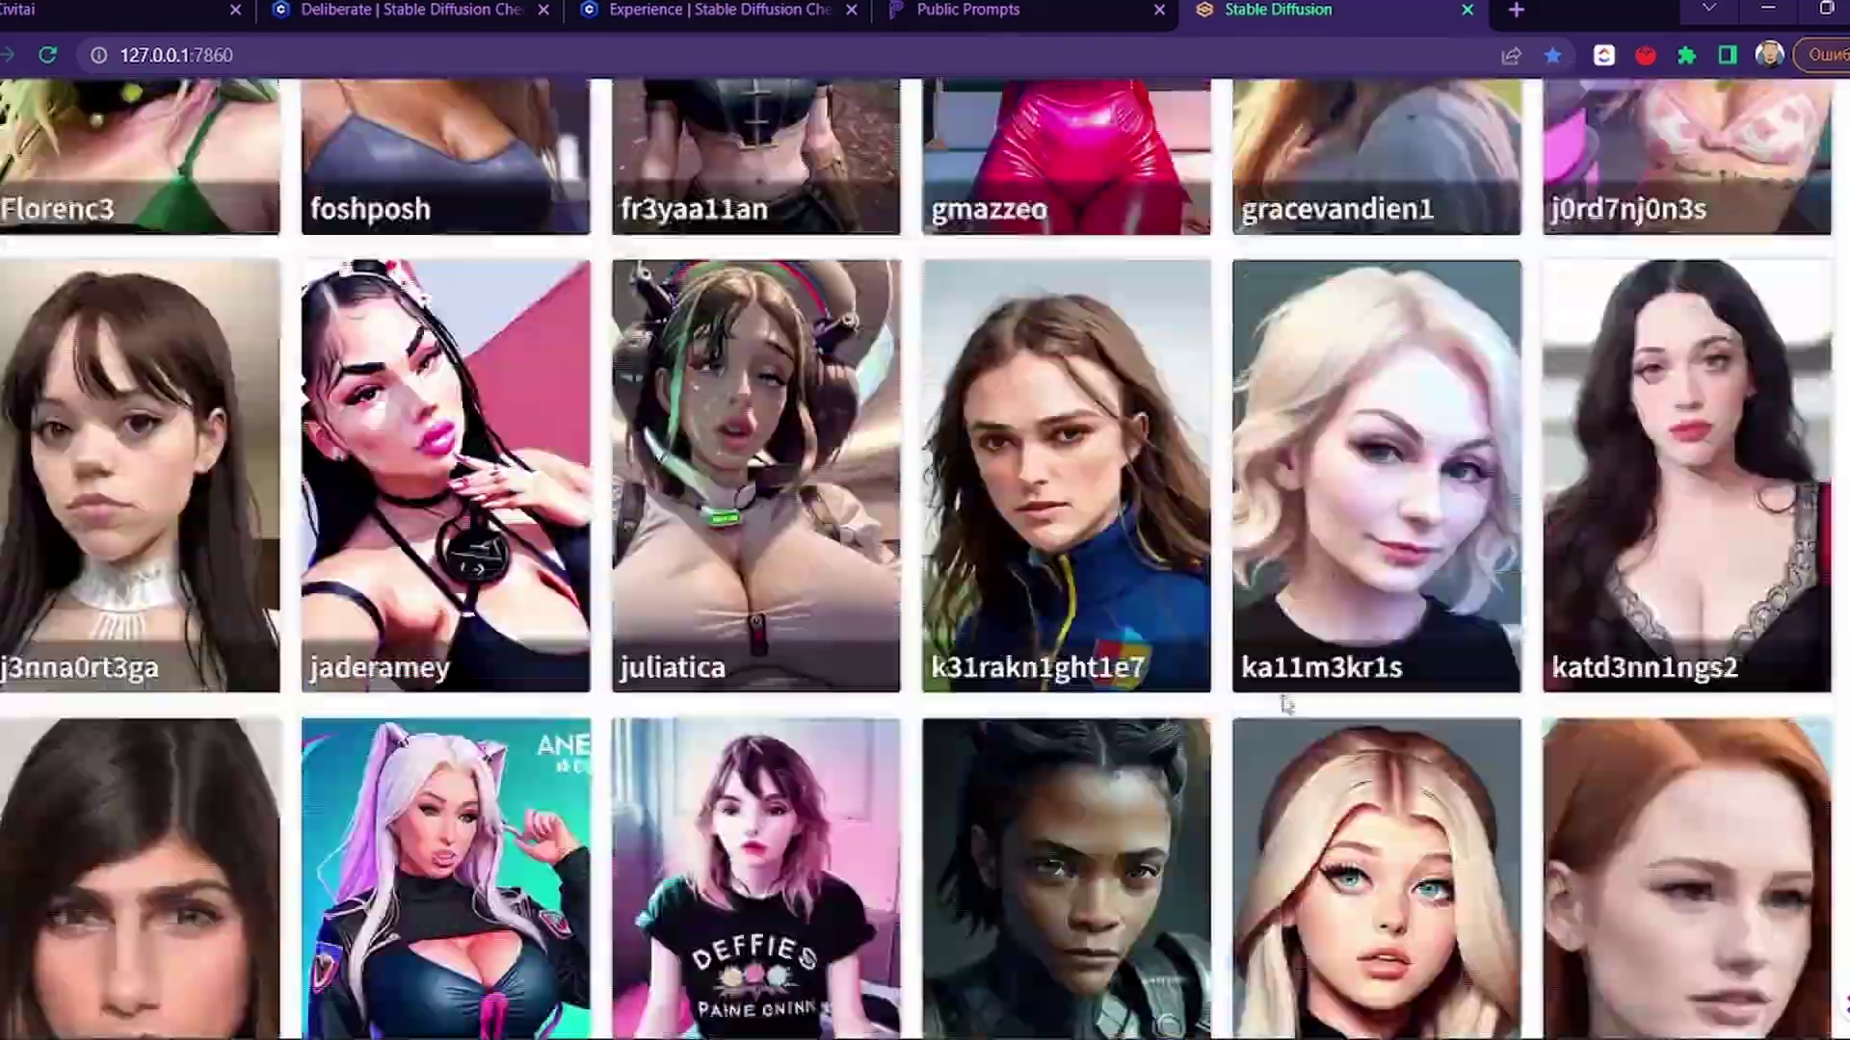
scroll(1281, 684, "up", 2)
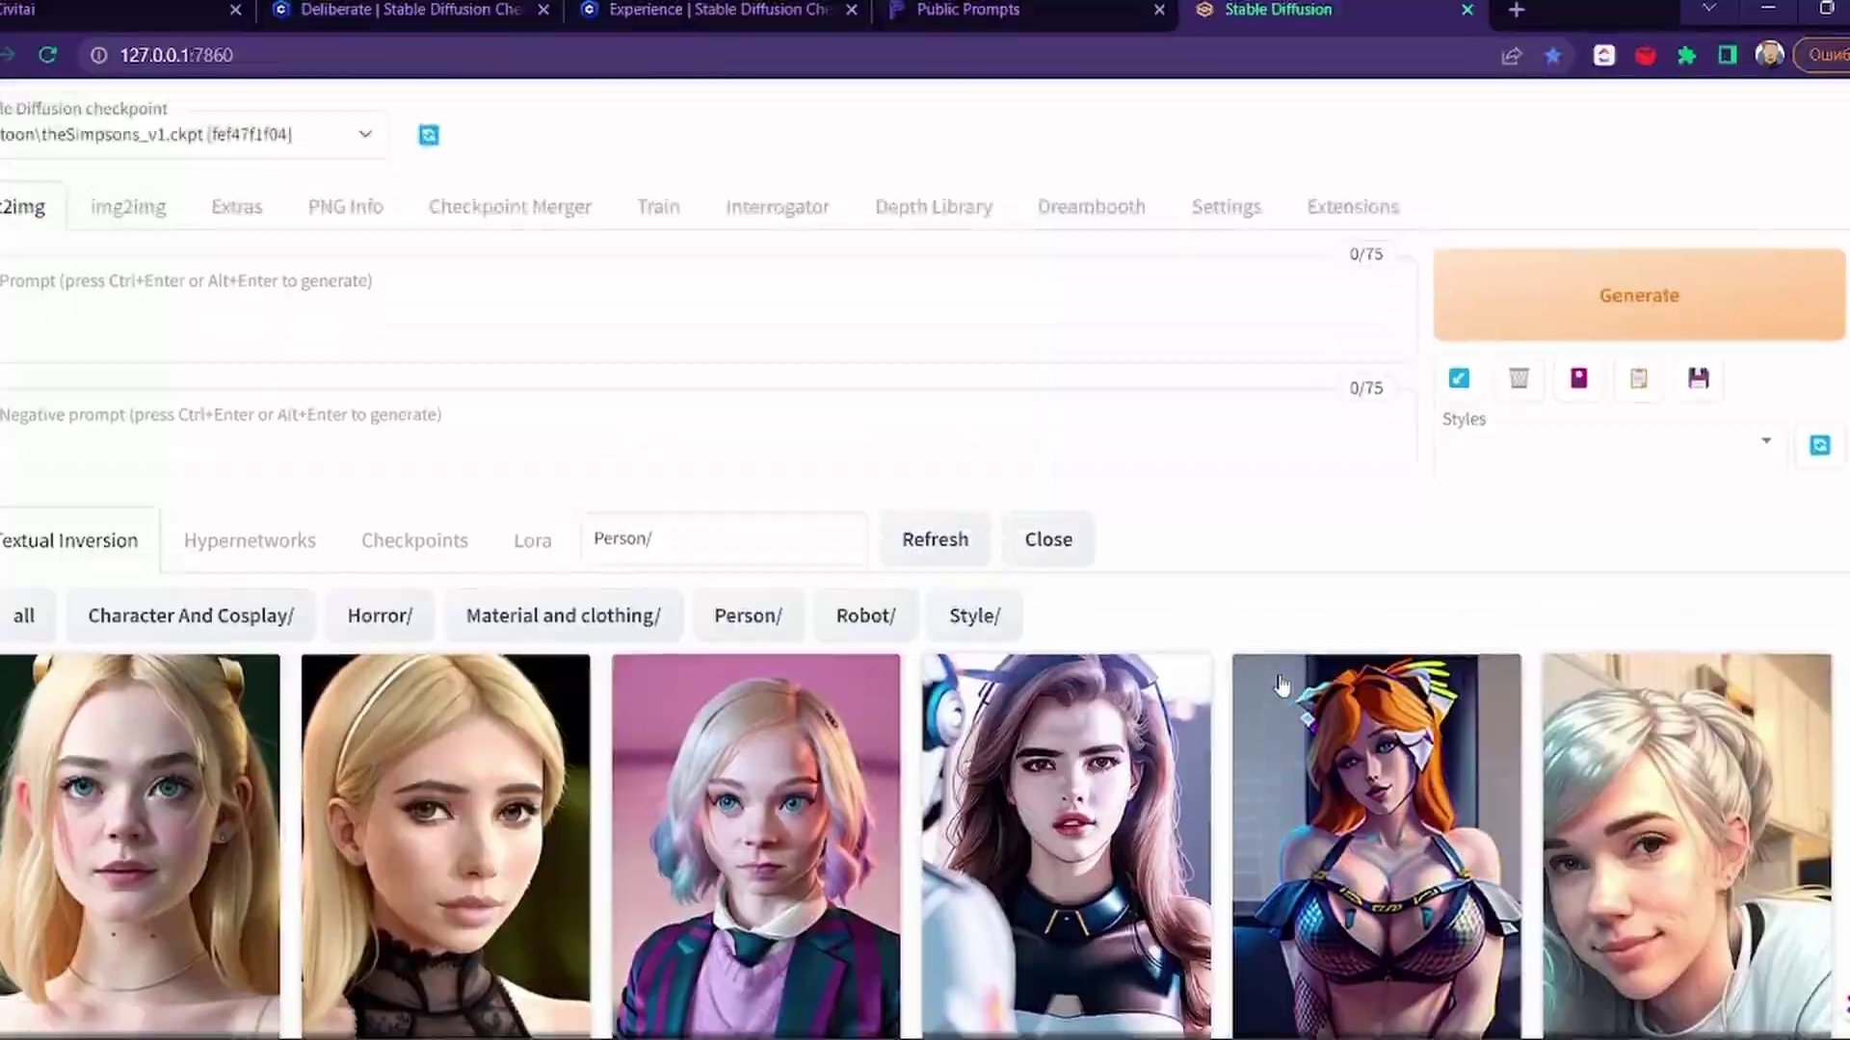
scroll(1281, 685, "down", 20)
scroll(1284, 686, "up", 15)
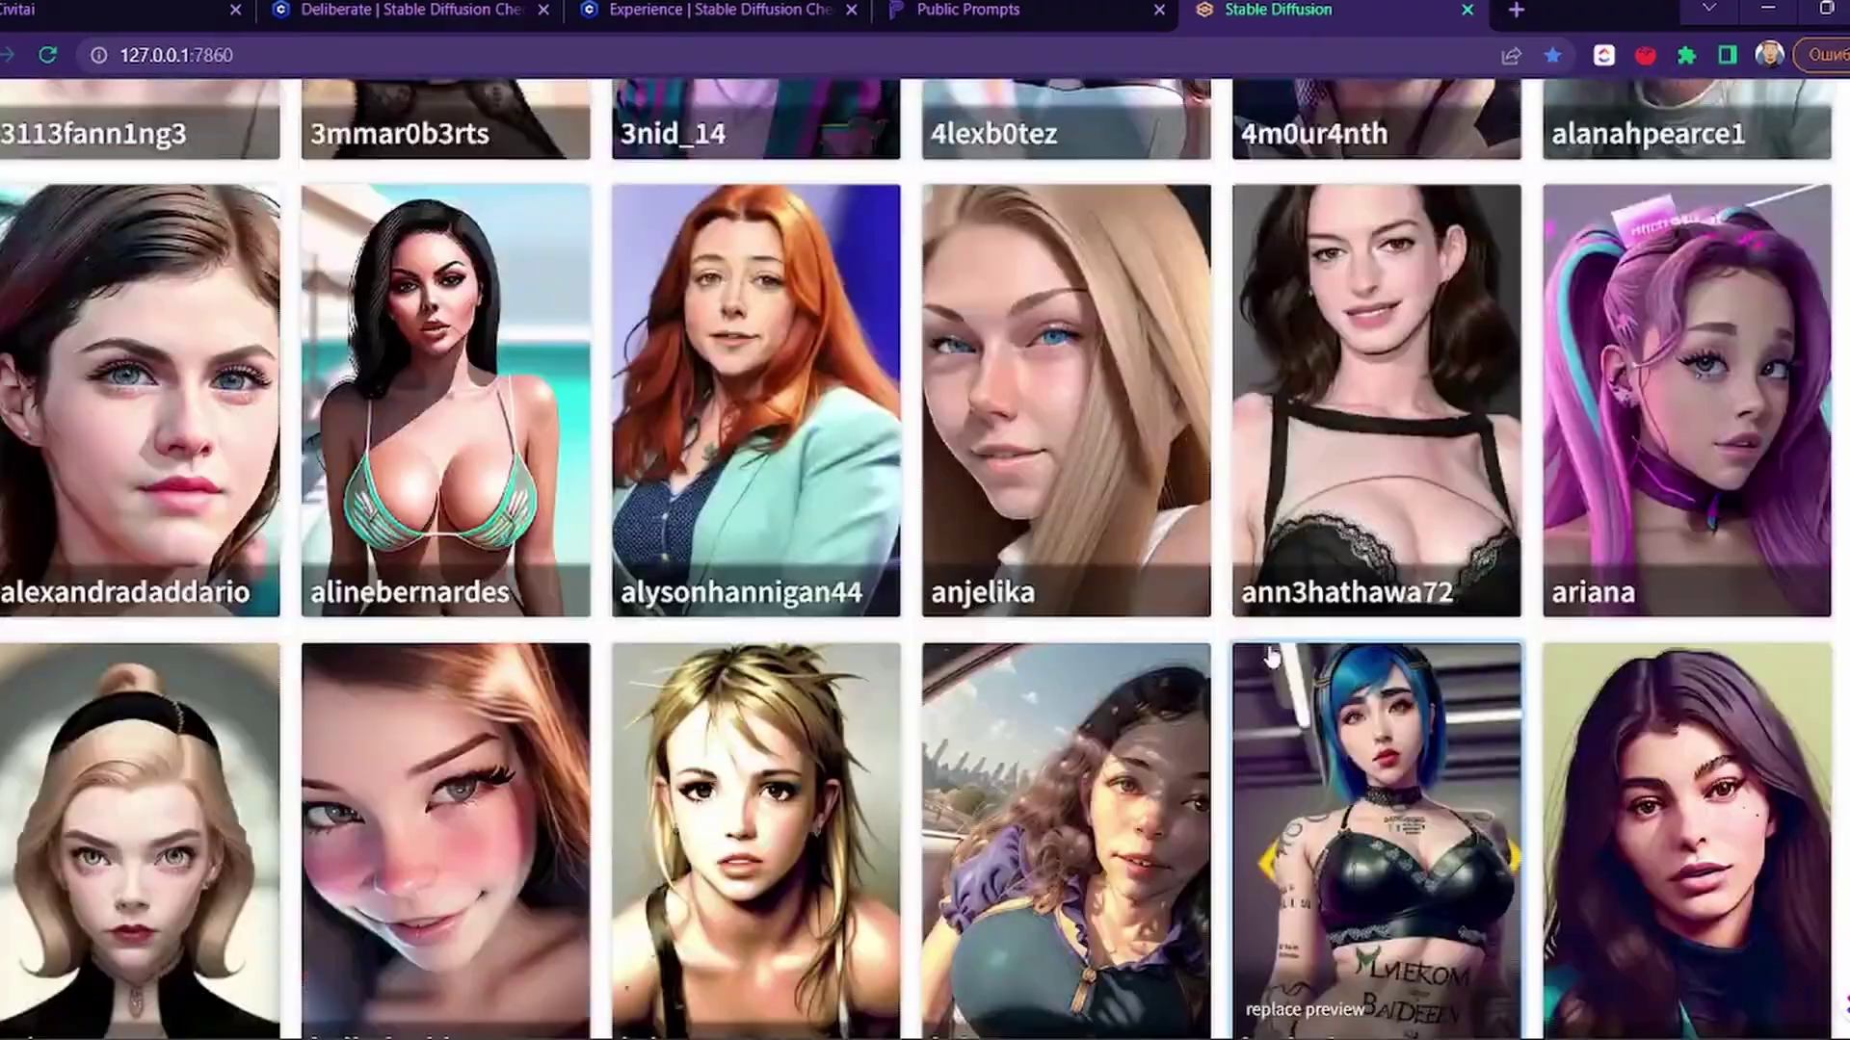
Step: Insert the 3nid_14 embedding into the main prompt and hide the extra networks
left_click(756, 616)
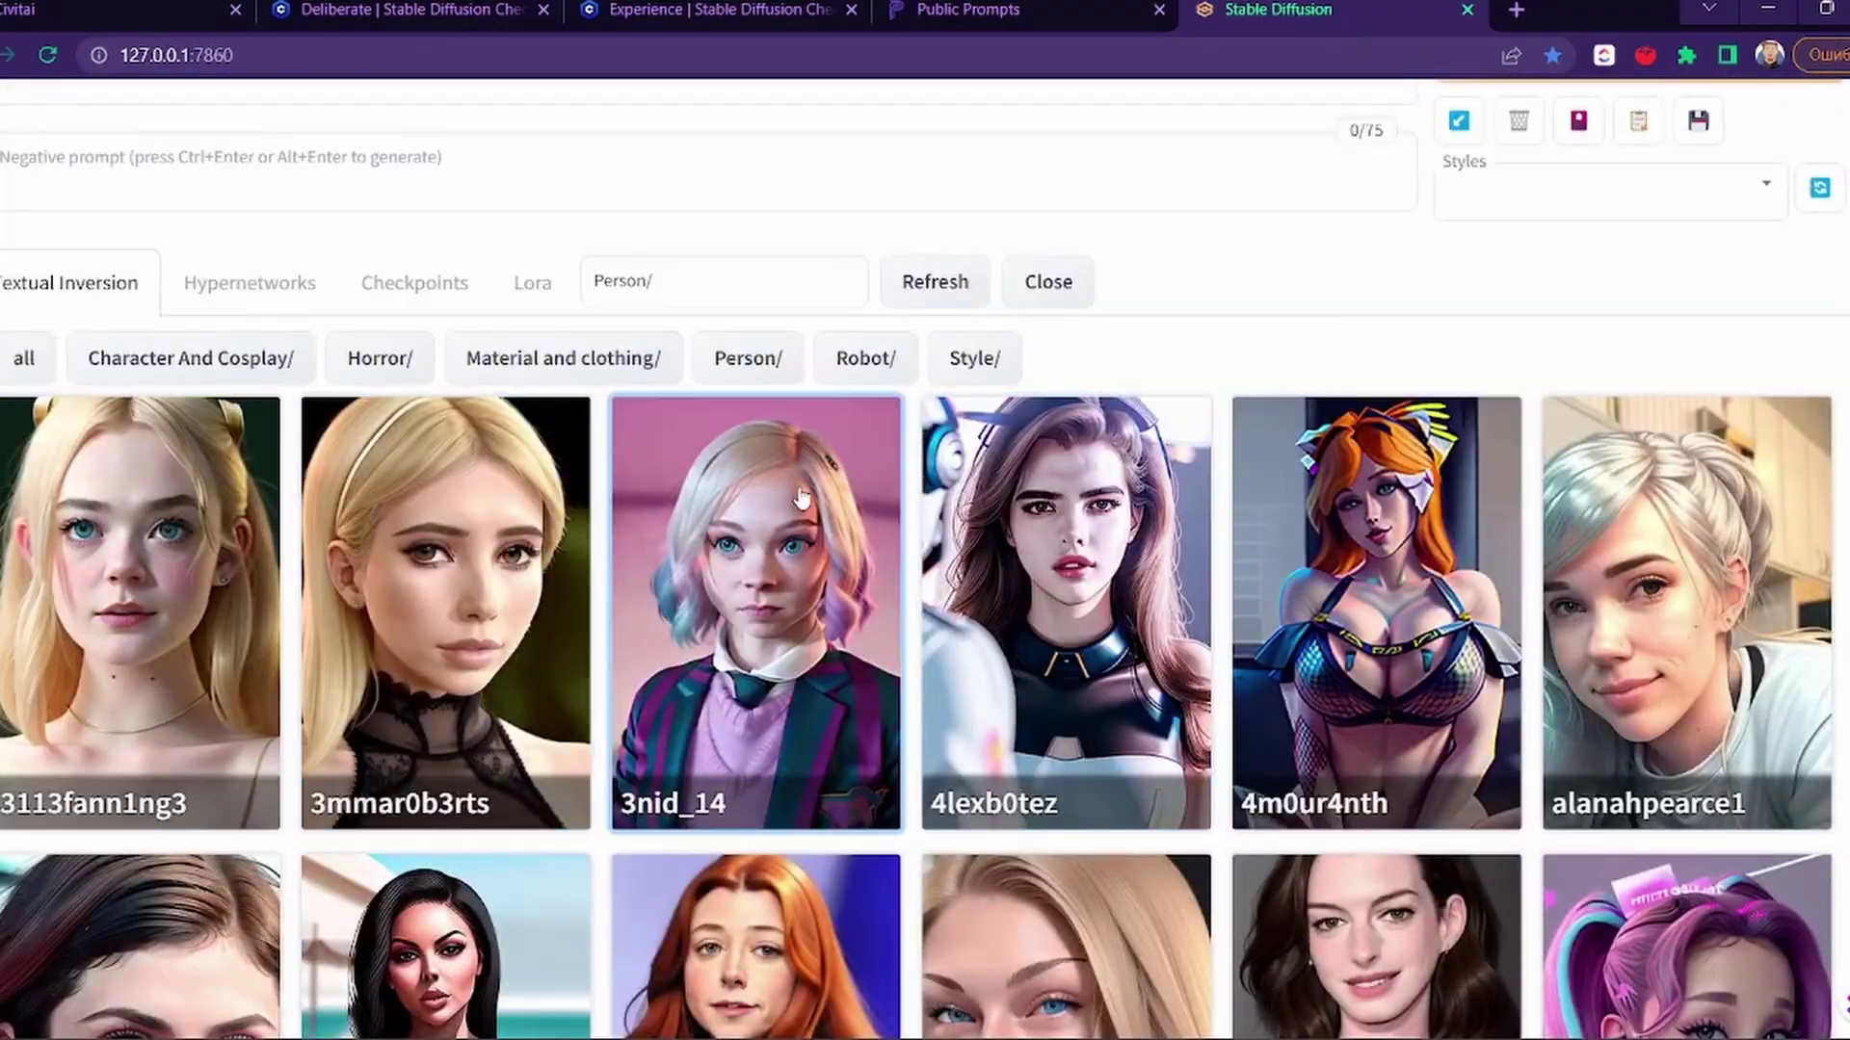
scroll(1524, 487, "up", 3)
left_click(1587, 372)
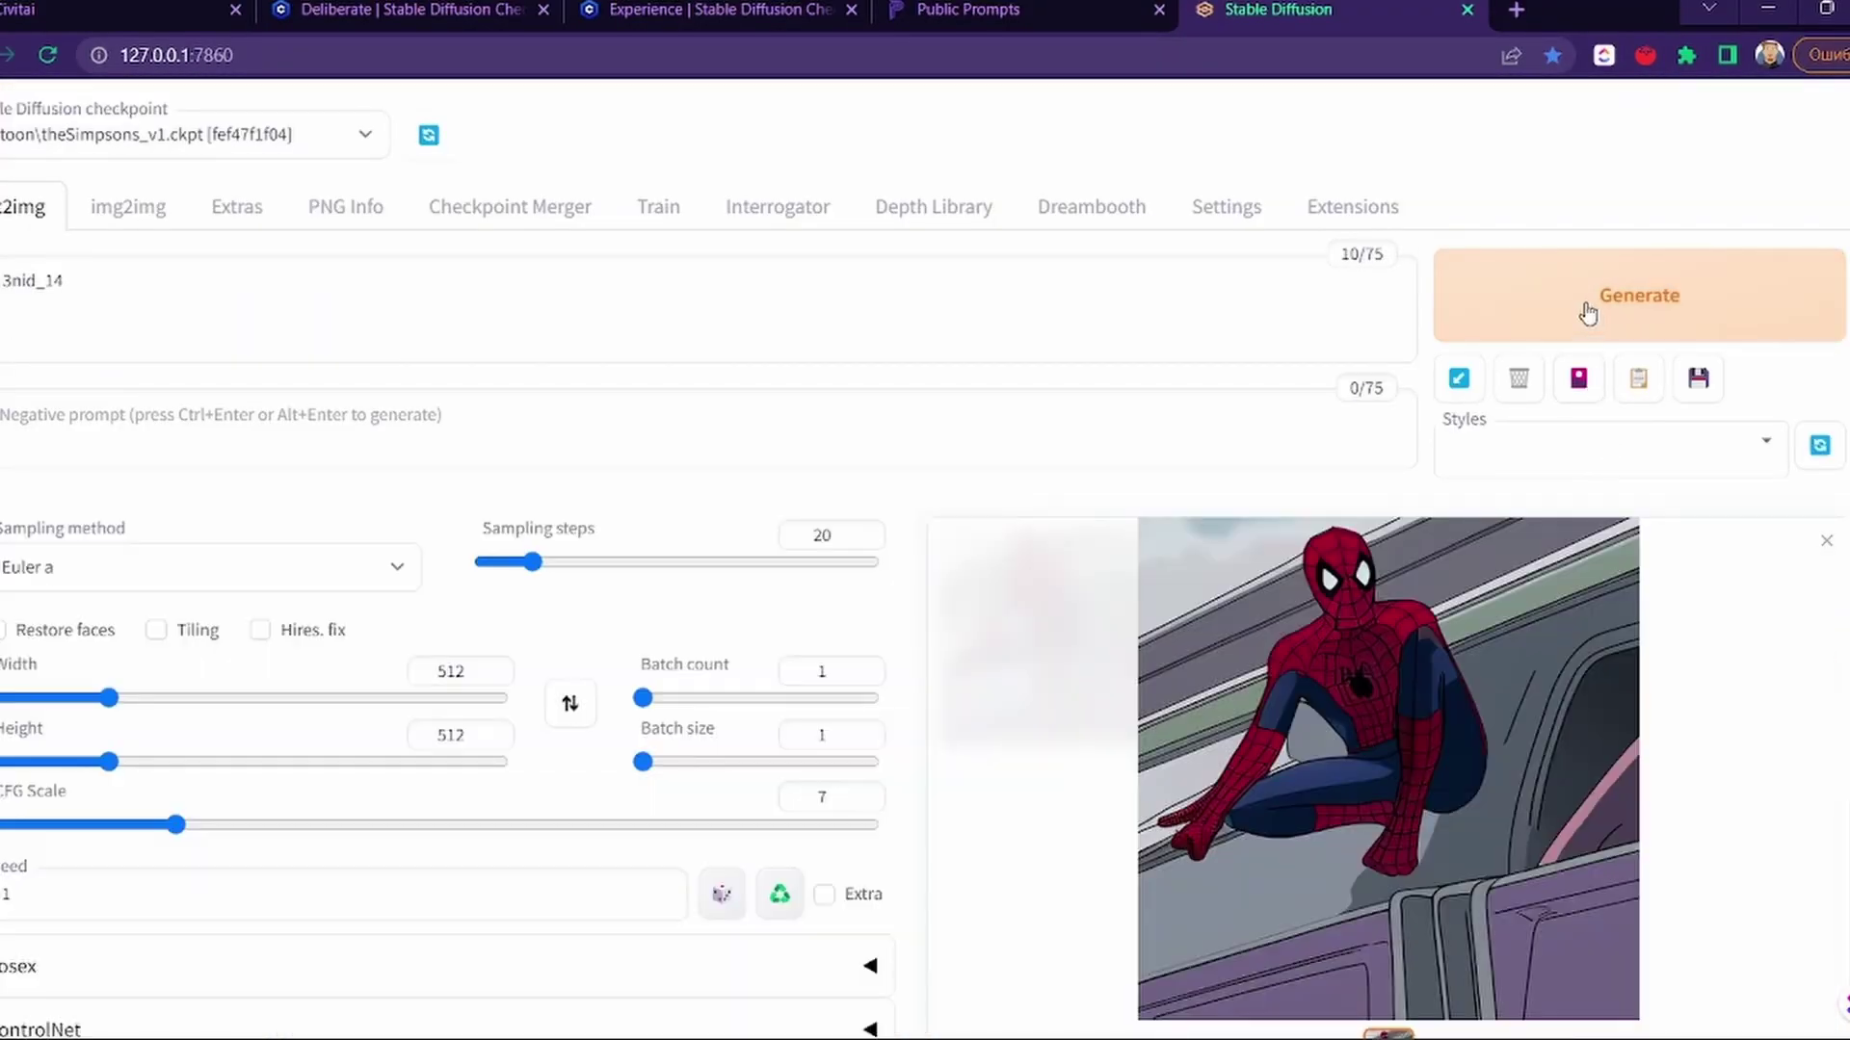
Step: Generate several images from the 3nid_14 prompt with theSimpsons_v1 checkpoint and view the results
left_click(1580, 305)
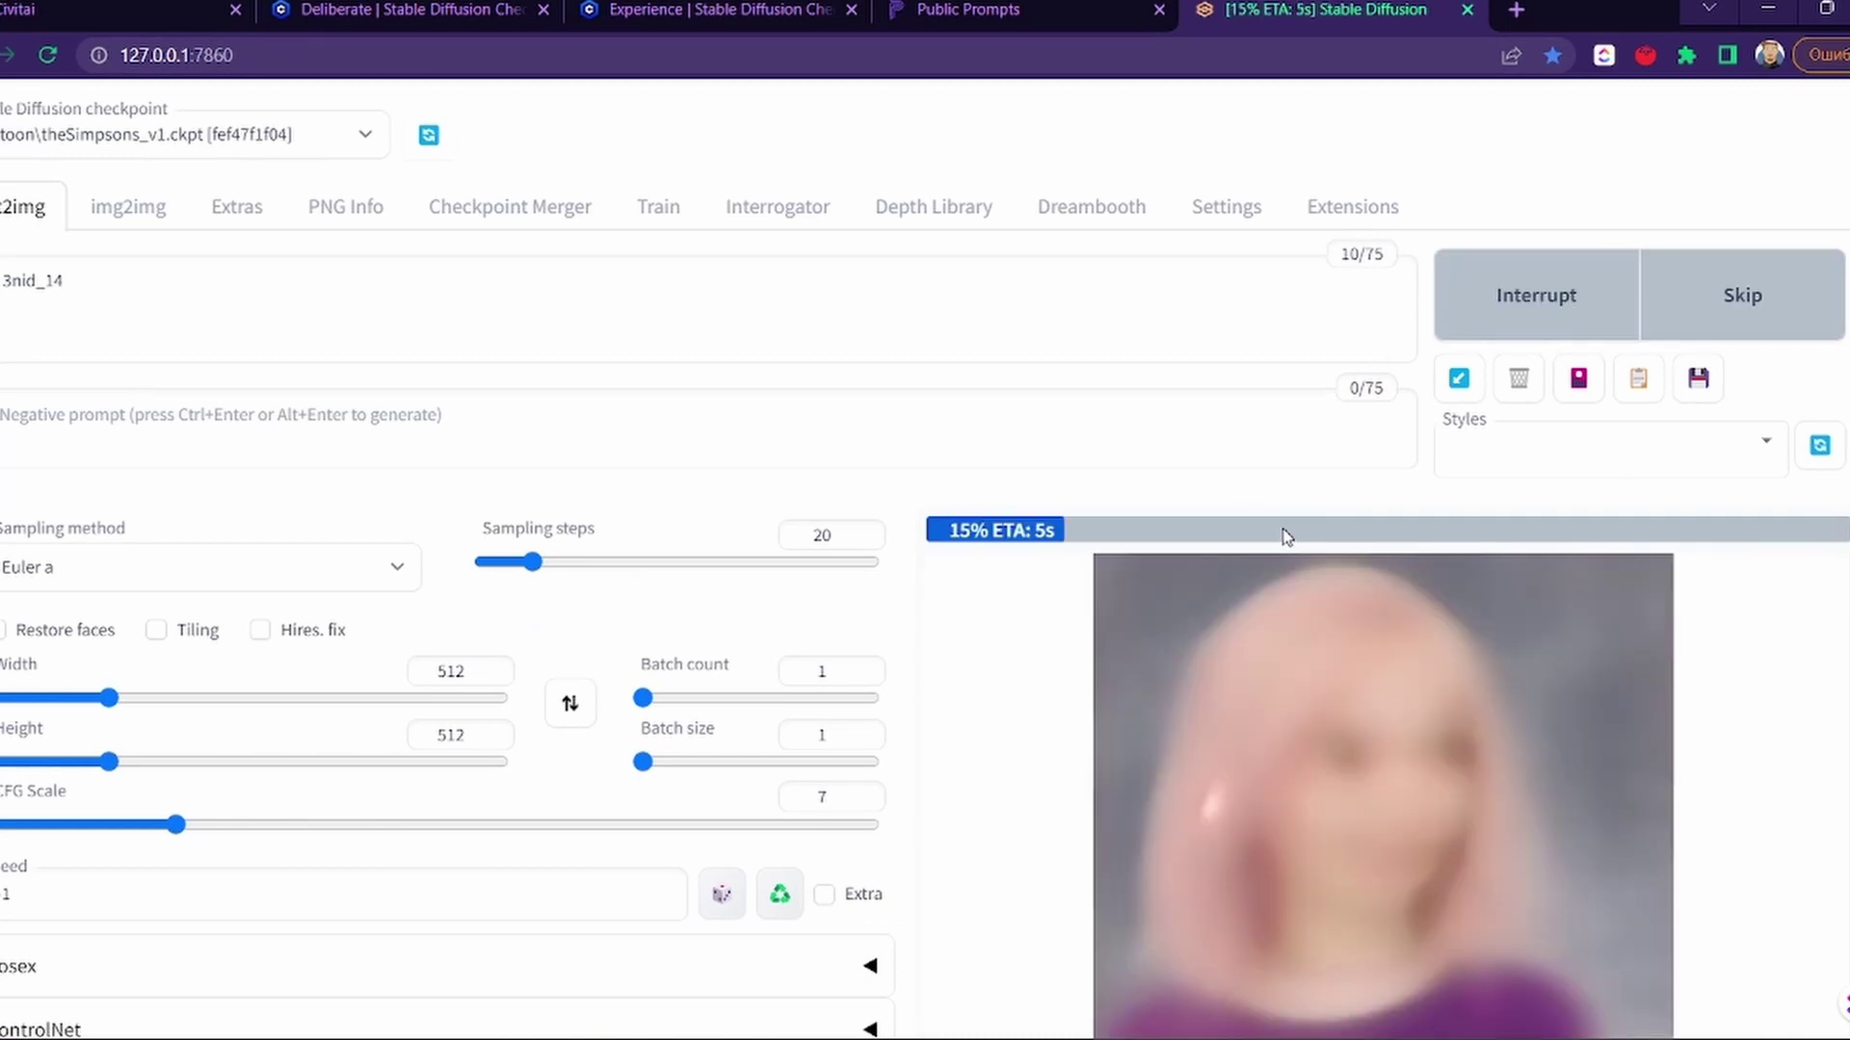
scroll(1737, 551, "down", 1)
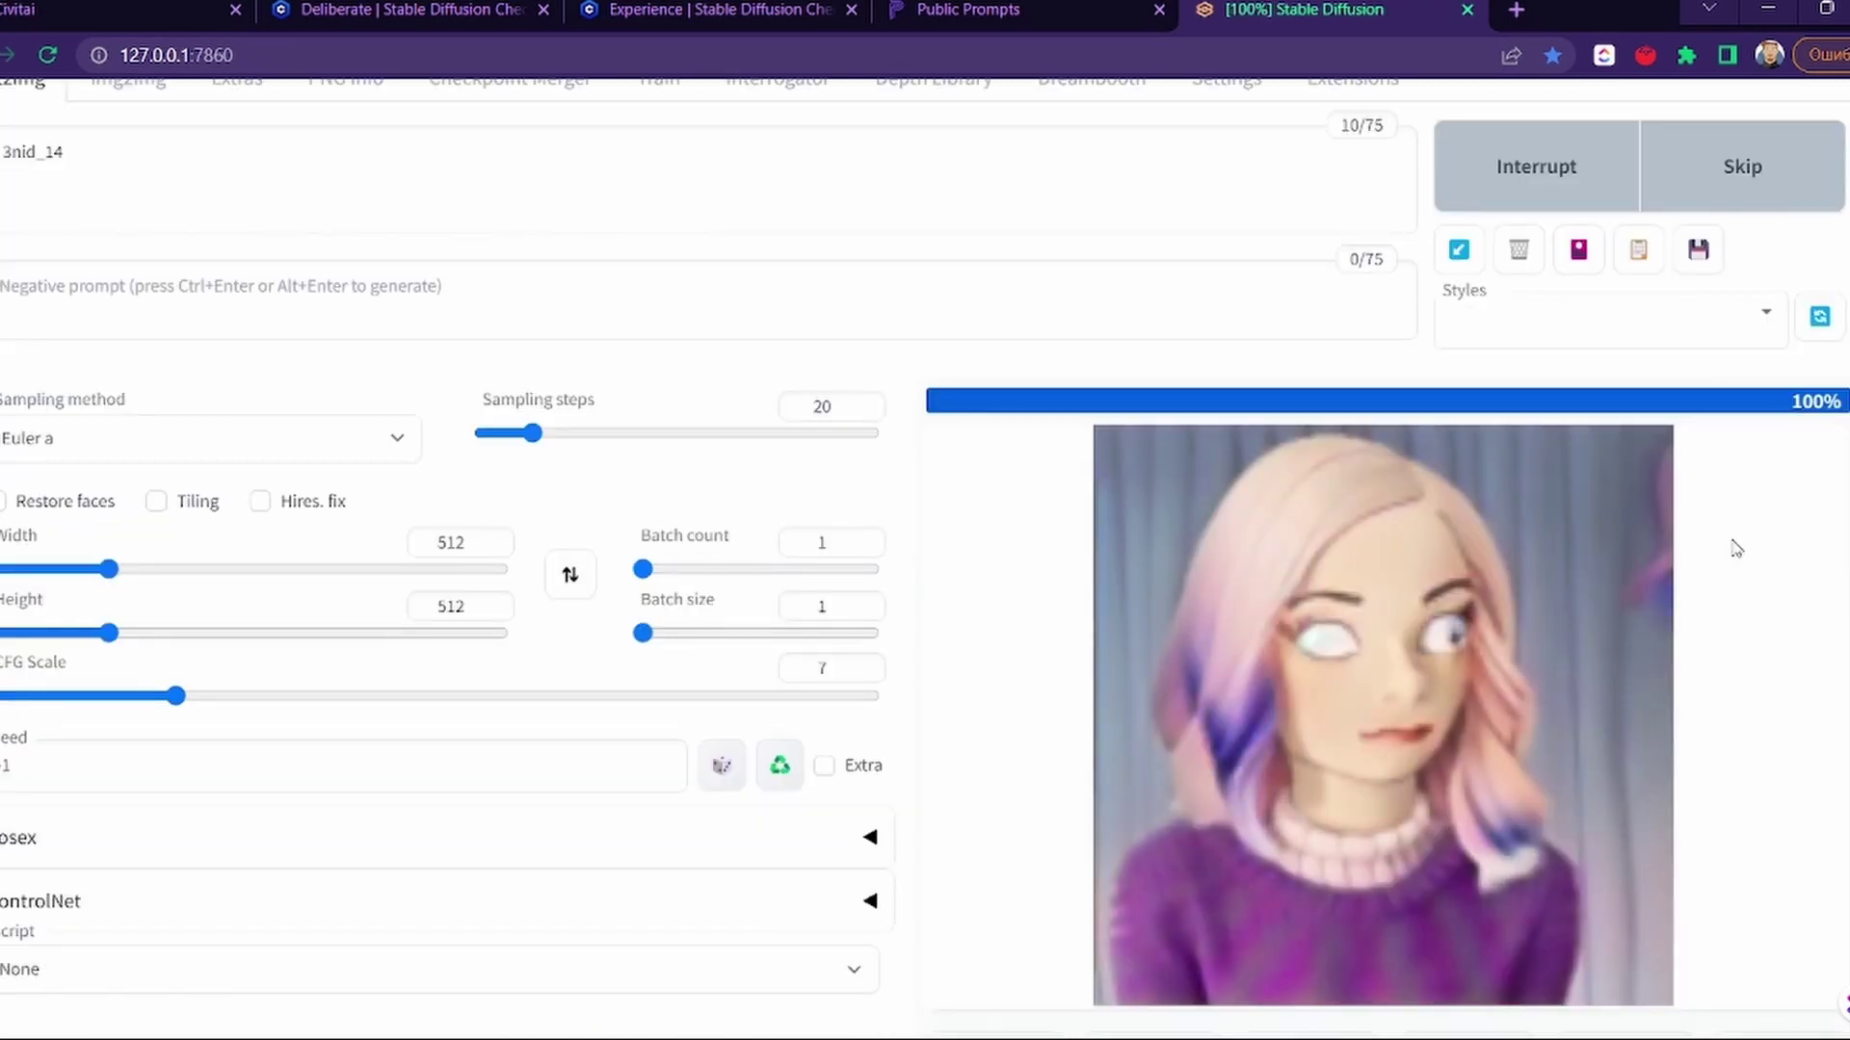
left_click(1568, 183)
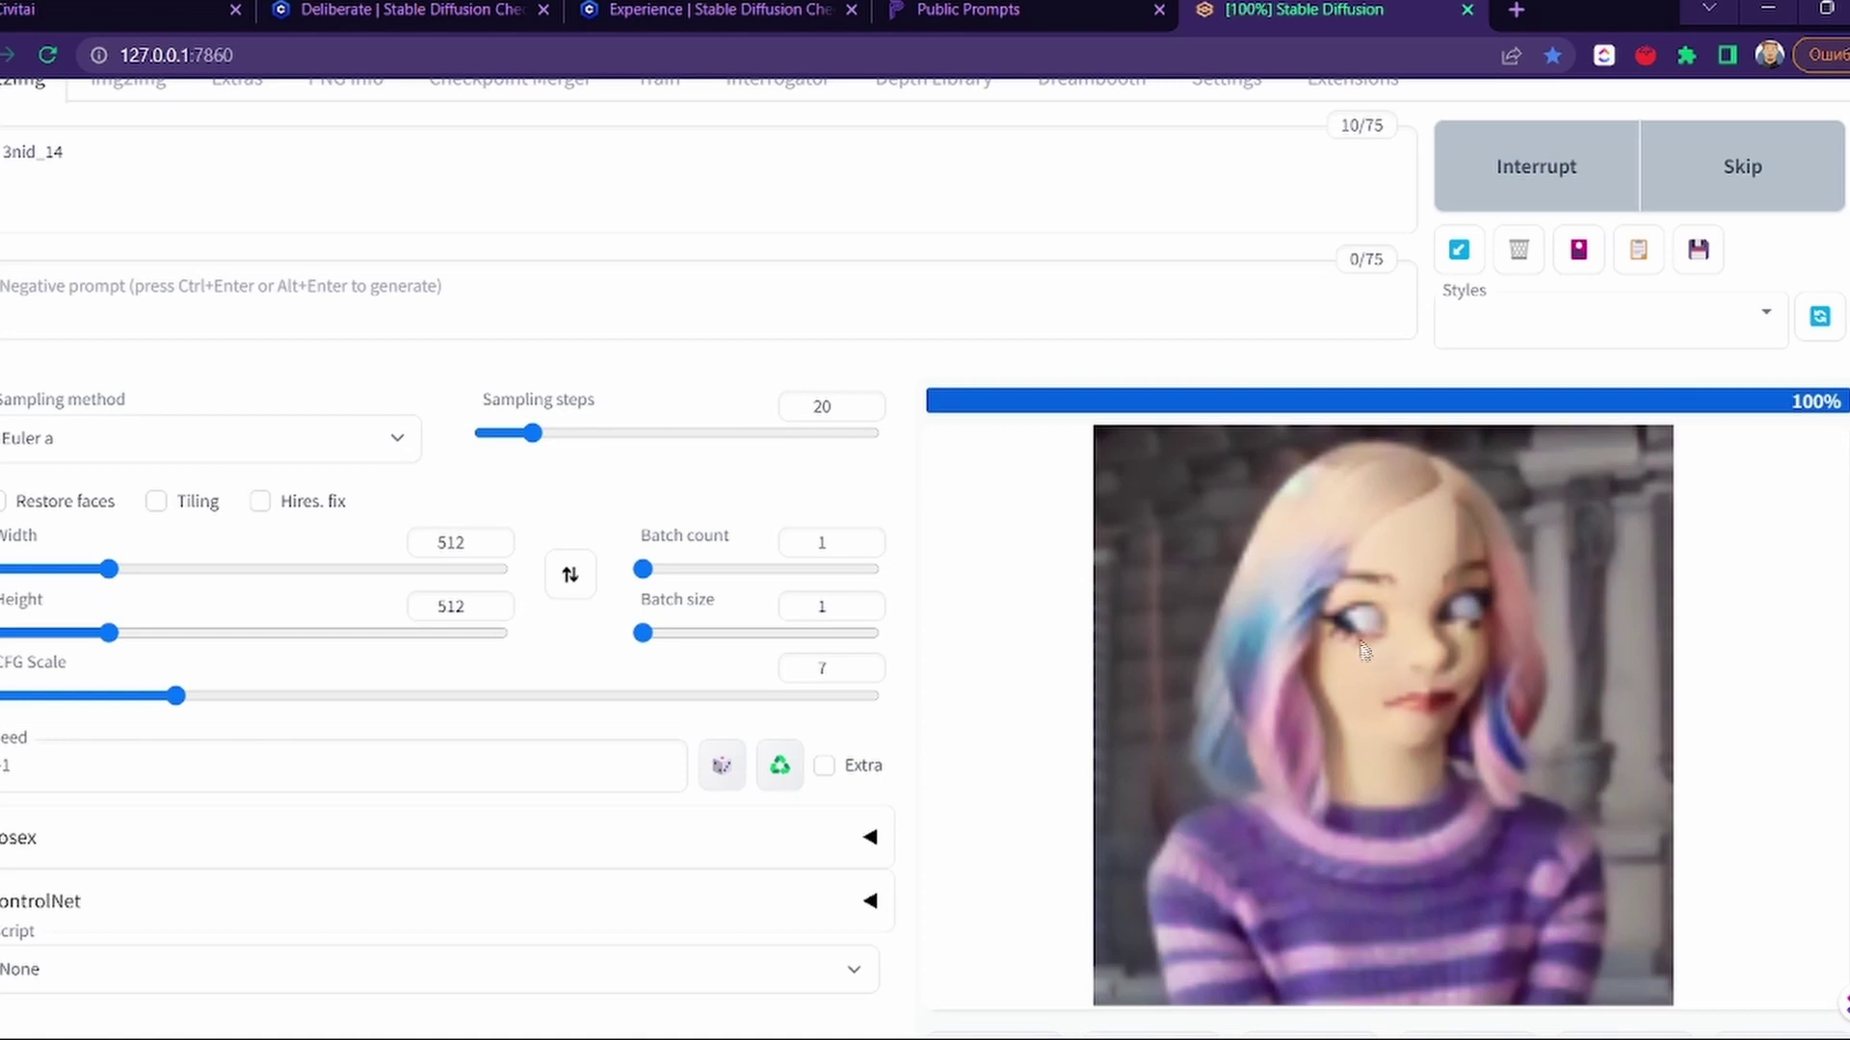
left_click(1486, 165)
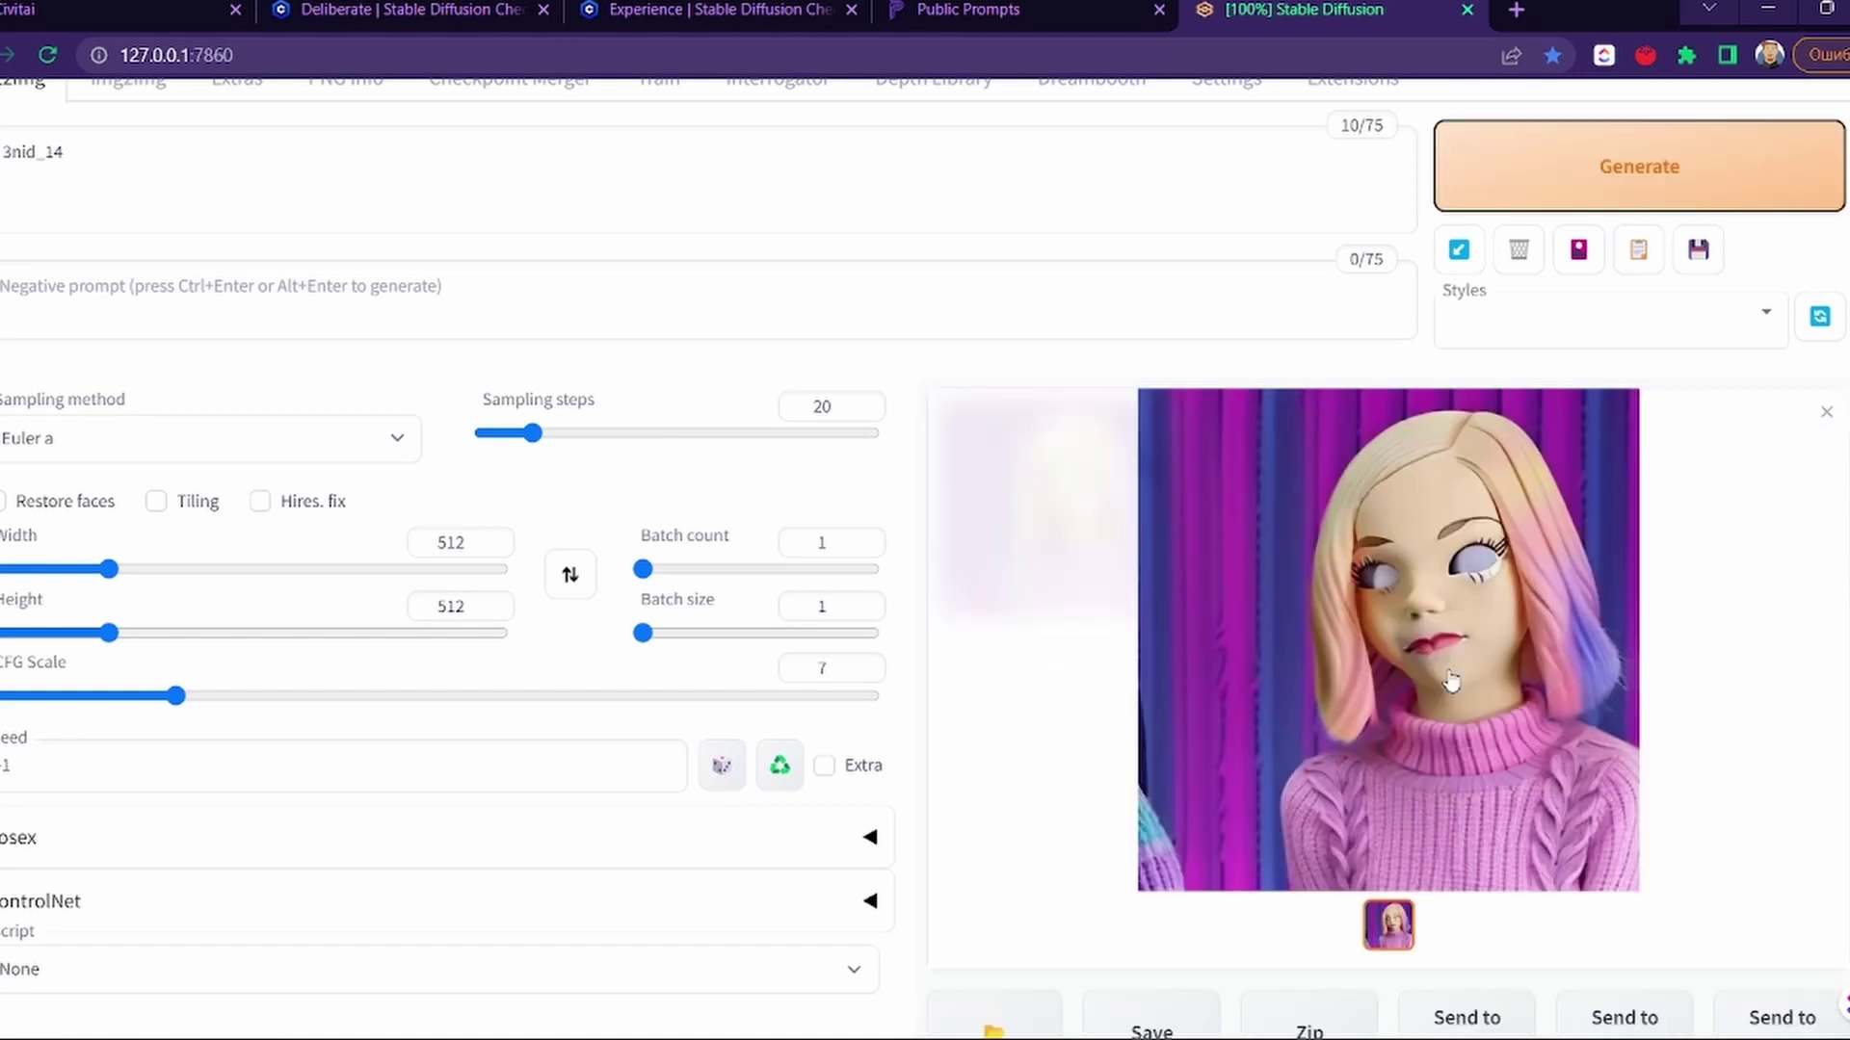
Step: Filter the checkpoints to the Universal category and load the deliberate_v2 checkpoint
left_click(1576, 249)
left_click(395, 413)
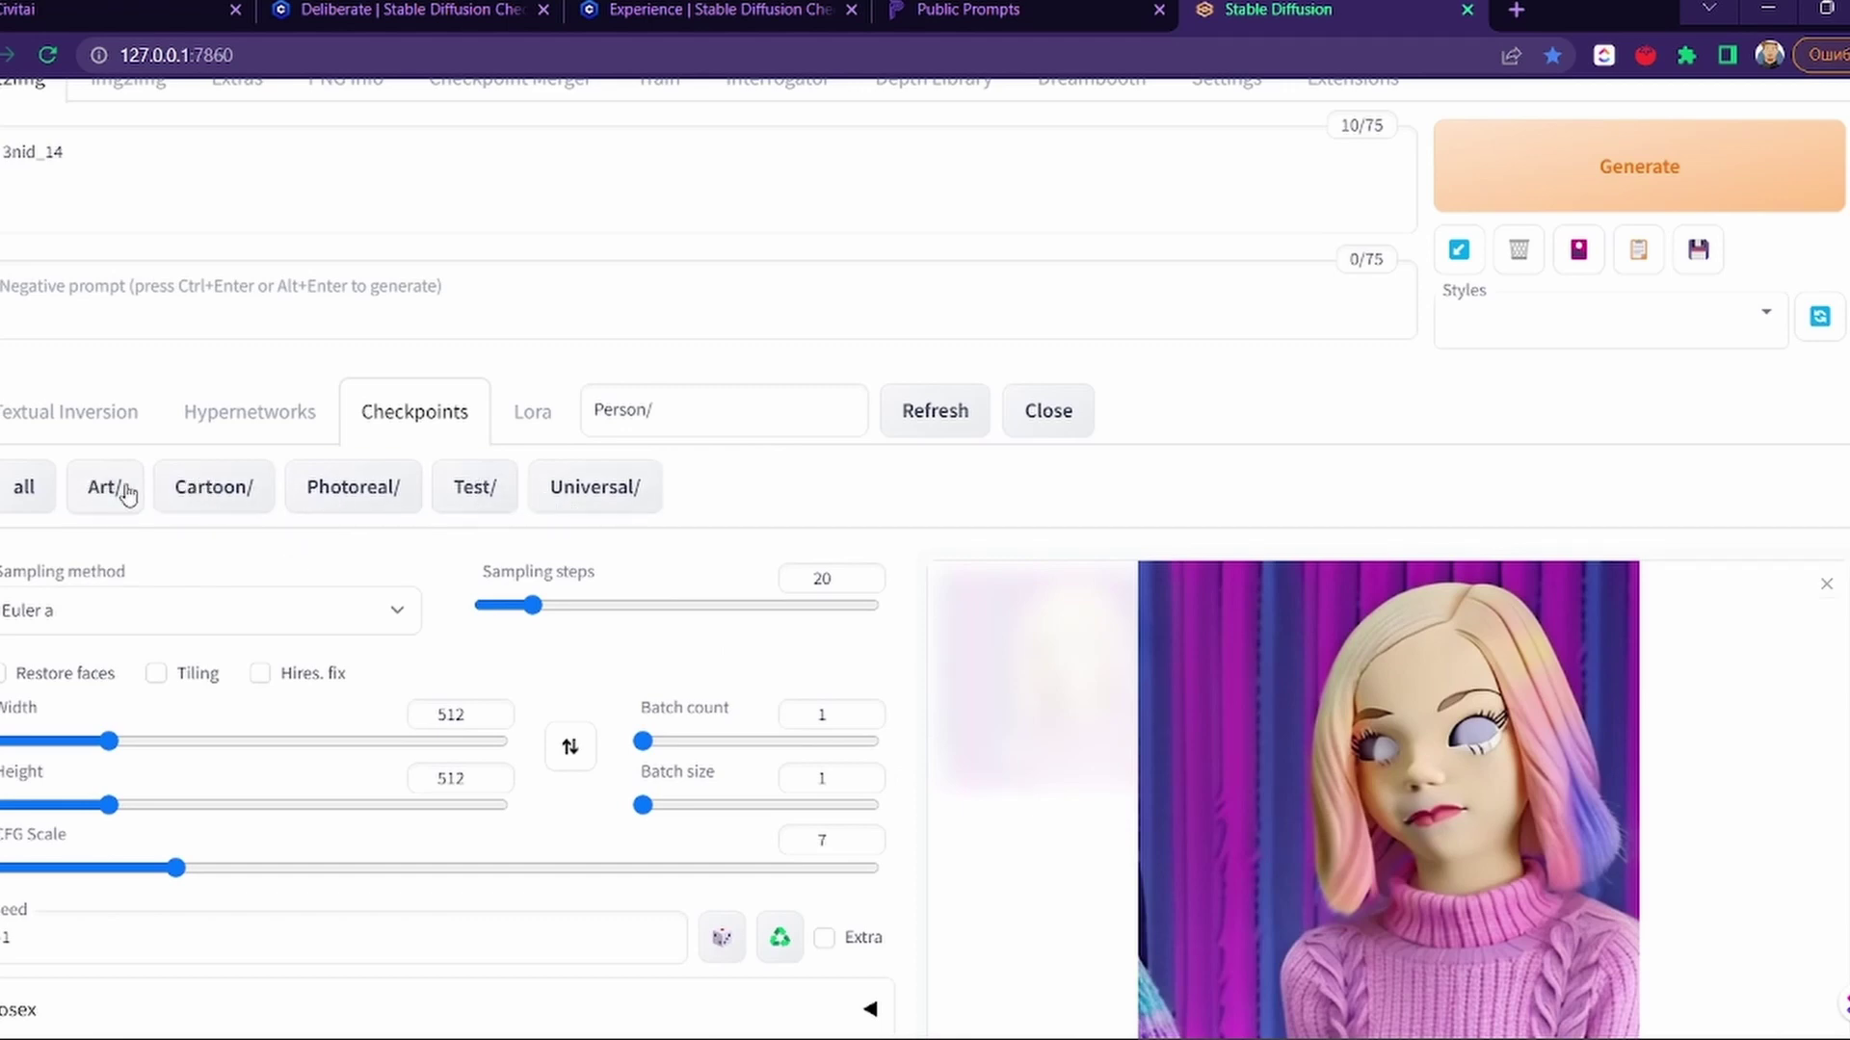
left_click(361, 492)
scroll(1087, 602, "down", 1)
scroll(1087, 601, "down", 1)
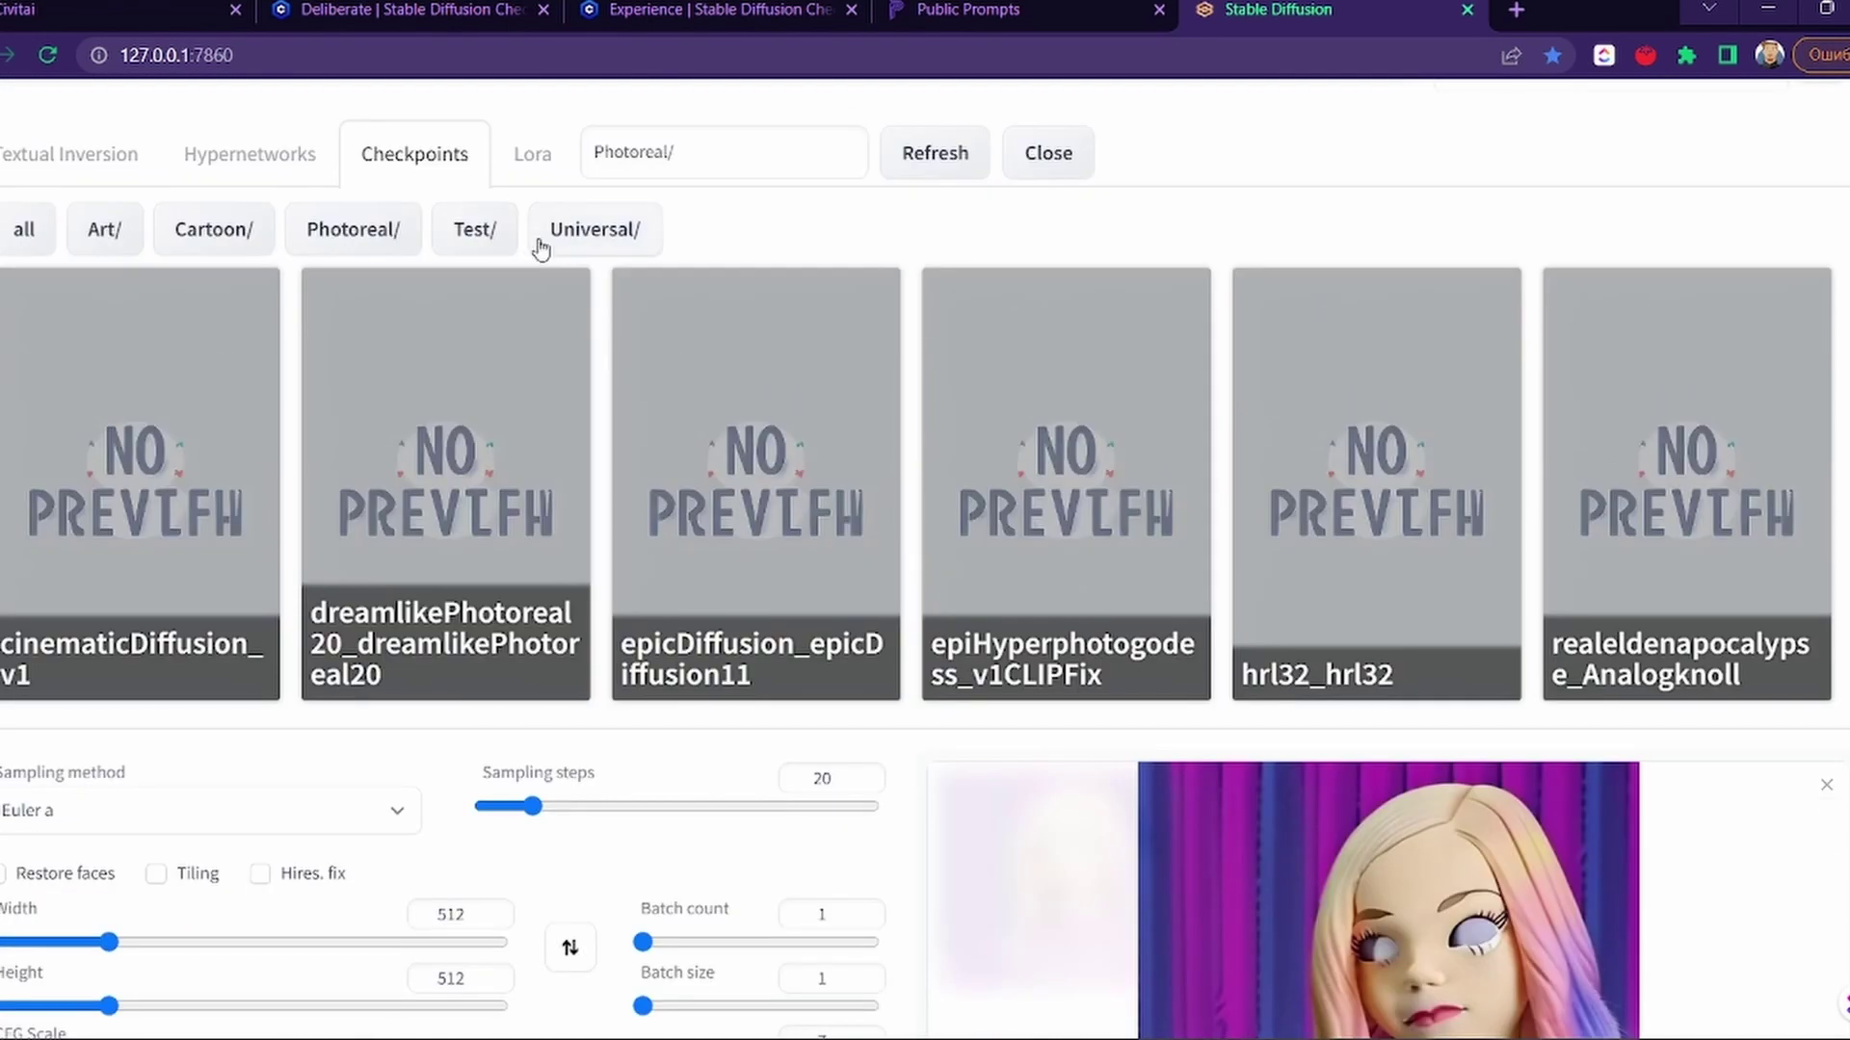
left_click(549, 236)
left_click(87, 470)
scroll(1487, 582, "up", 3)
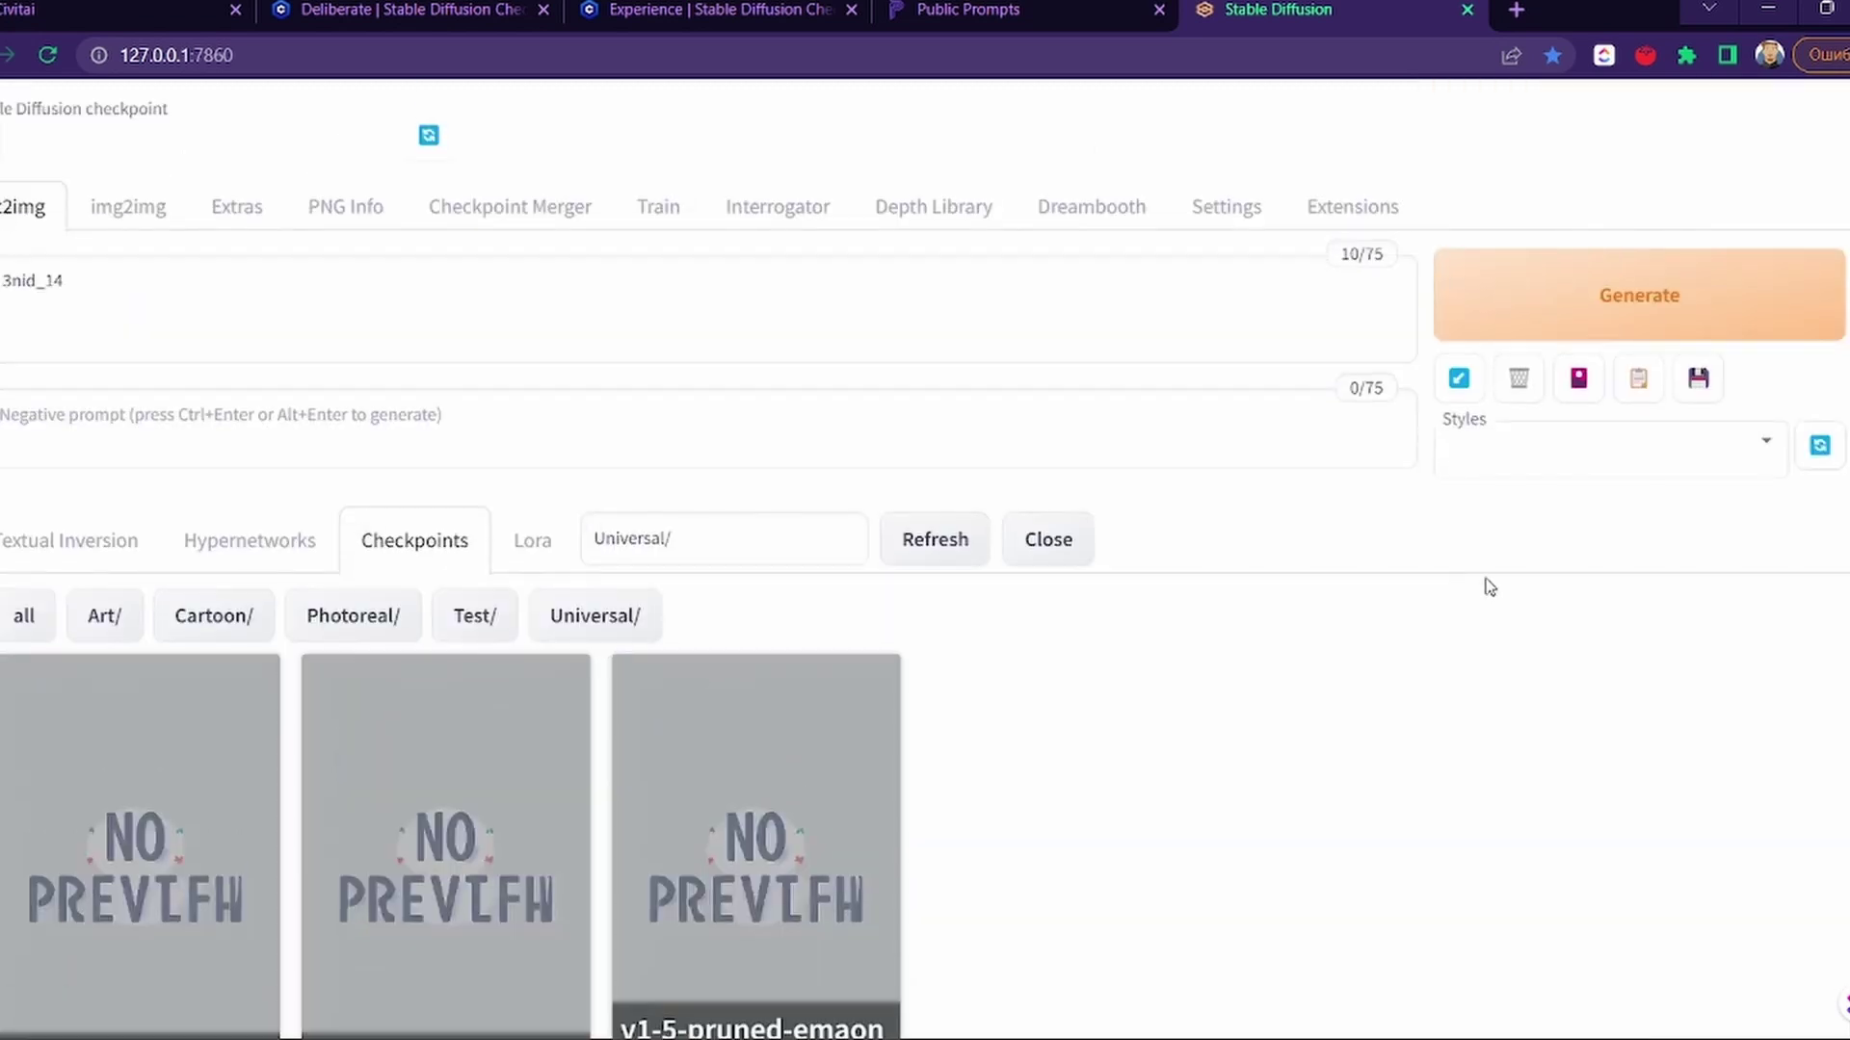
Step: Generate two images from the 3nid_14 prompt with the deliberate_v2 checkpoint
left_click(1628, 298)
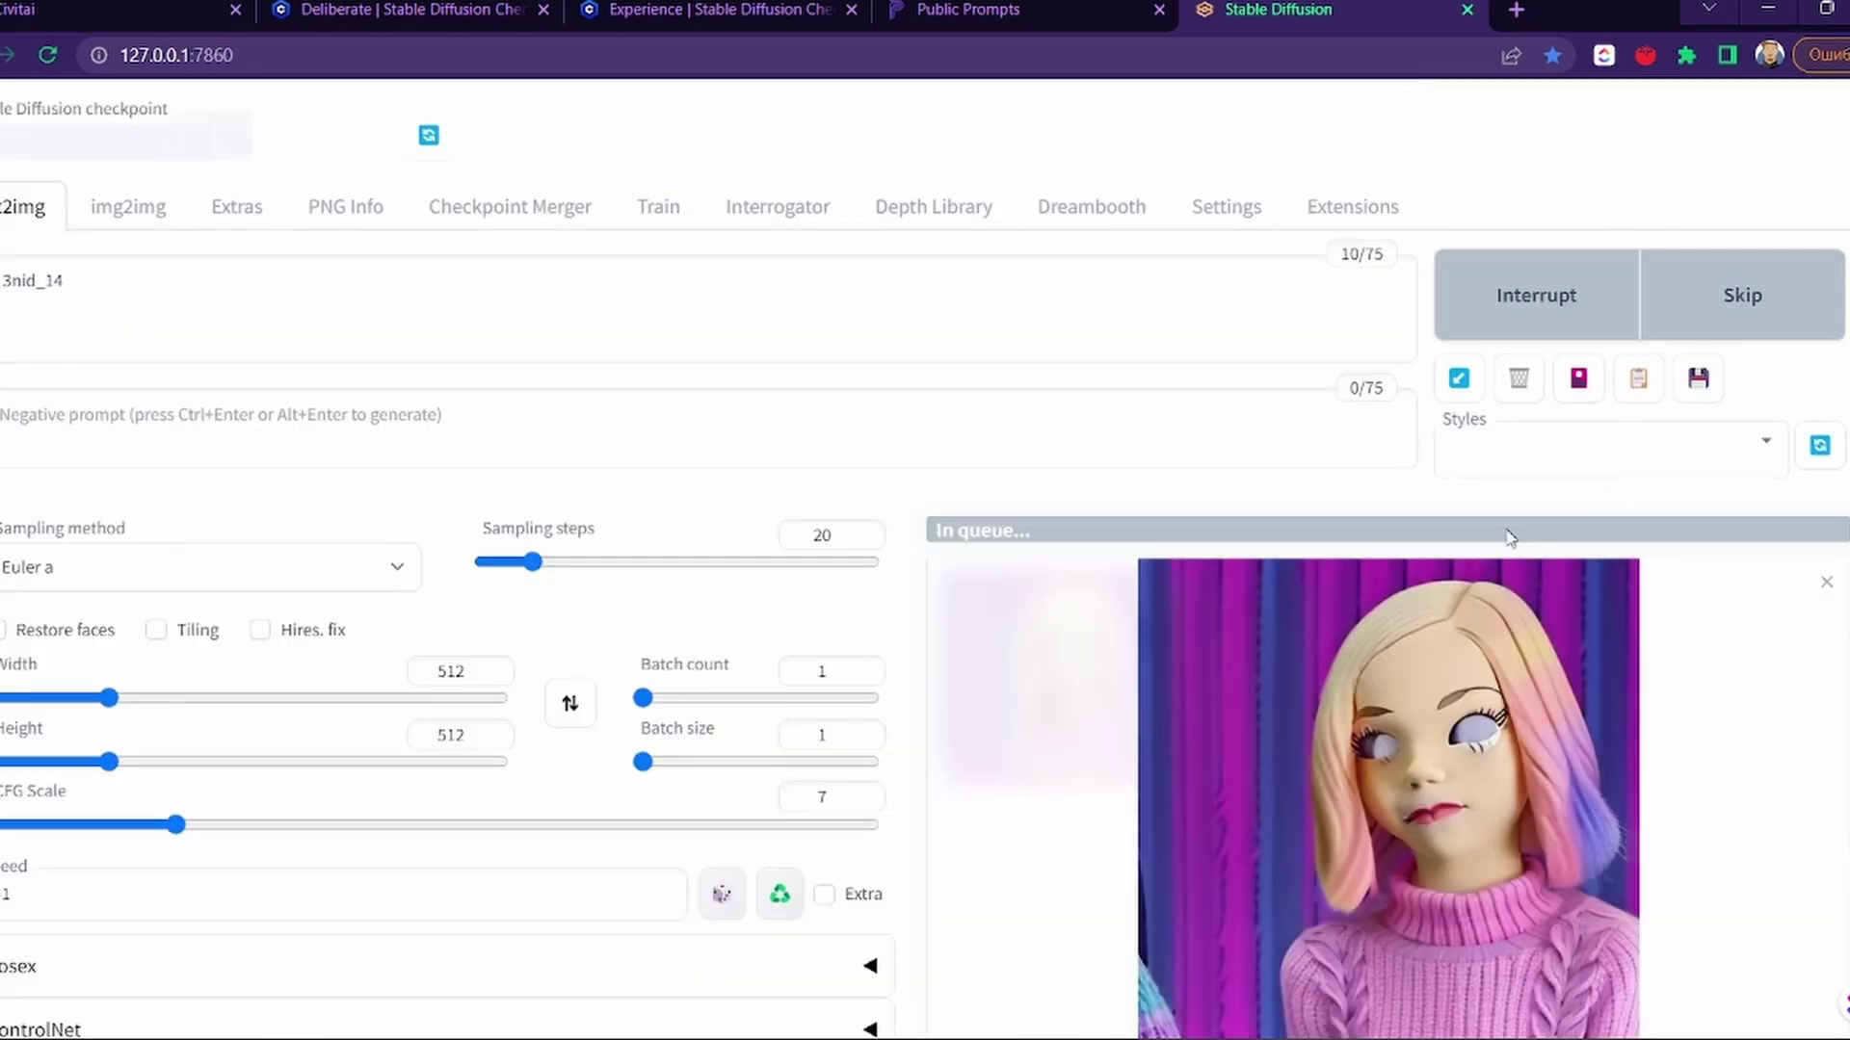
scroll(1510, 607, "down", 3)
scroll(1534, 604, "up", 1)
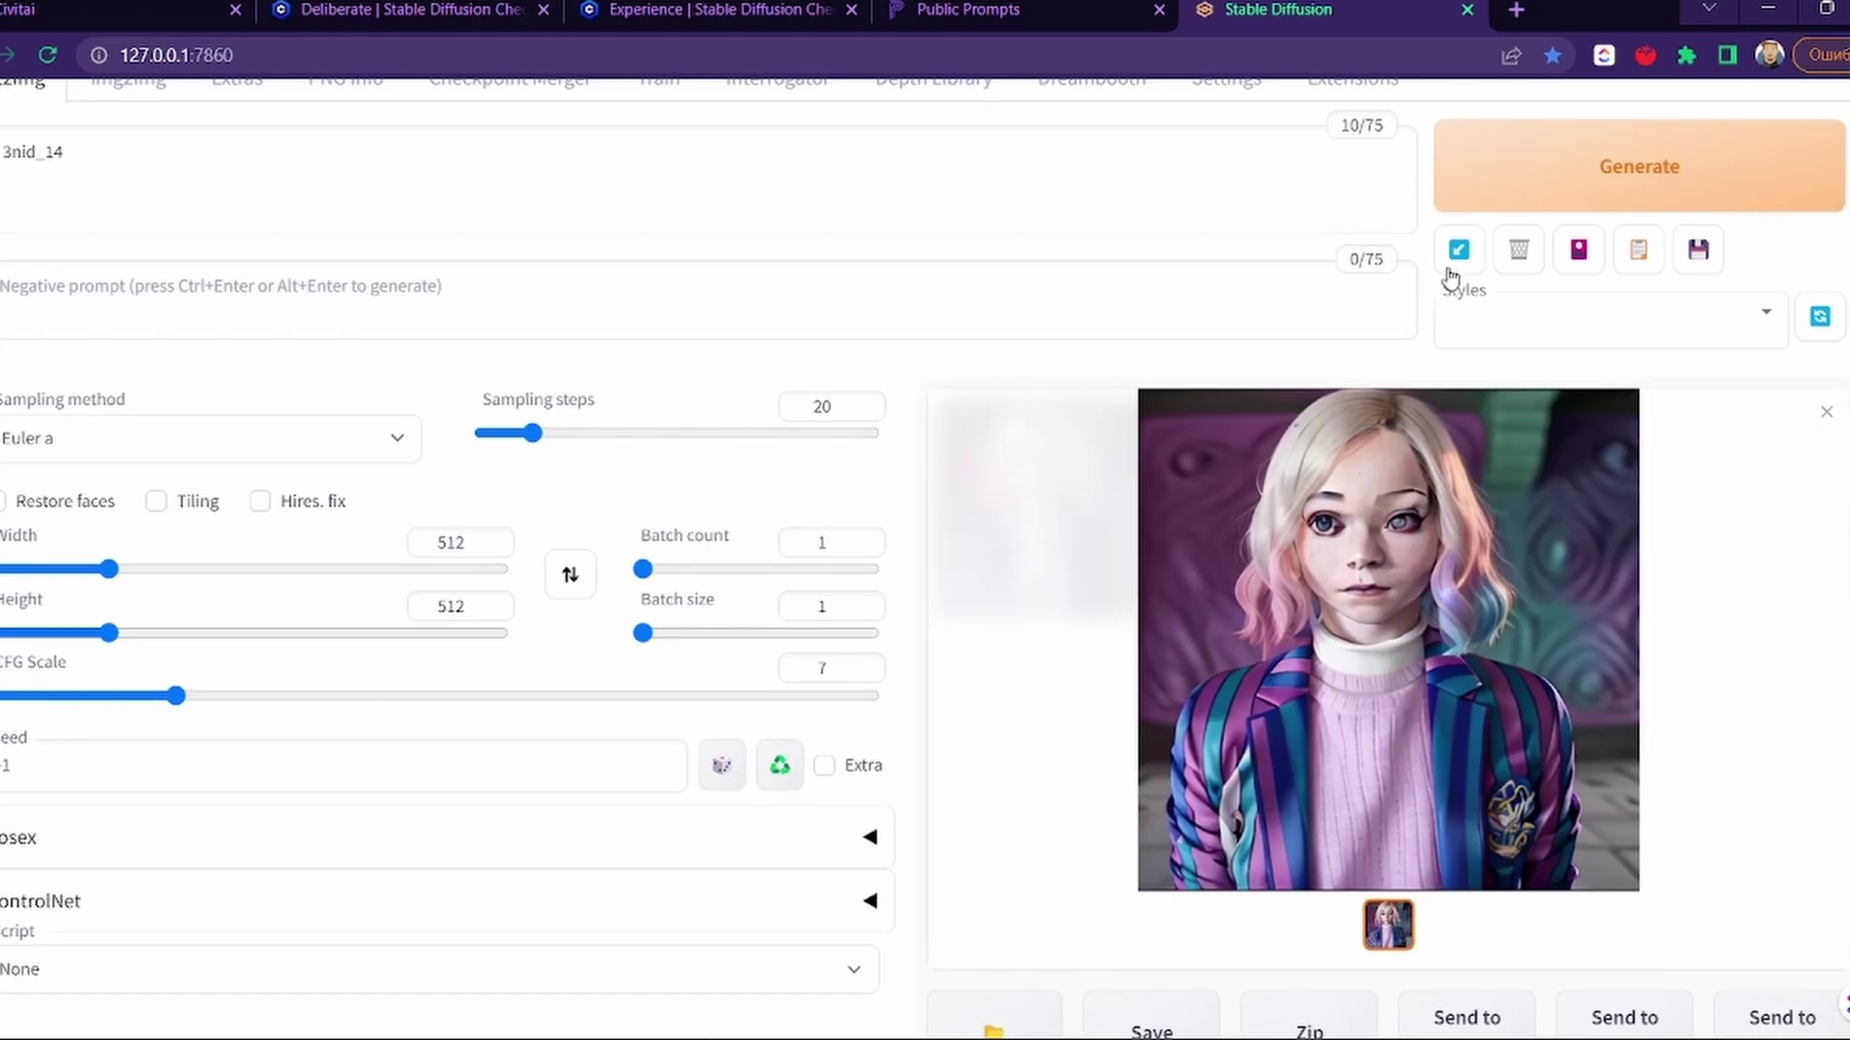
left_click(1509, 189)
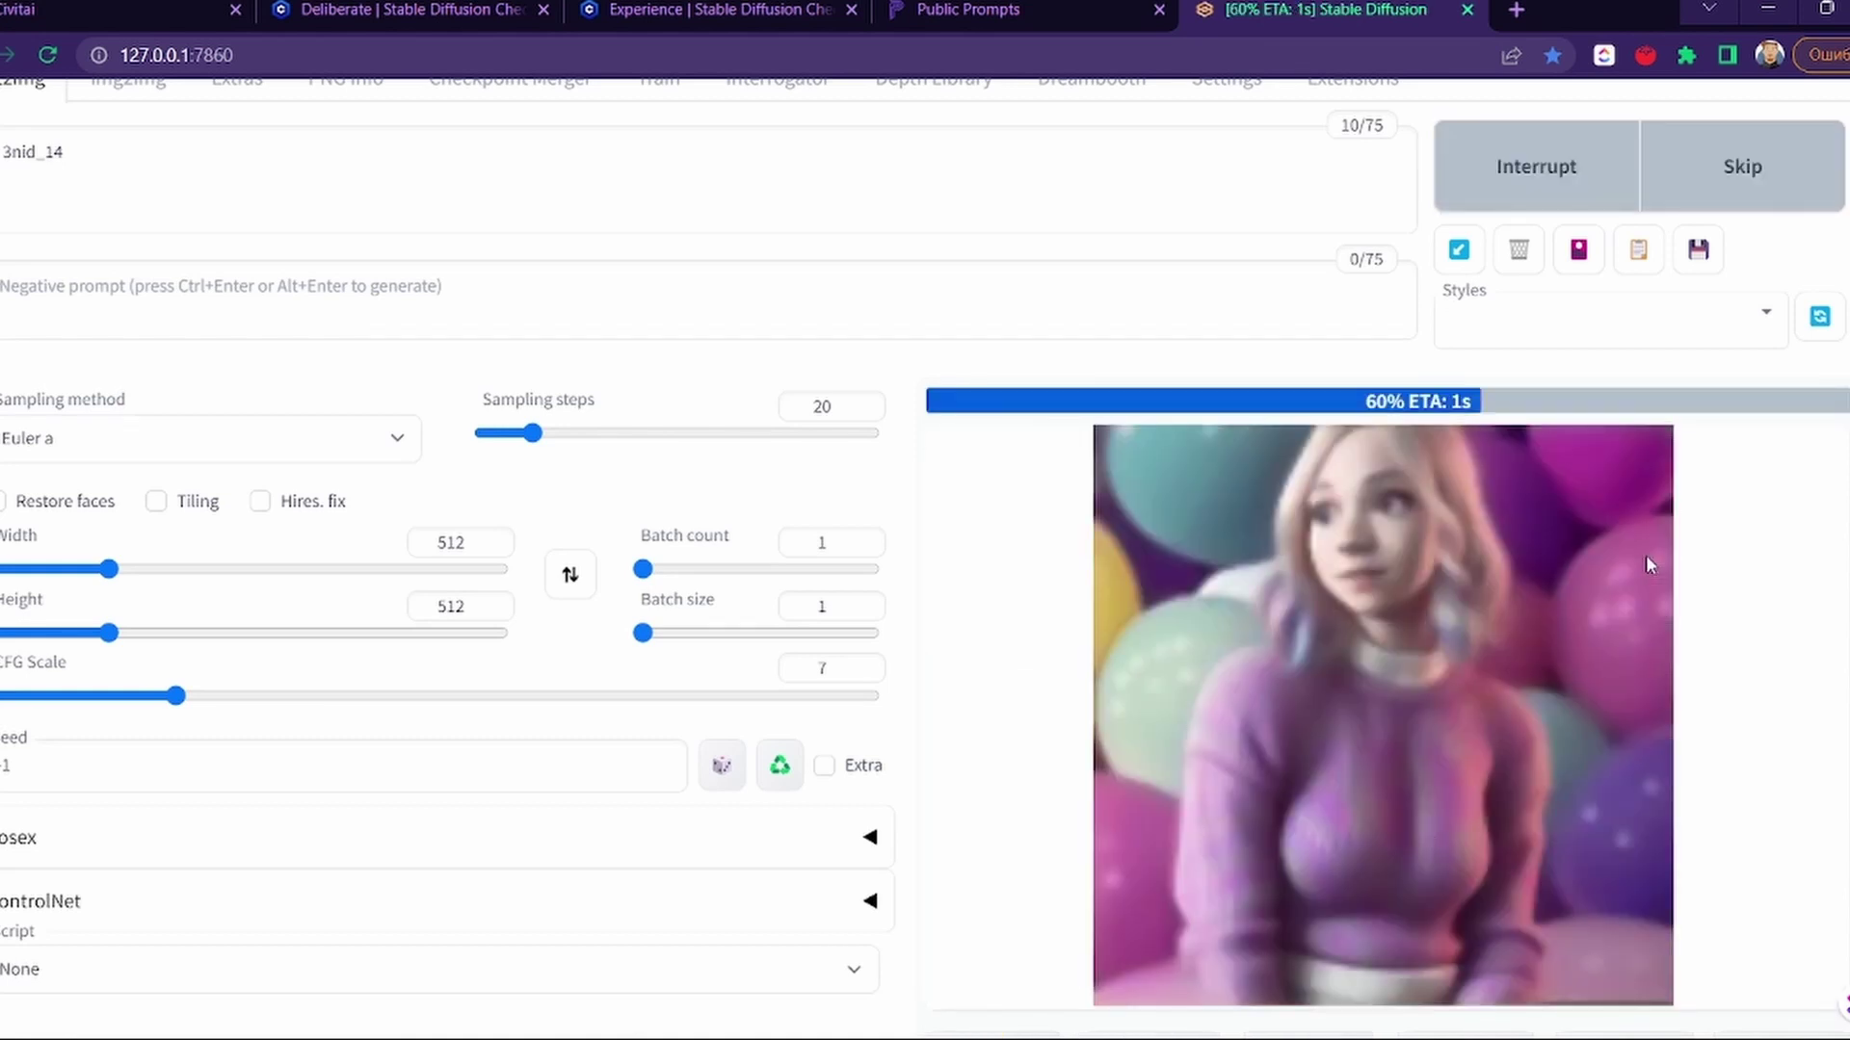
Step: Load the experience_70 checkpoint and generate two images from the 3nid_14 prompt with it
left_click(1578, 250)
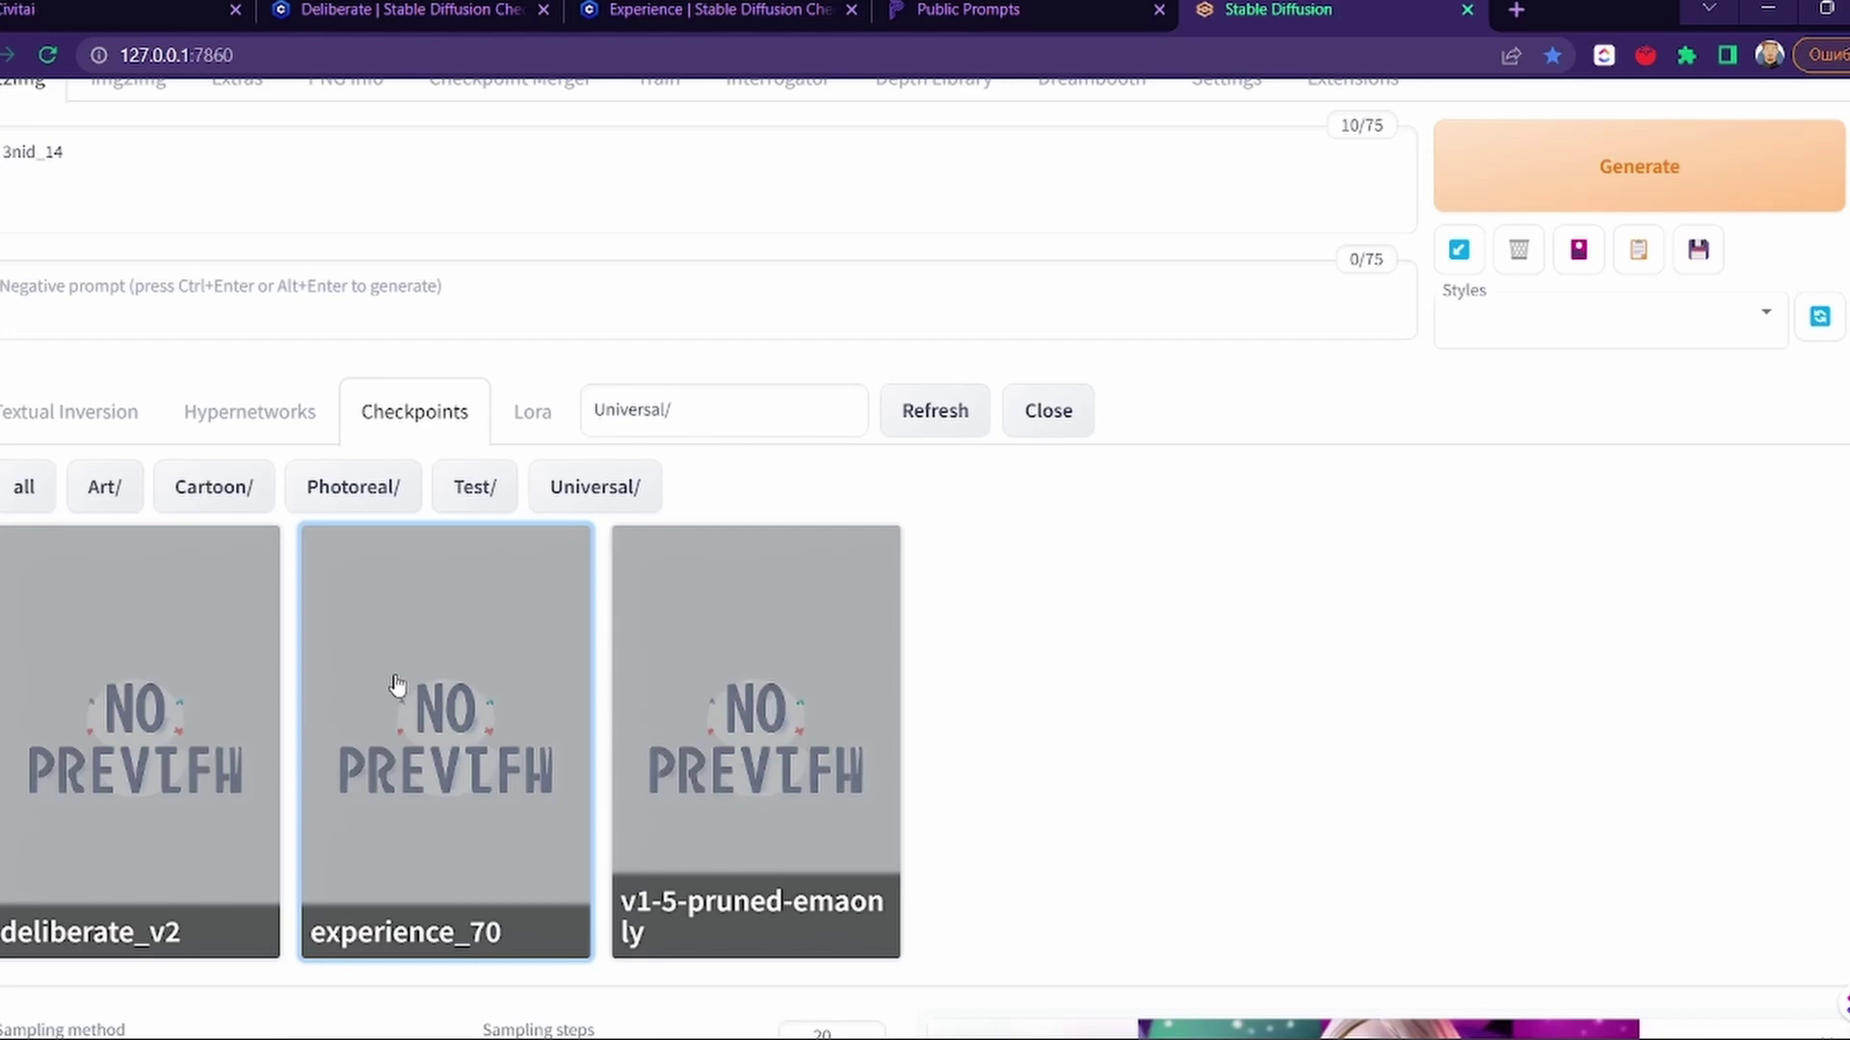
left_click(1576, 267)
scroll(1694, 480, "down", 3)
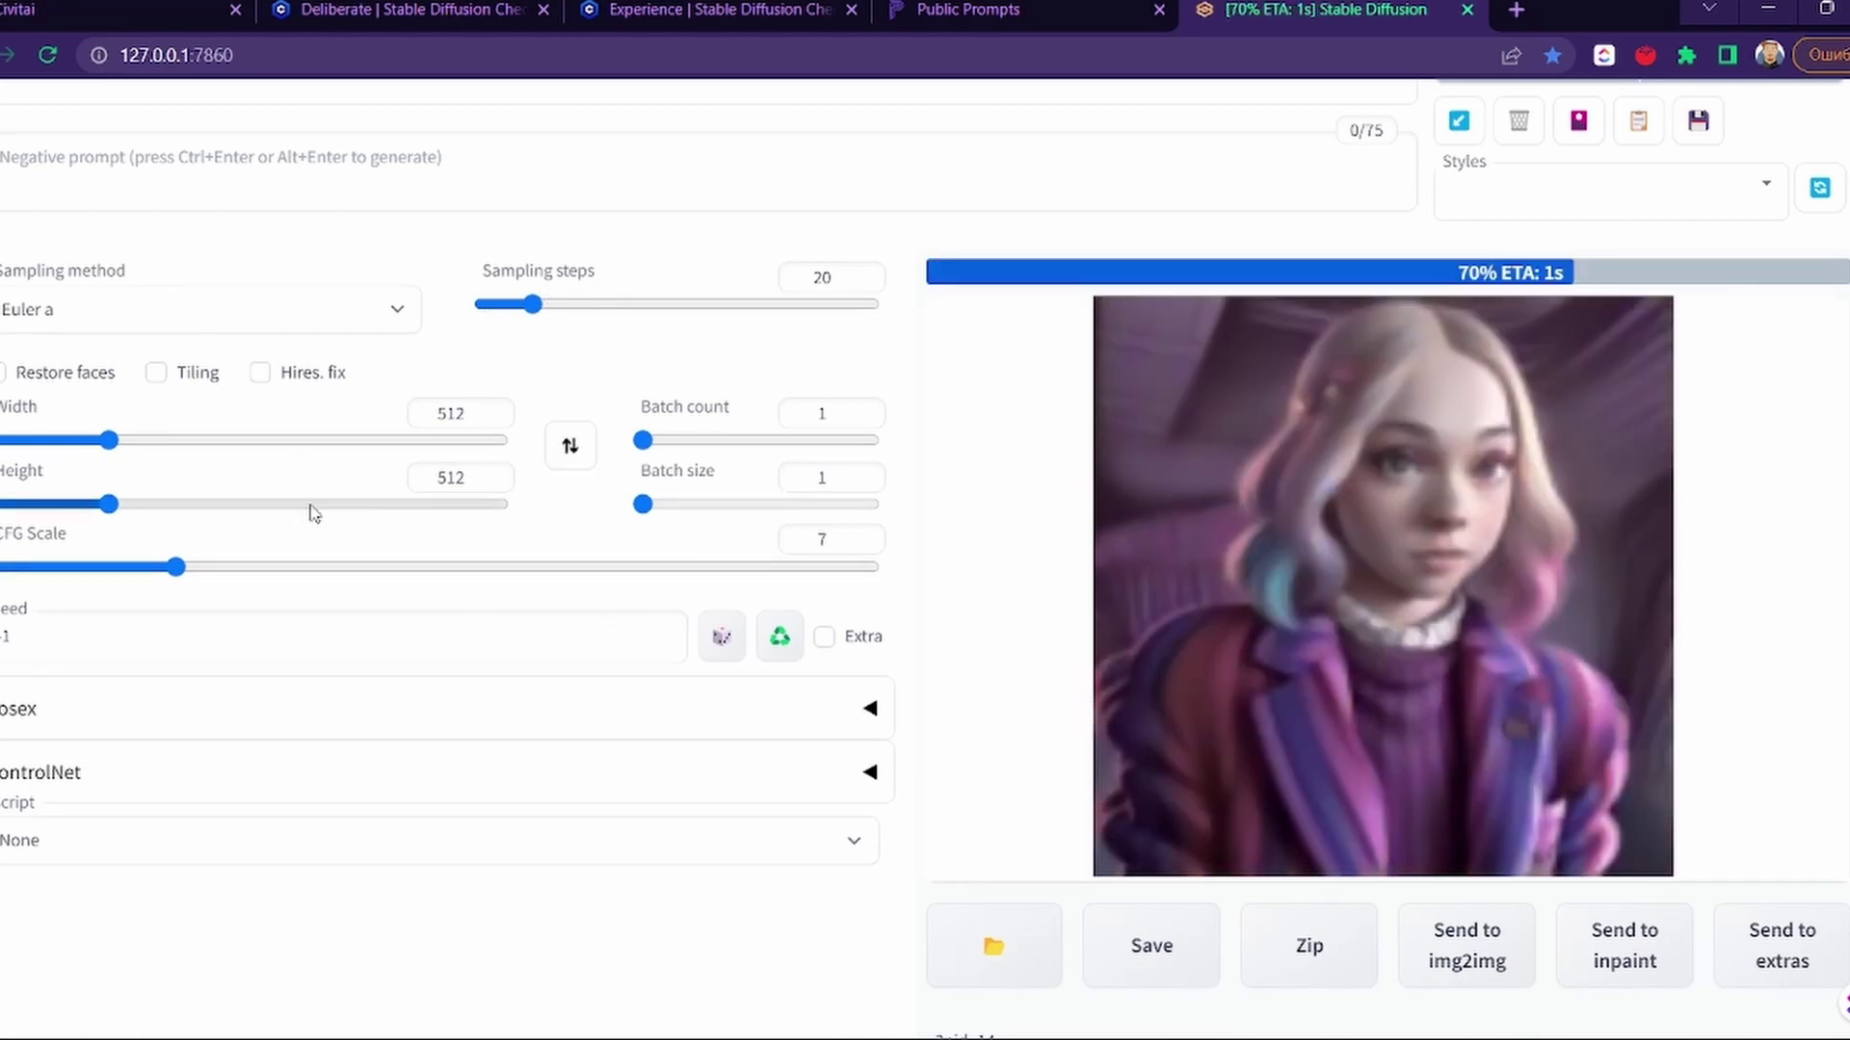
scroll(1693, 501, "up", 3)
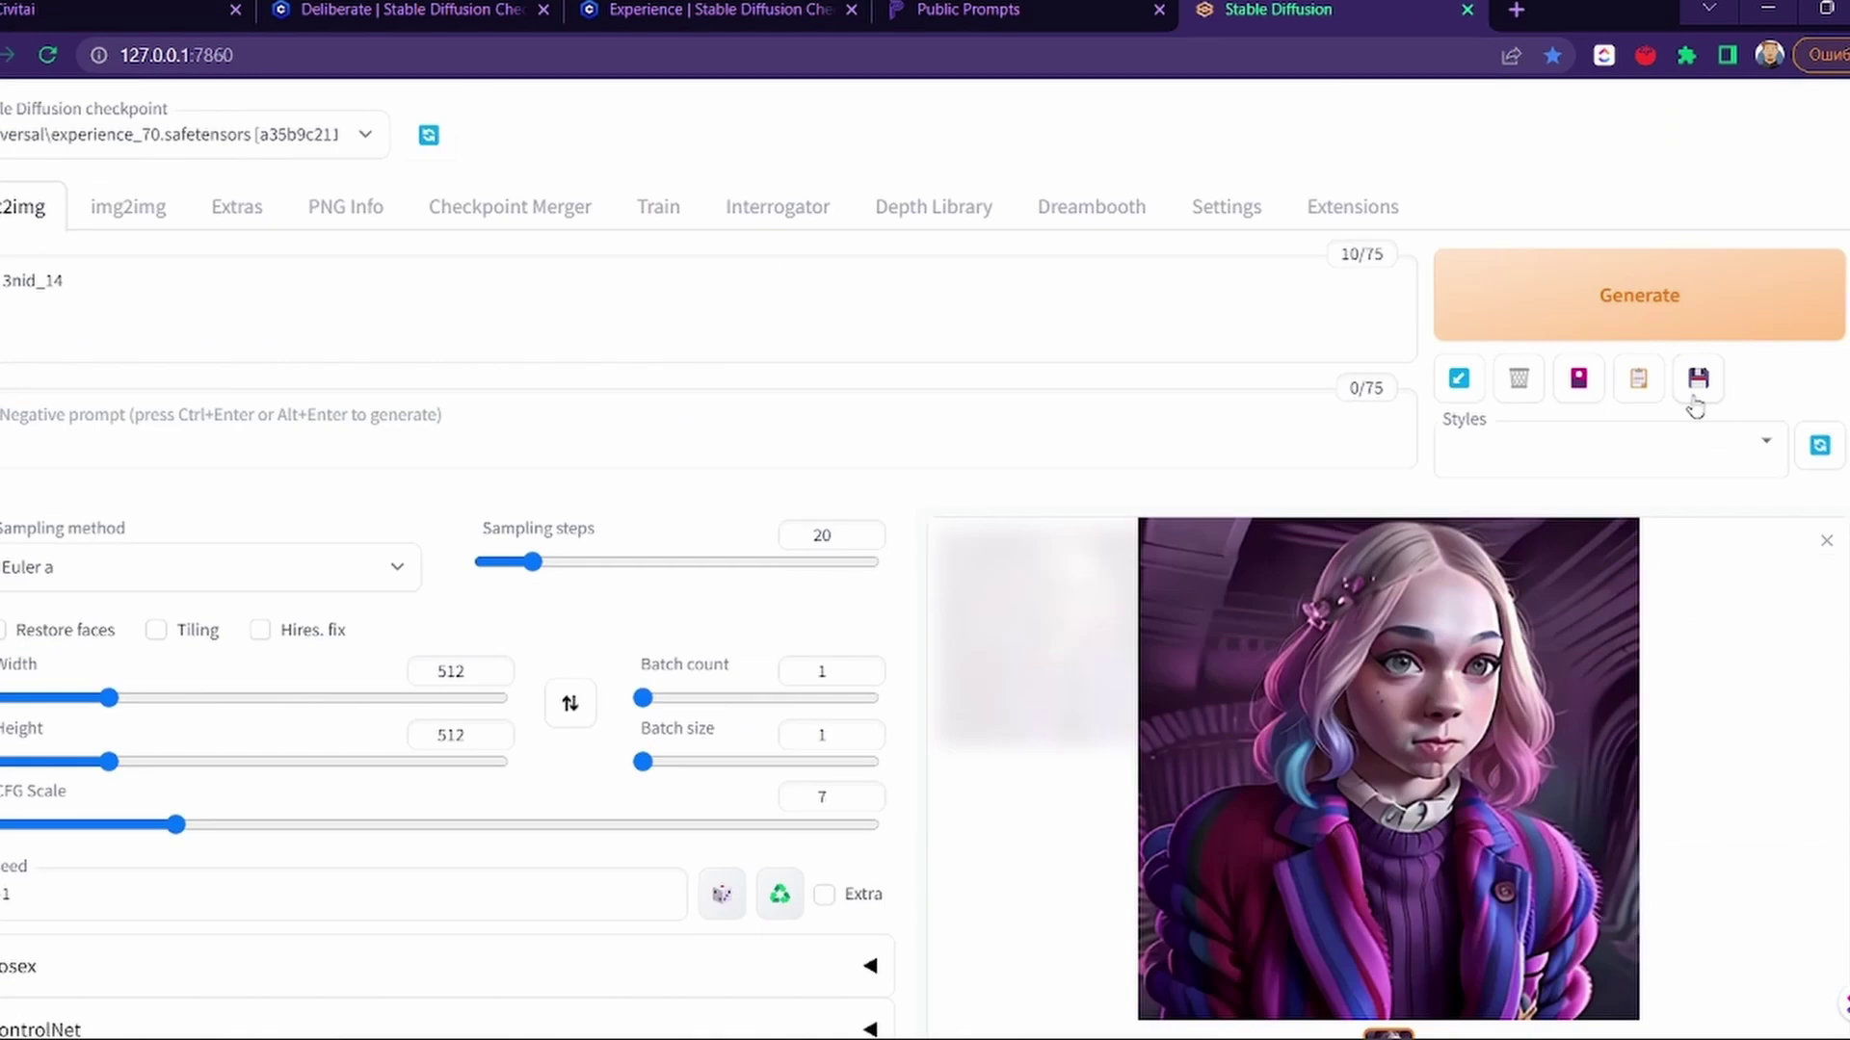
left_click(1685, 328)
scroll(1667, 530, "down", 5)
scroll(1676, 650, "up", 4)
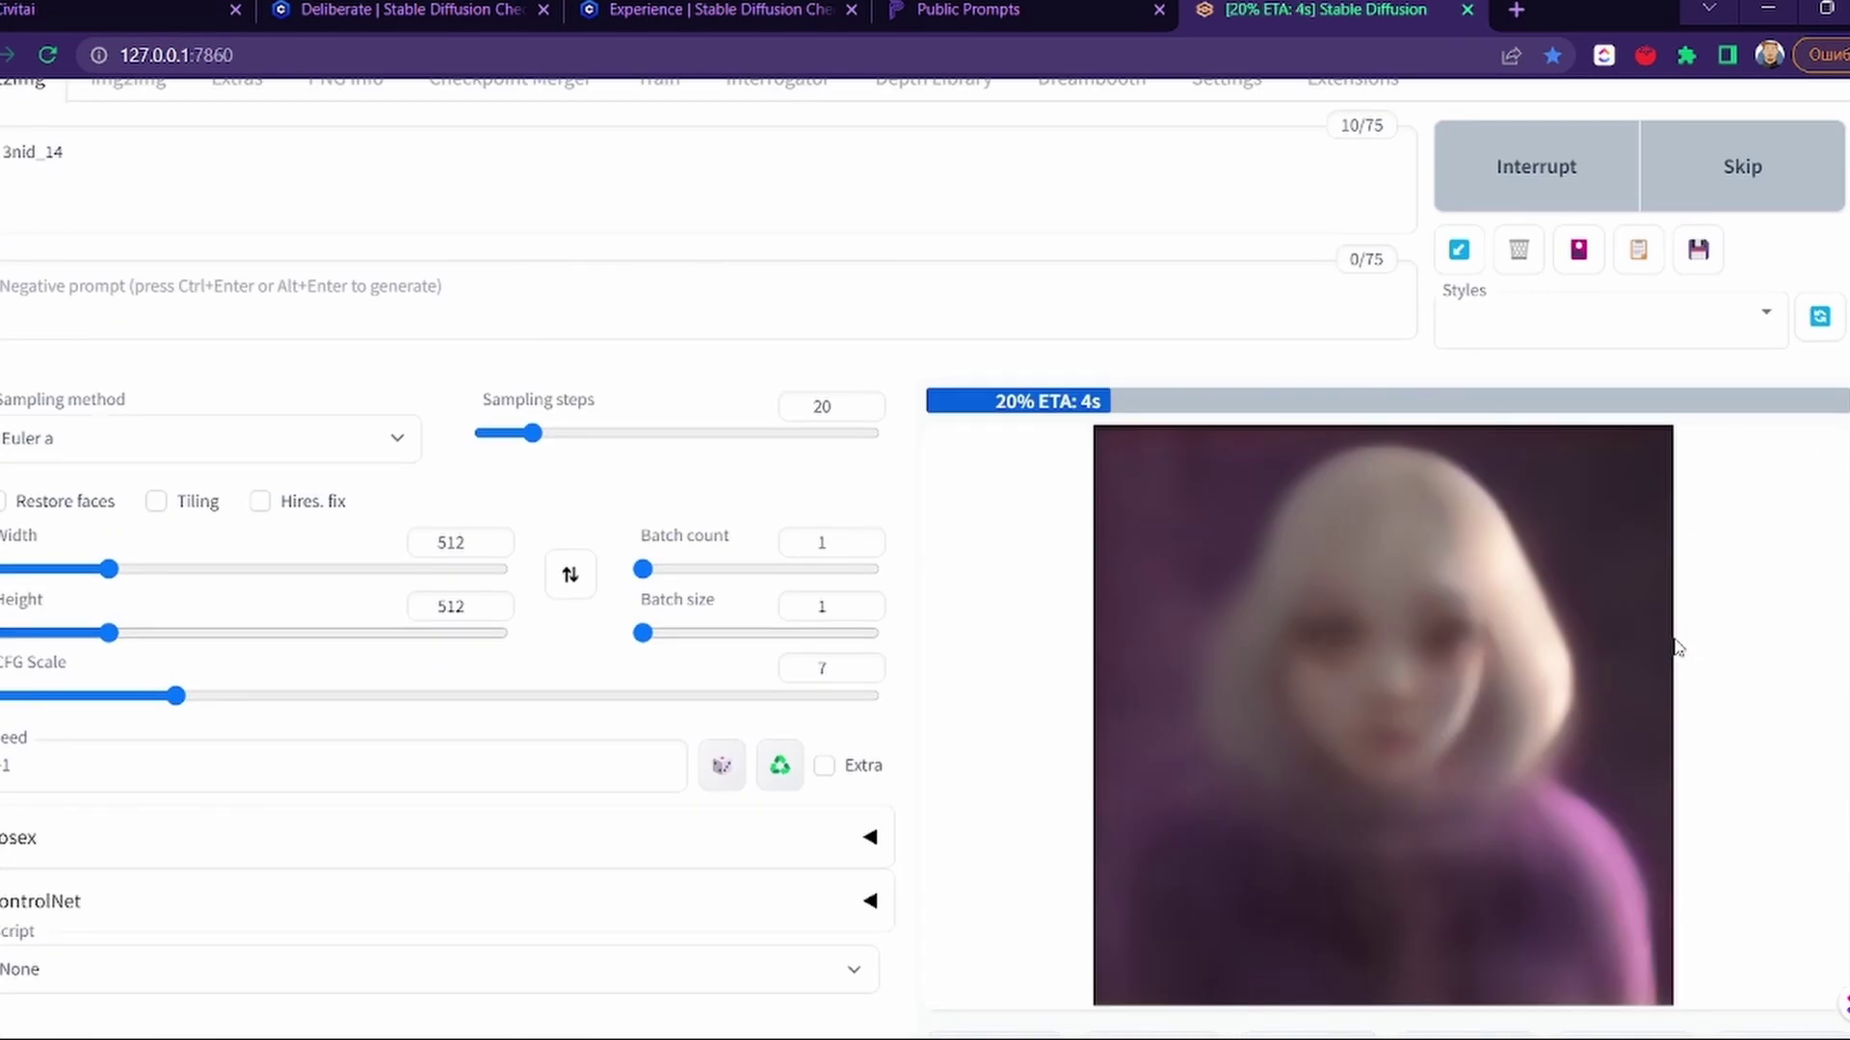
Step: Clear the 3nid_14 prompt and show the Textual Inversion embeddings of all categories
double_click(72, 152)
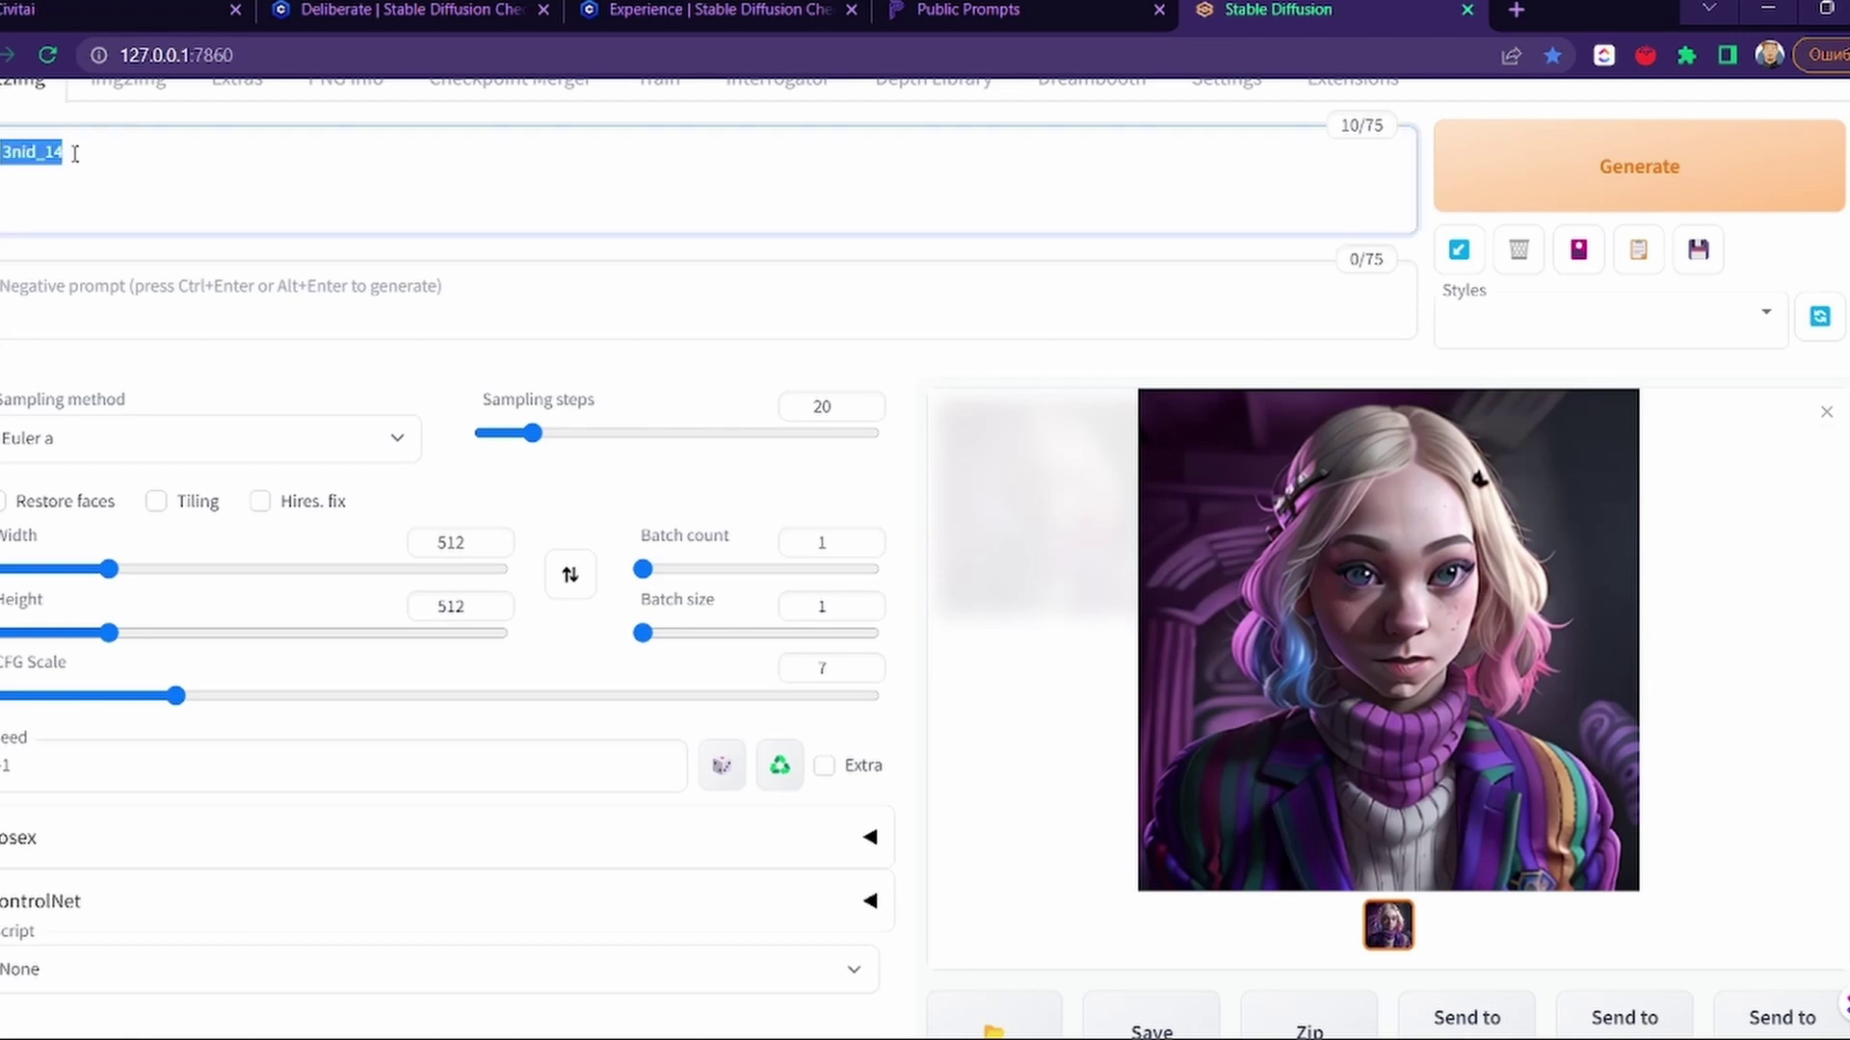
key("BackSpace")
left_click(1578, 250)
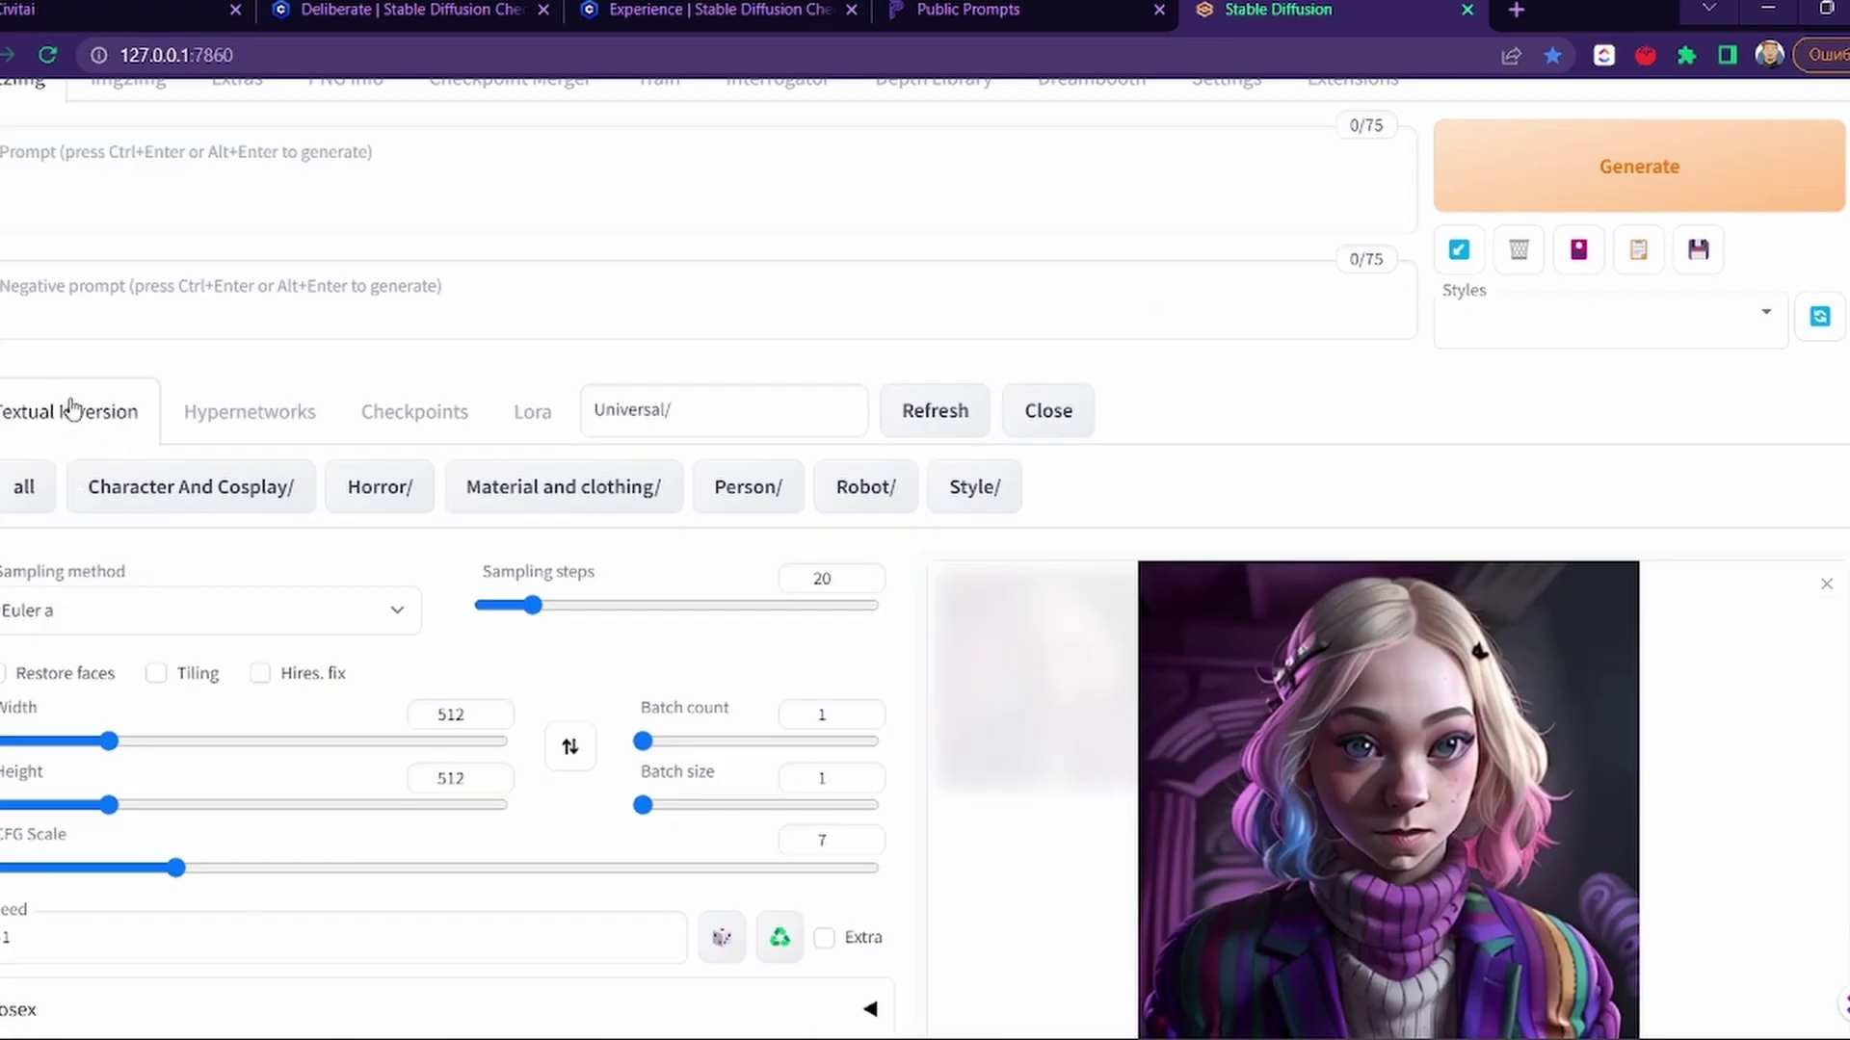
left_click(29, 488)
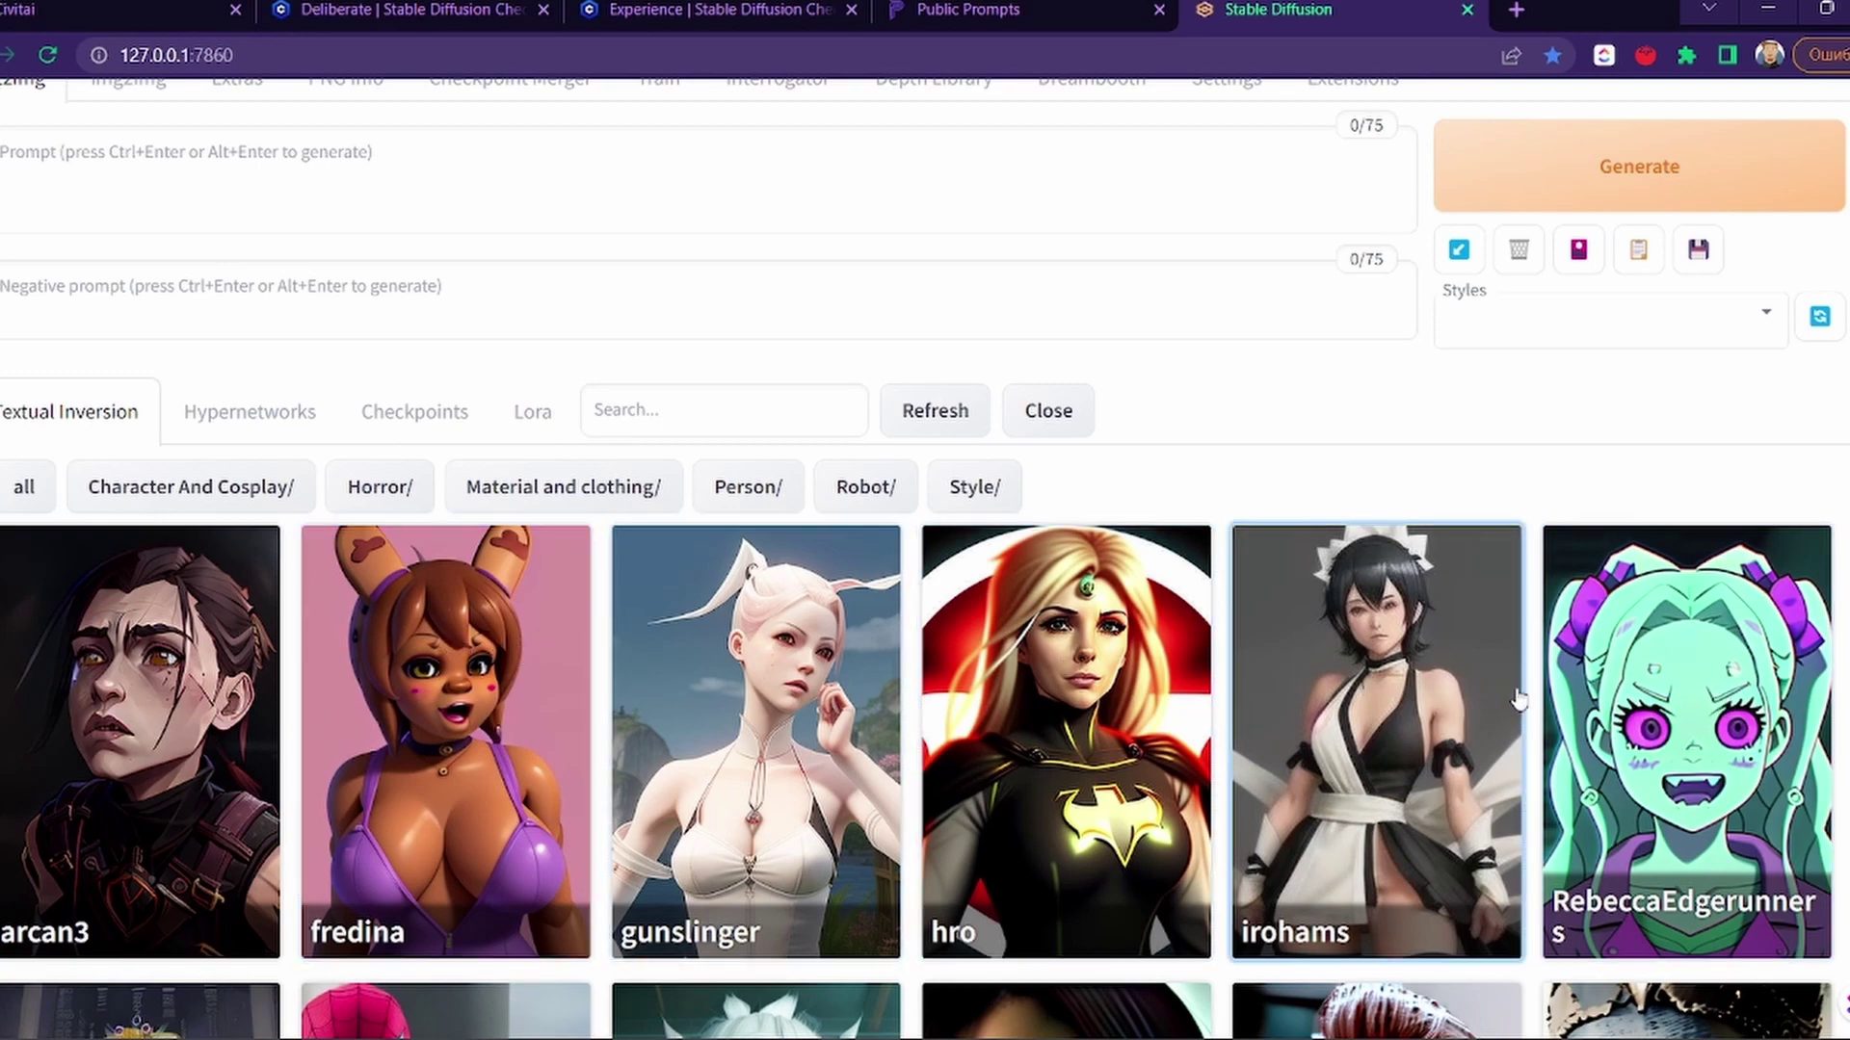
scroll(429, 281, "up", 2)
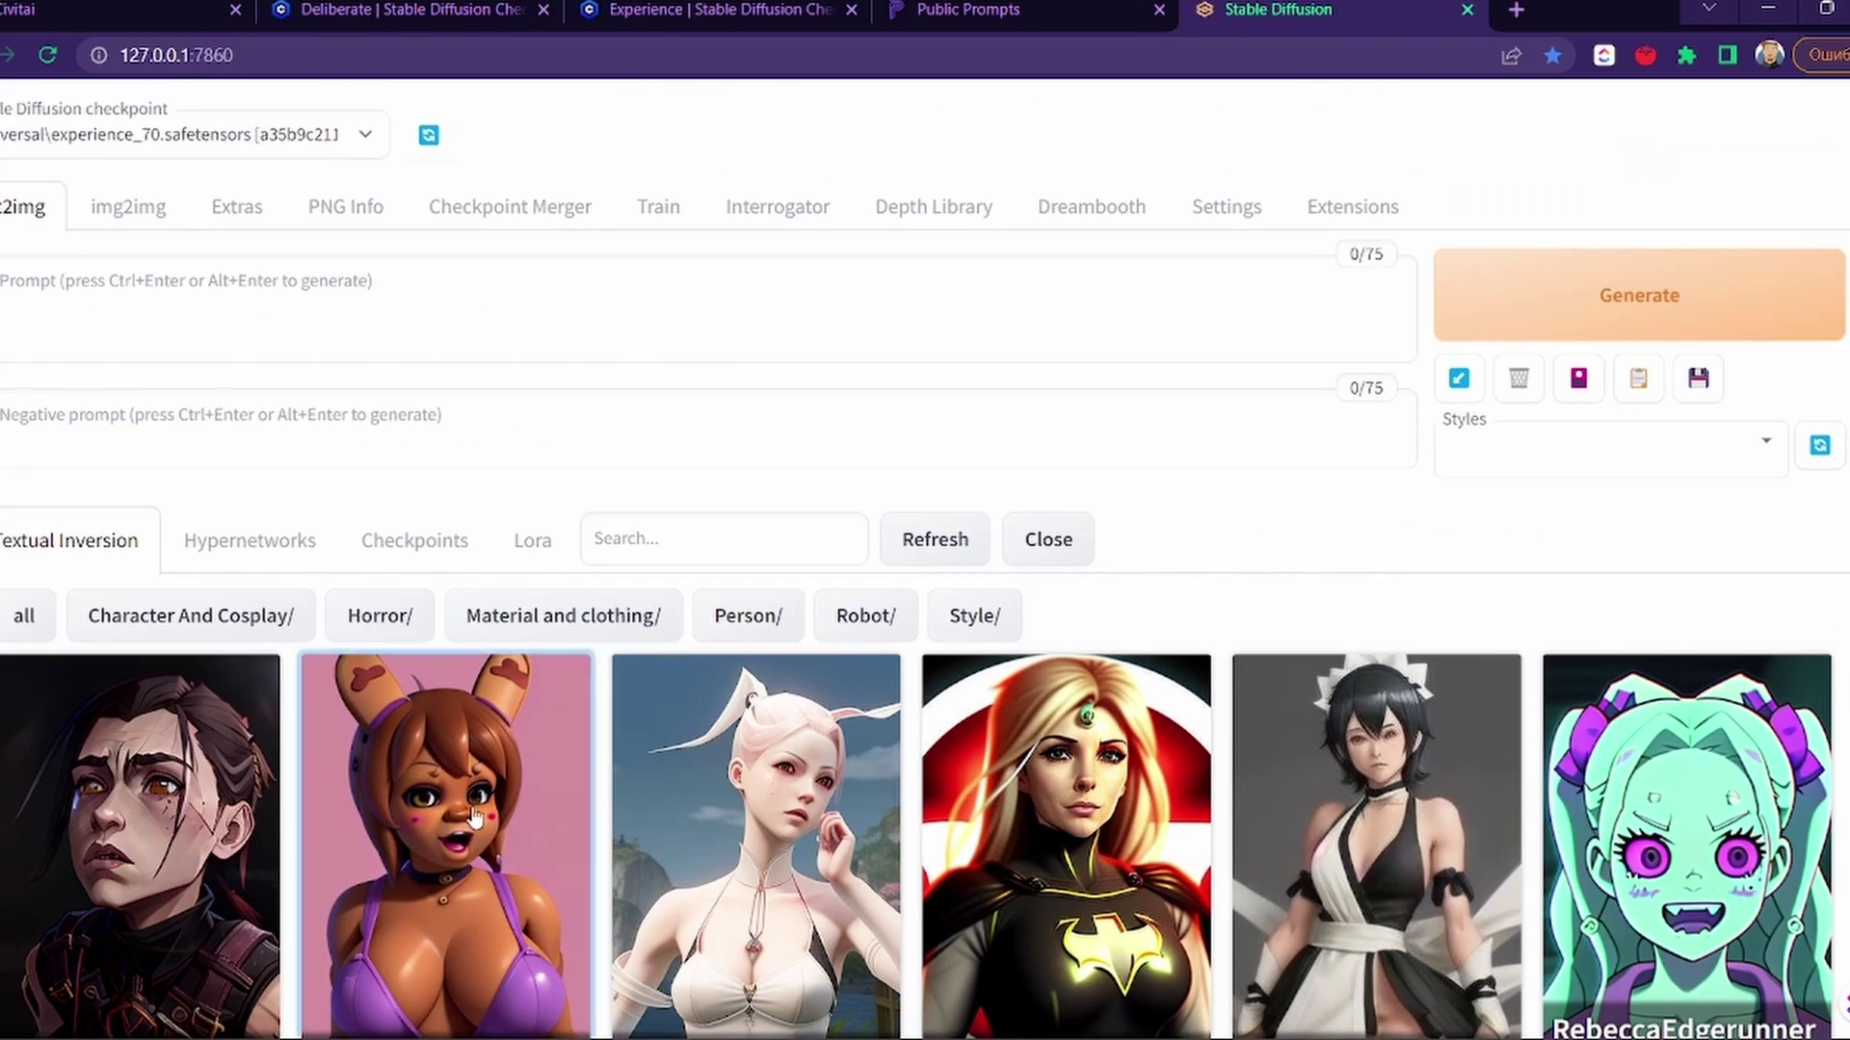
Step: Insert the arcan3 embedding into the main prompt as a trial and remove it again
left_click(157, 784)
left_click(139, 273)
key("ctrl+a")
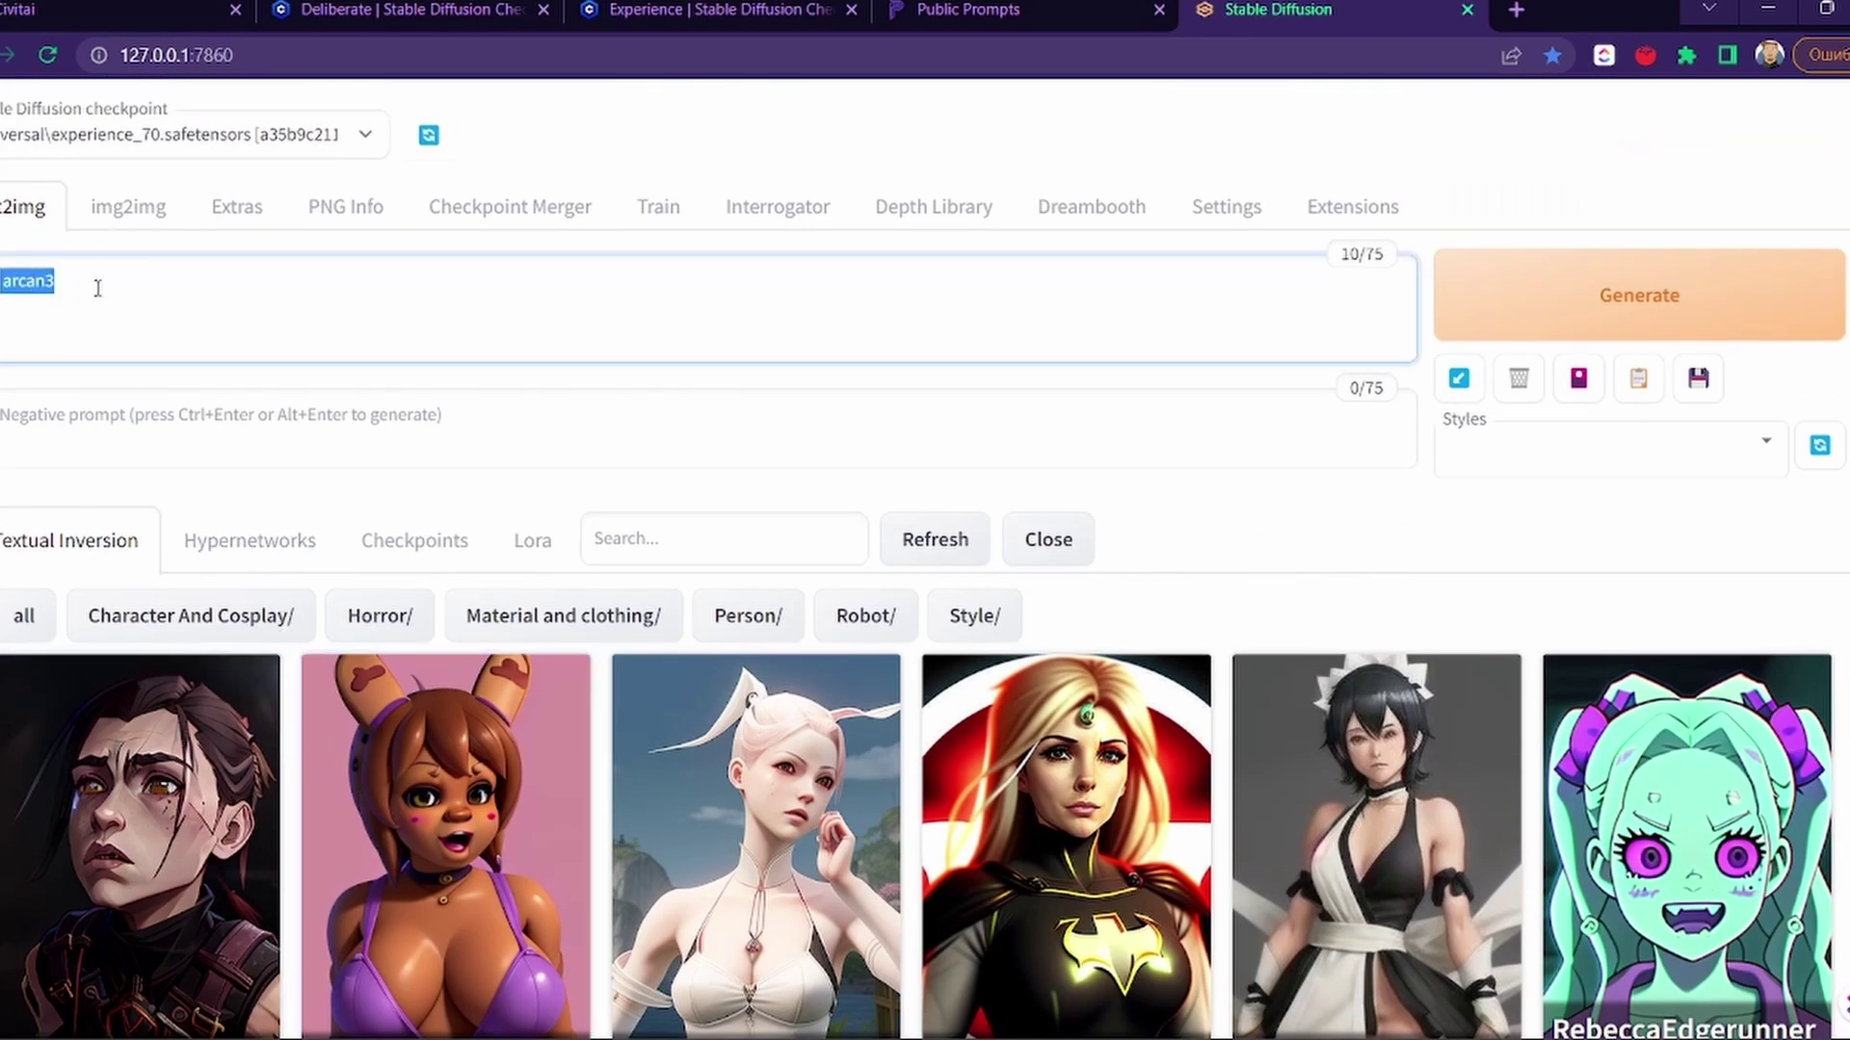
left_click(219, 308)
key("BackSpace")
key("BackSpace")
key("BackSpace")
key("BackSpace")
key("BackSpace")
key("BackSpace")
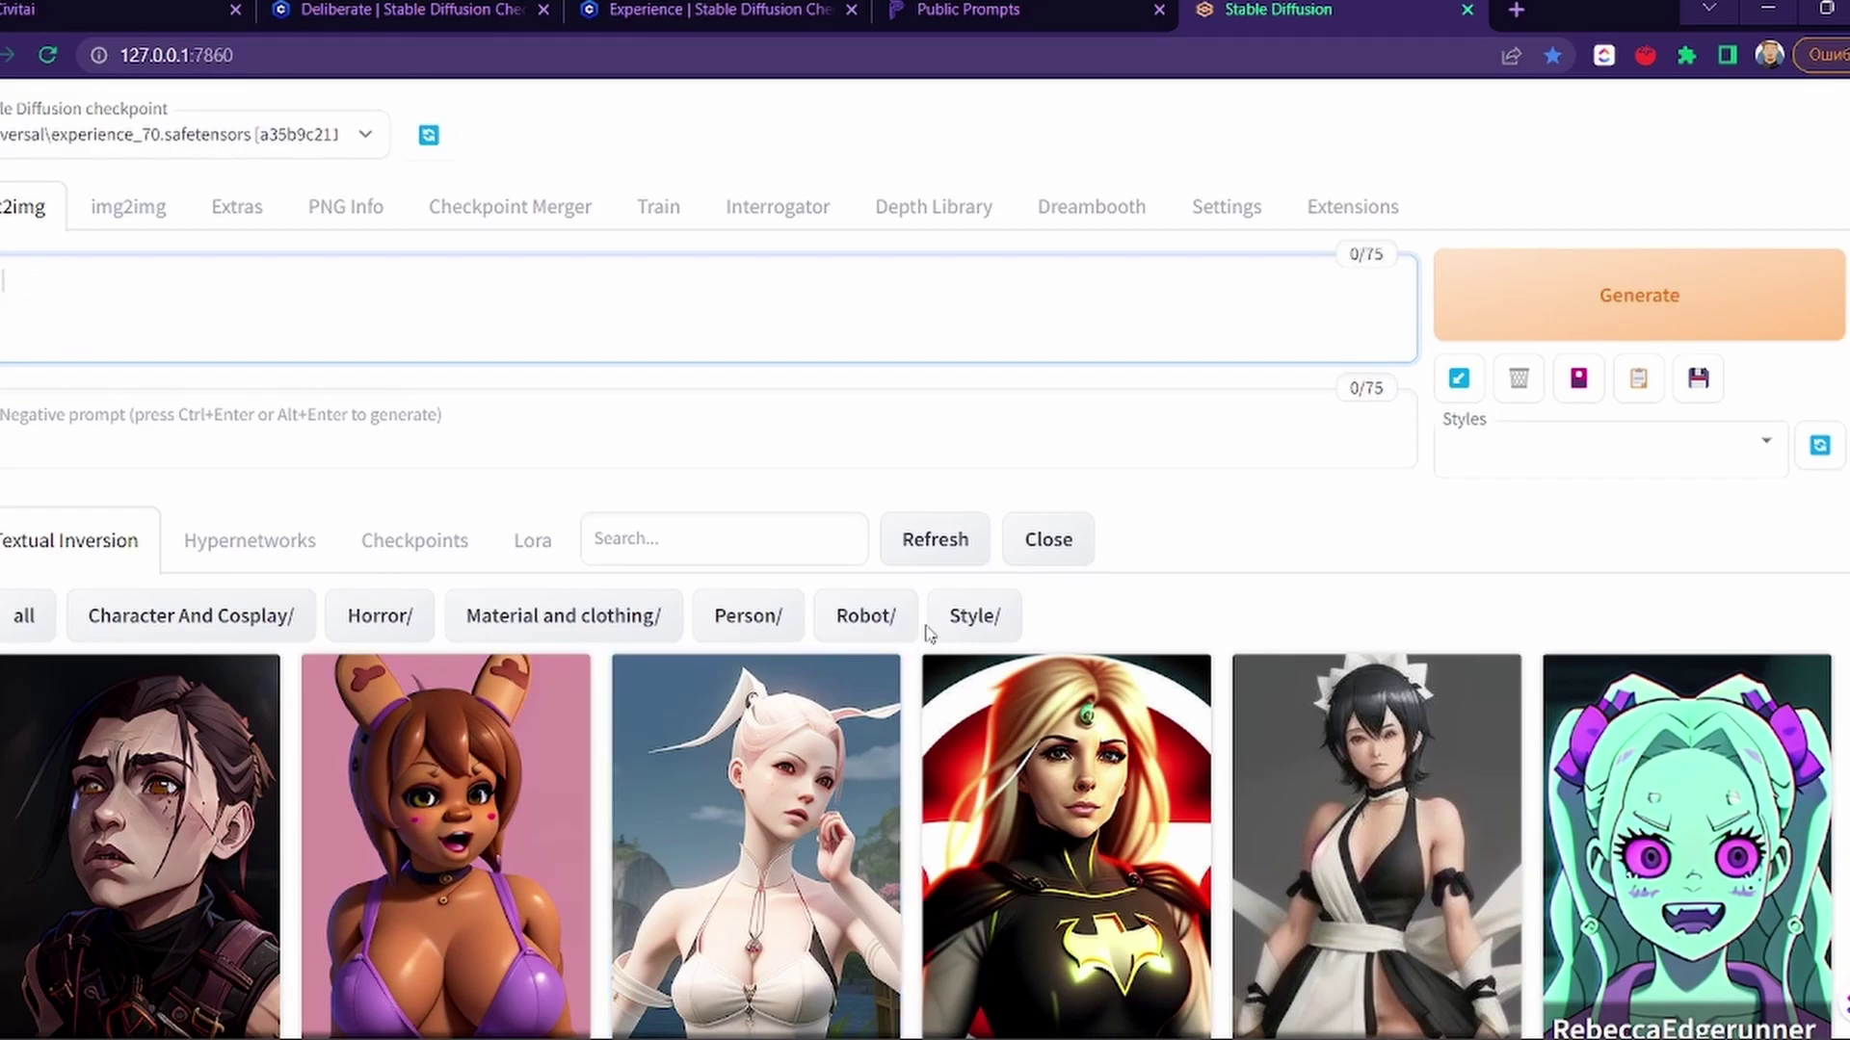
Step: Filter the Textual Inversion embeddings to the Style category and examine its cards
left_click(973, 615)
scroll(1060, 674, "down", 5)
scroll(1060, 674, "up", 3)
scroll(1218, 710, "down", 10)
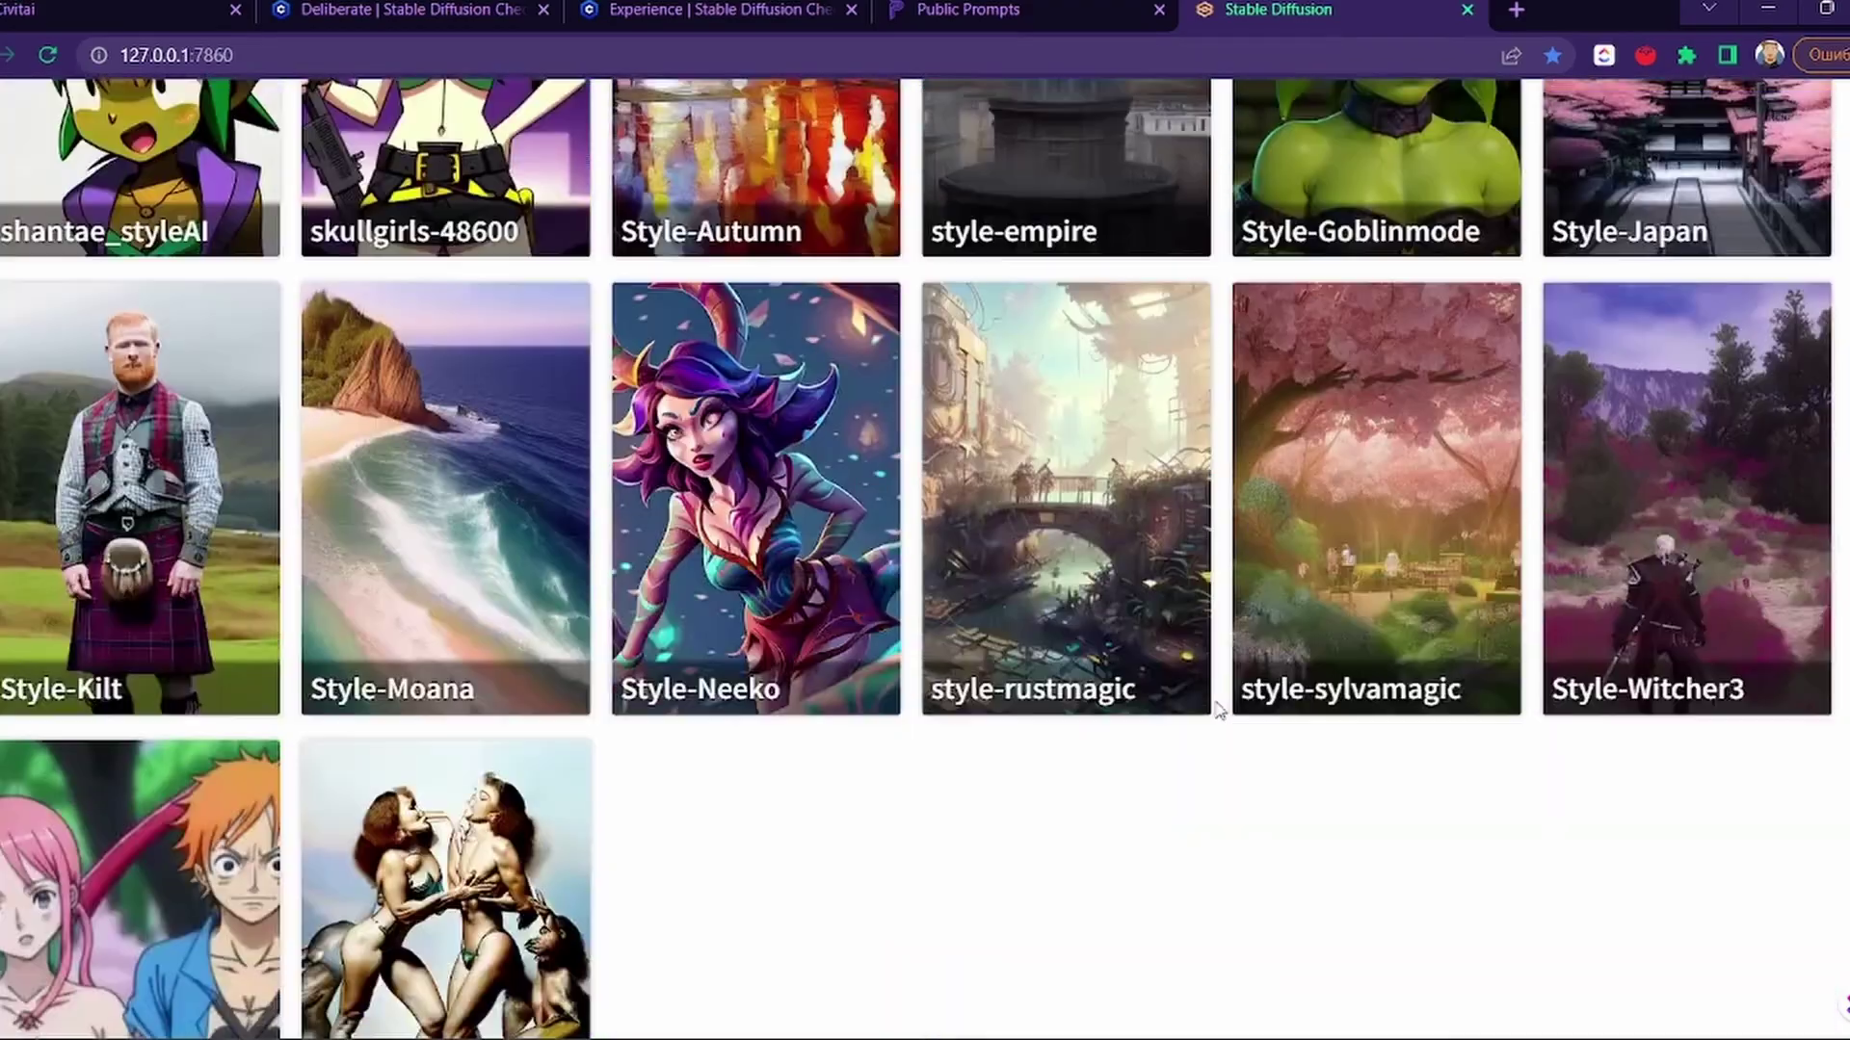
scroll(1218, 709, "up", 12)
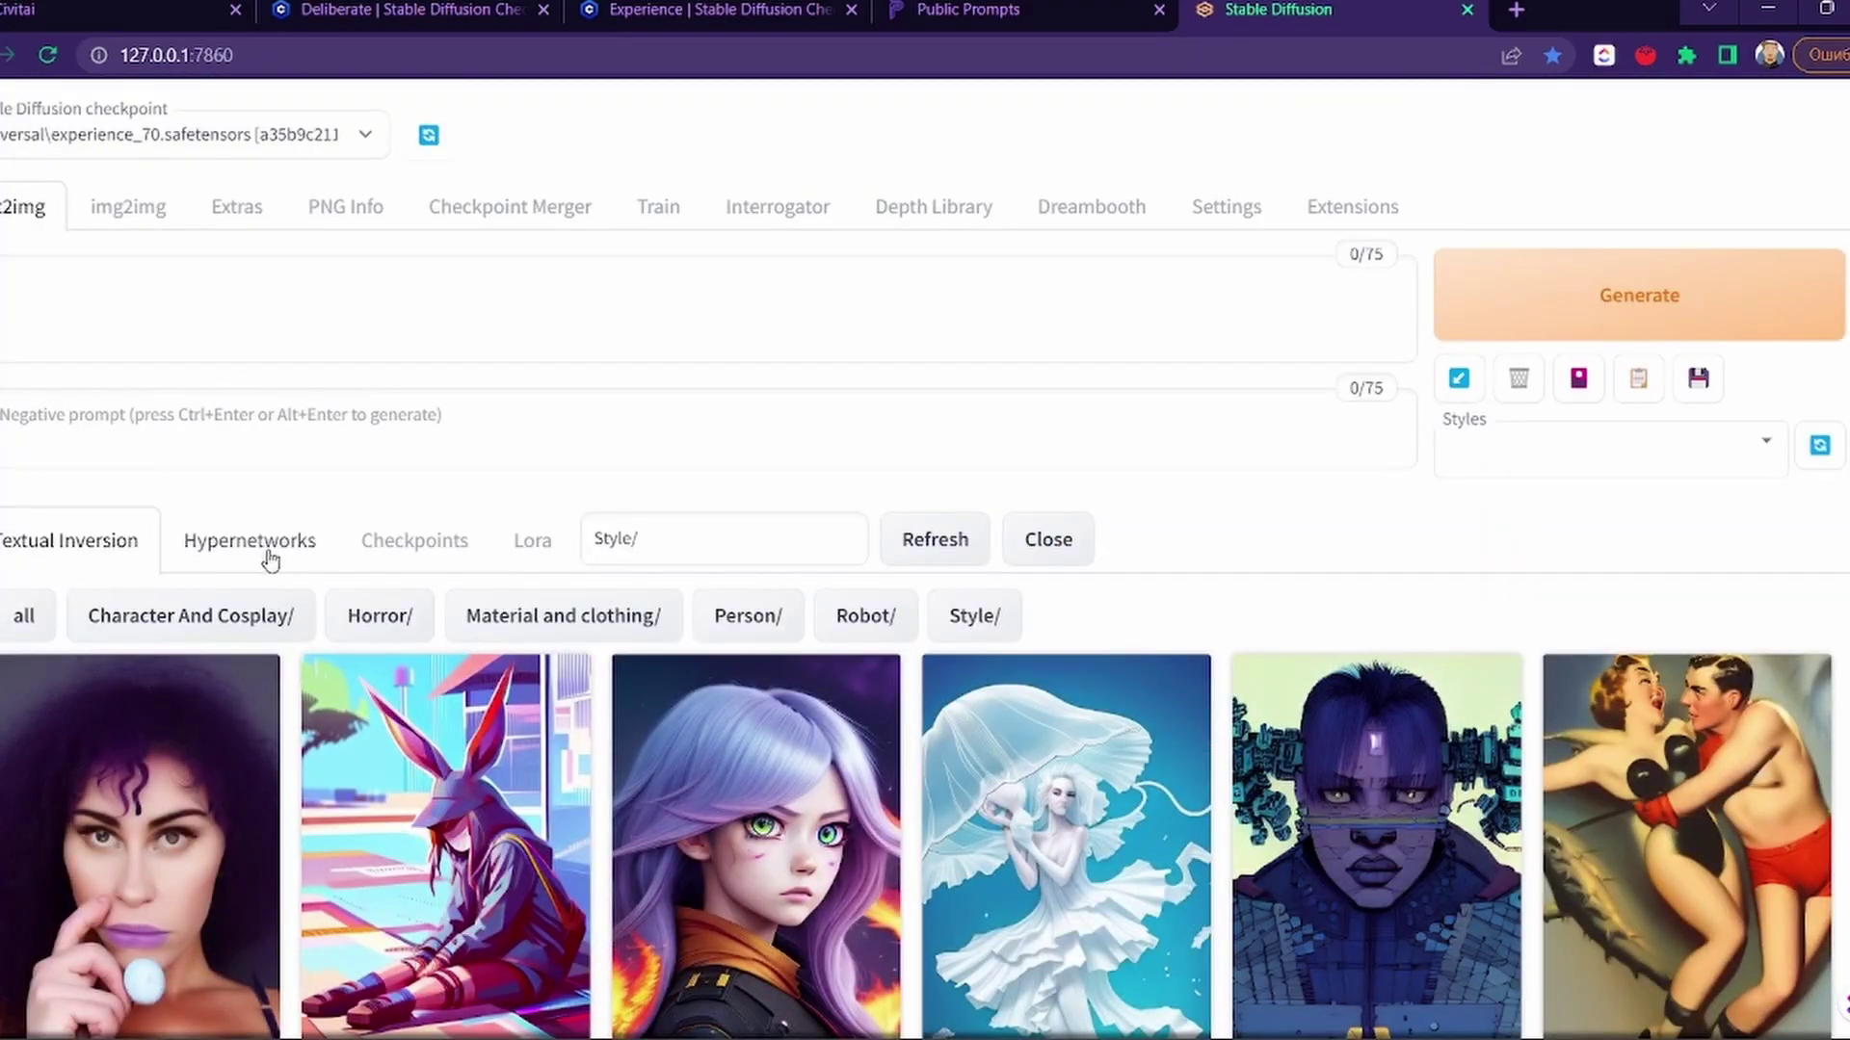
Step: Highlight the directory path for Hypernetworks and show the Lora networks of the Models category
left_click(271, 561)
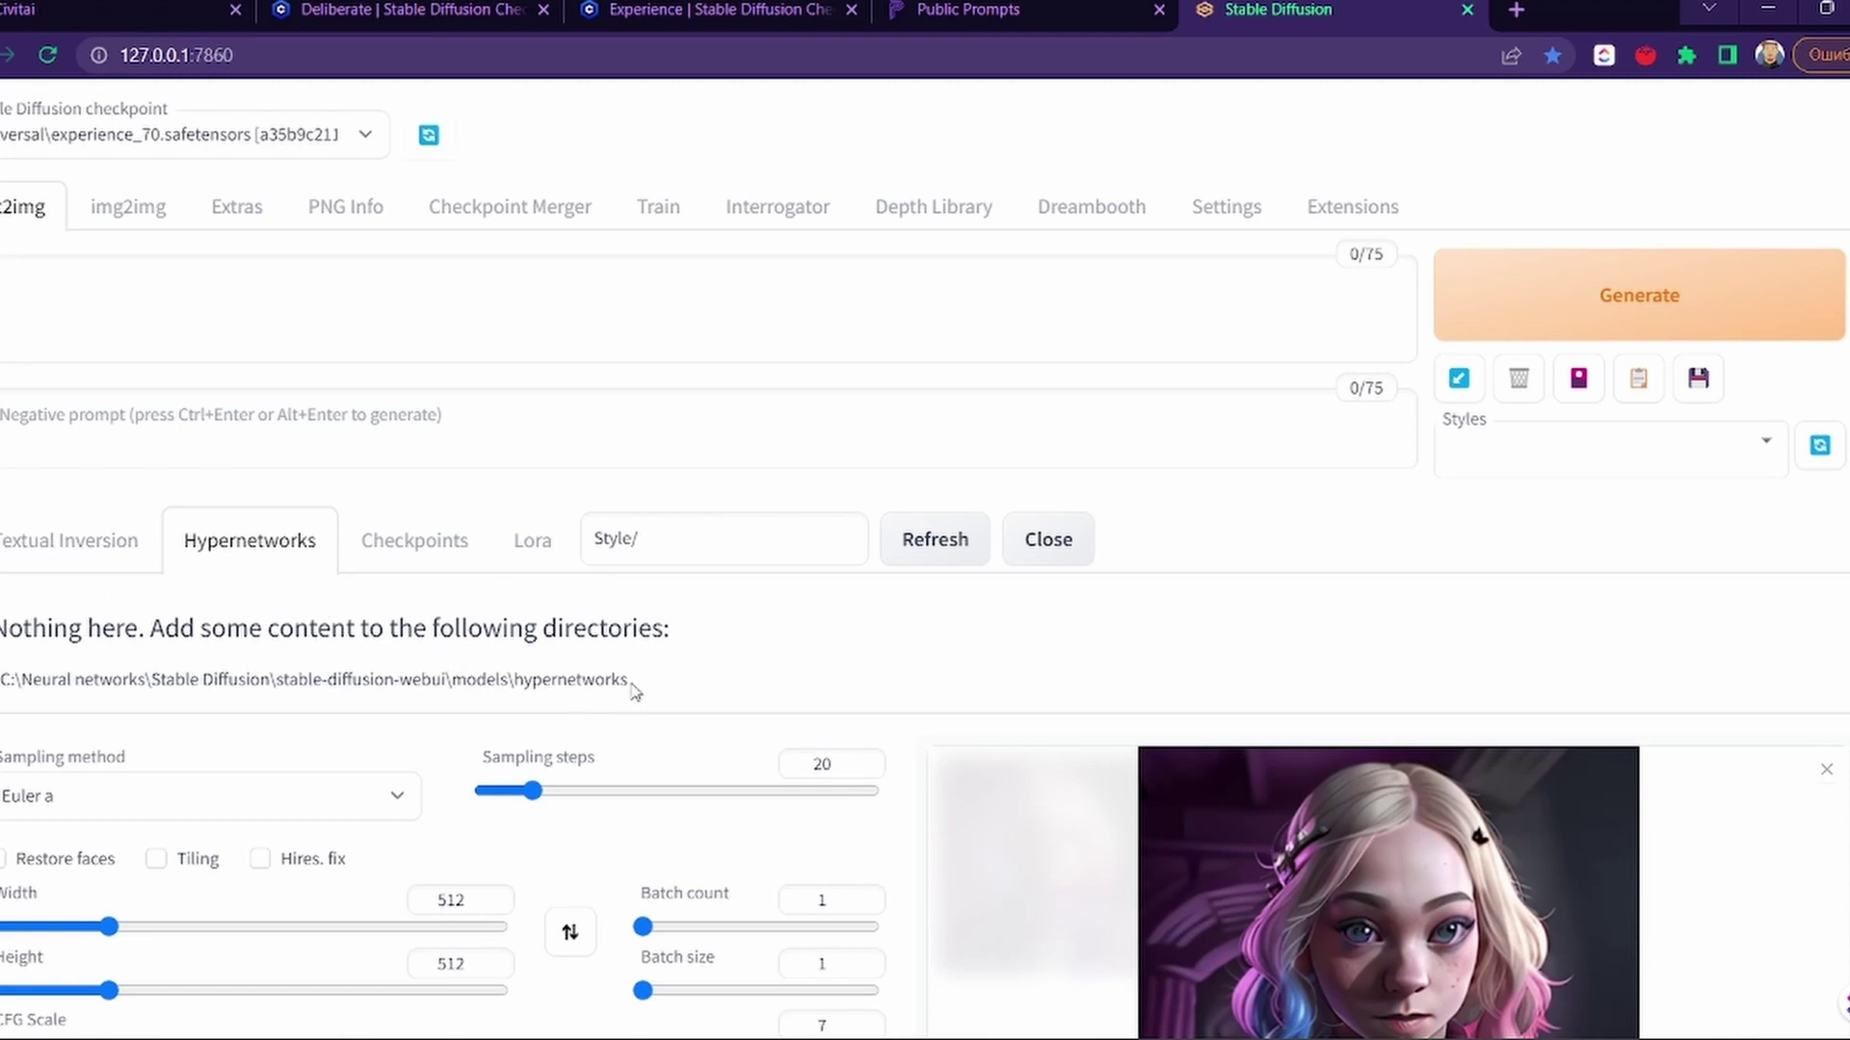
left_click_drag(628, 681, 3, 679)
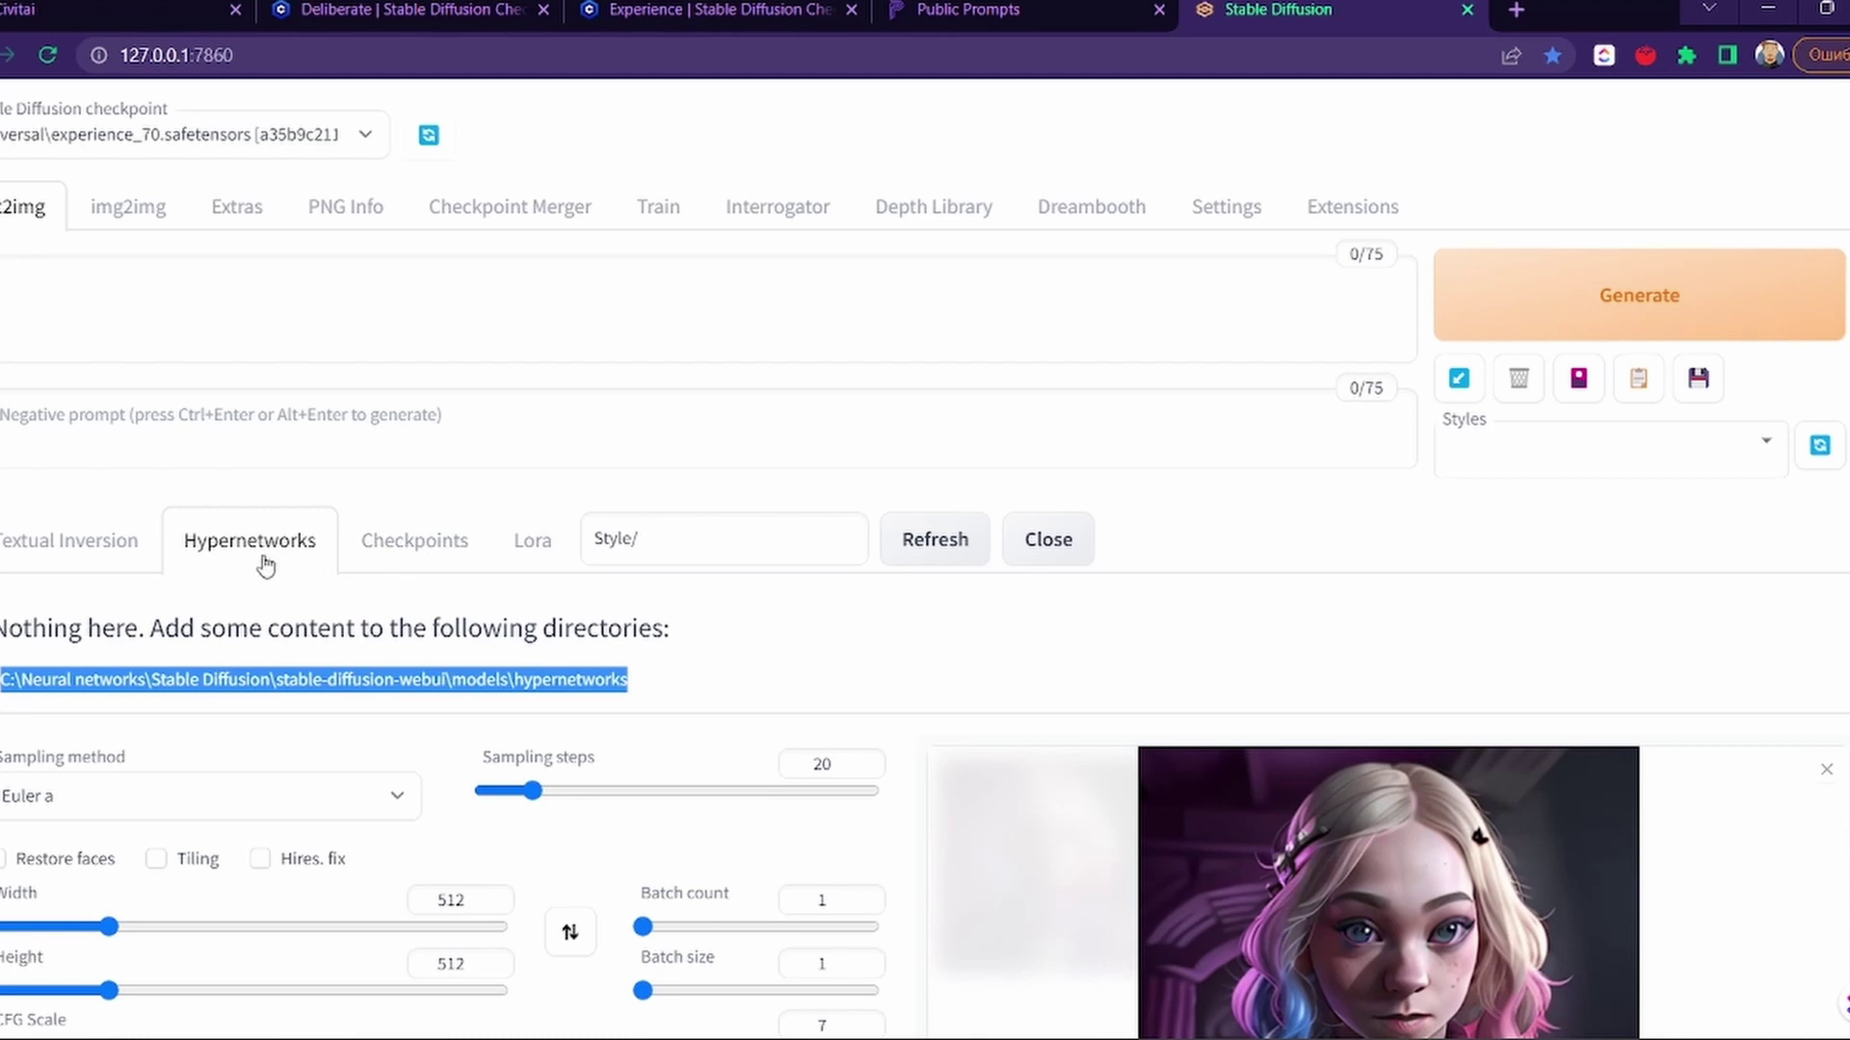
left_click(523, 564)
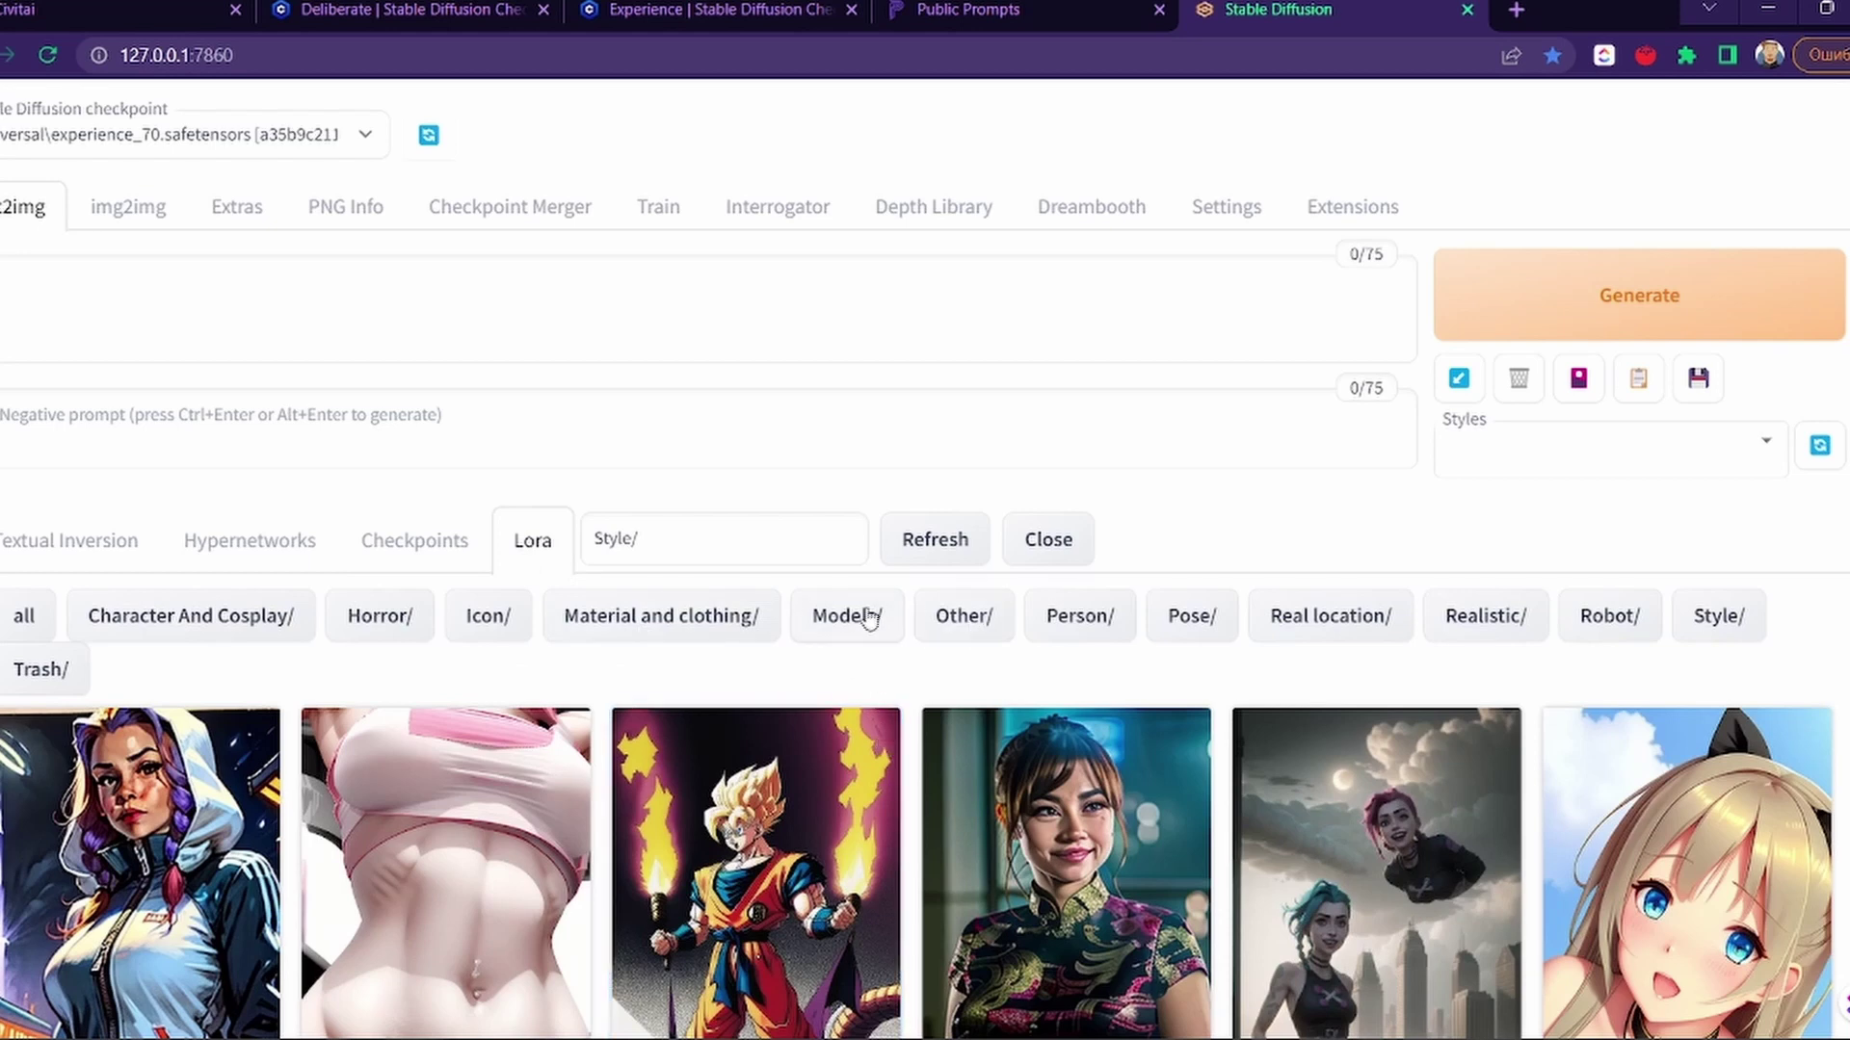
left_click(847, 615)
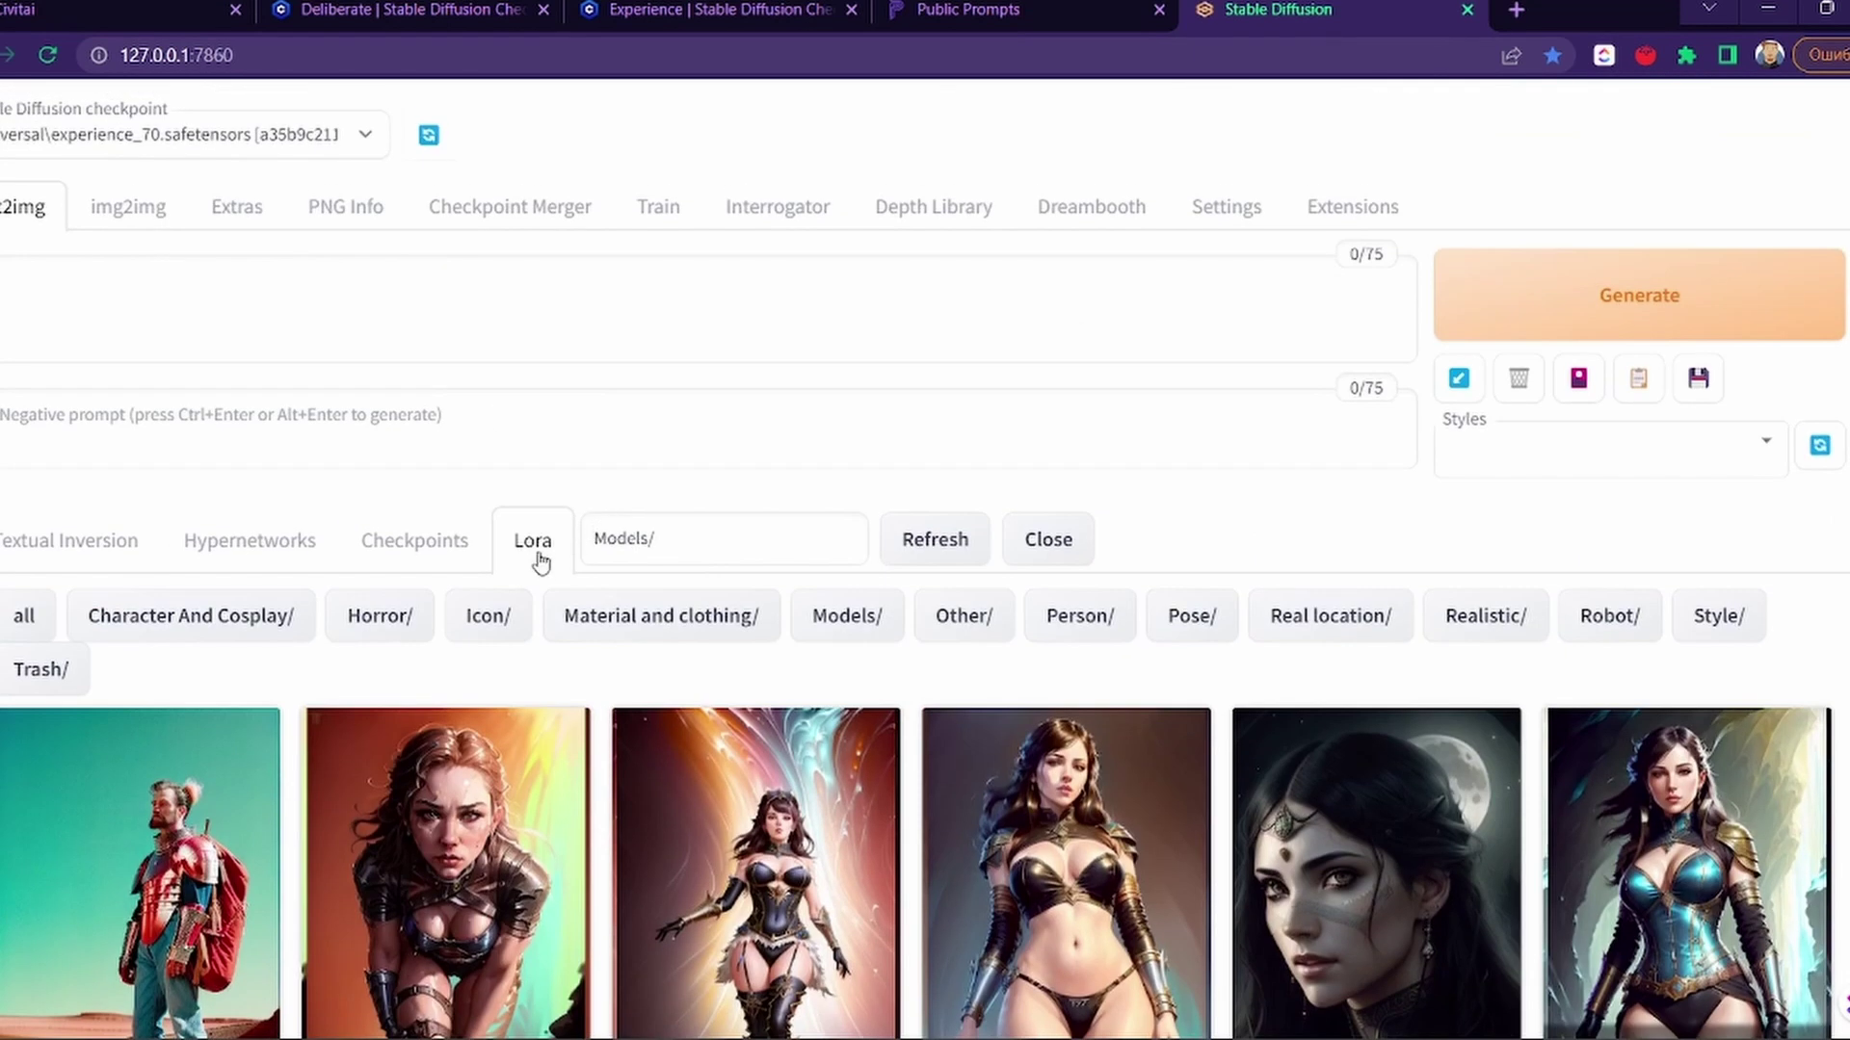
Step: Switch to Civitai and examine its model type filter options and the highest-rated checkpoint listings
left_click(115, 10)
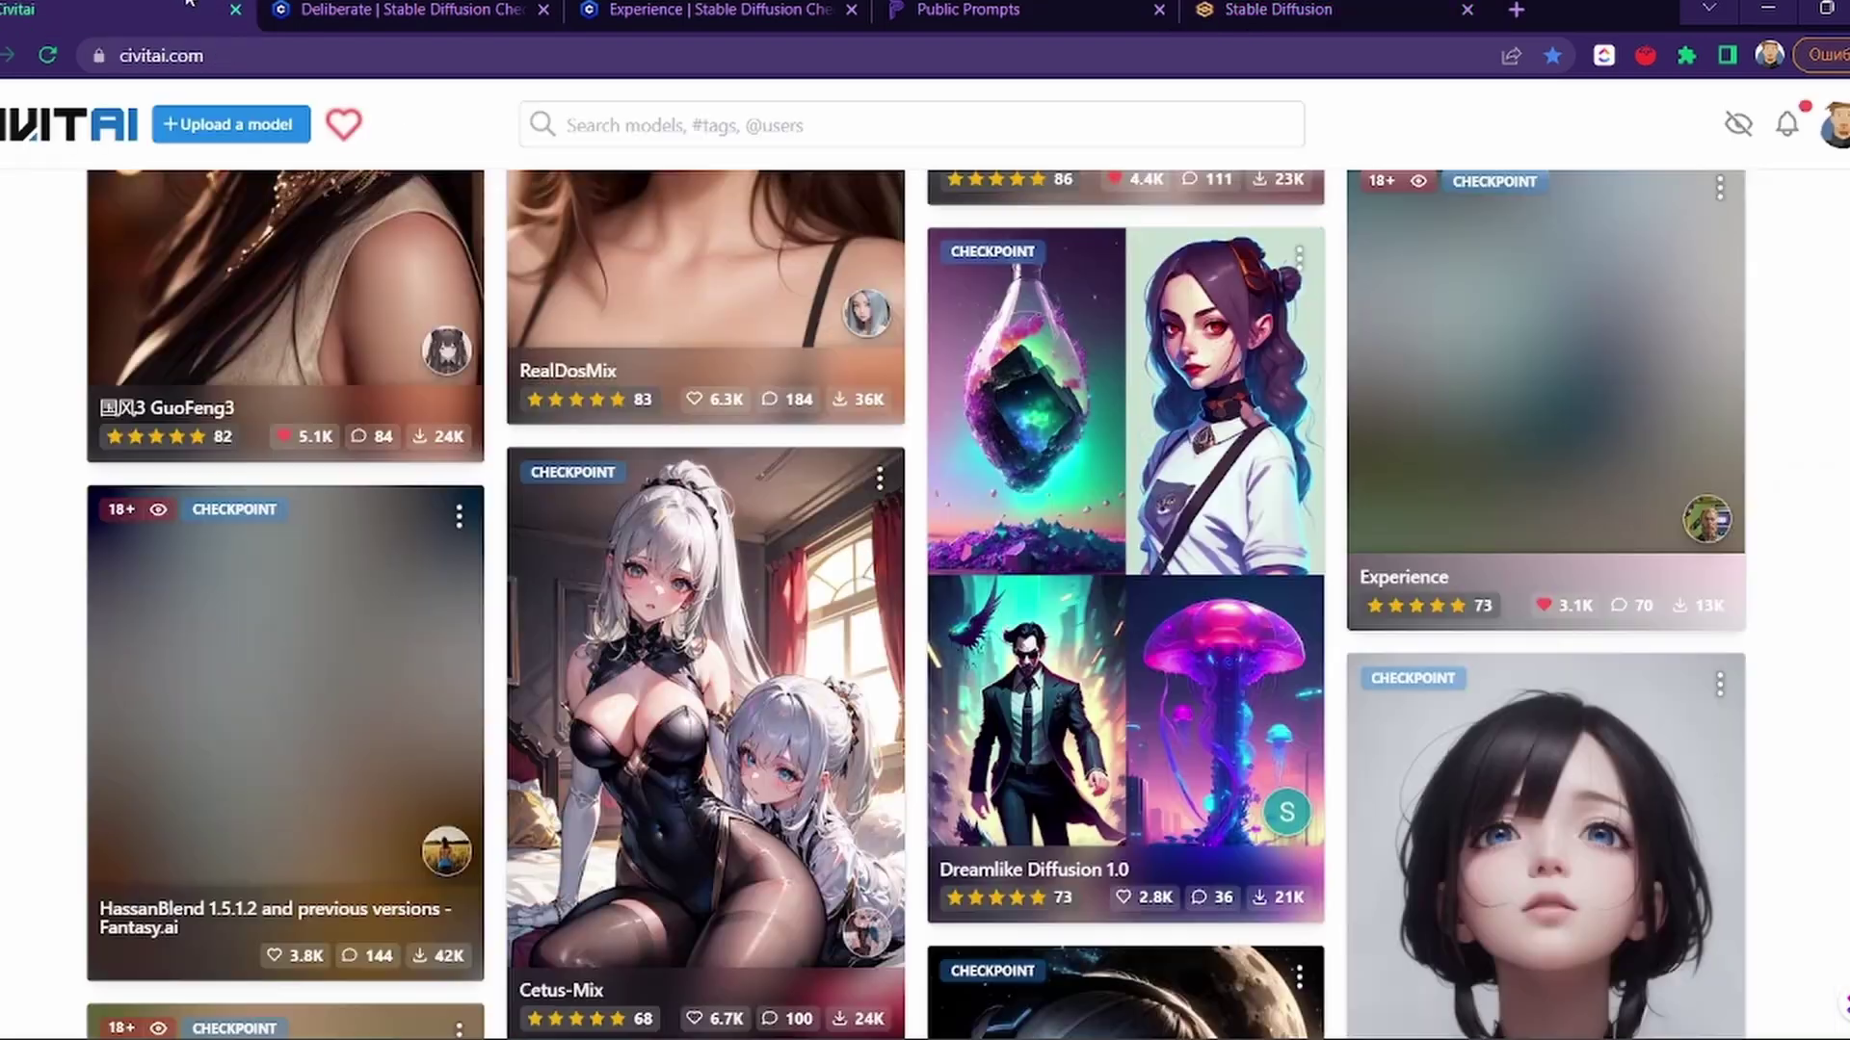
scroll(1816, 176, "up", 10)
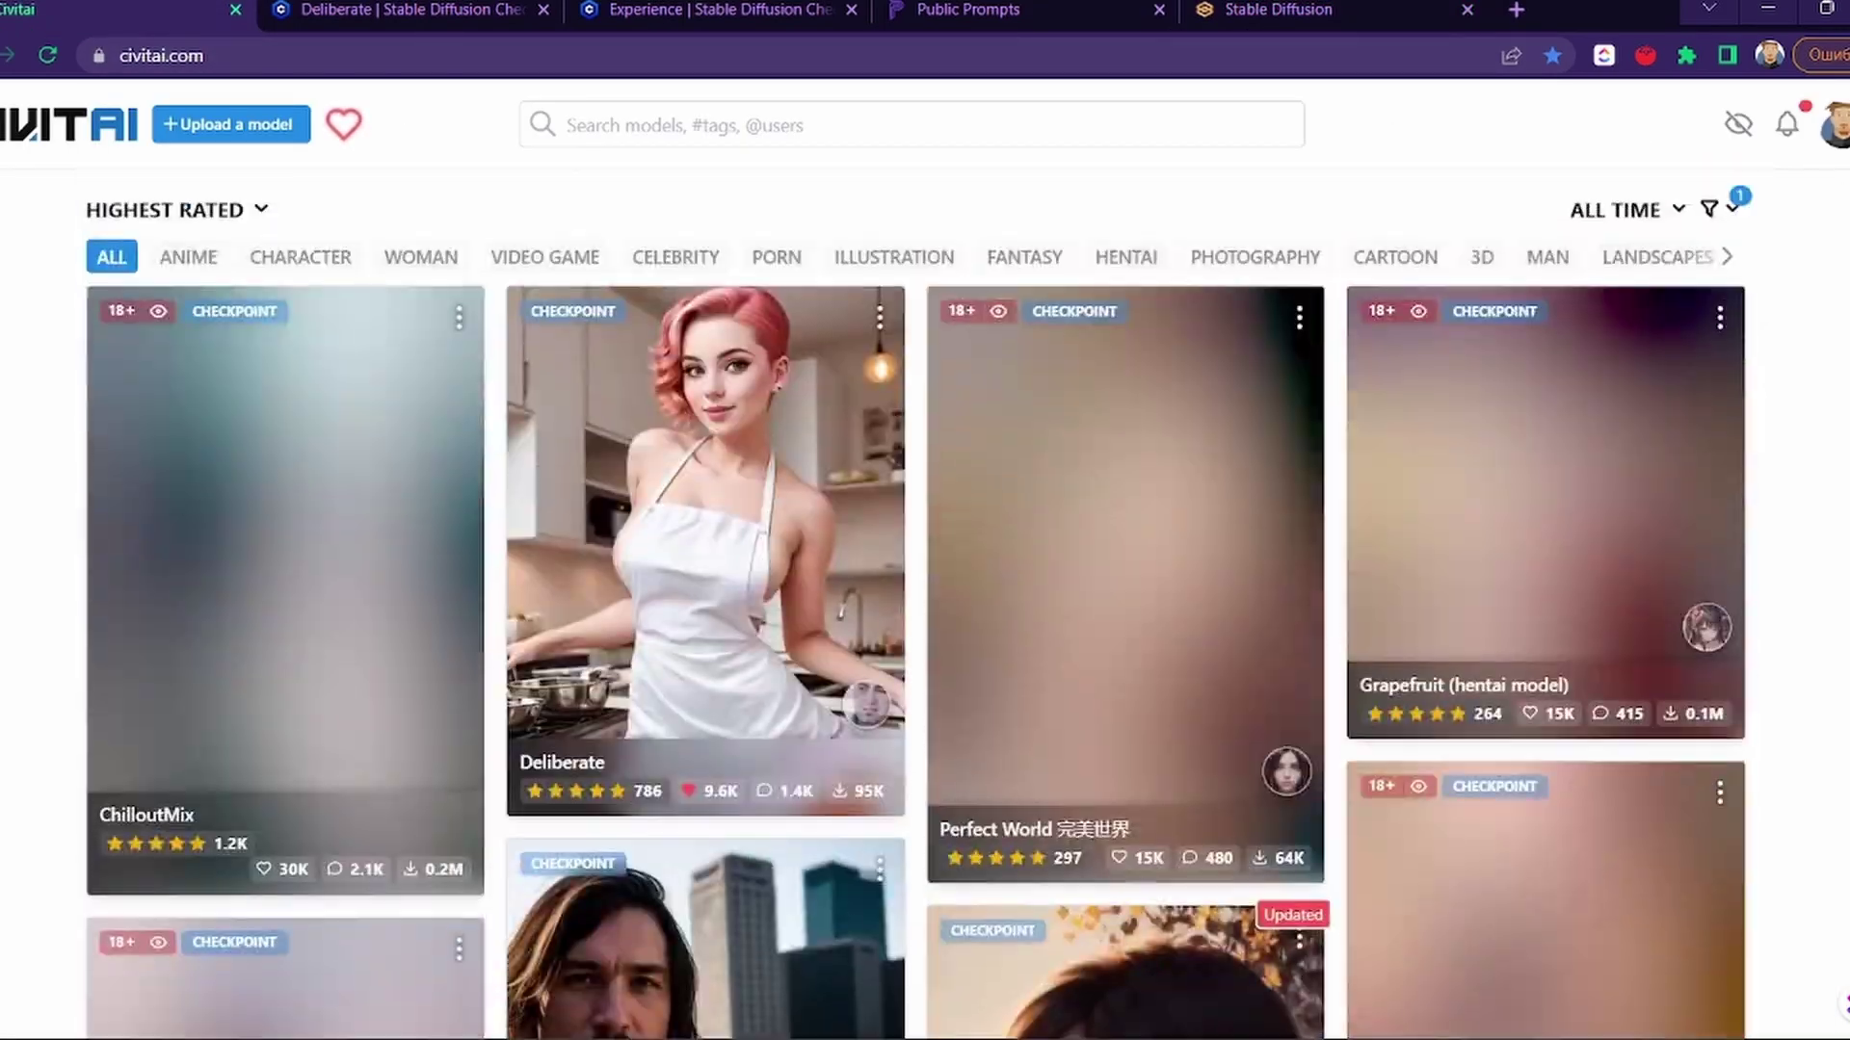
left_click(1710, 209)
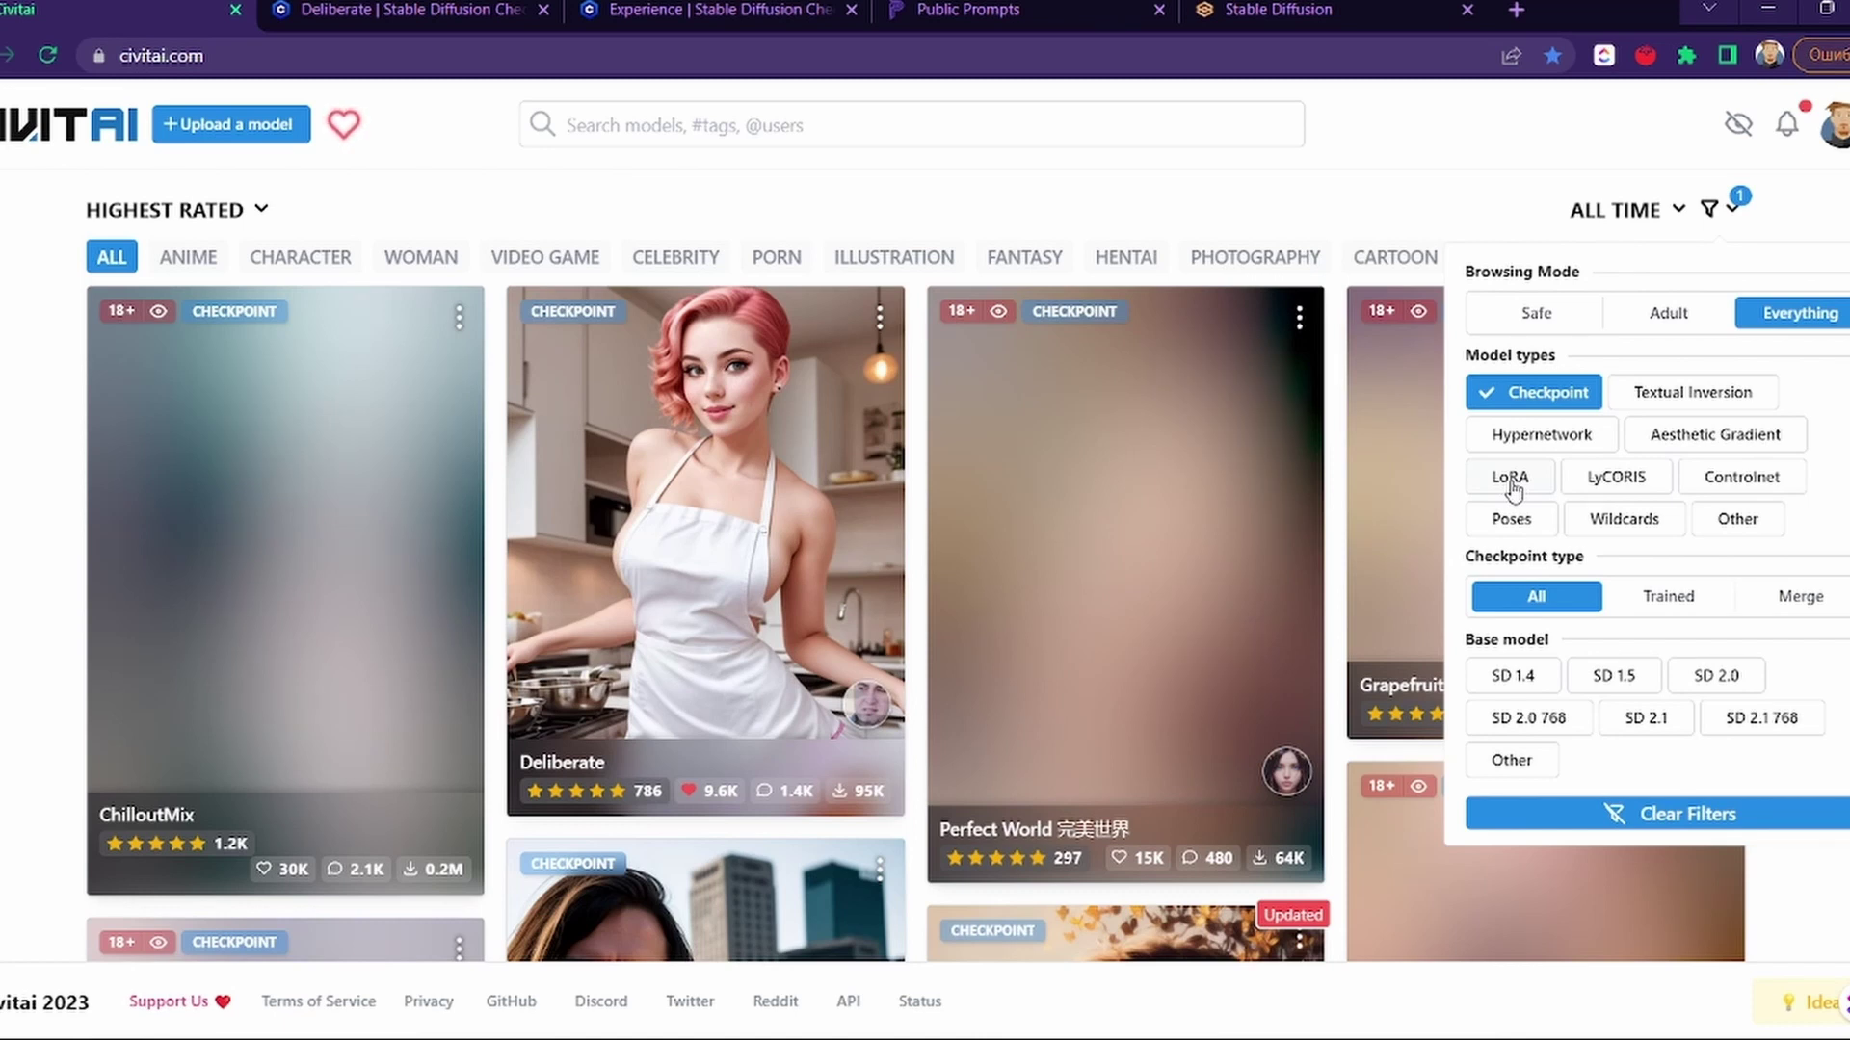
left_click(1055, 178)
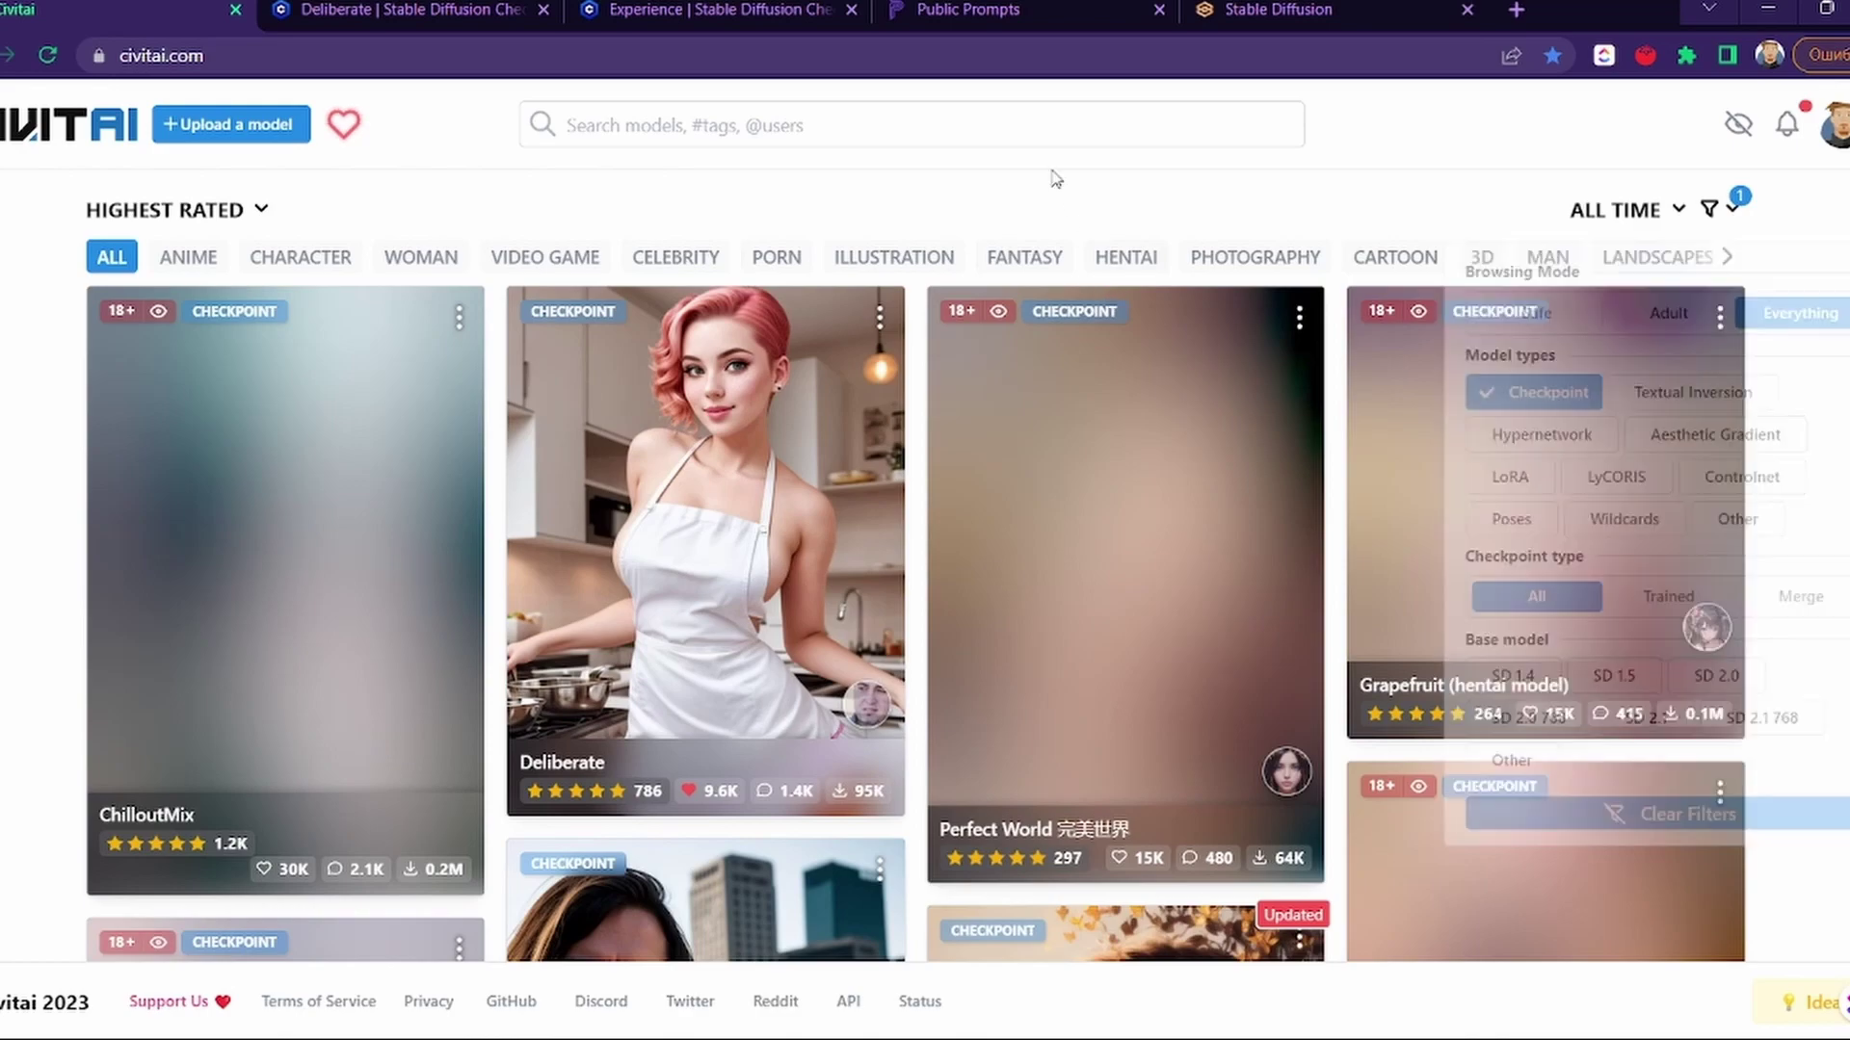
scroll(1407, 293, "down", 4)
scroll(1404, 294, "down", 10)
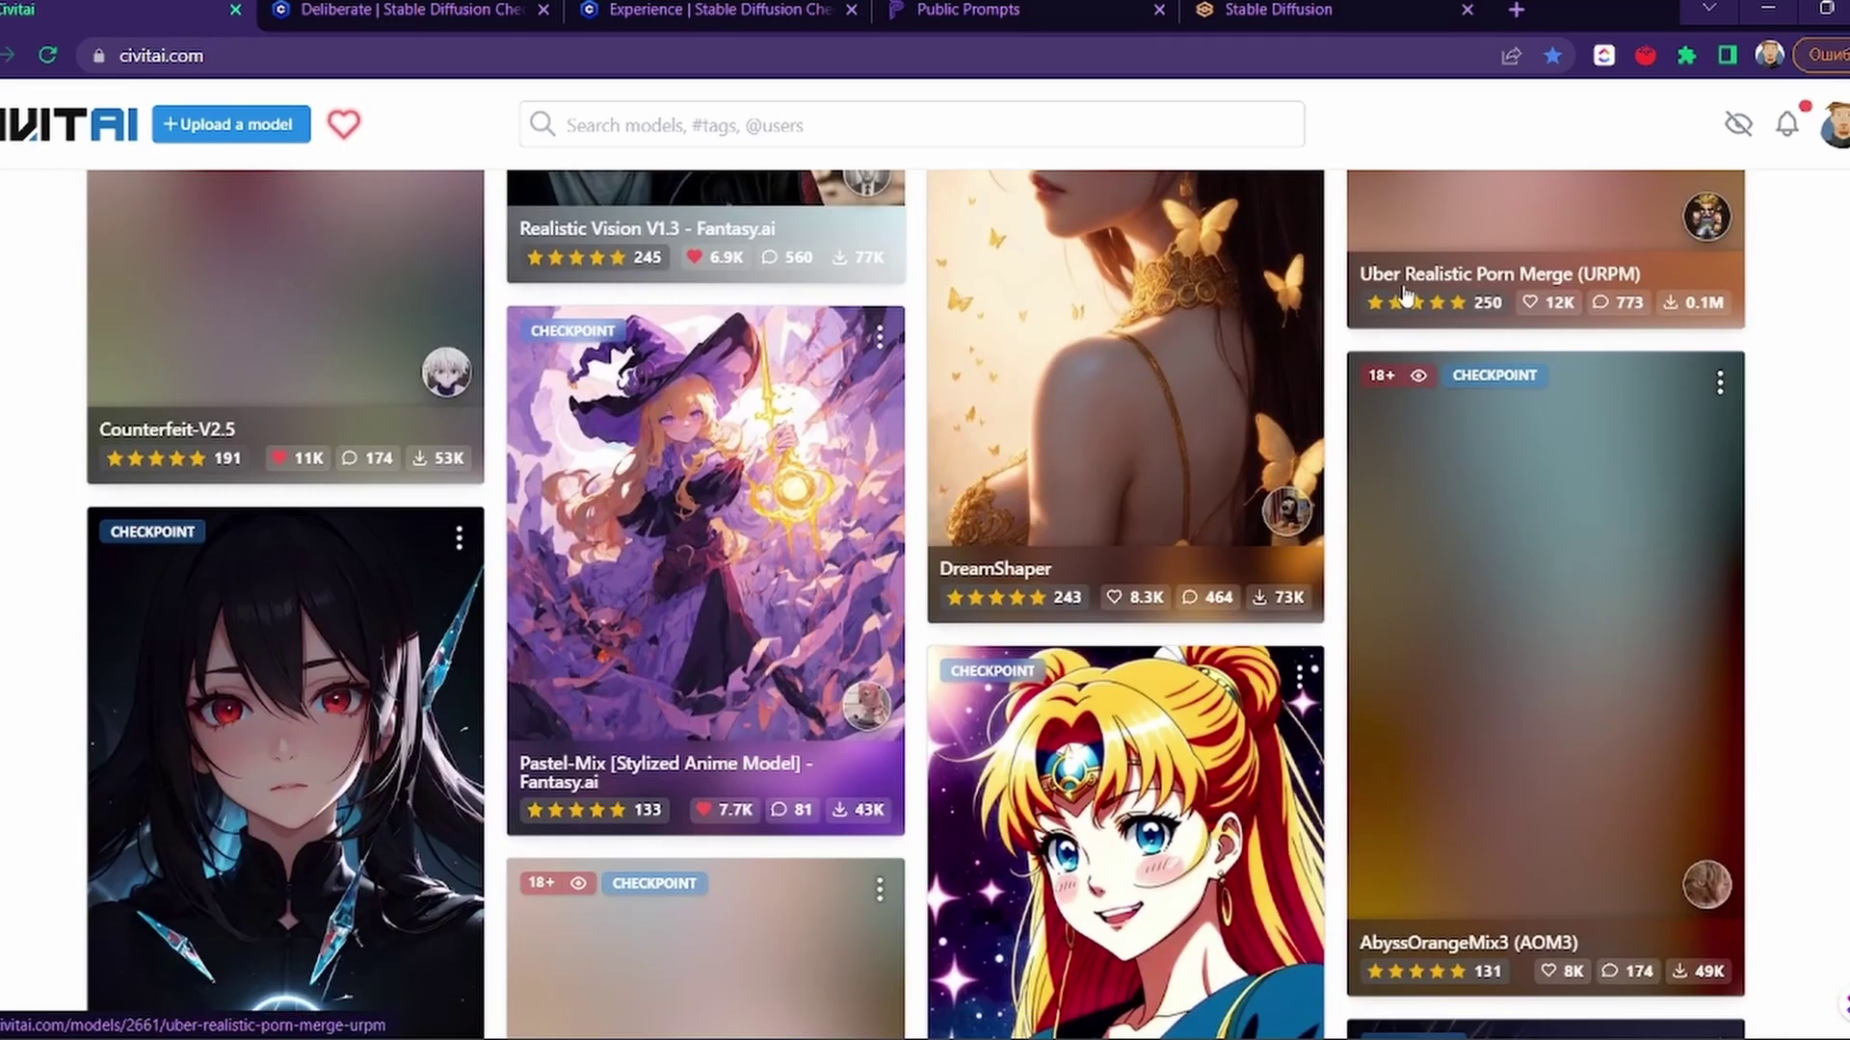
scroll(1403, 294, "up", 1)
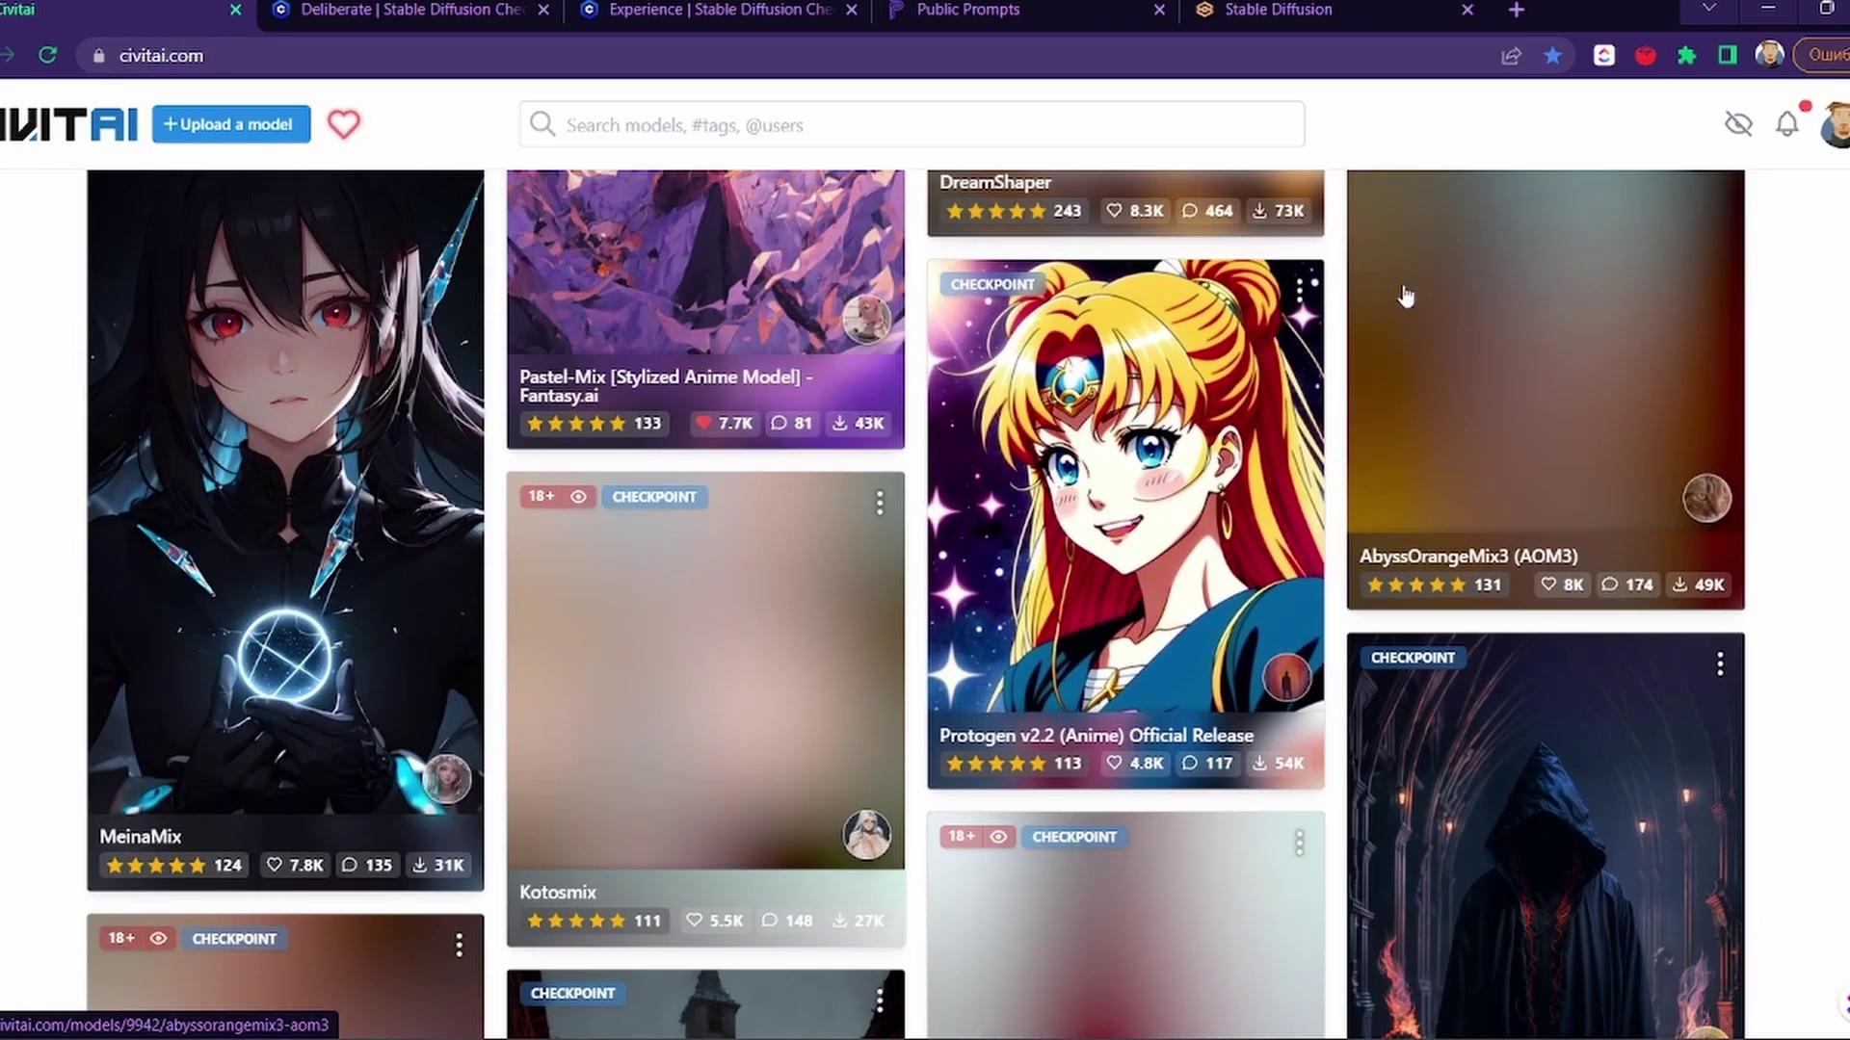
Step: Return to the Stable Diffusion web UI and highlight the Hypernetworks directory path
key("ctrl+shift+Tab")
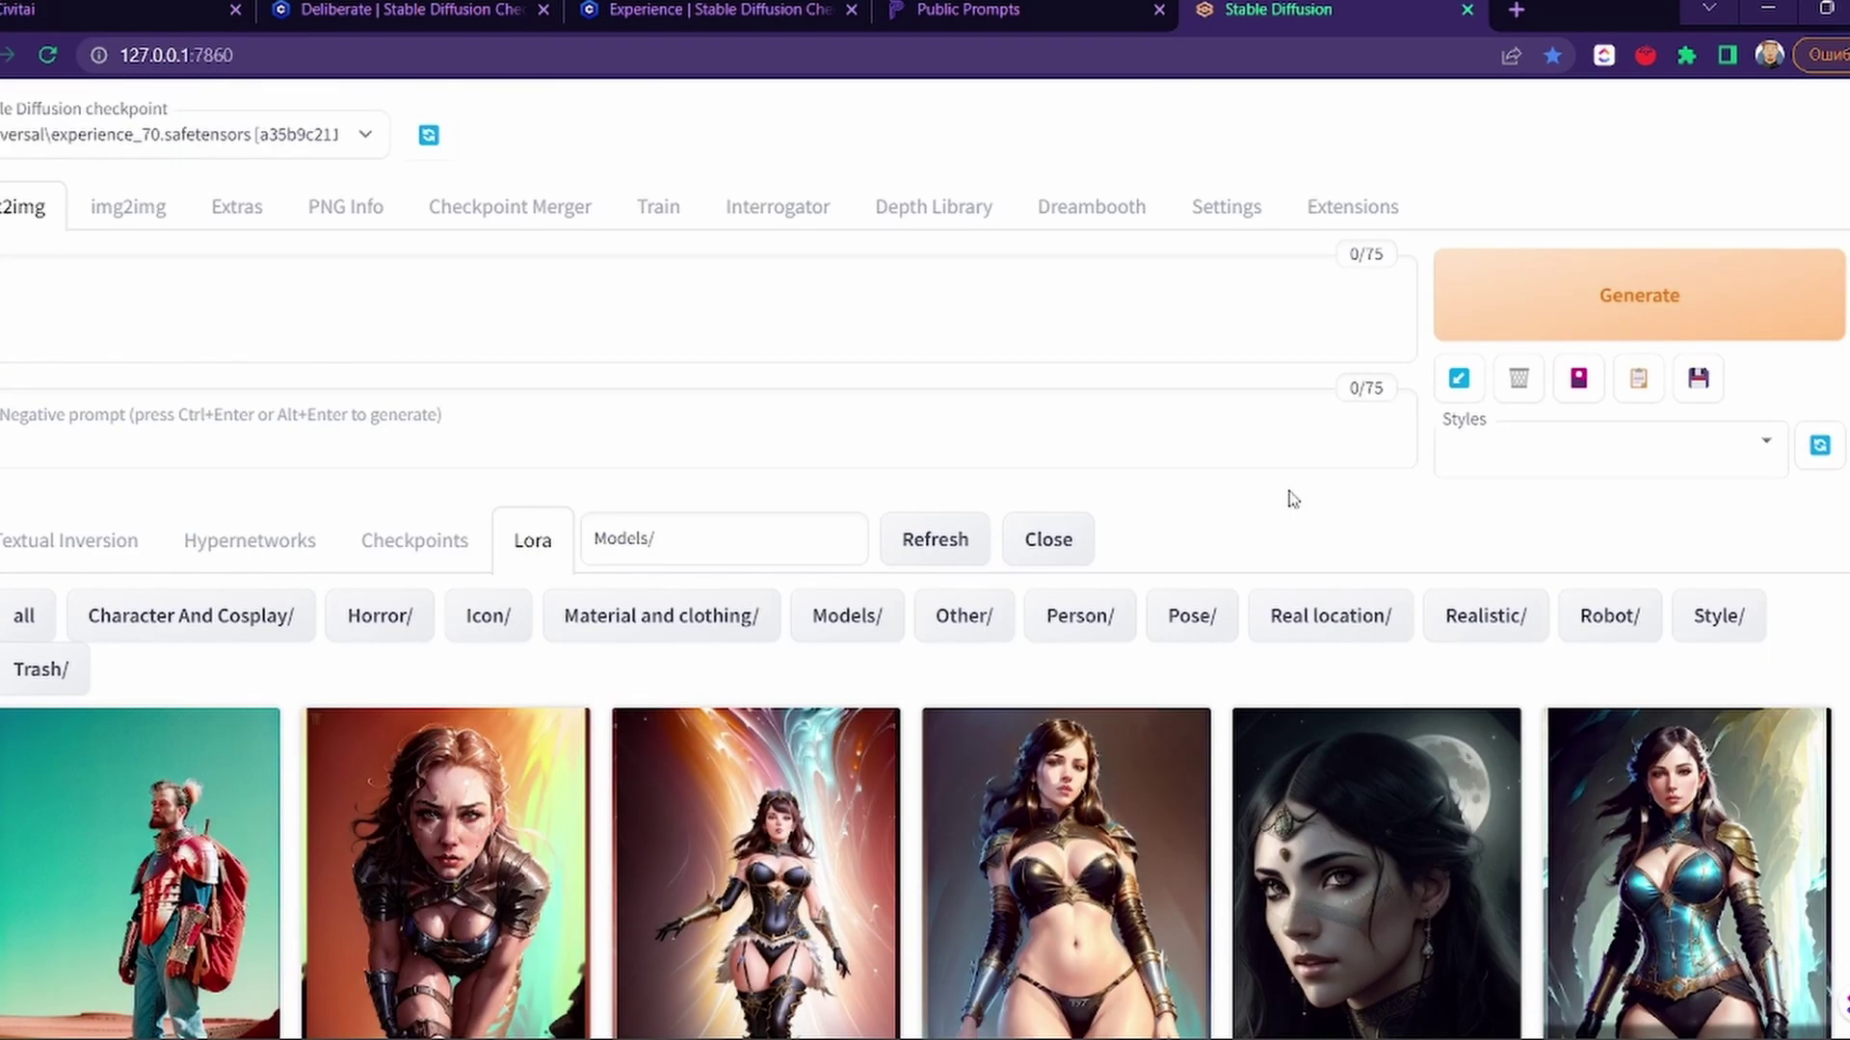
left_click(255, 541)
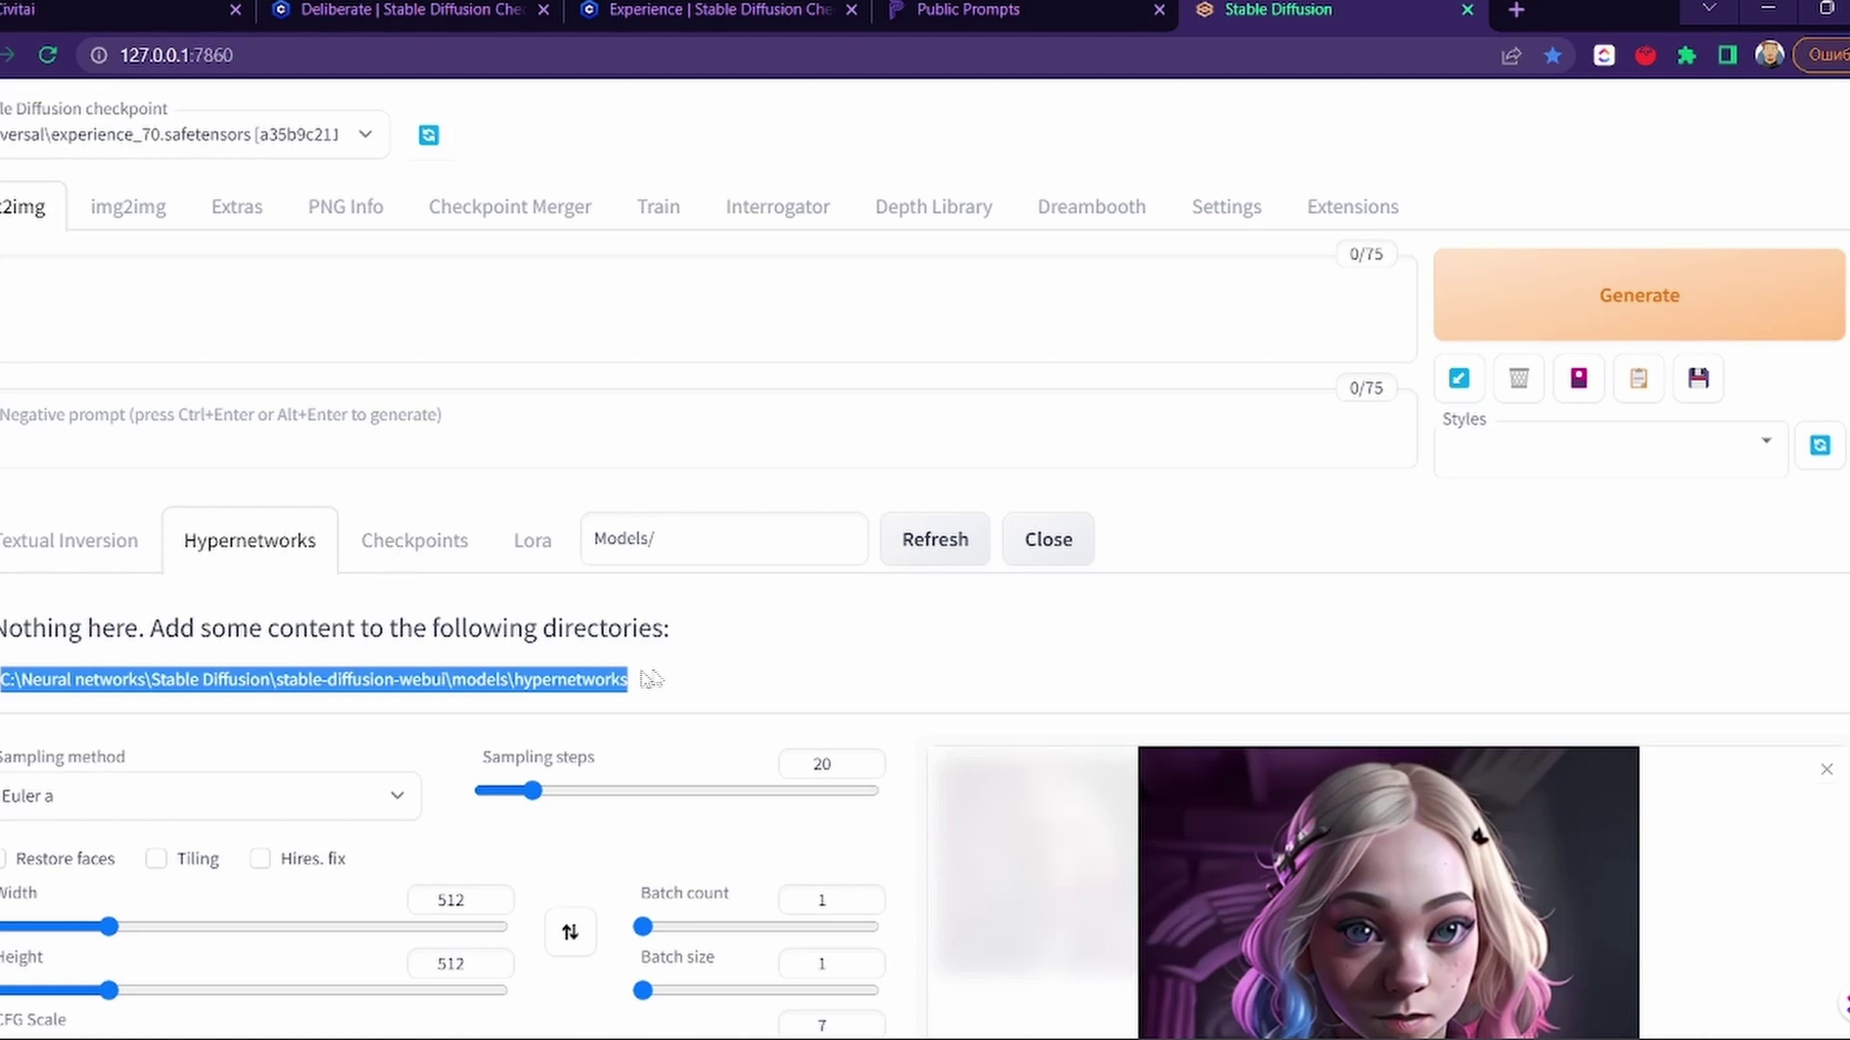
left_click_drag(643, 684, 0, 674)
left_click(607, 685)
left_click_drag(630, 686, 5, 695)
Step: Show the Textual Inversion embeddings of all categories again and examine the cards
left_click(101, 540)
left_click(24, 636)
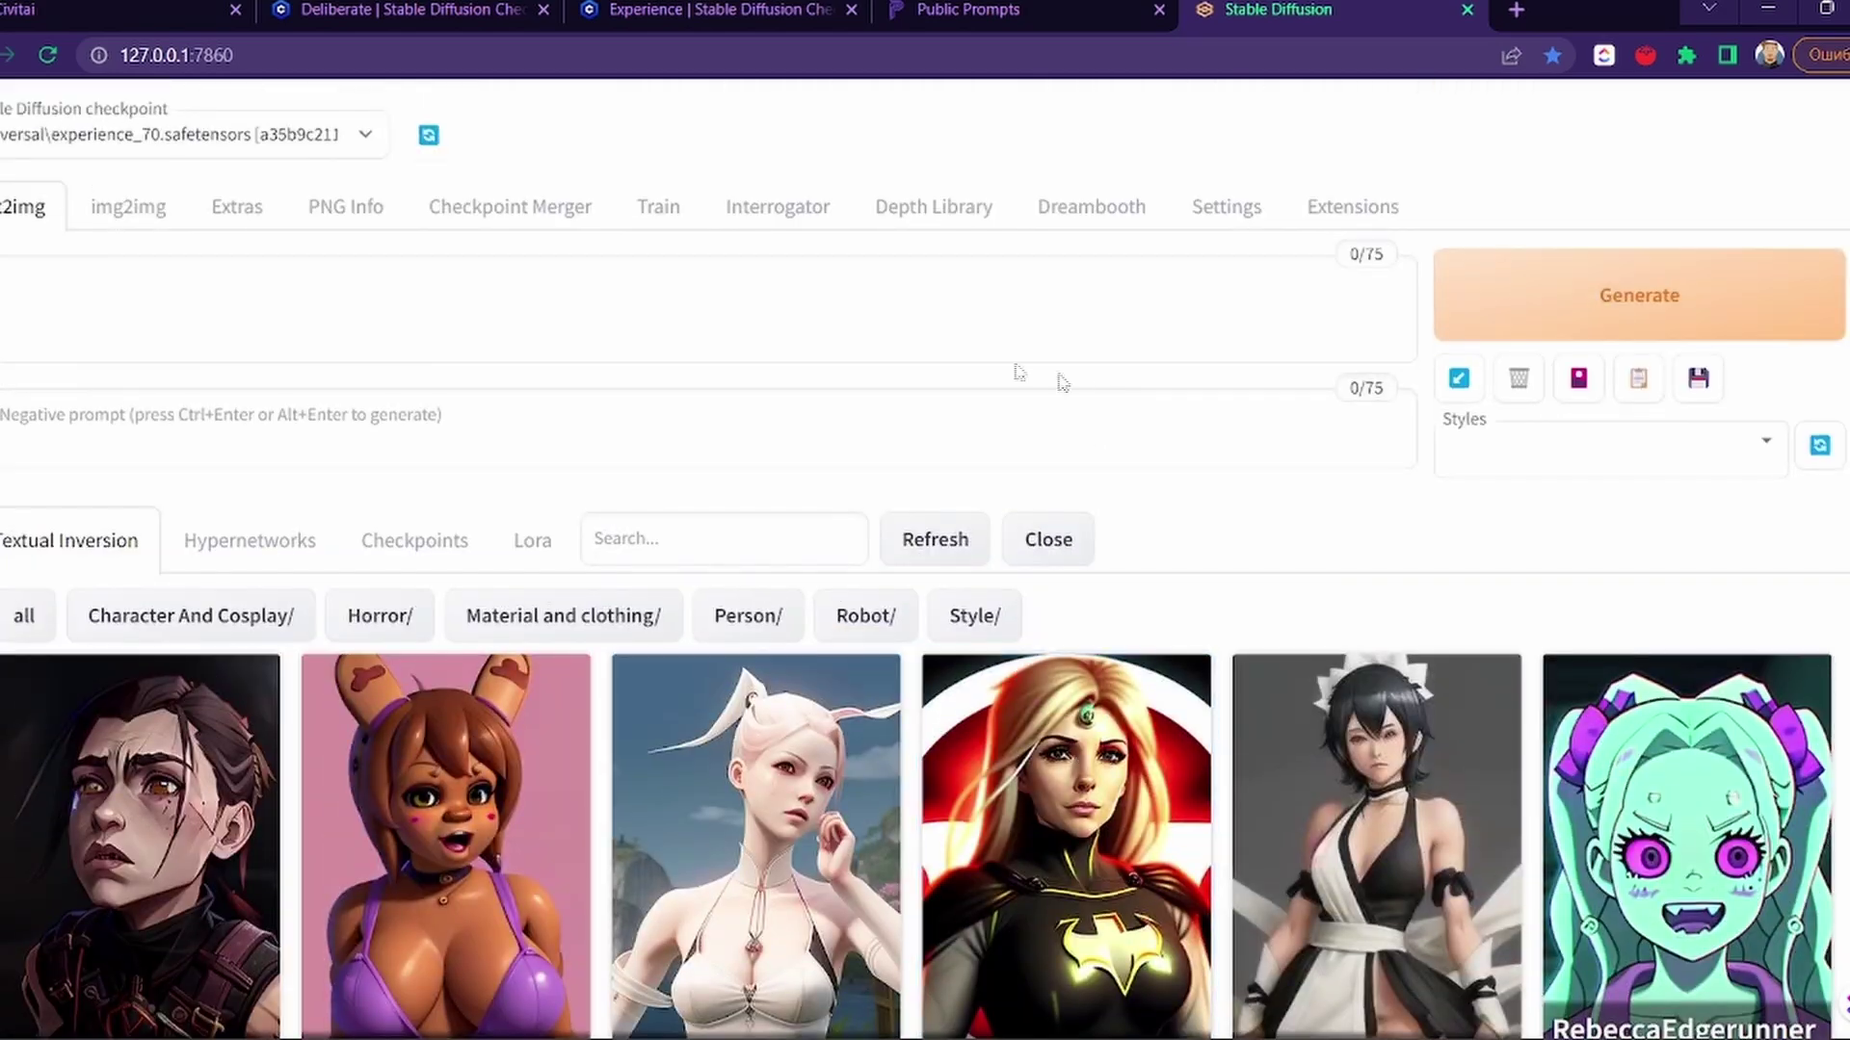
scroll(1078, 549, "down", 4)
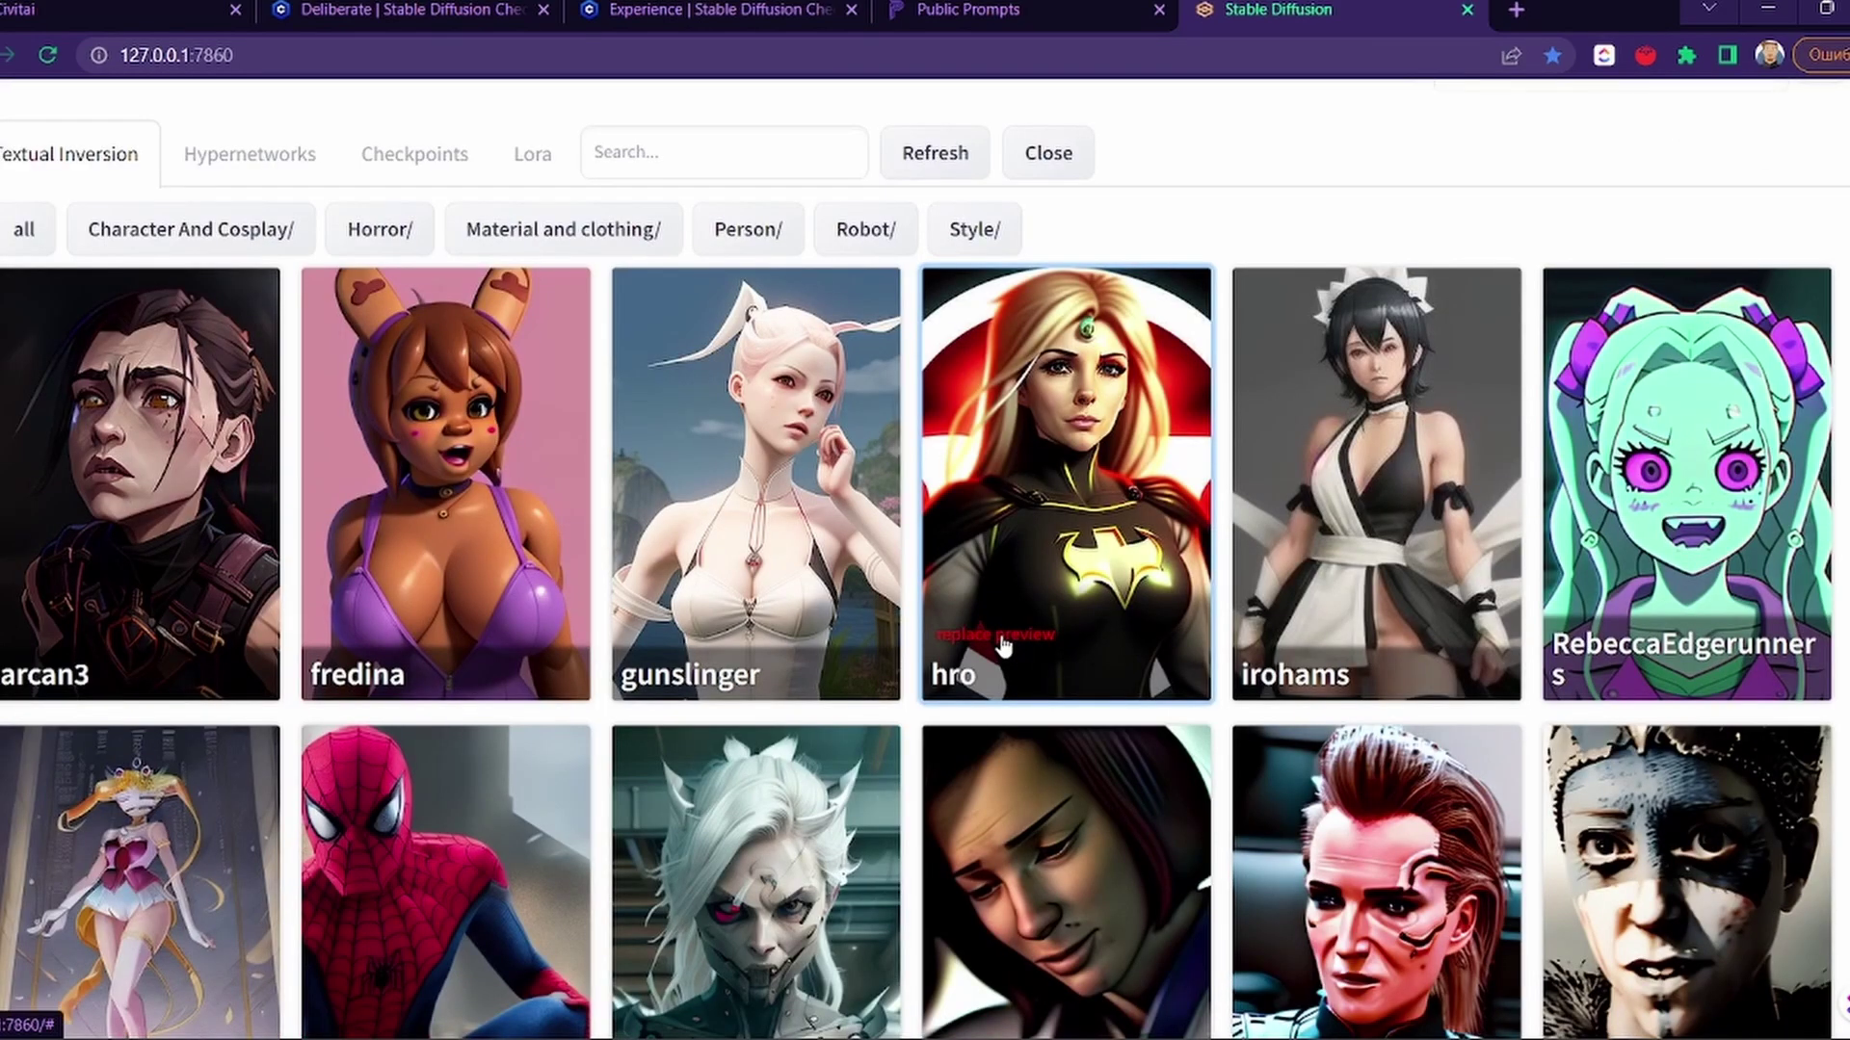
scroll(523, 521, "up", 4)
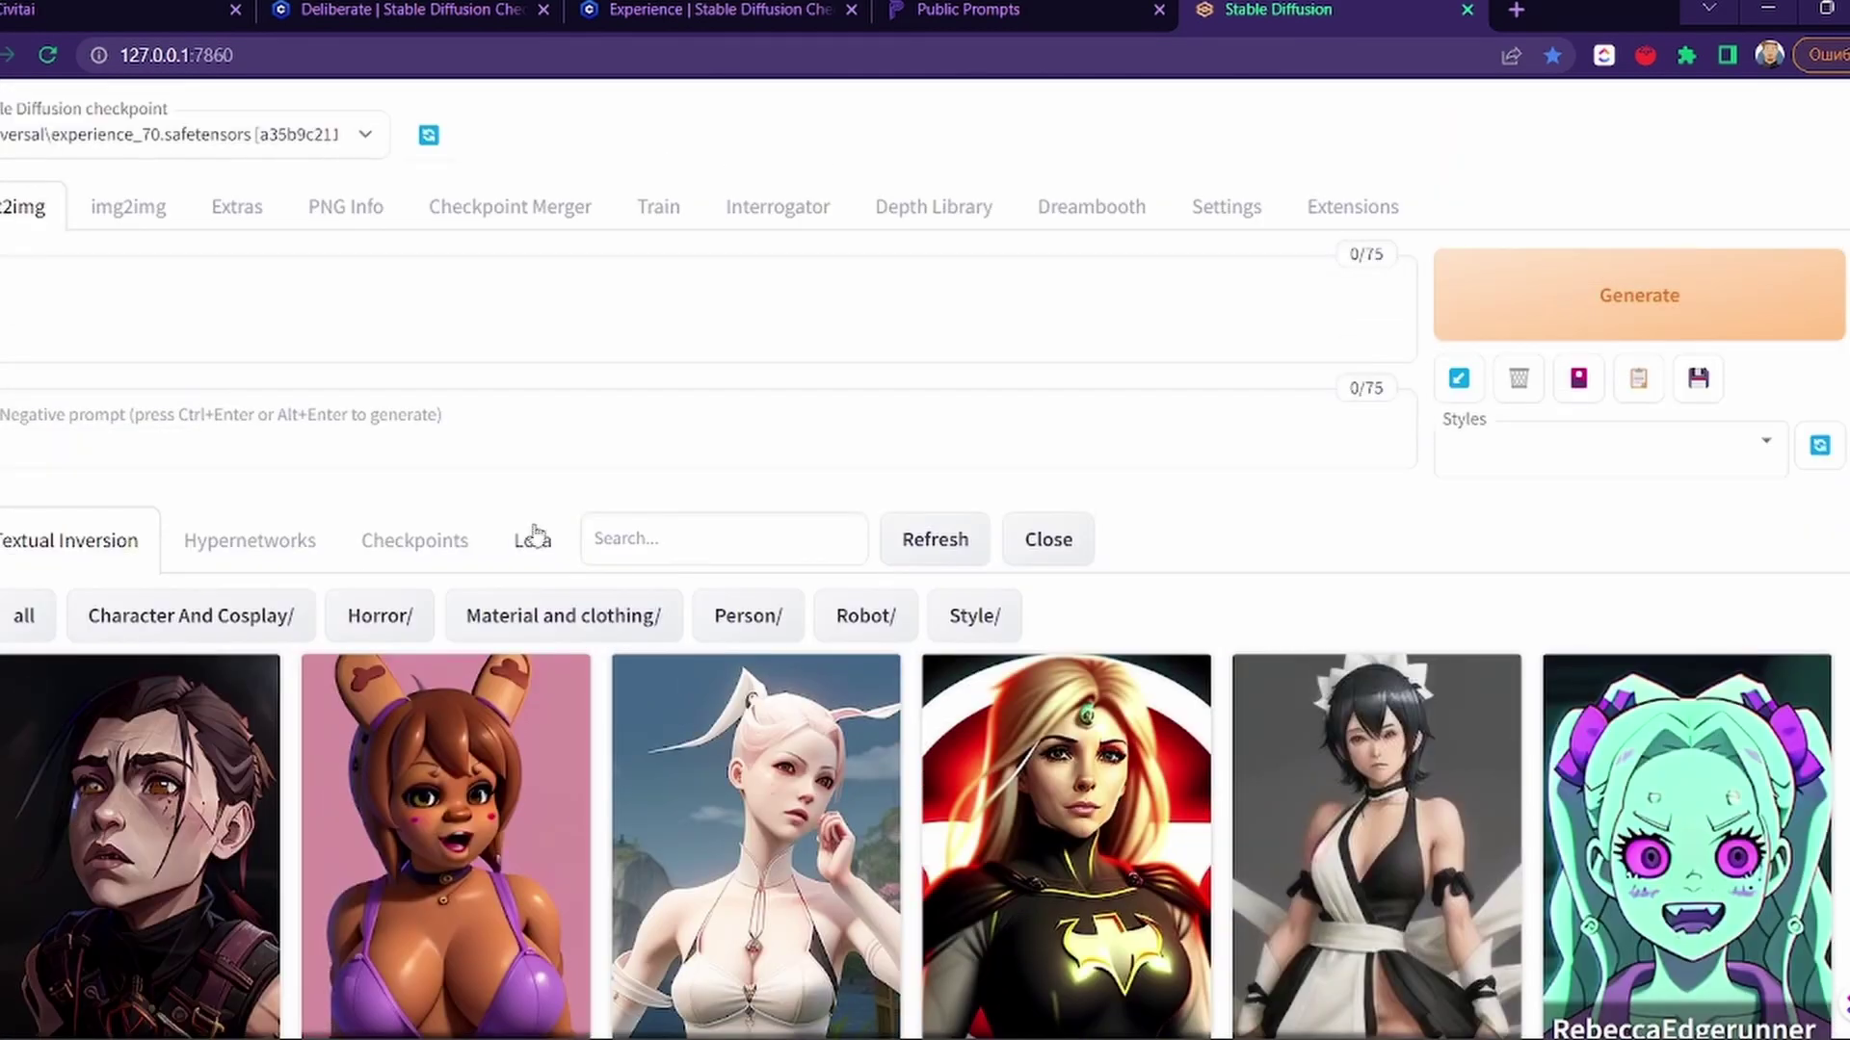
Step: Filter the embeddings by Robot, Person, and Material and clothing in turn, and reopen the Hypernetworks section
left_click(949, 612)
left_click(898, 620)
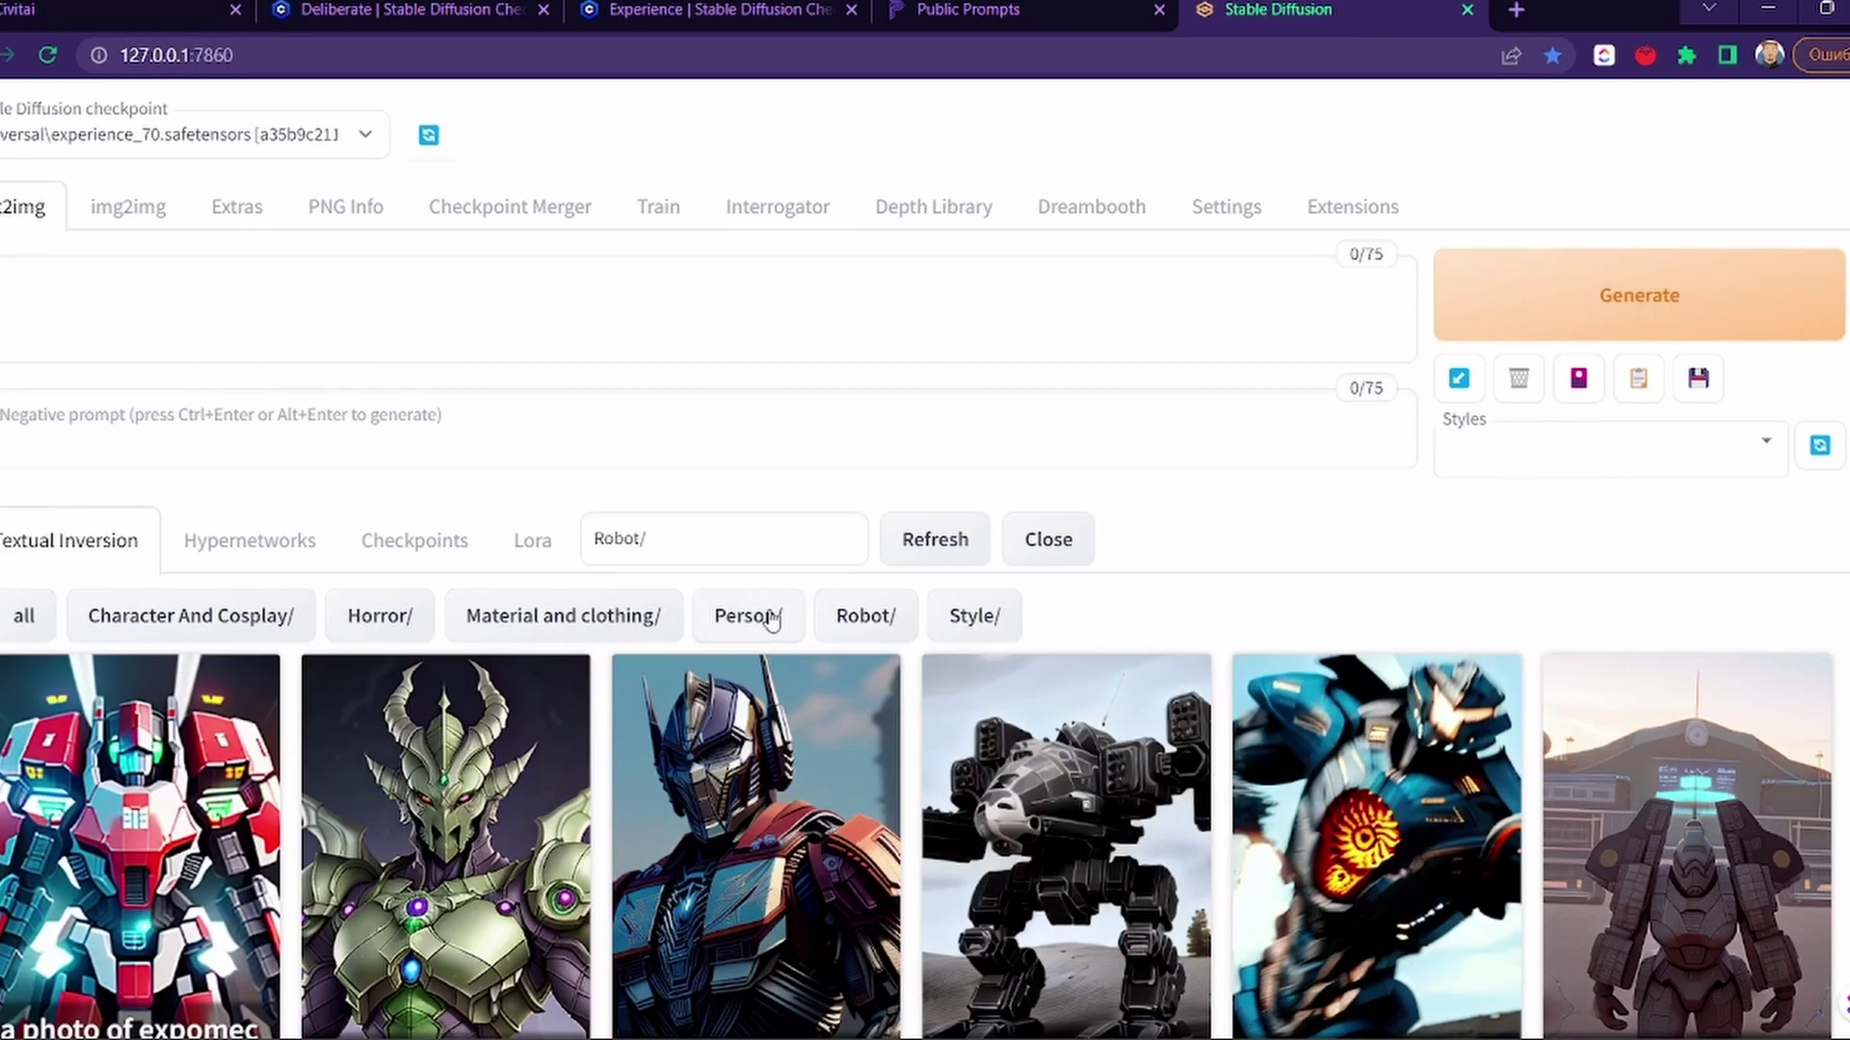
left_click(763, 620)
left_click(635, 621)
left_click(255, 541)
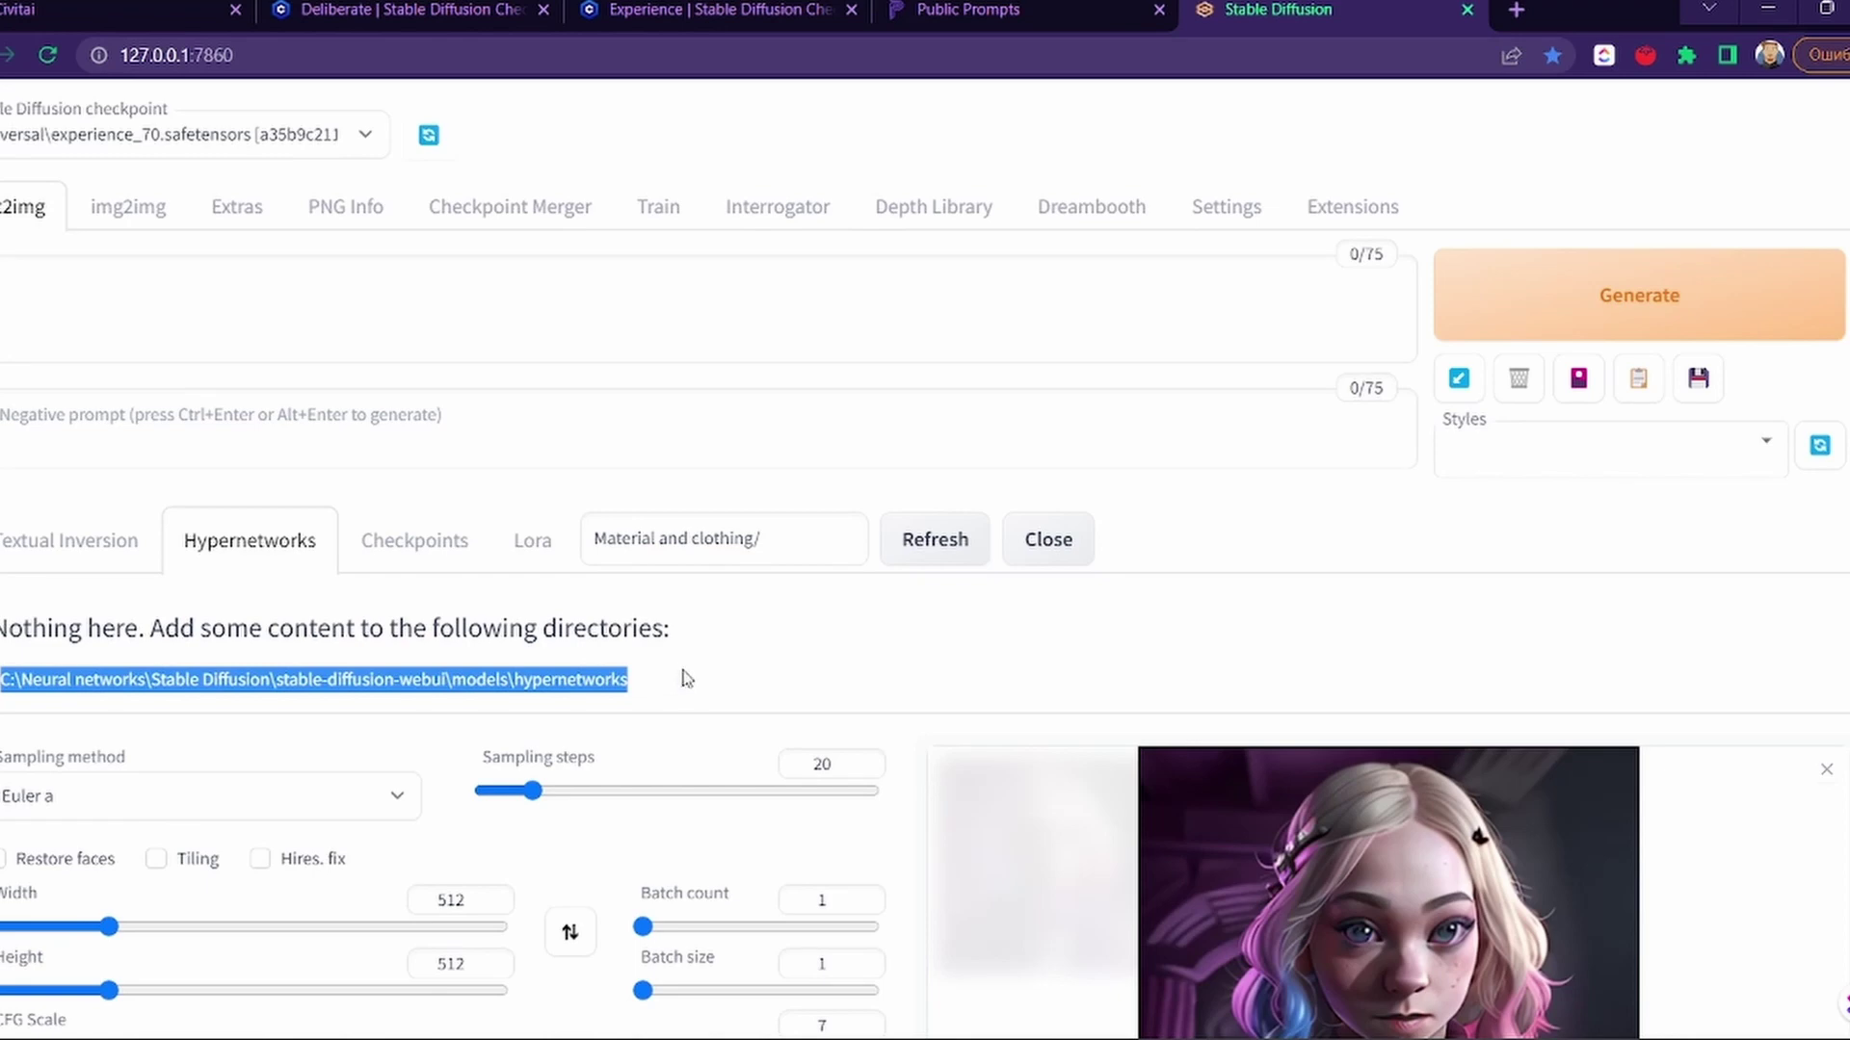
Step: Return to the Textual Inversion embeddings and browse the Horror, Material and clothing, Person, and Character And Cosplay categories
left_click(128, 568)
left_click(375, 621)
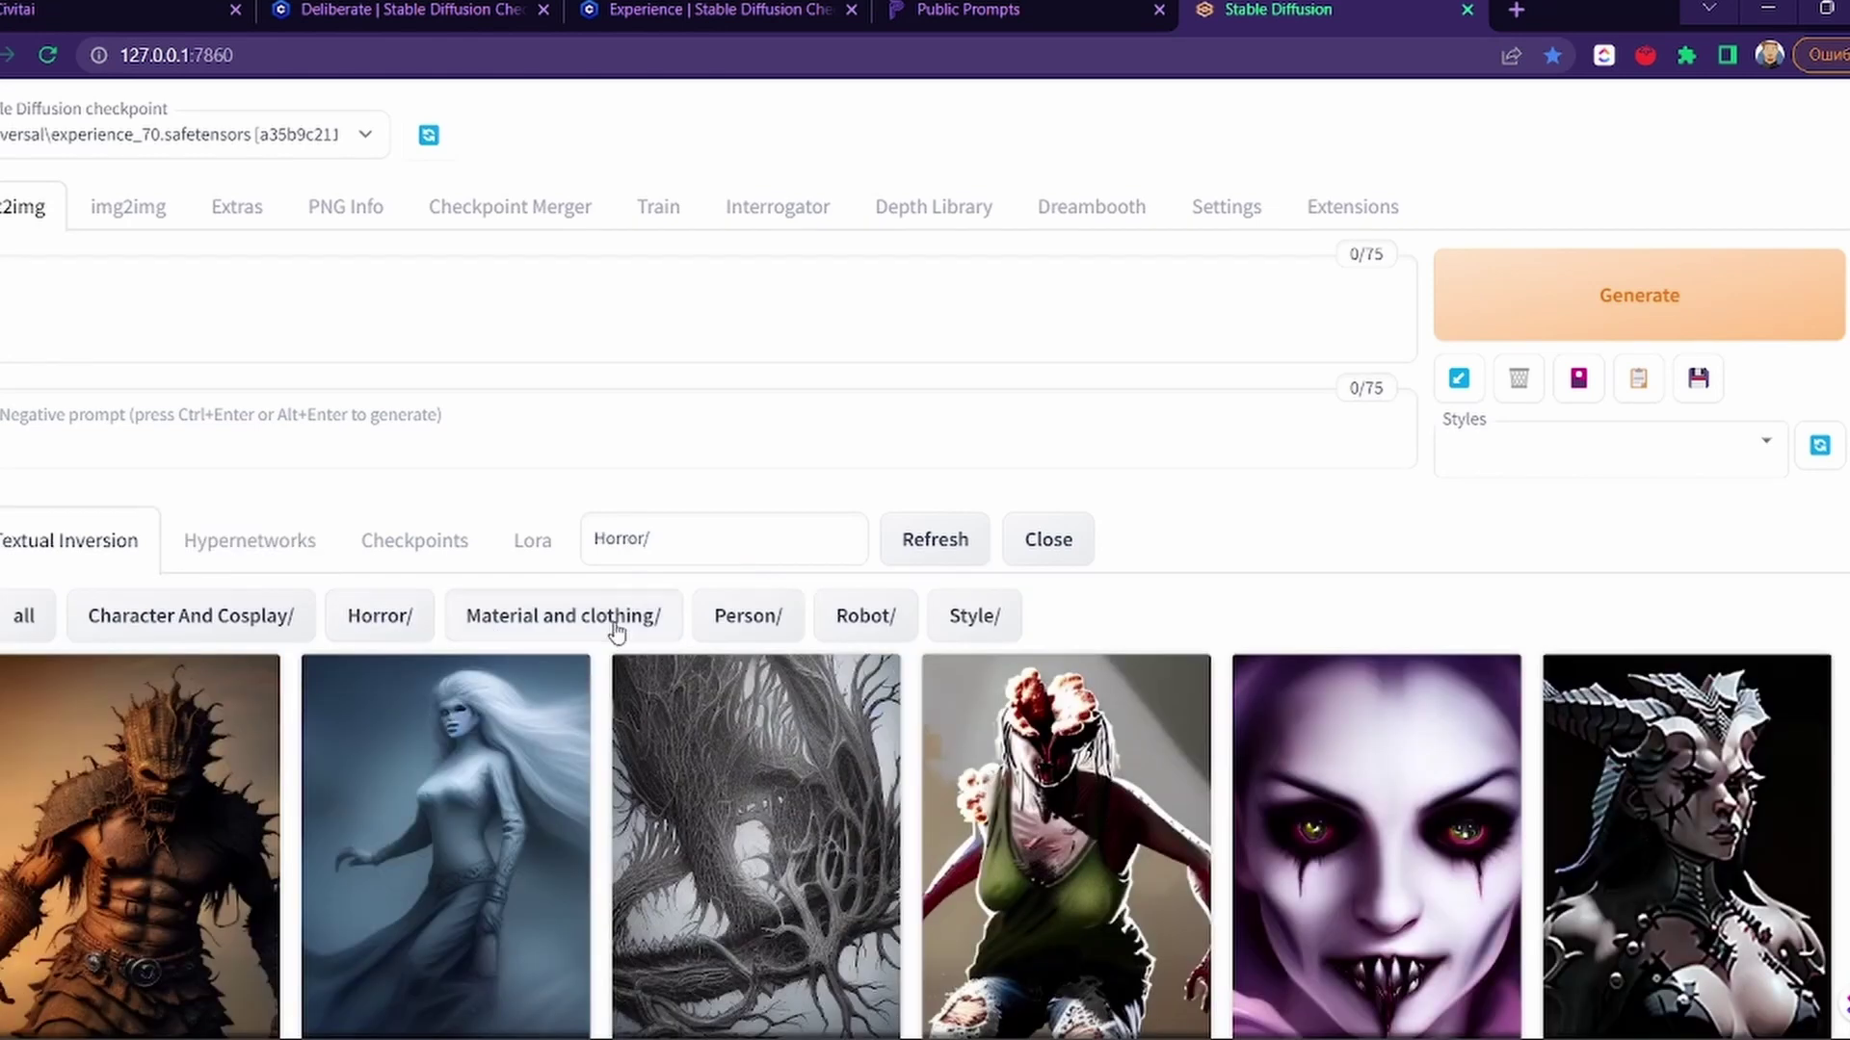
left_click(619, 628)
left_click(718, 619)
left_click(212, 636)
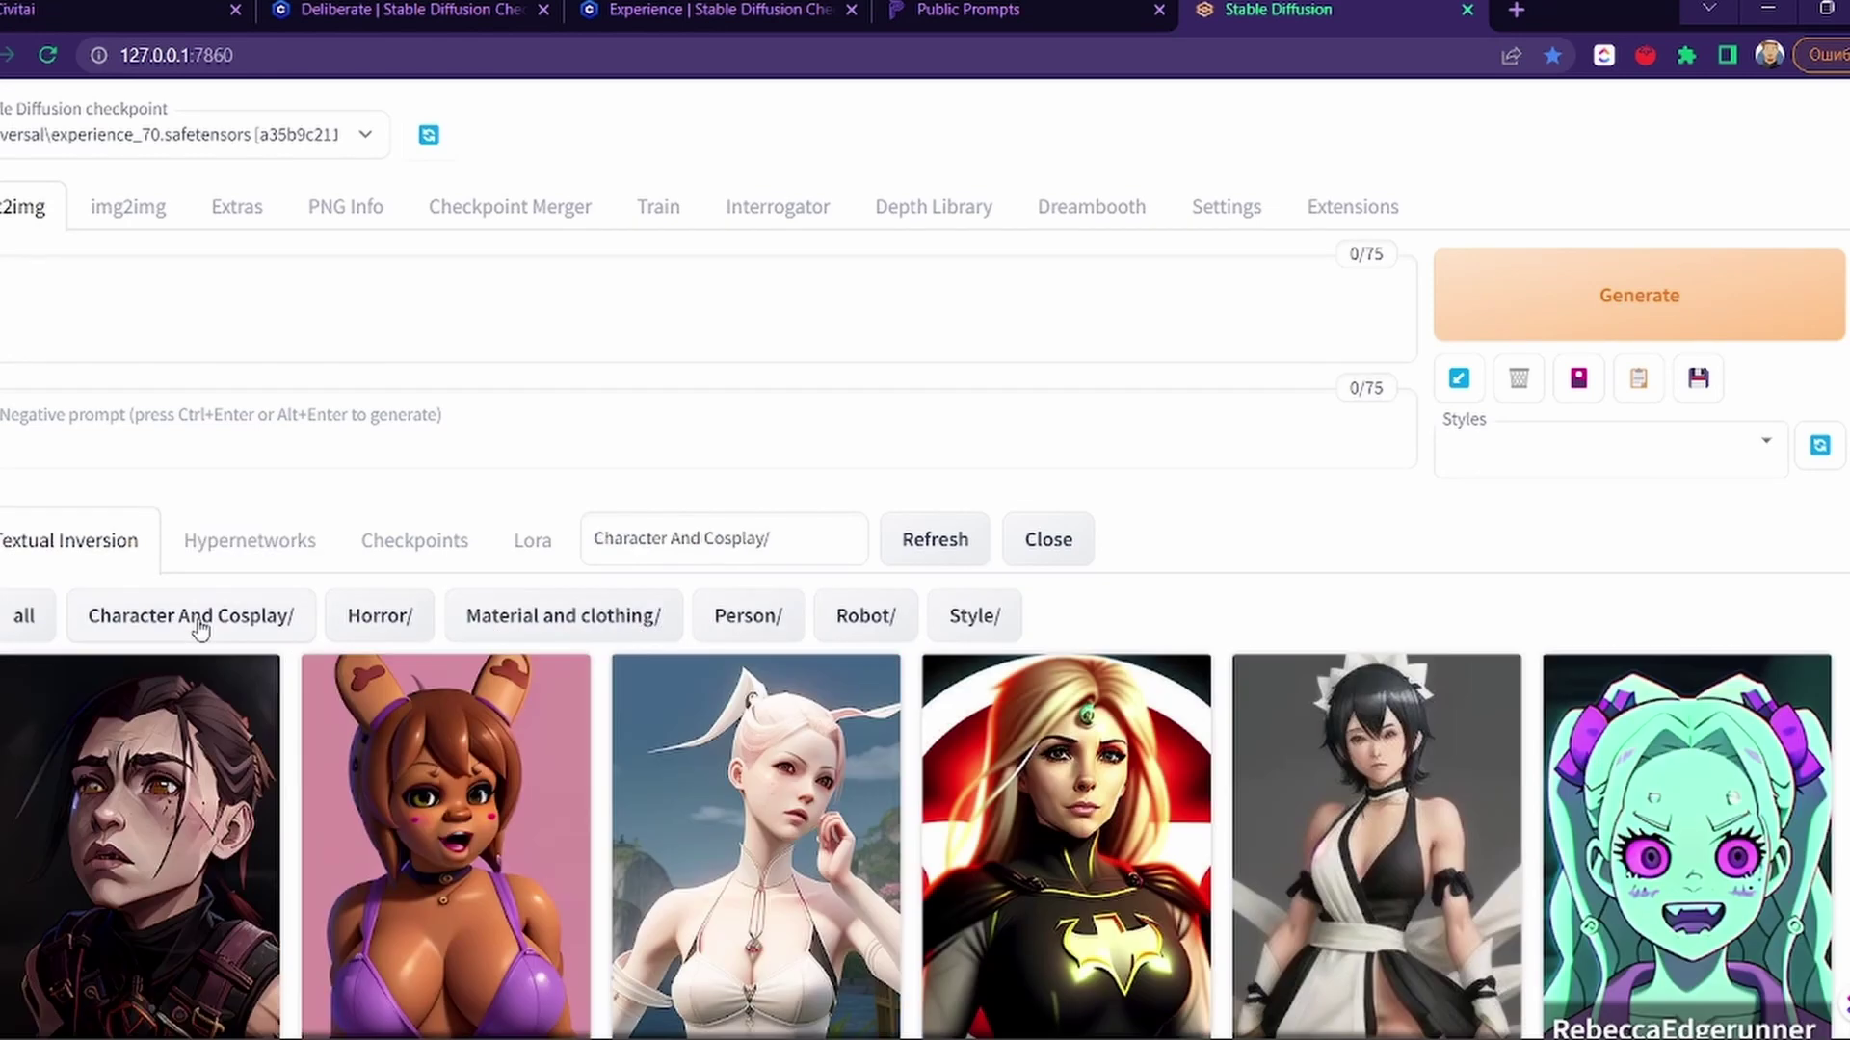
left_click(375, 628)
left_click(487, 630)
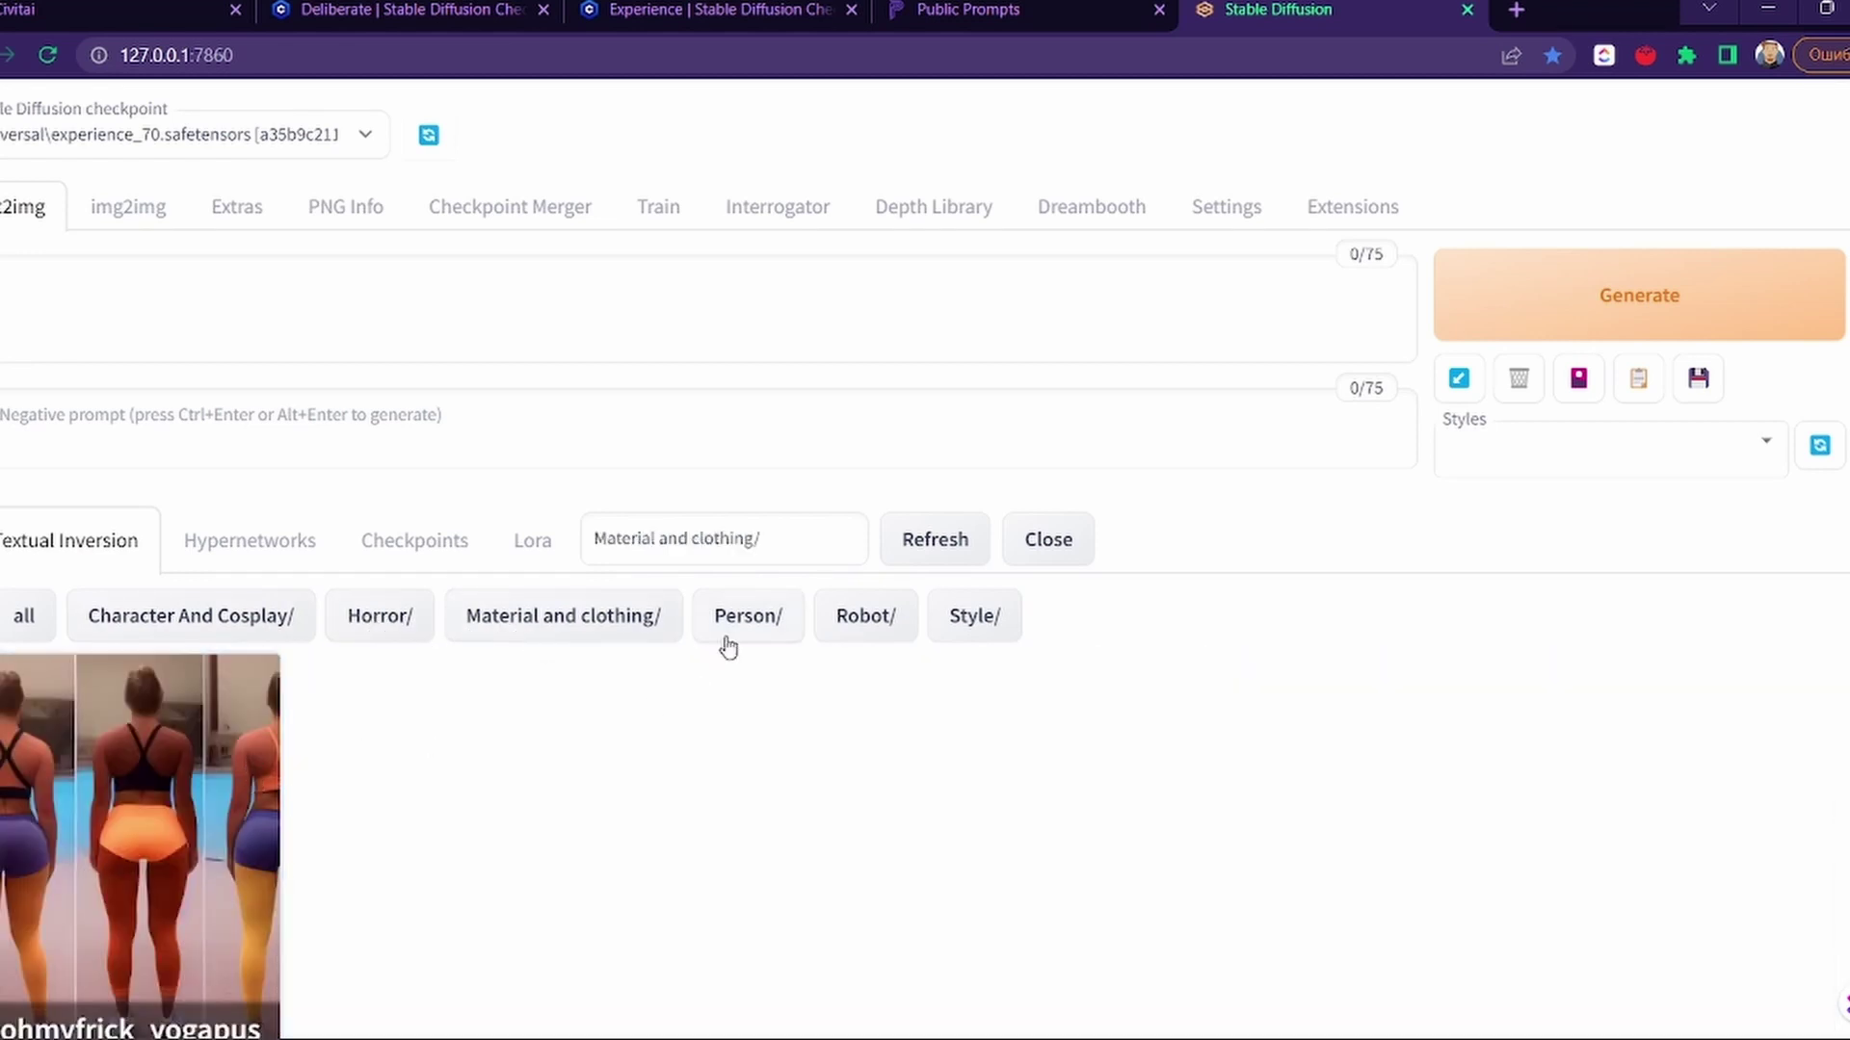
Step: Filter the embeddings by Person, Robot, and Style in turn and examine the cards in each category
left_click(756, 626)
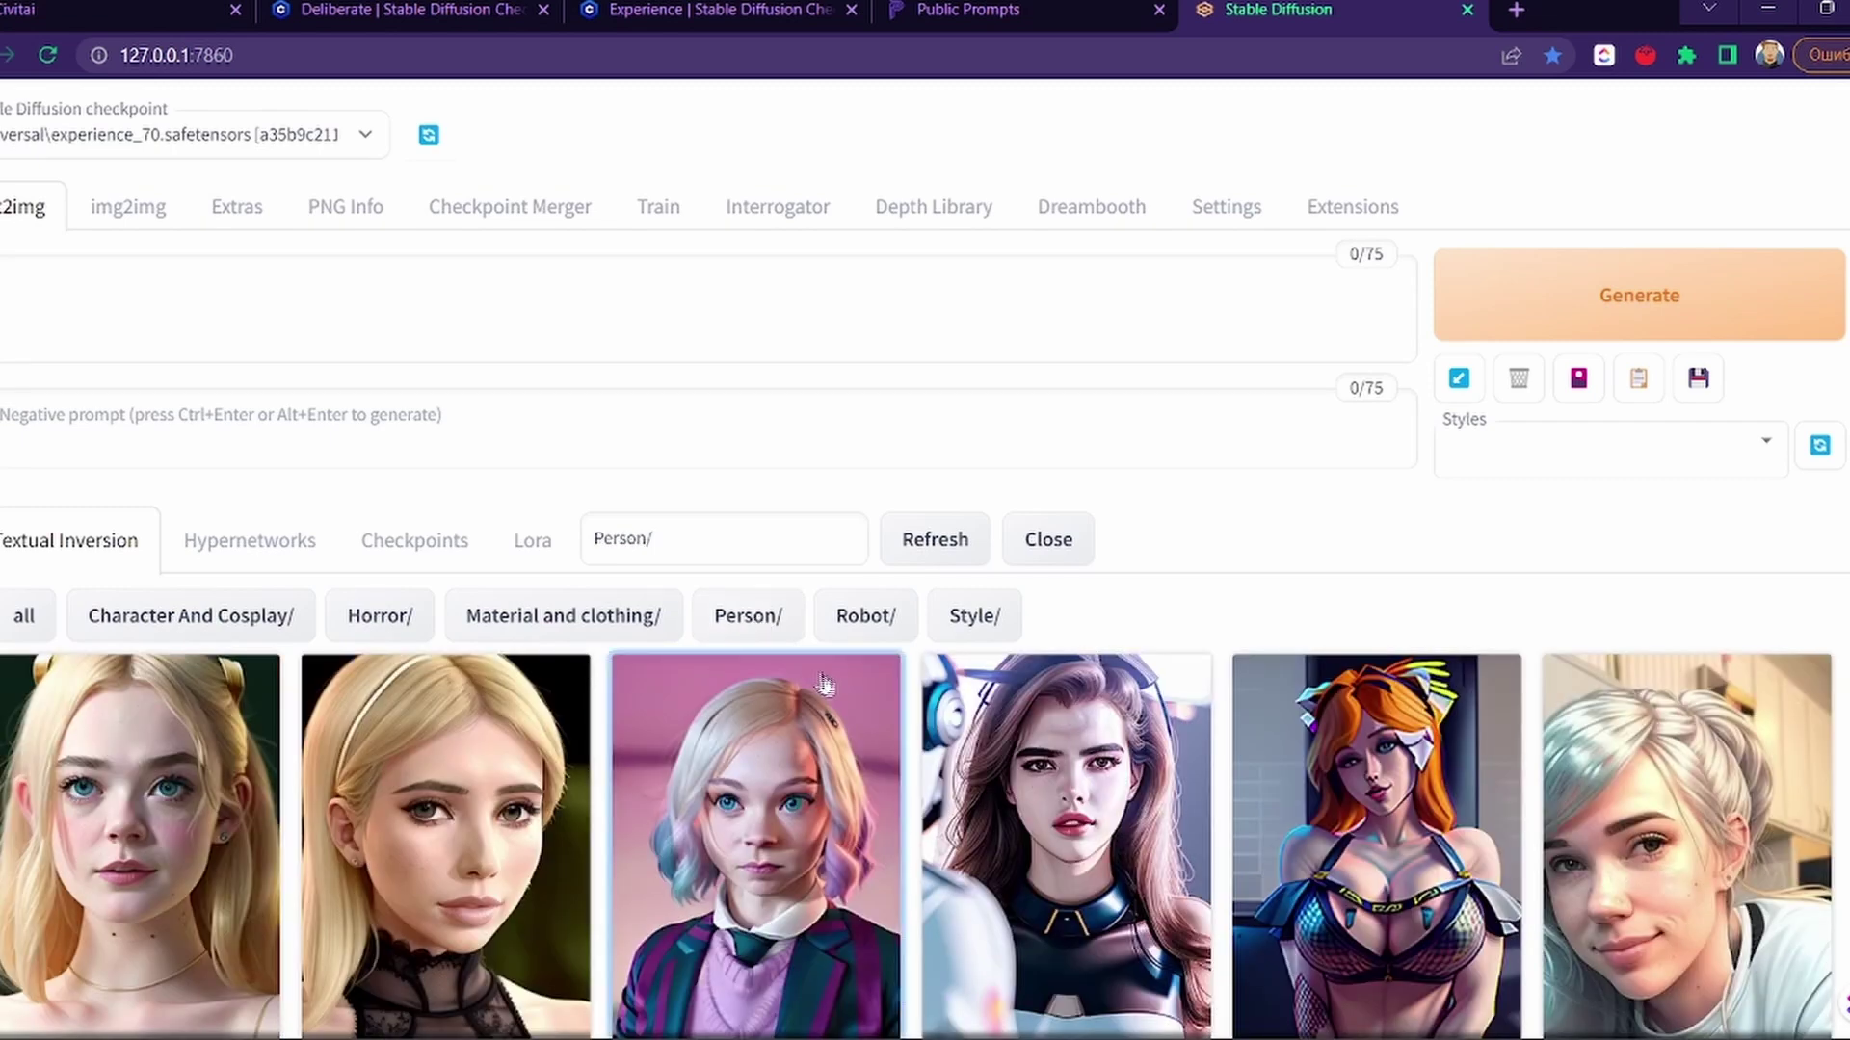
scroll(818, 675, "down", 3)
scroll(838, 674, "up", 2)
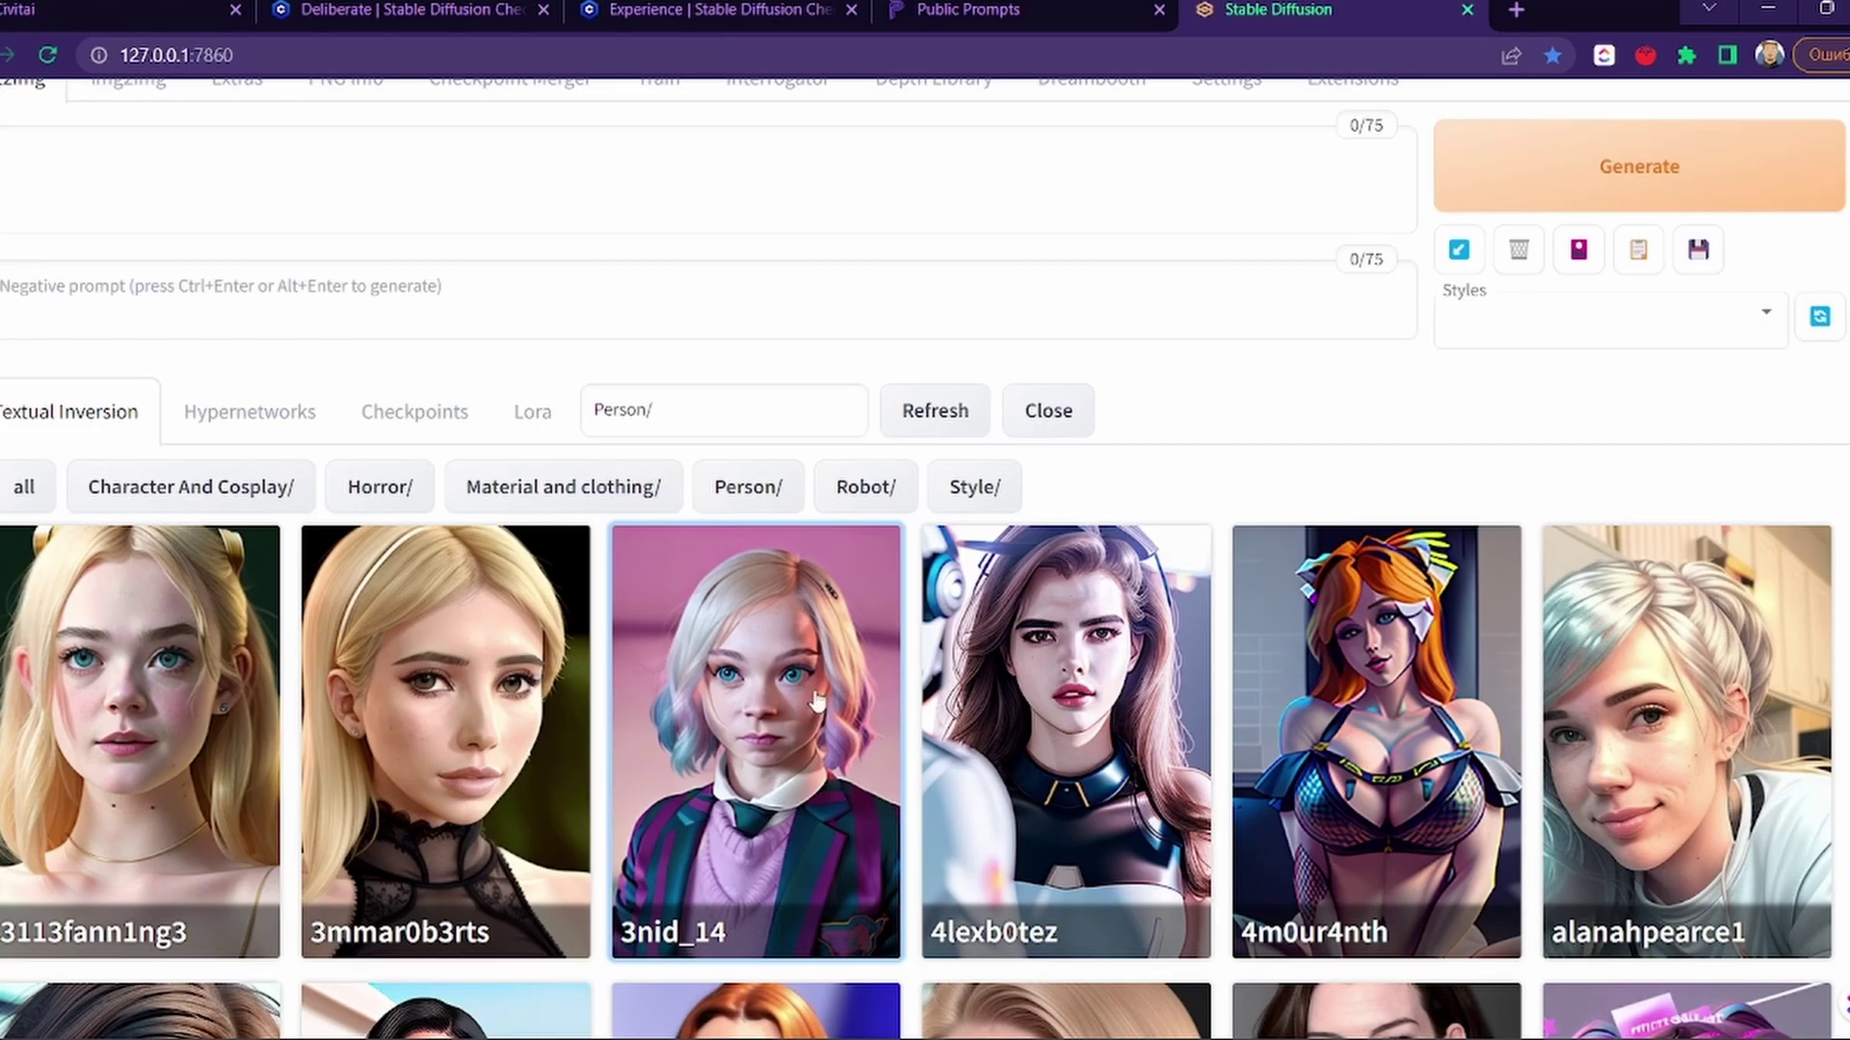
left_click(865, 487)
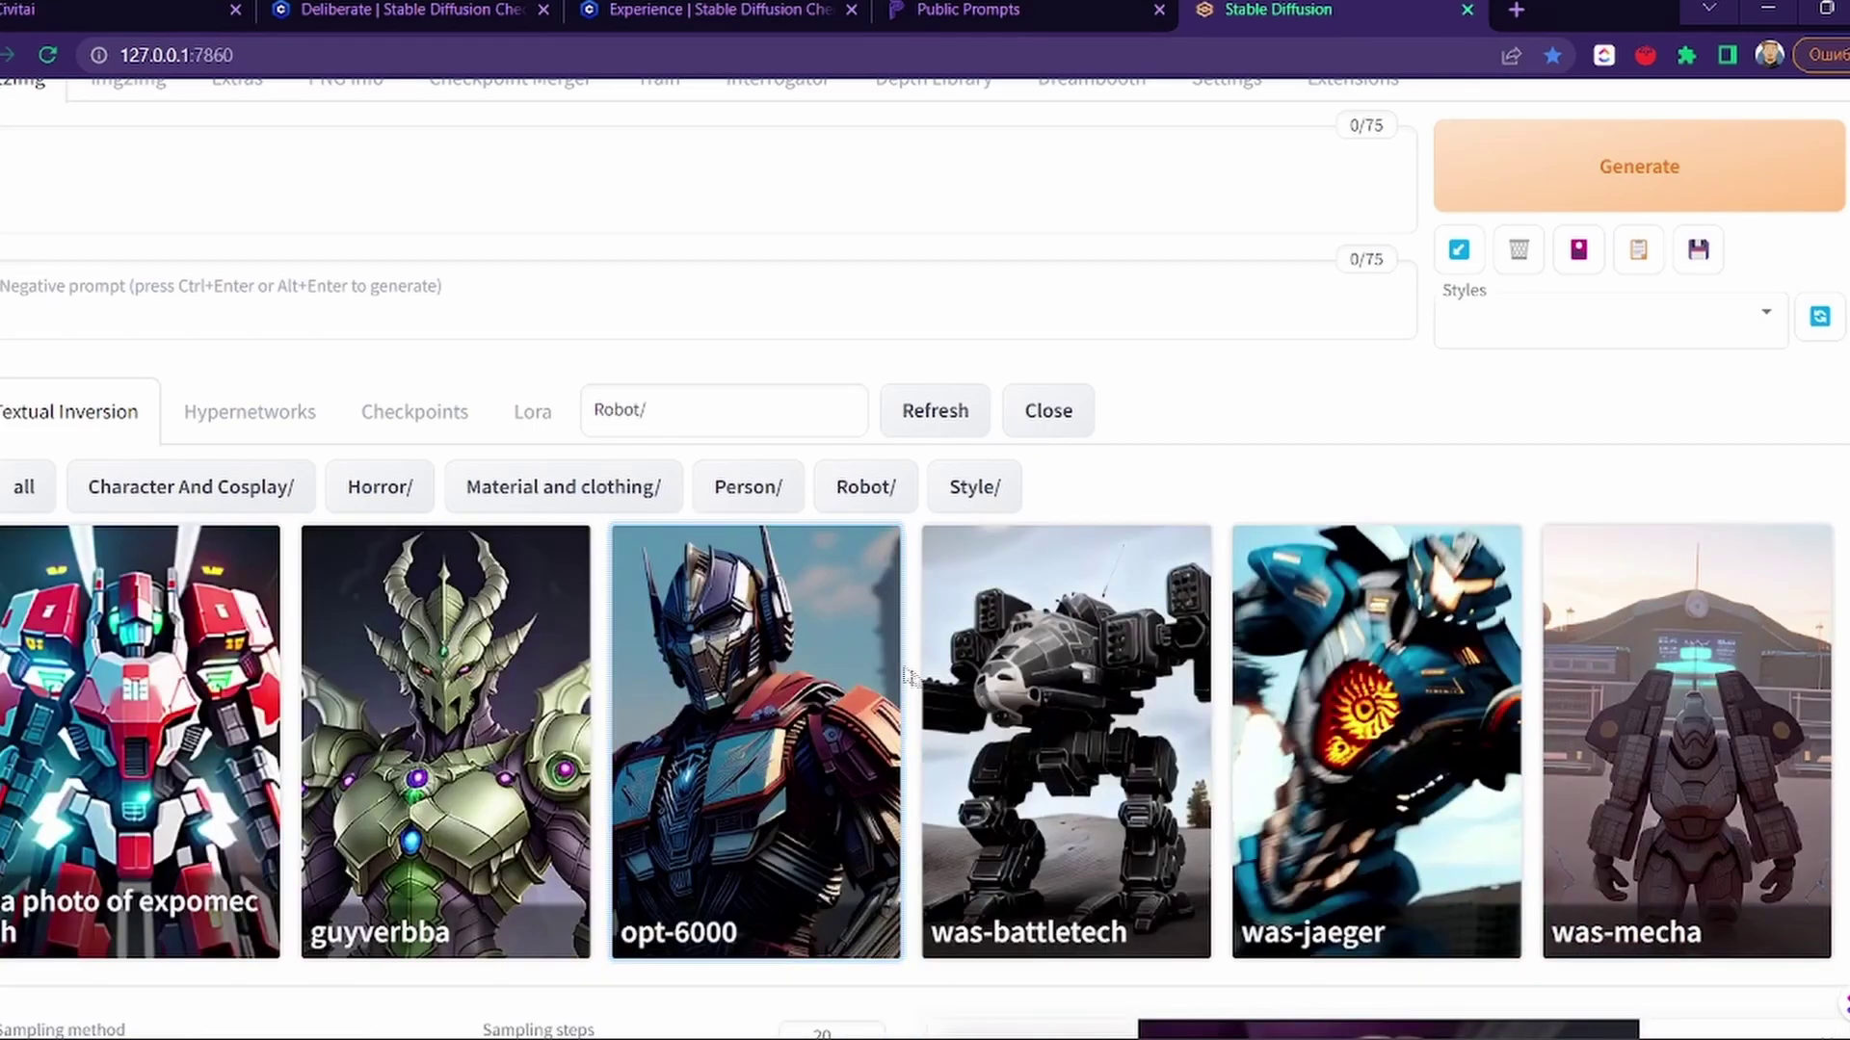
left_click(970, 489)
scroll(973, 578, "down", 10)
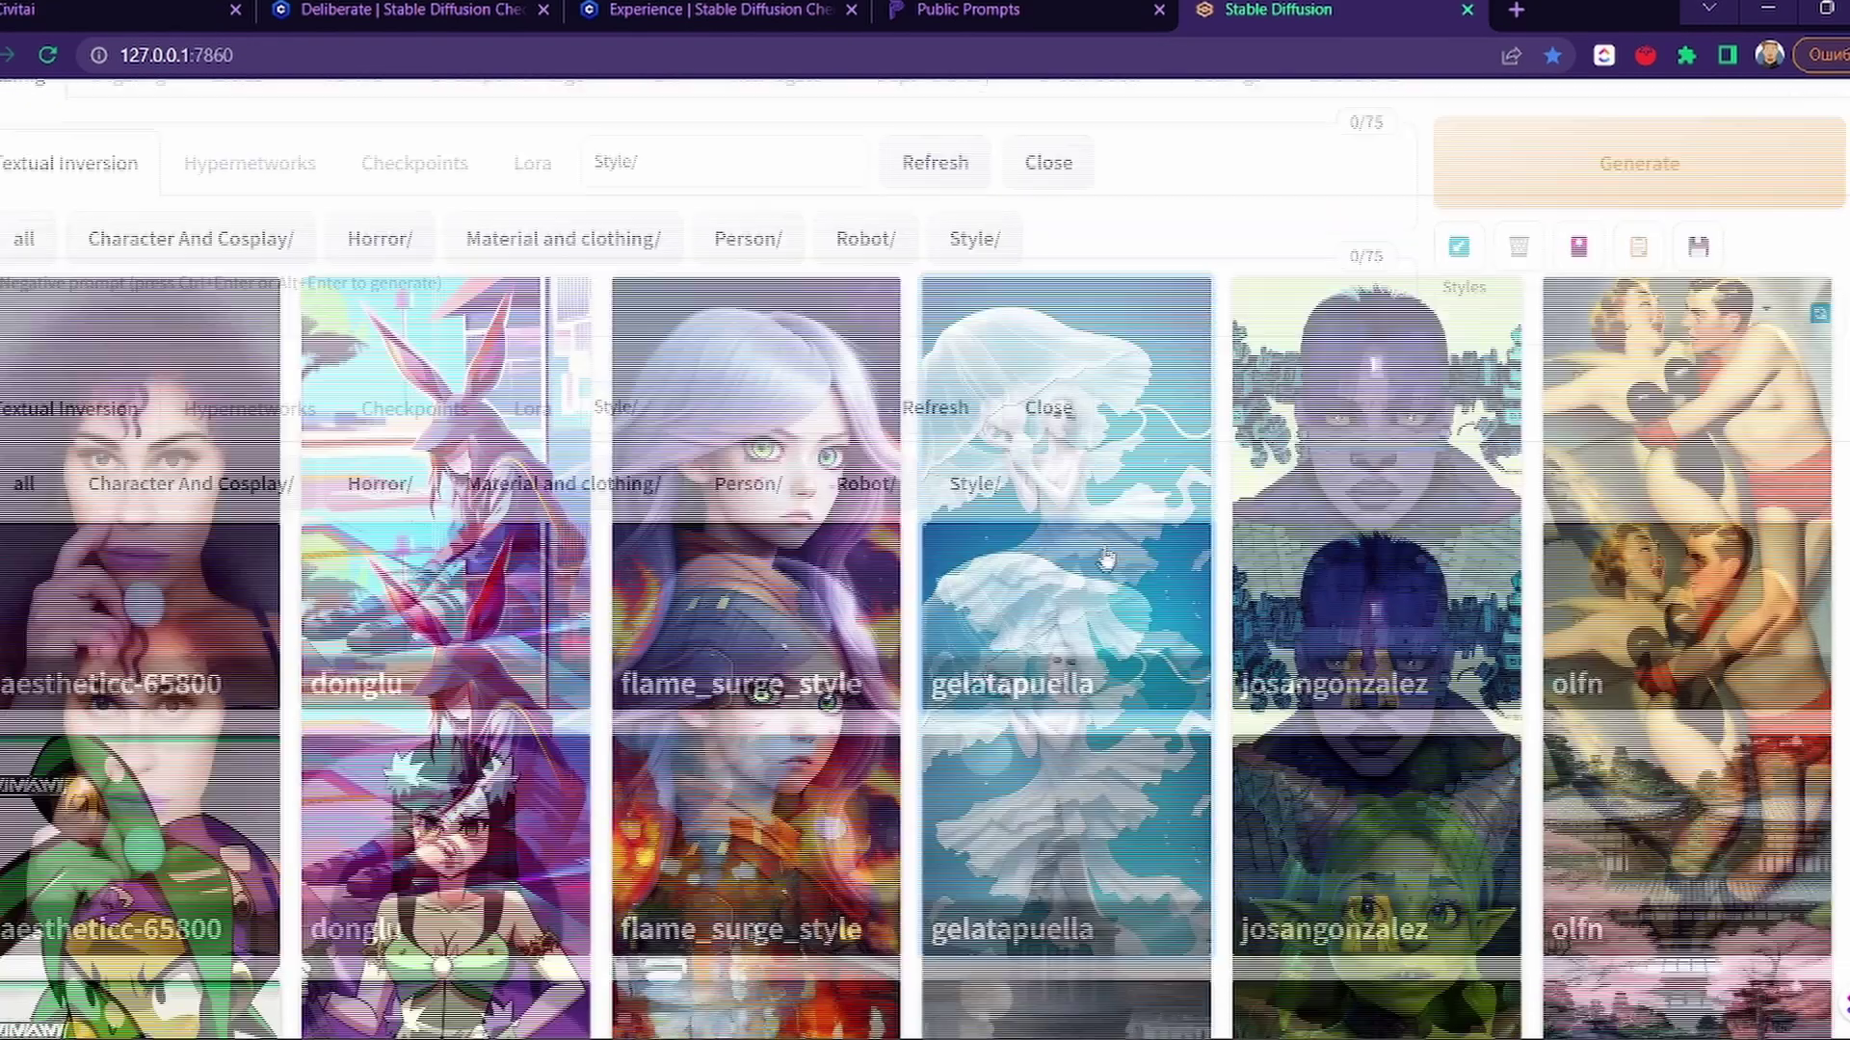
scroll(1103, 563, "up", 15)
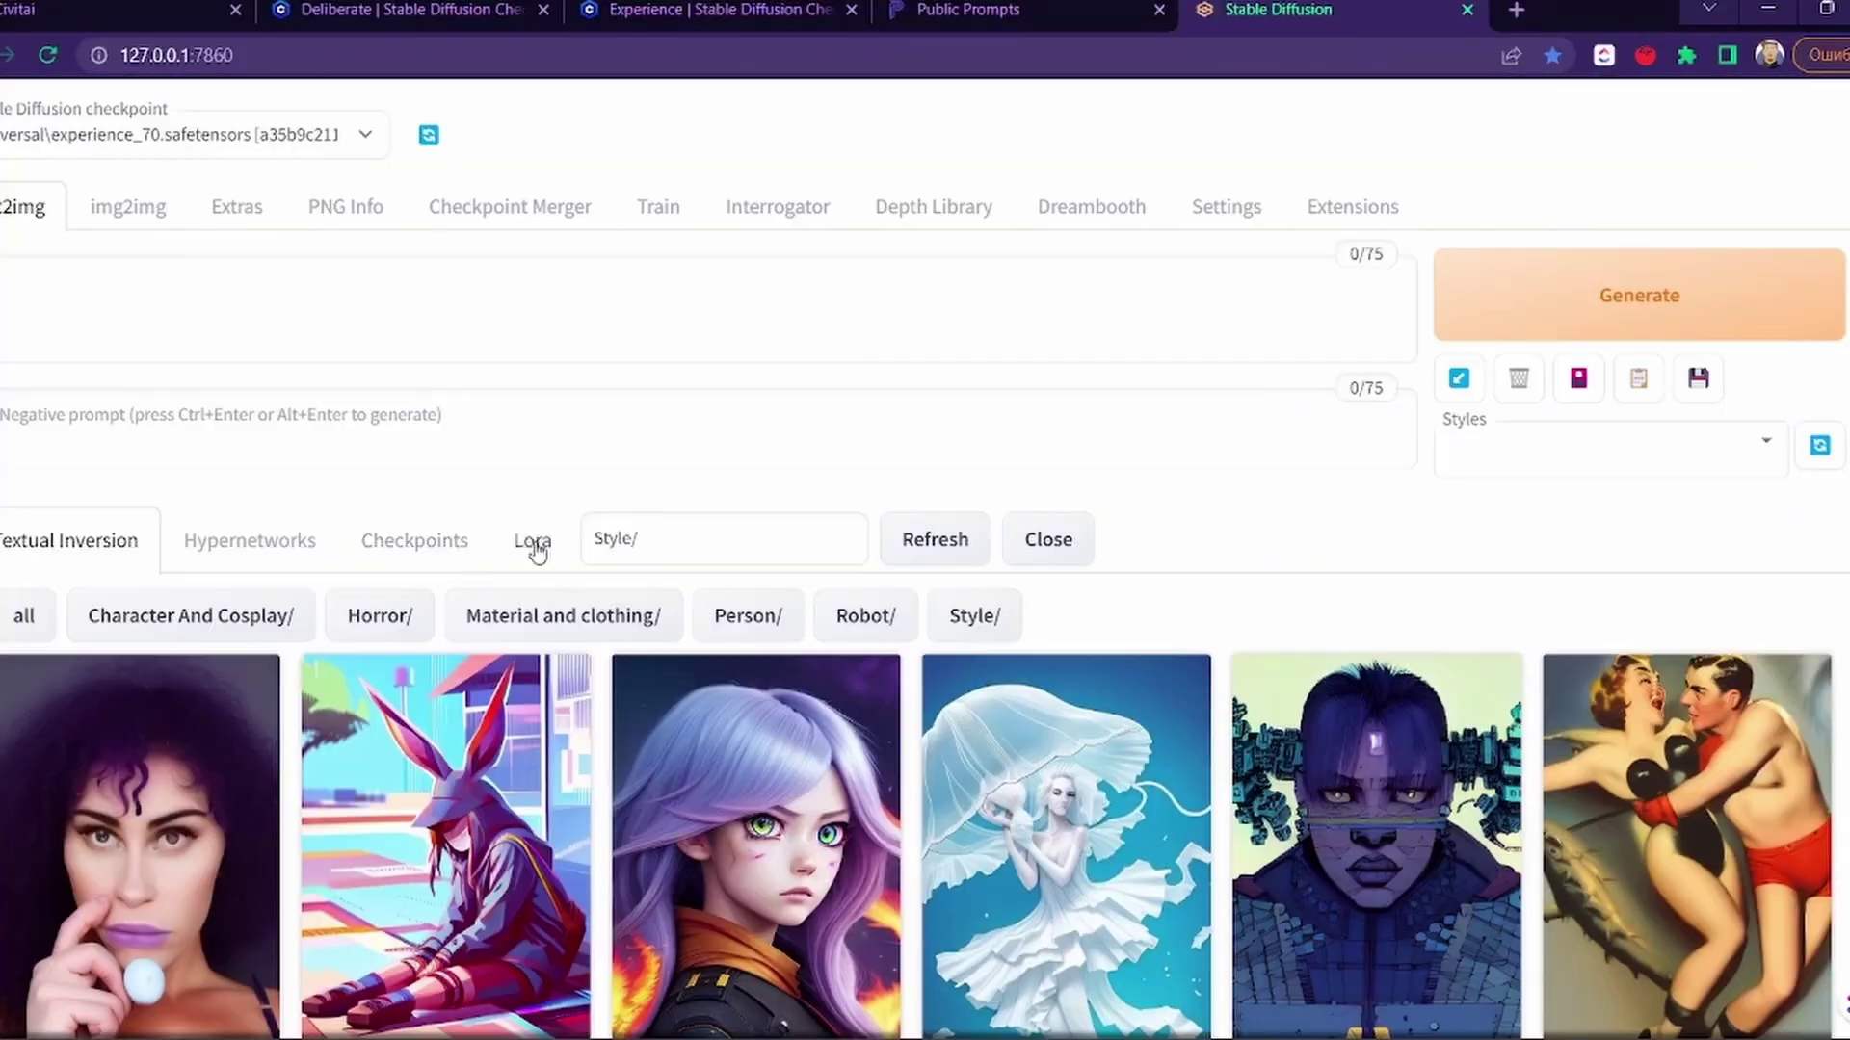
Step: Open the Lora section, look through its cards, and filter them by the Icon category
scroll(1103, 722, "down", 10)
scroll(154, 537, "up", 9)
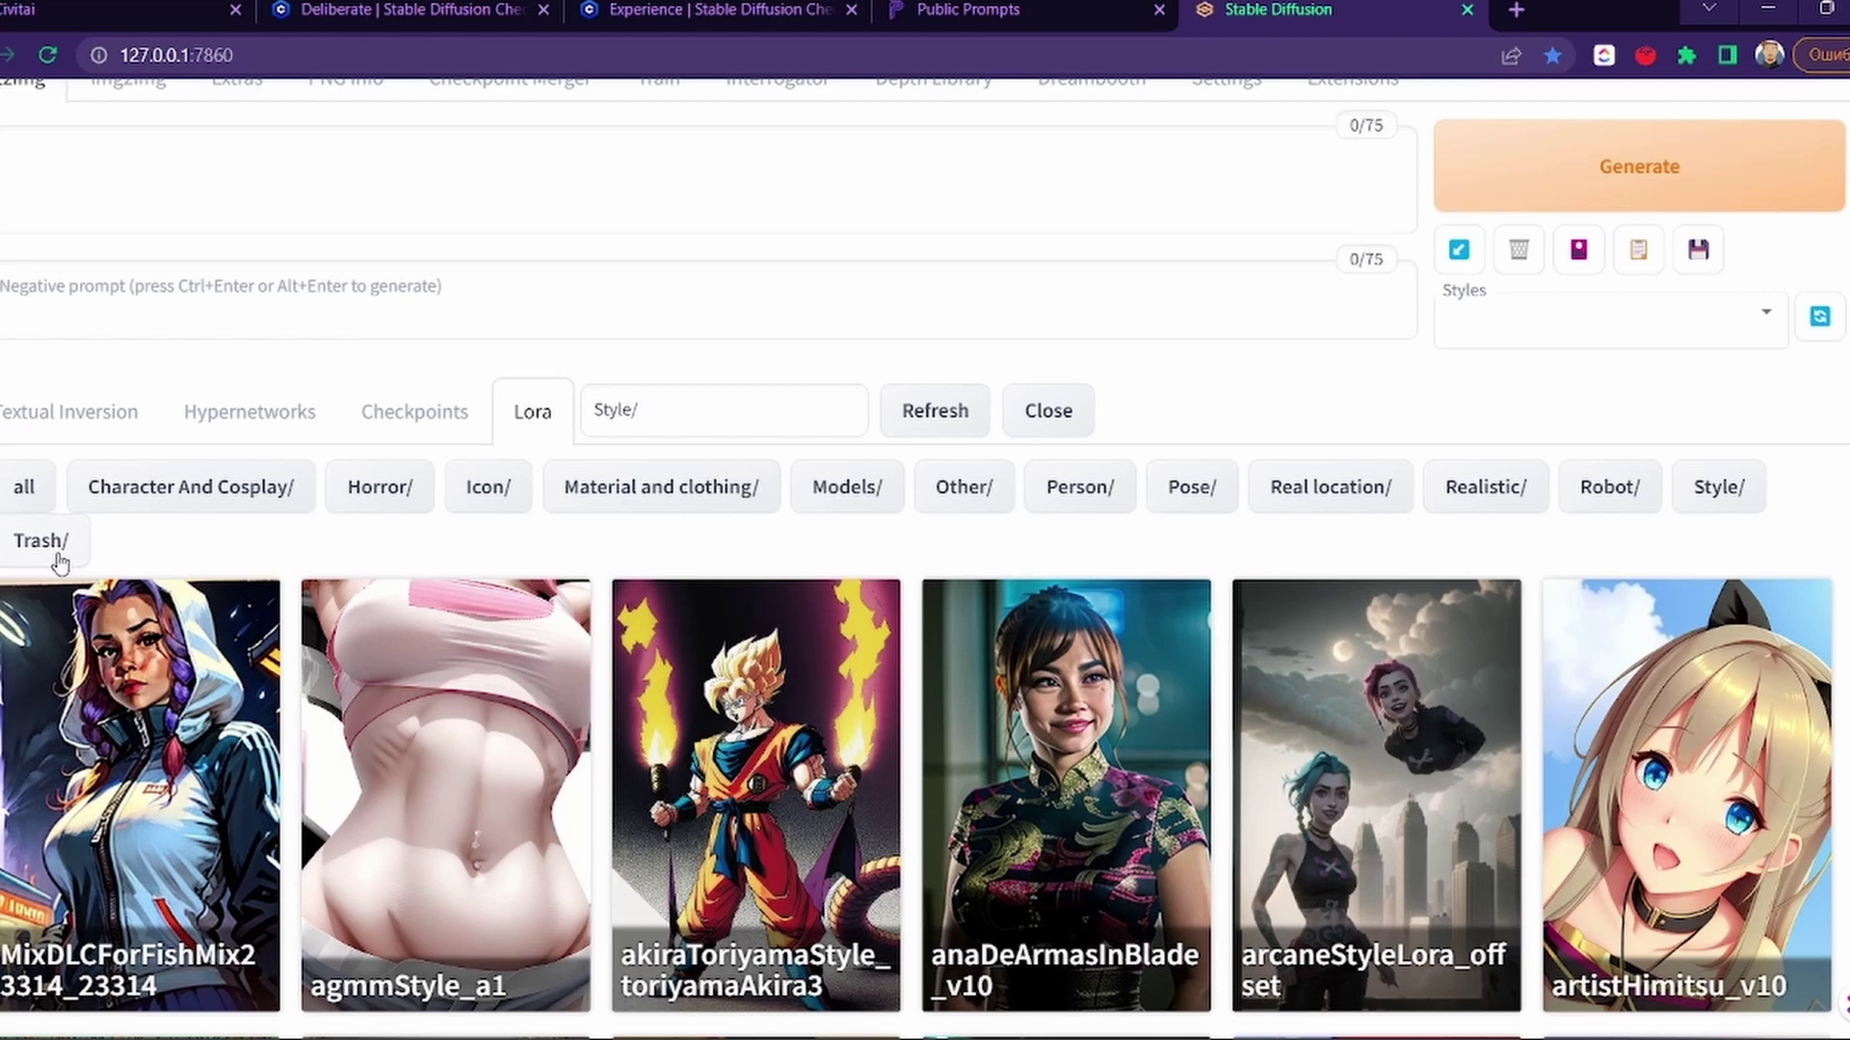
left_click(479, 501)
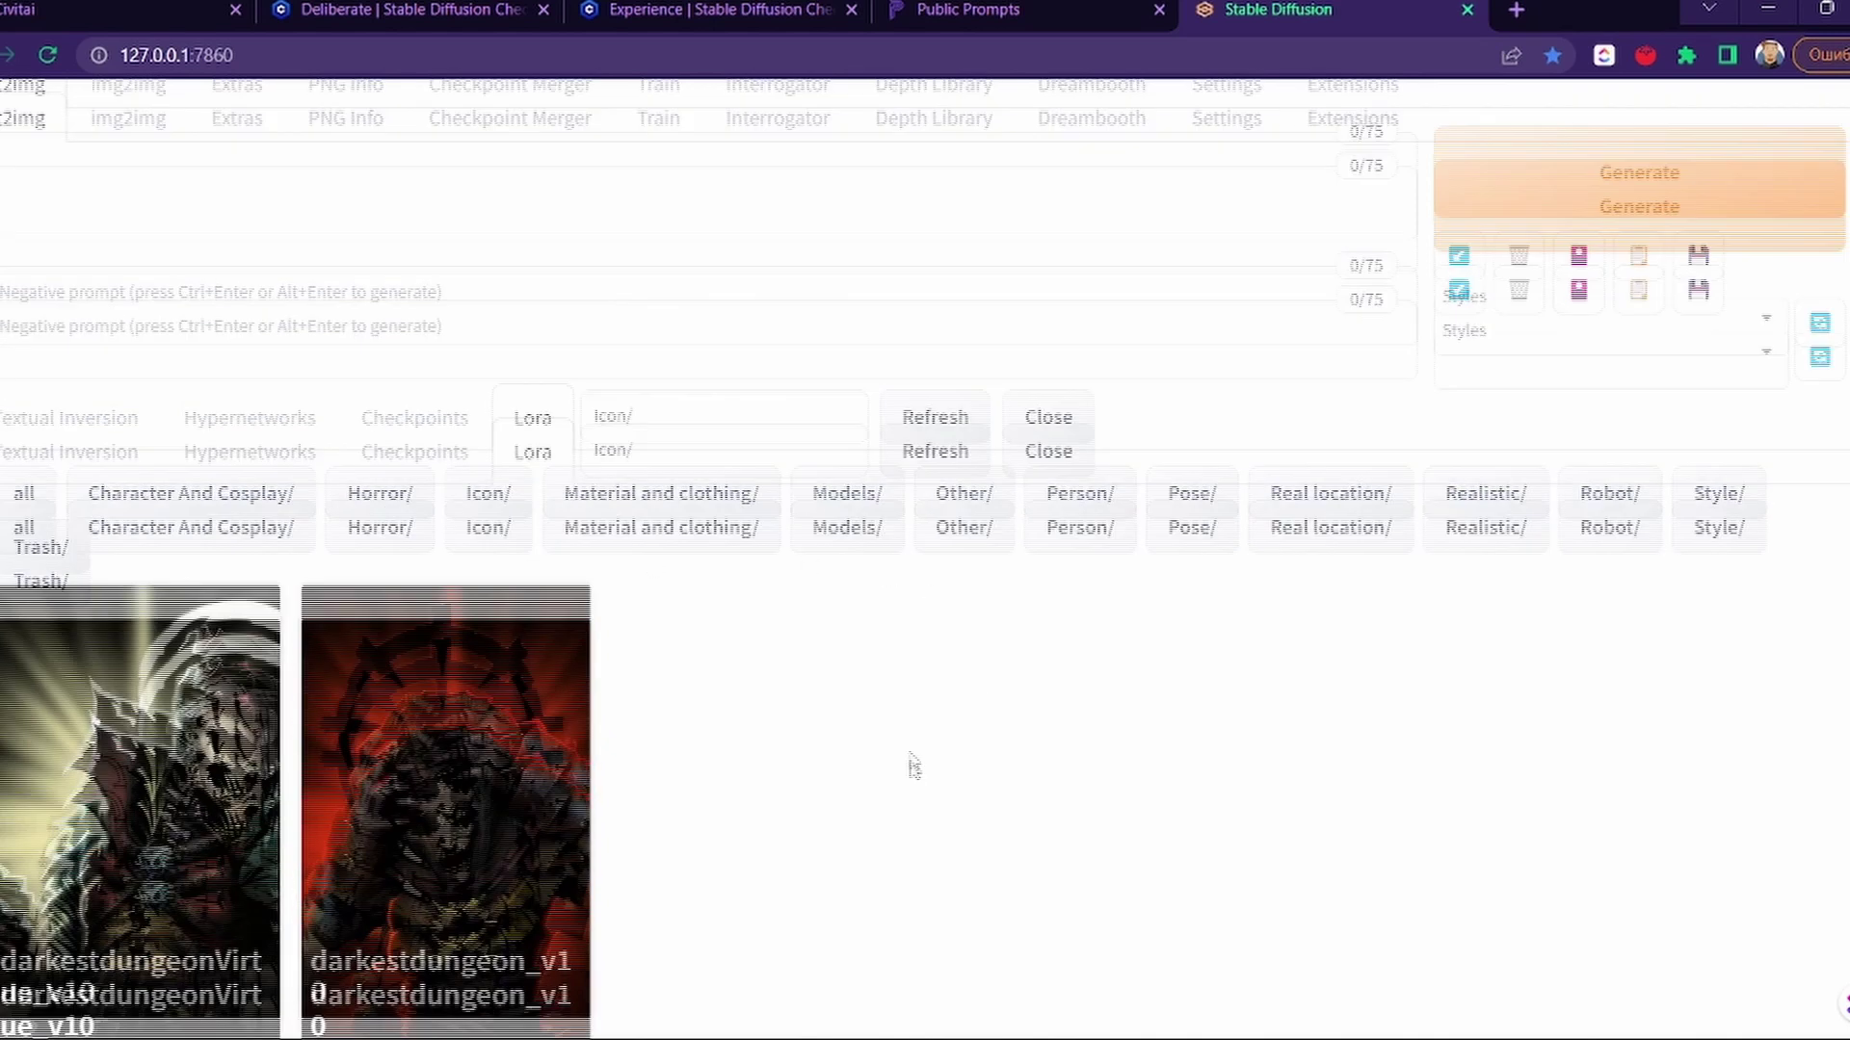
scroll(905, 742, "up", 1)
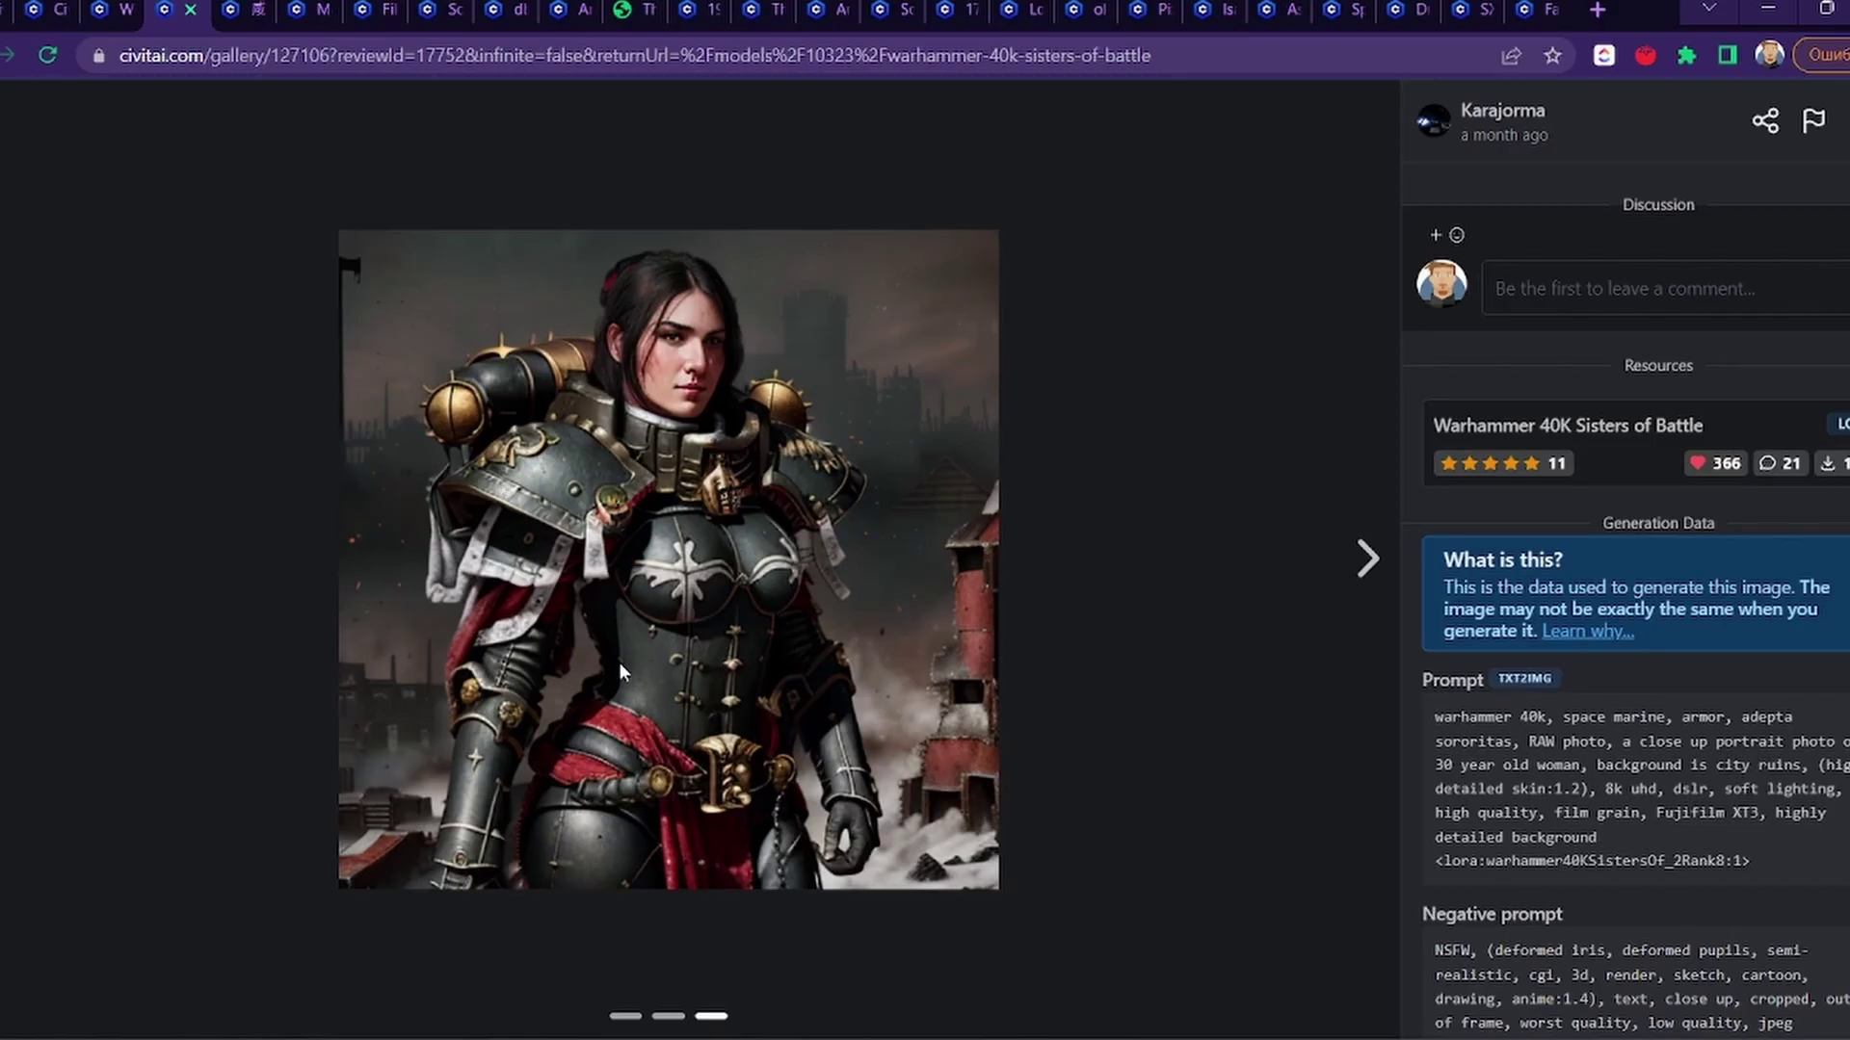
Step: Switch to the Warhammer 40K Sisters of Battle image on Civitai, highlight its prompt text, and save the image
left_click_drag(1620, 848, 1418, 717)
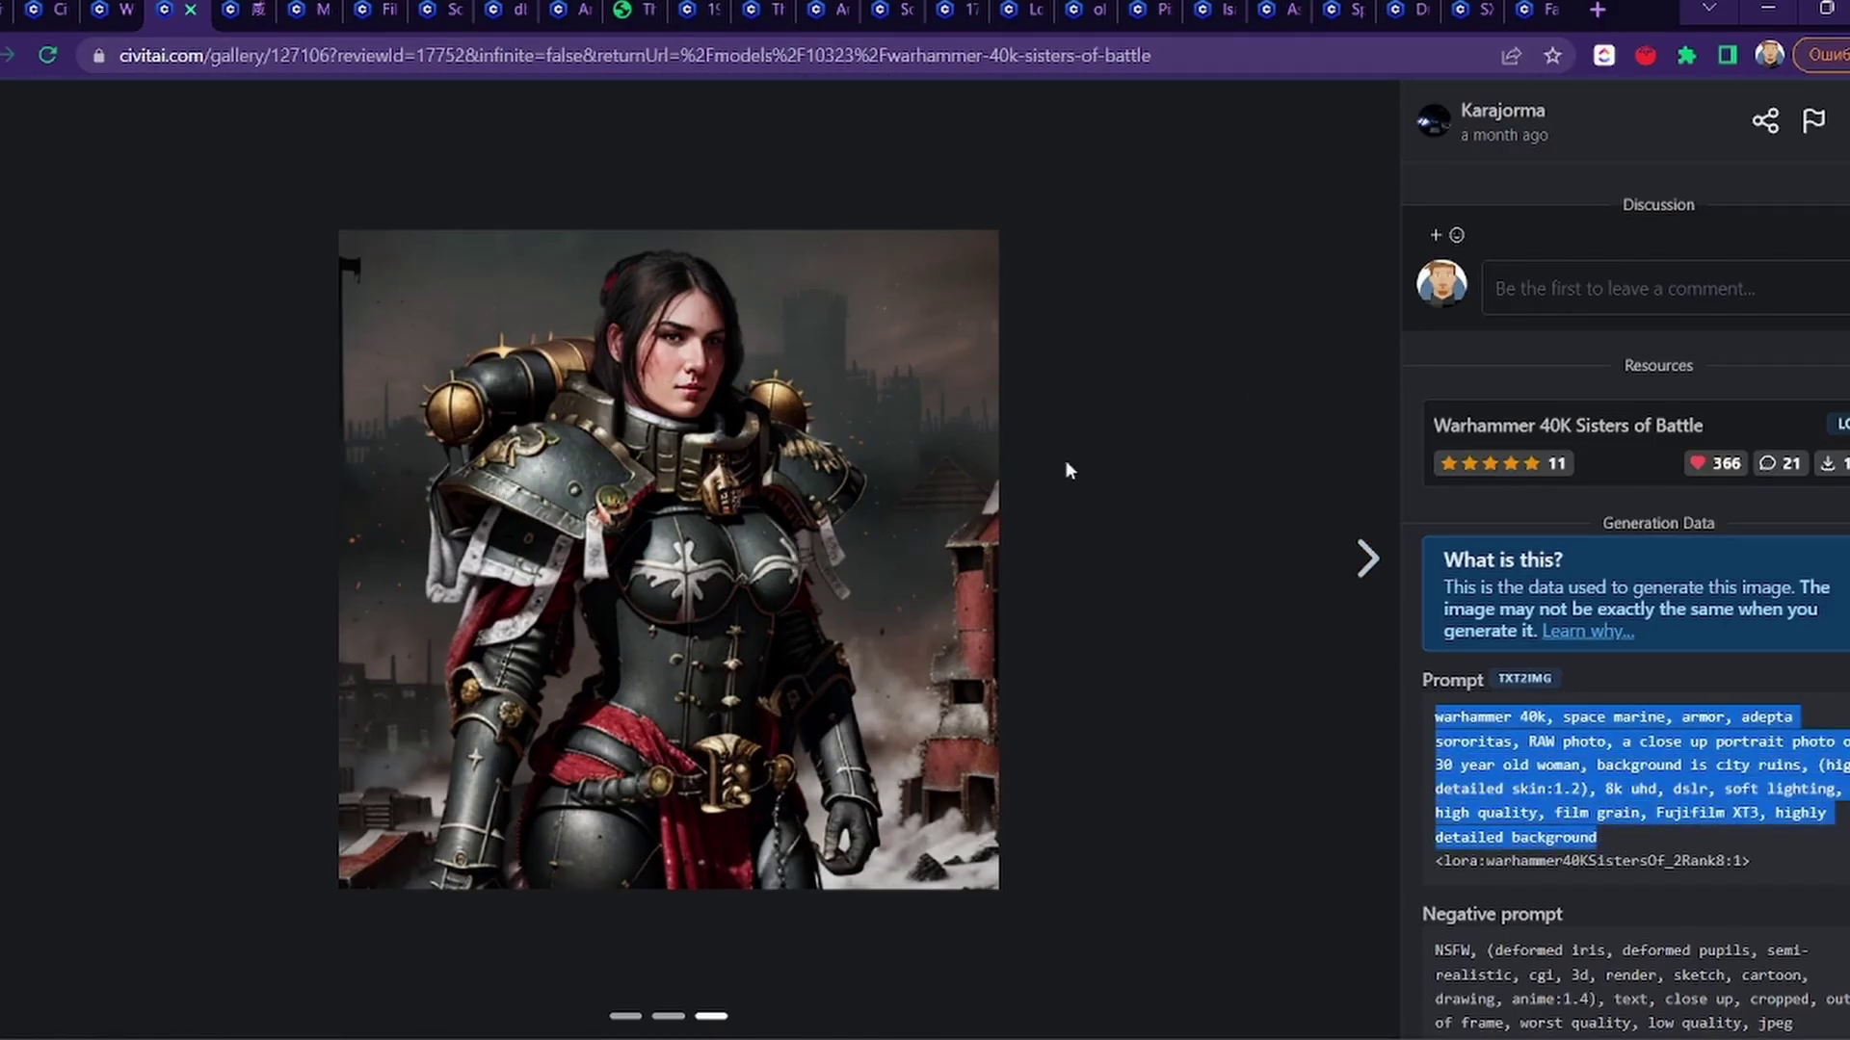
right_click(743, 447)
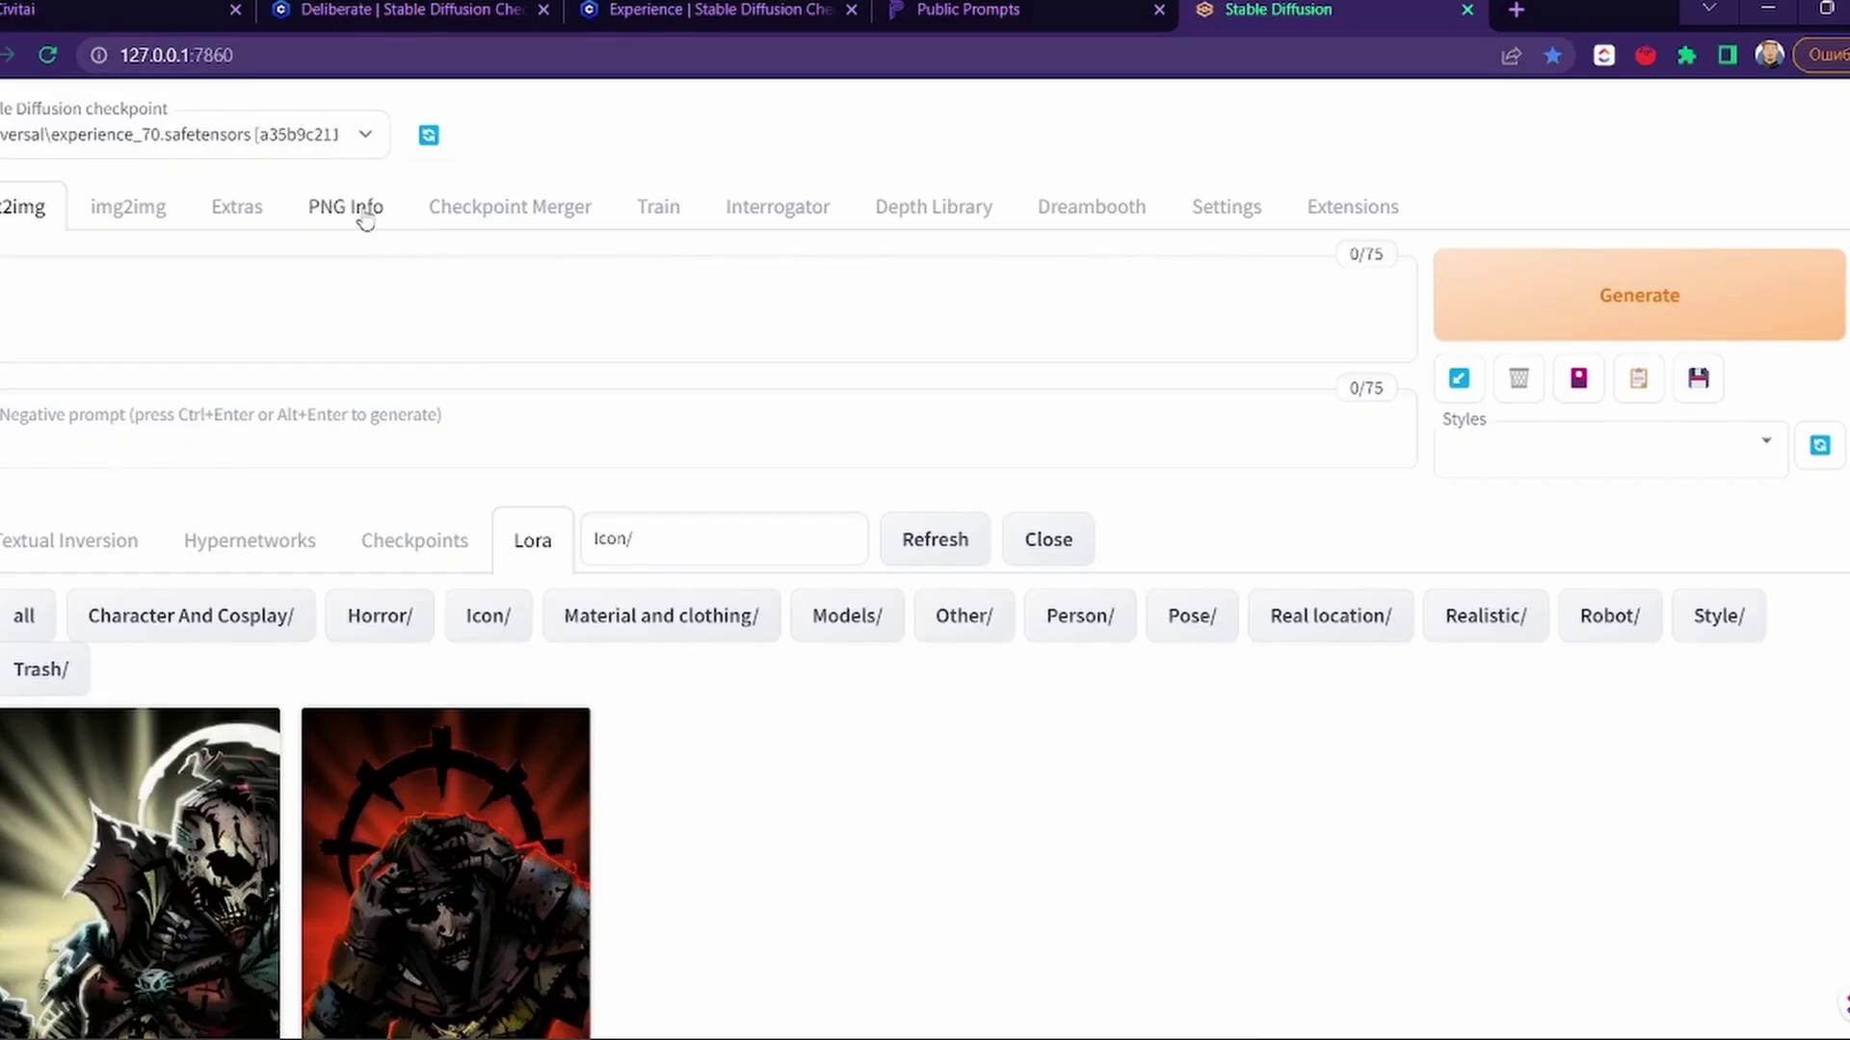
Step: In the Stable Diffusion web UI, load the saved Warhammer image into PNG Info and send its parameters to txt2img
left_click(364, 220)
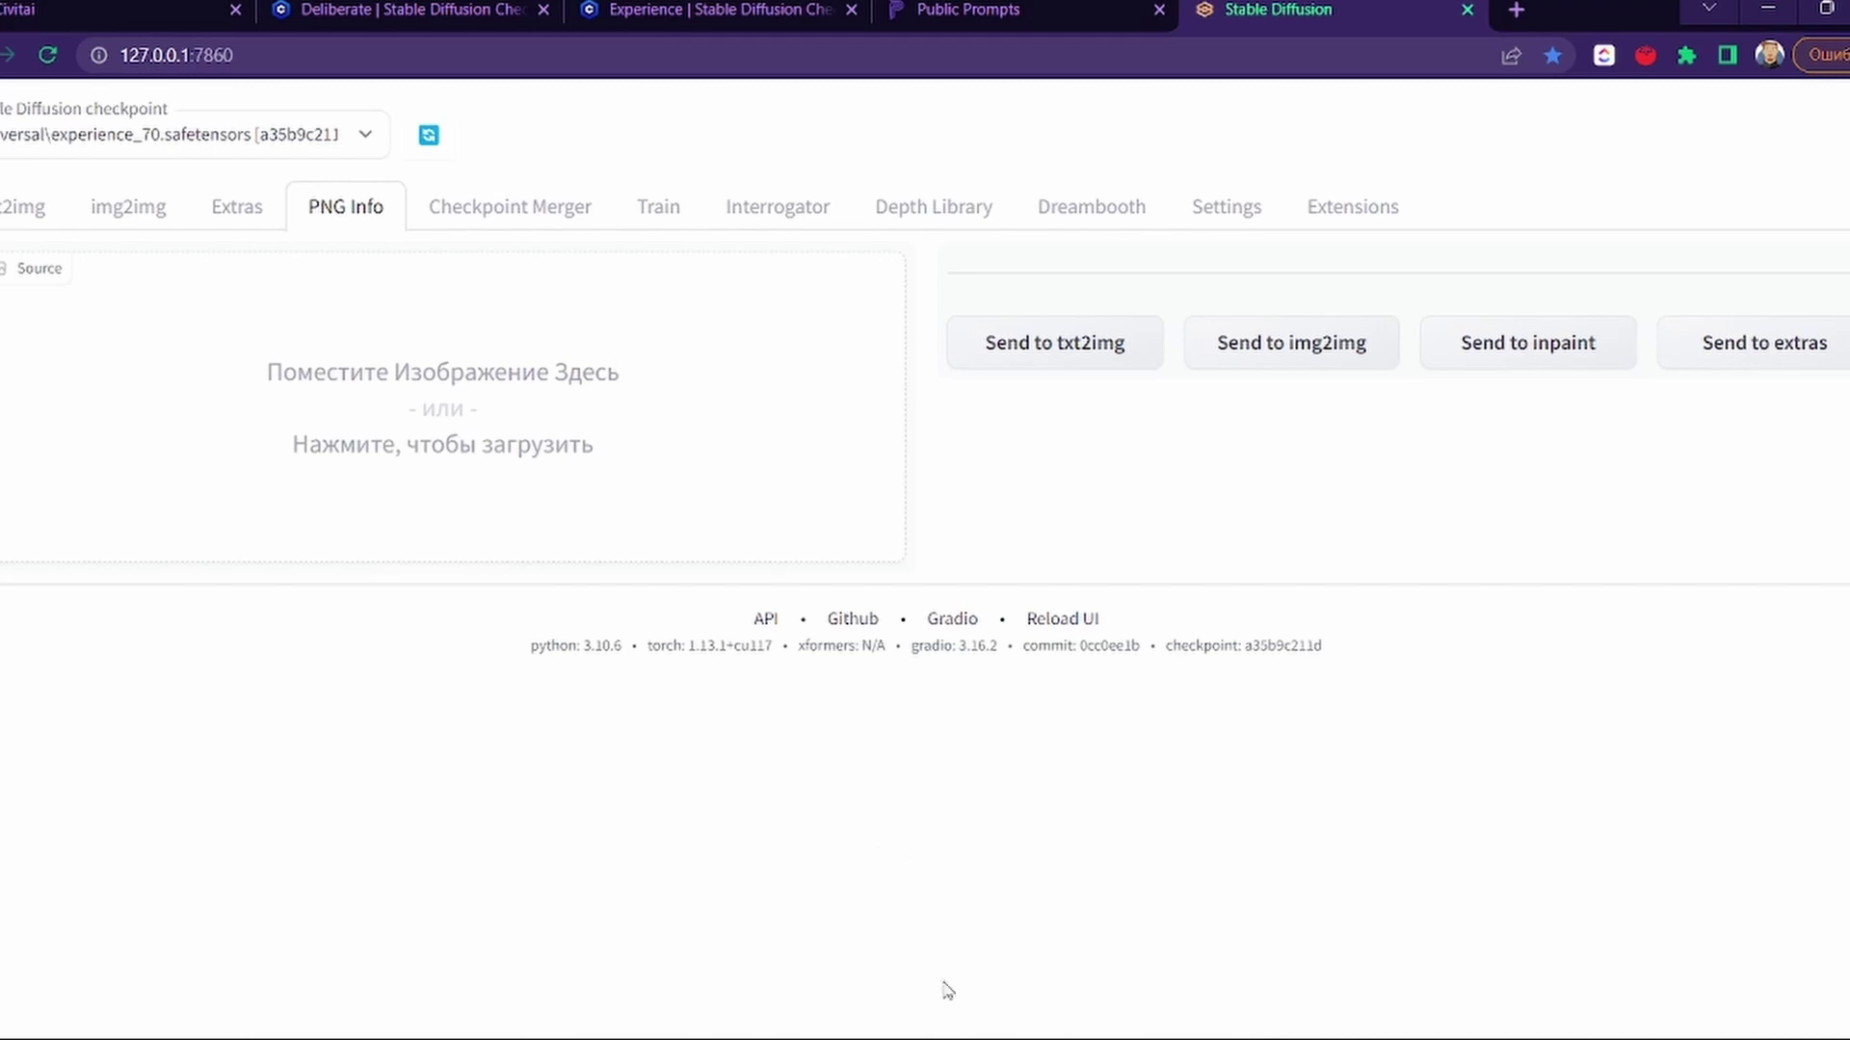
left_click_drag(946, 1036, 471, 404)
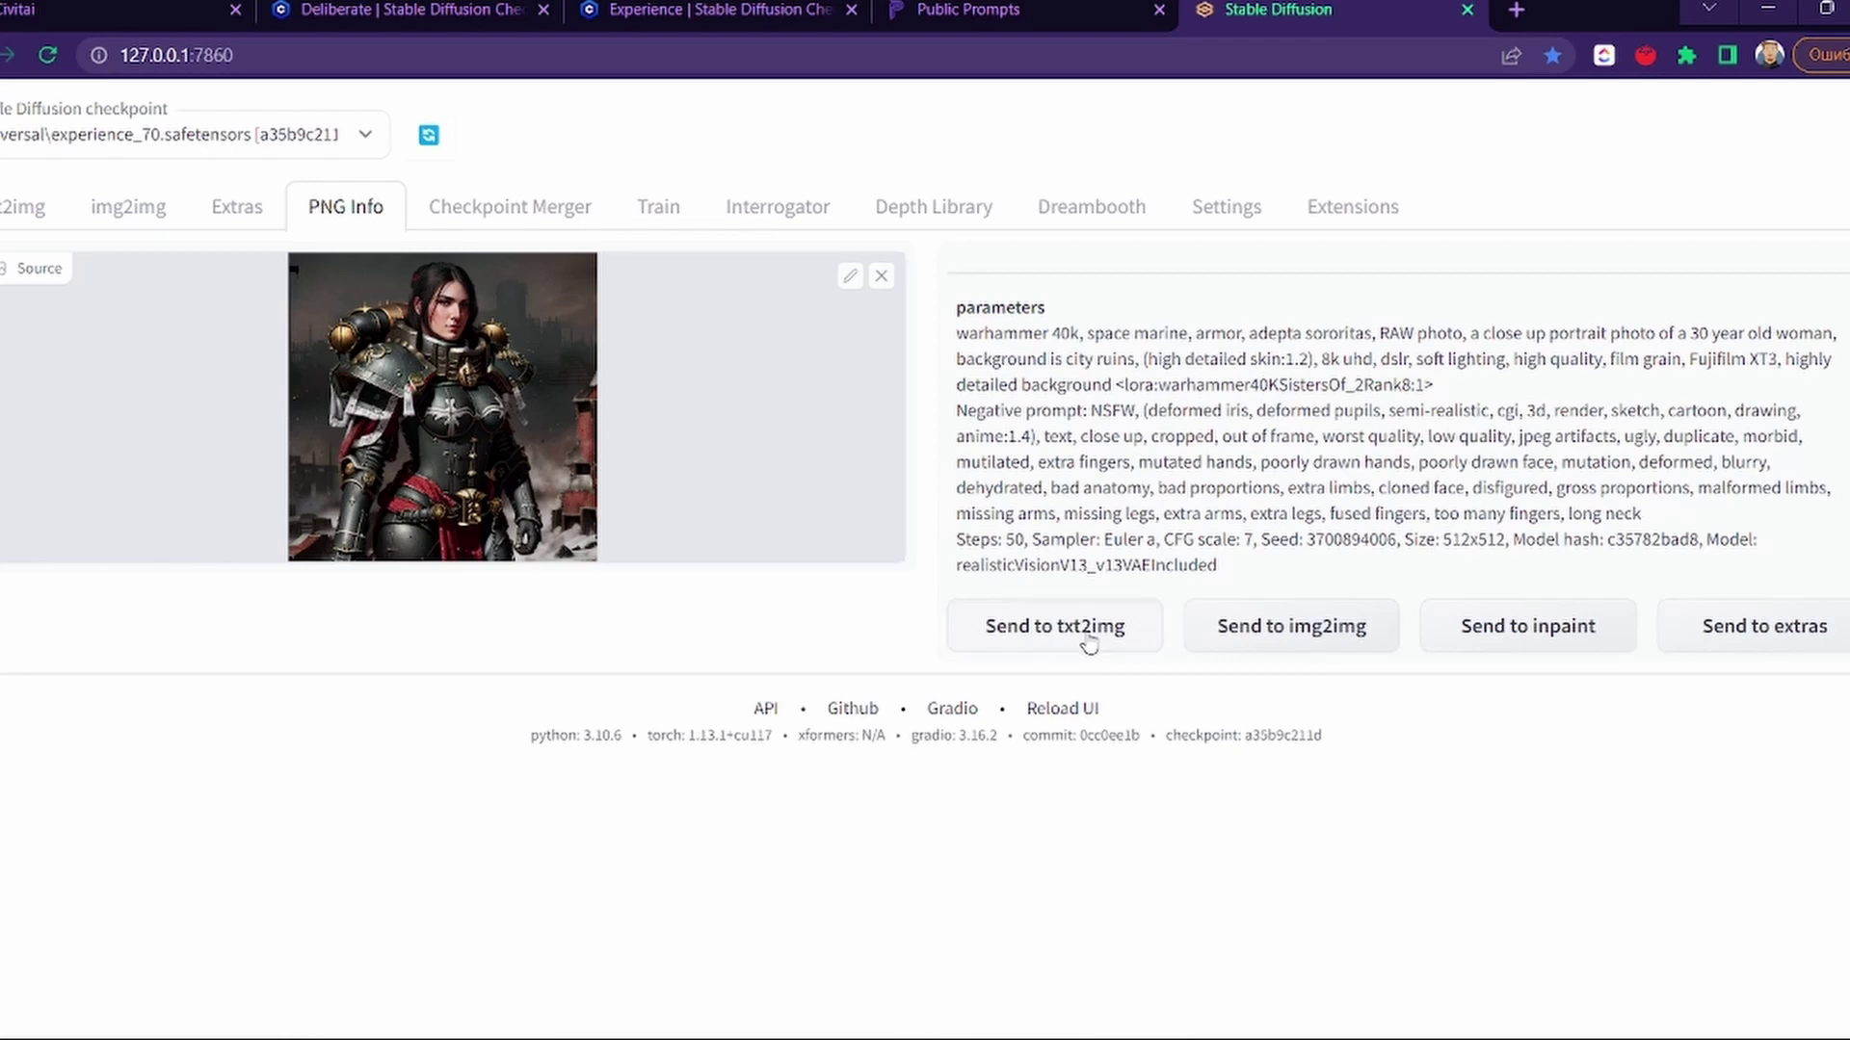
left_click(1088, 640)
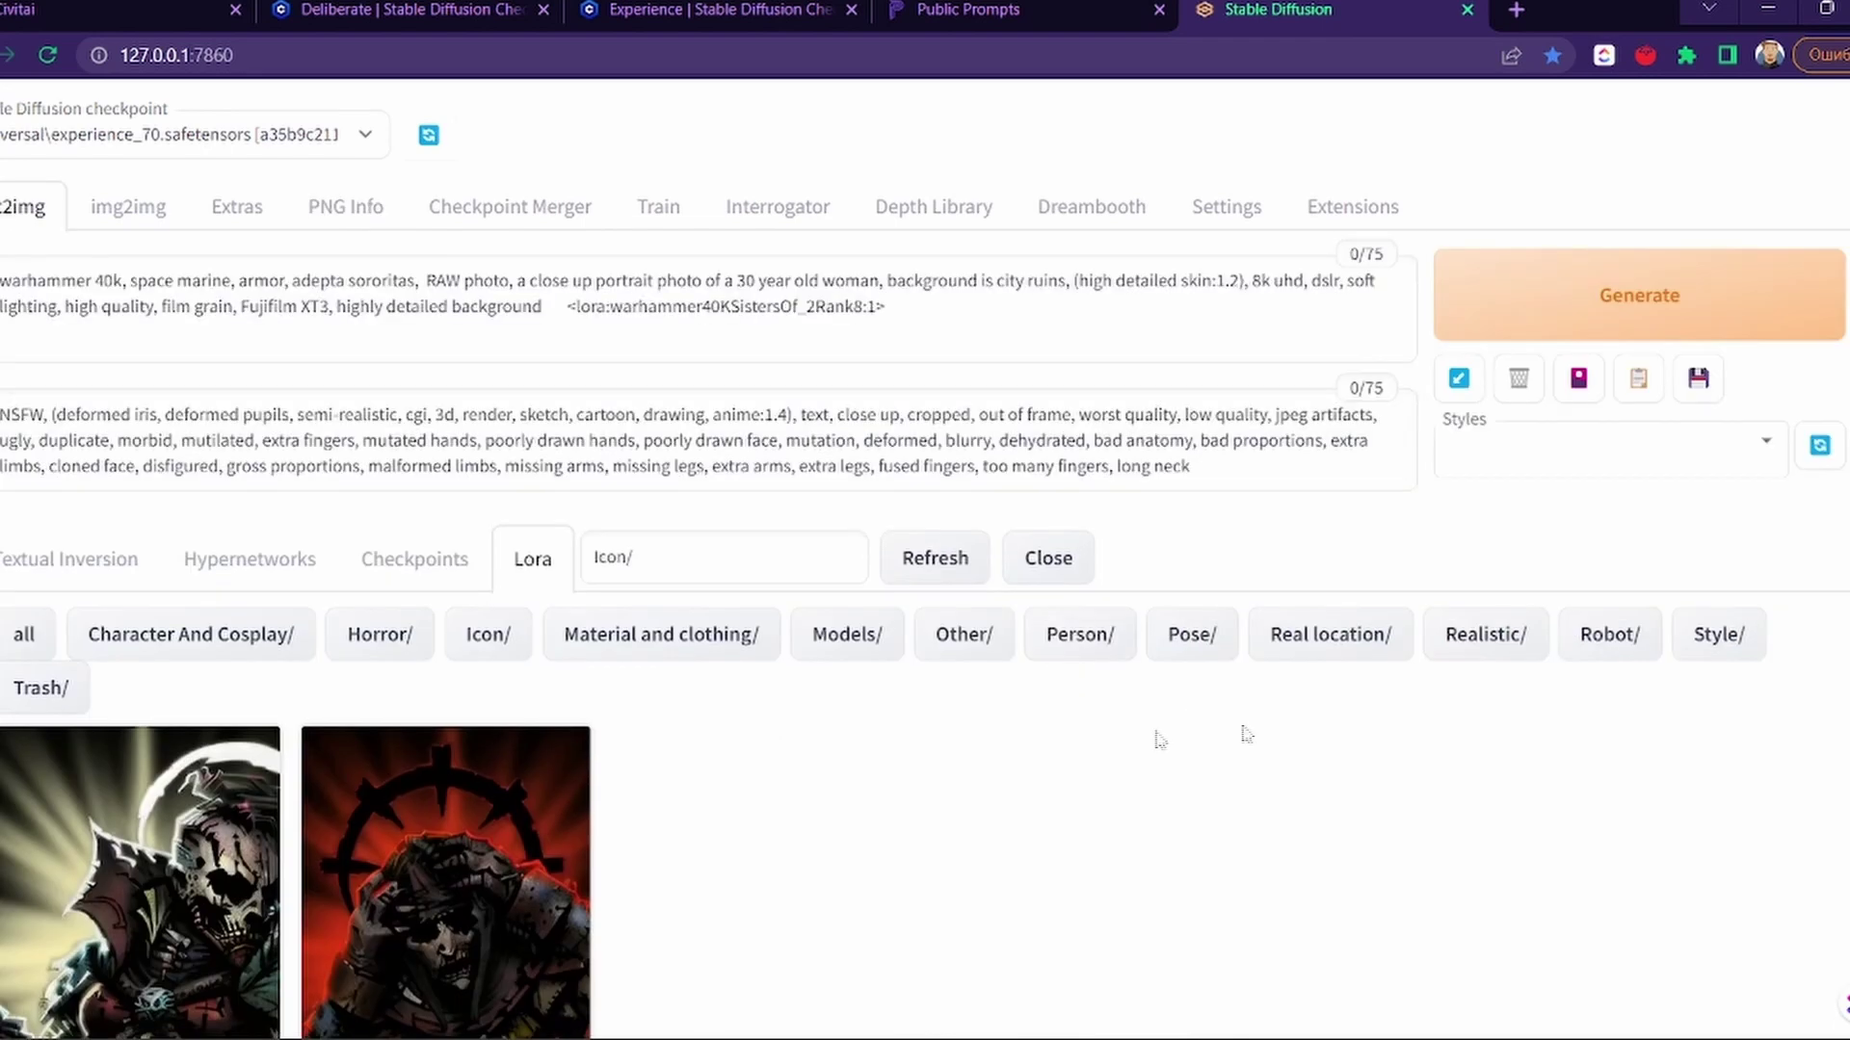
Step: Hide the extra networks and delete the <lora:warhammer40KSistersOf_2Rank8:1> tag from the prompt
left_click(1578, 378)
left_click_drag(944, 309, 564, 334)
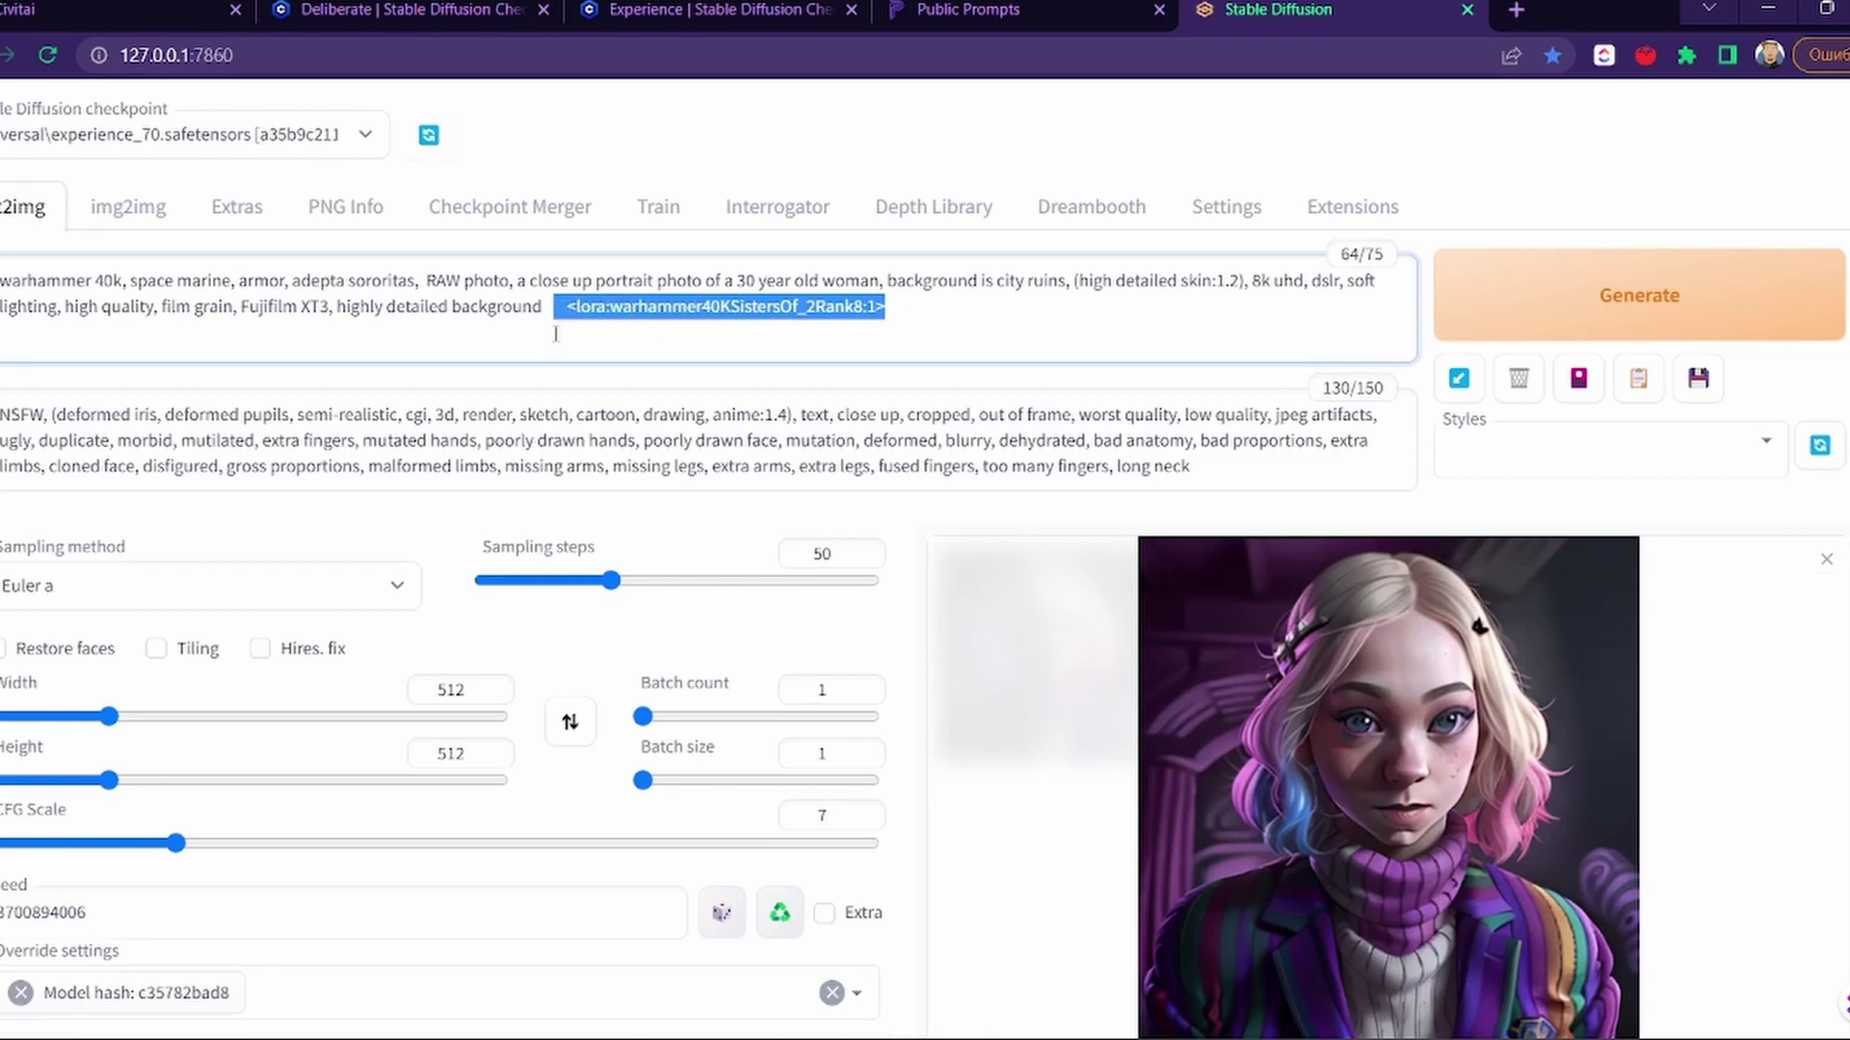
key("BackSpace")
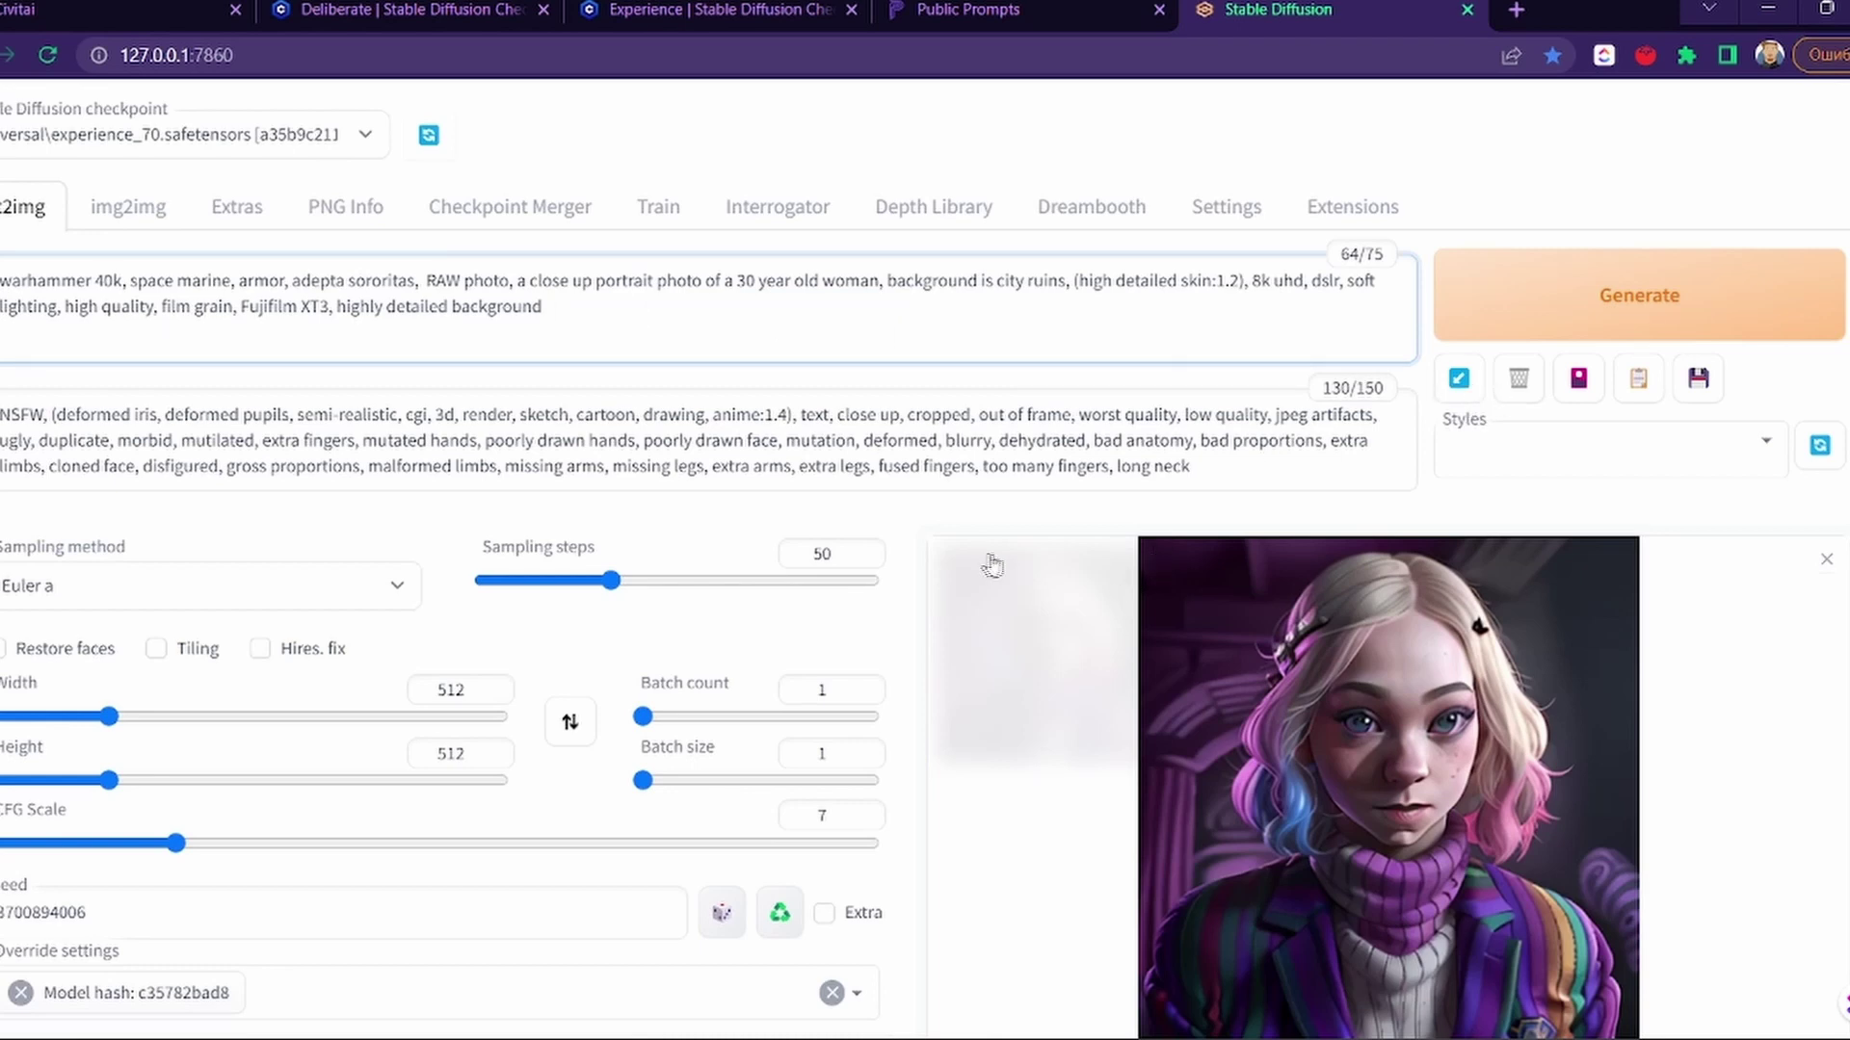
Step: Remove the model hash override setting, then generate an image from the prompt without the Lora
scroll(991, 565, "down", 5)
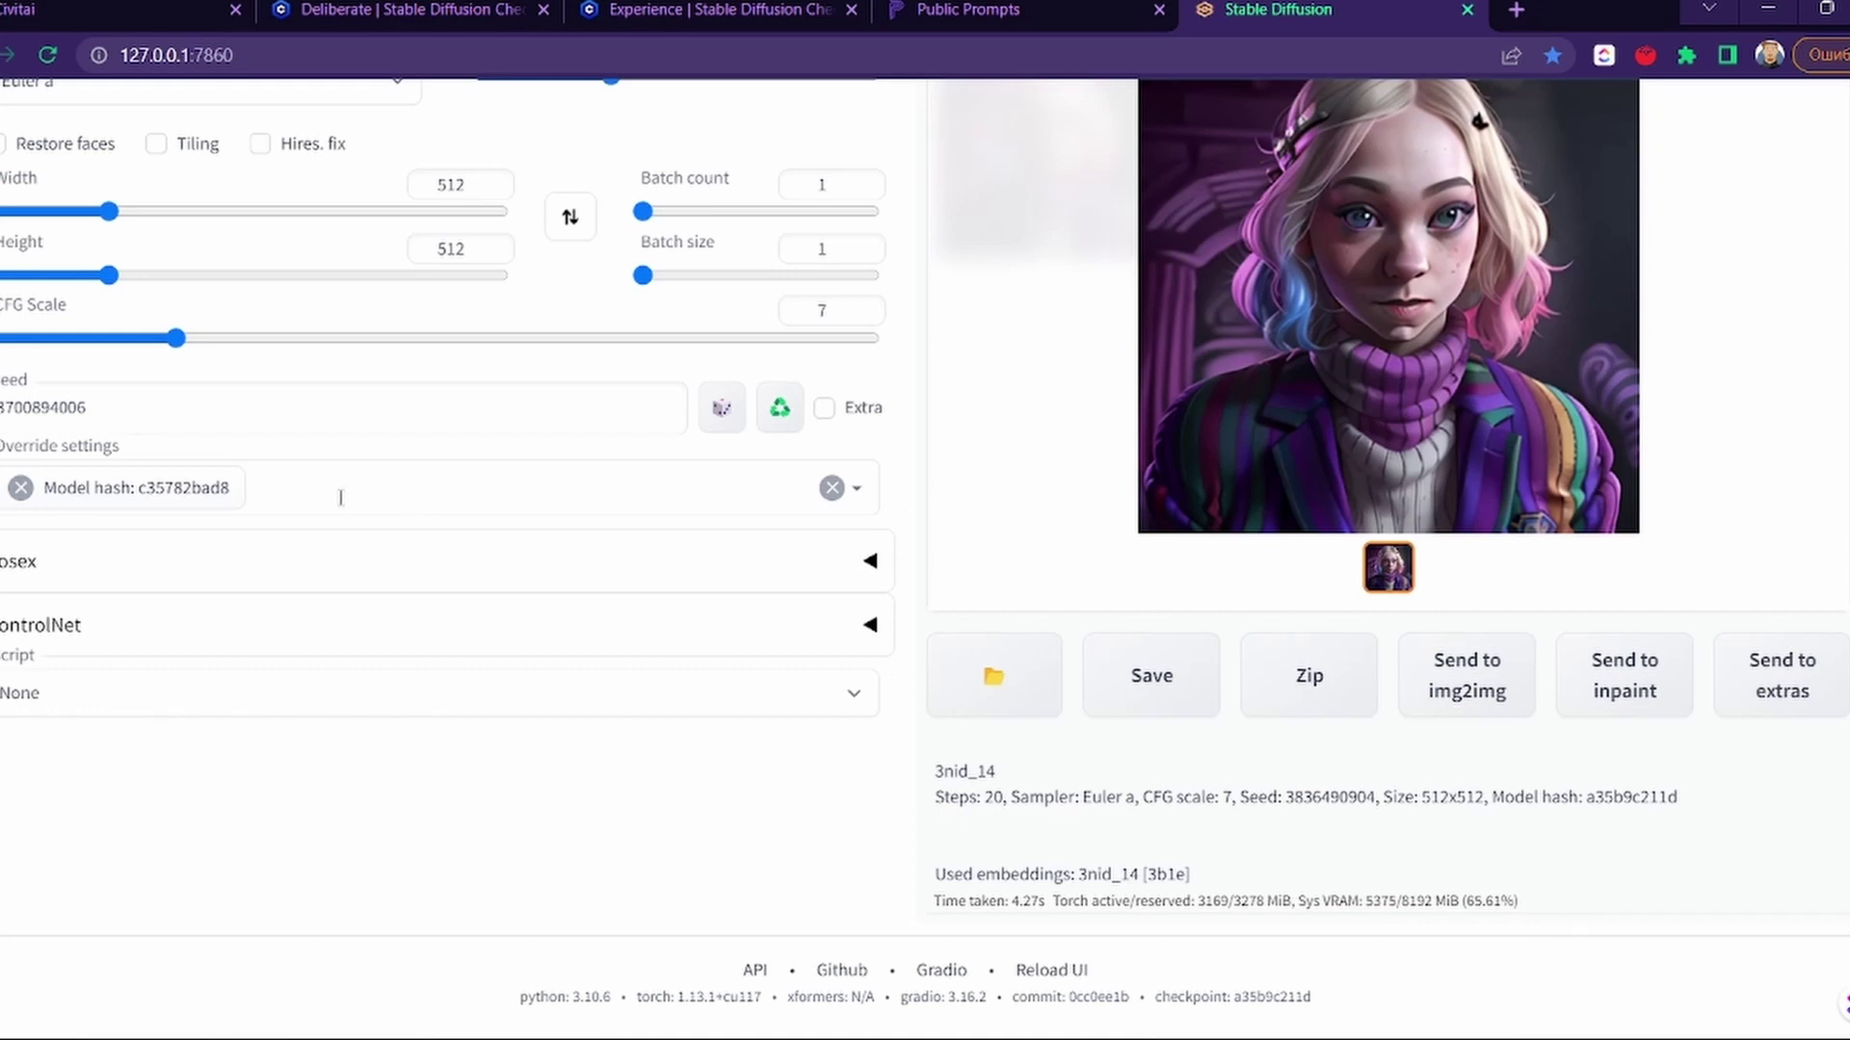
left_click(22, 488)
scroll(466, 549, "up", 5)
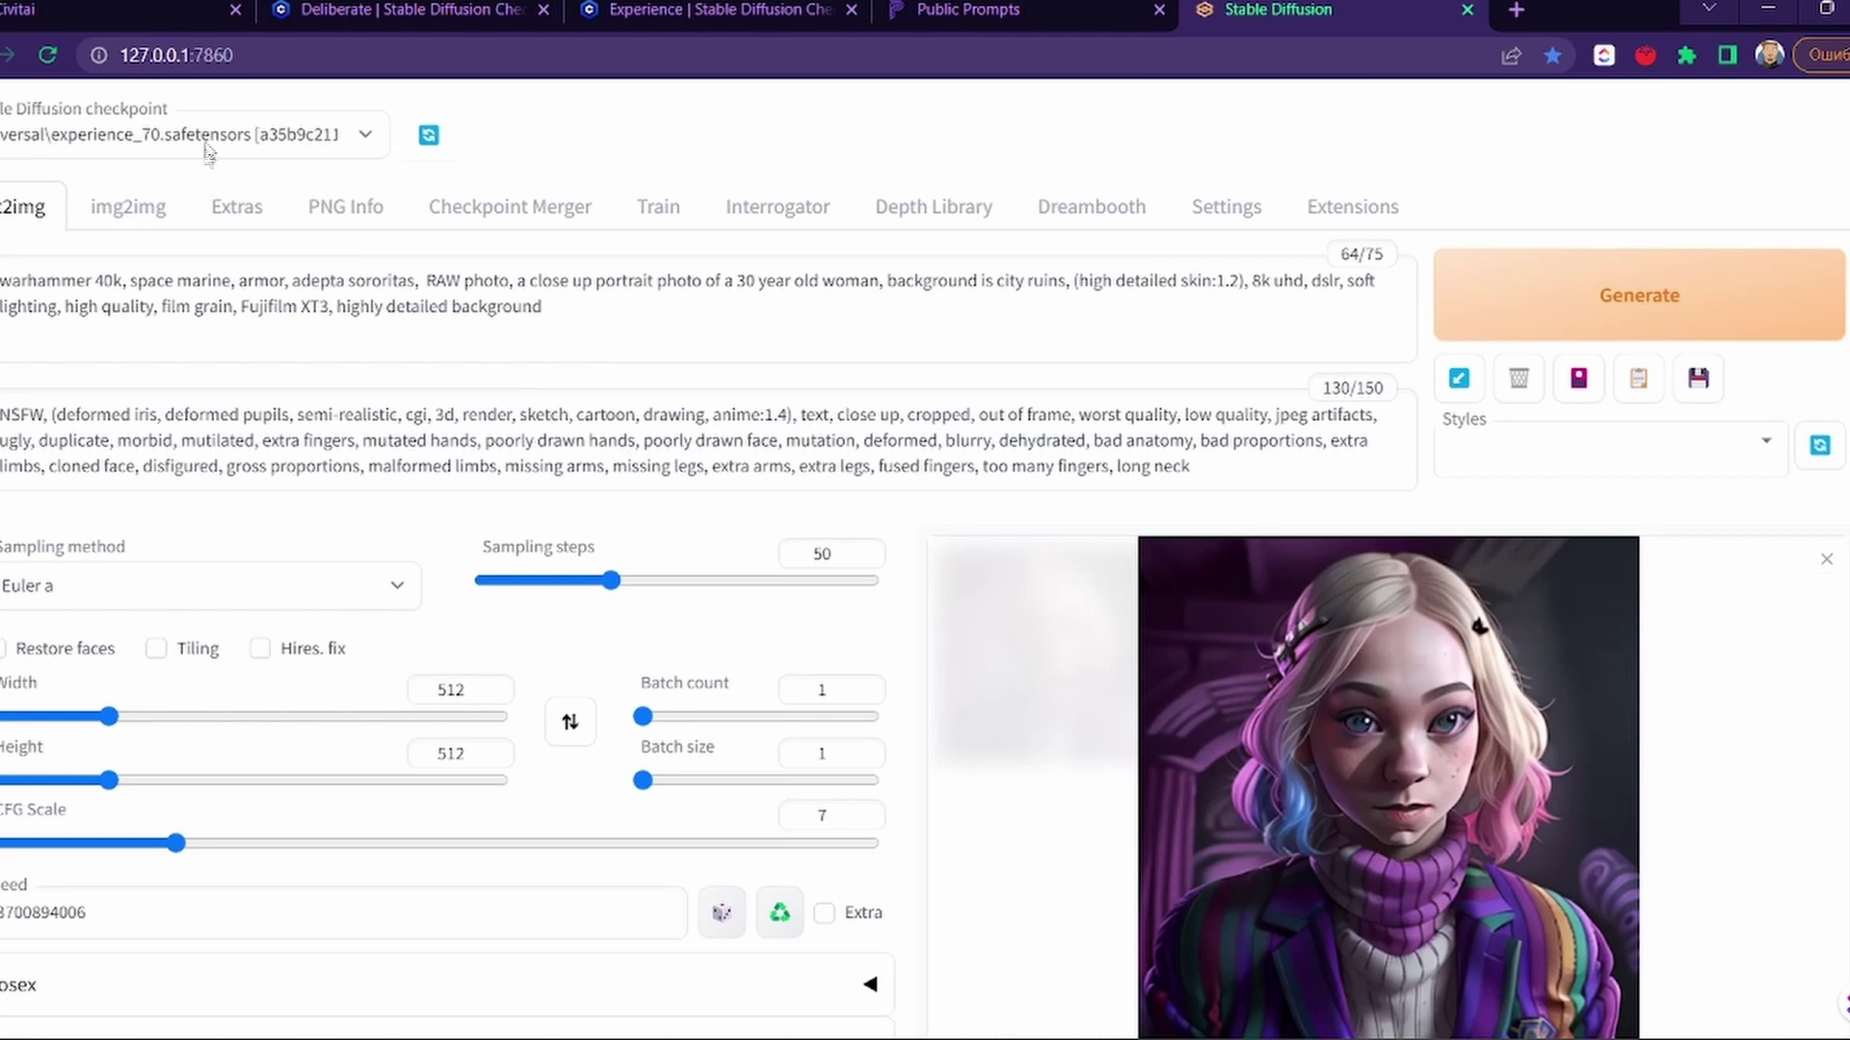
left_click(1507, 332)
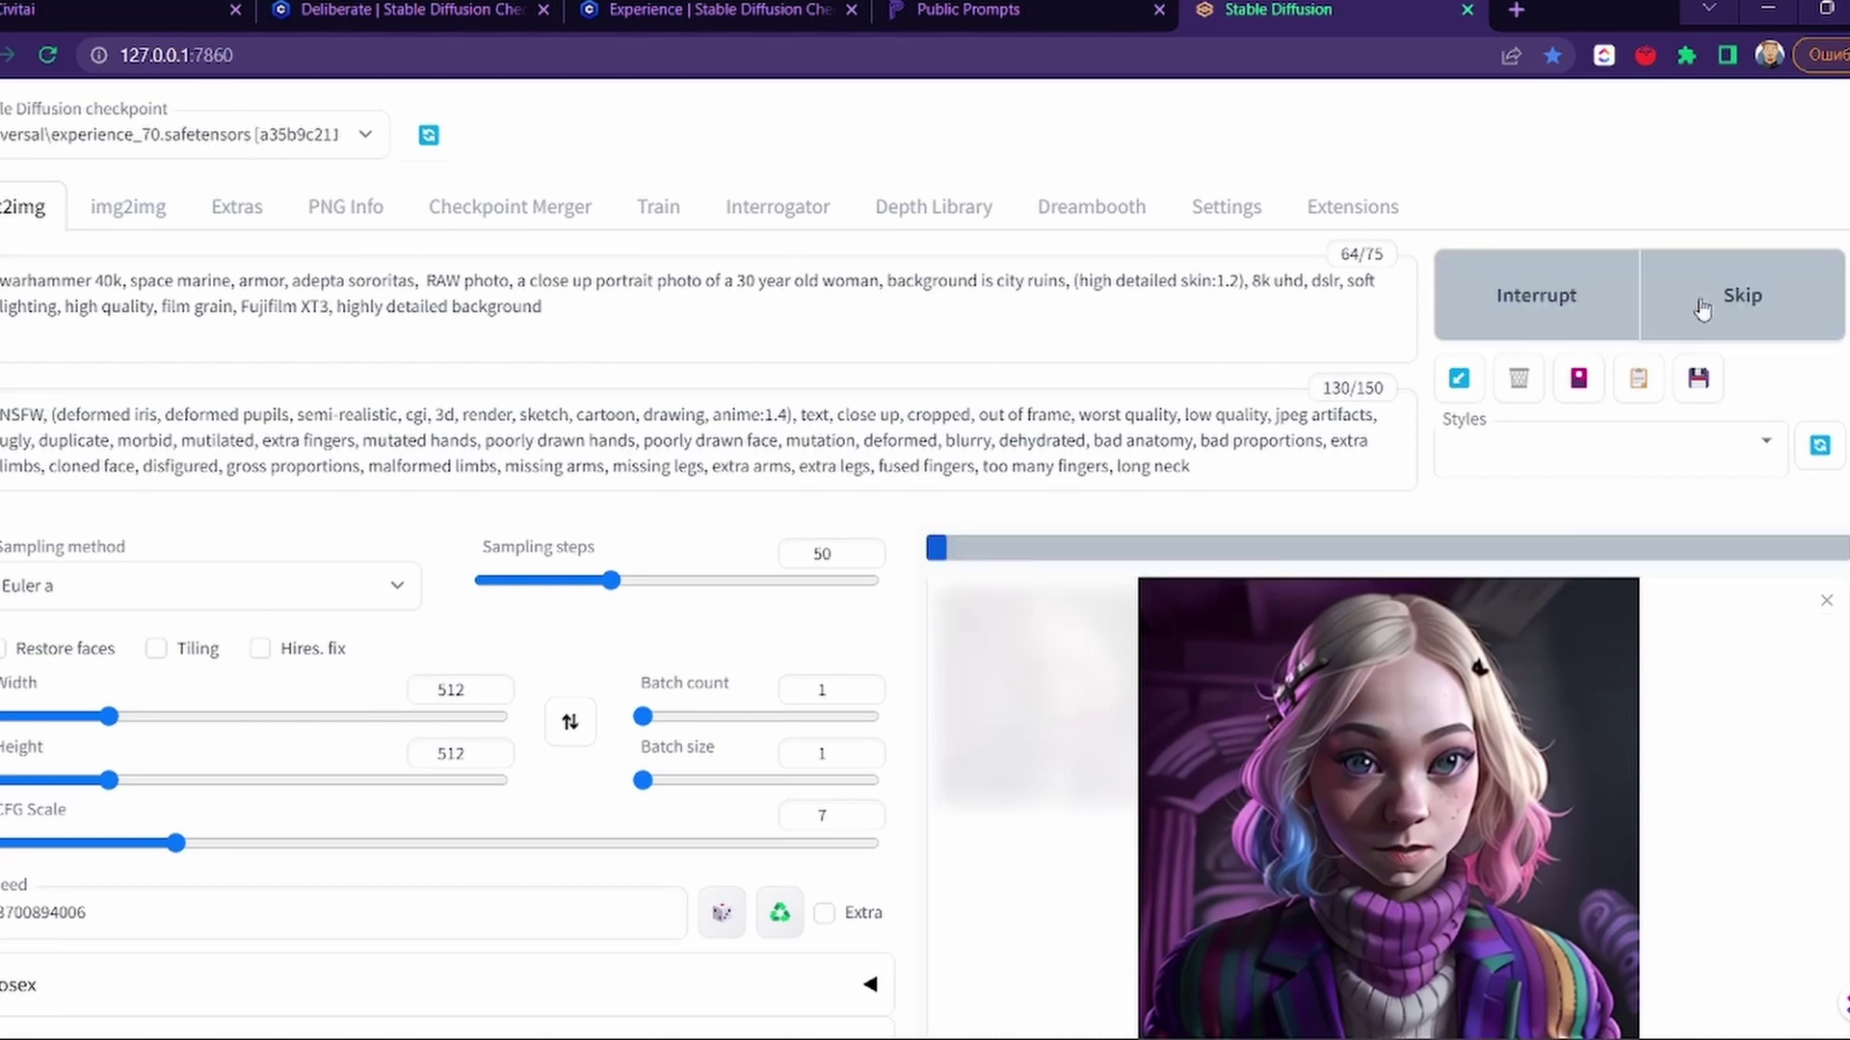
scroll(1644, 447, "down", 3)
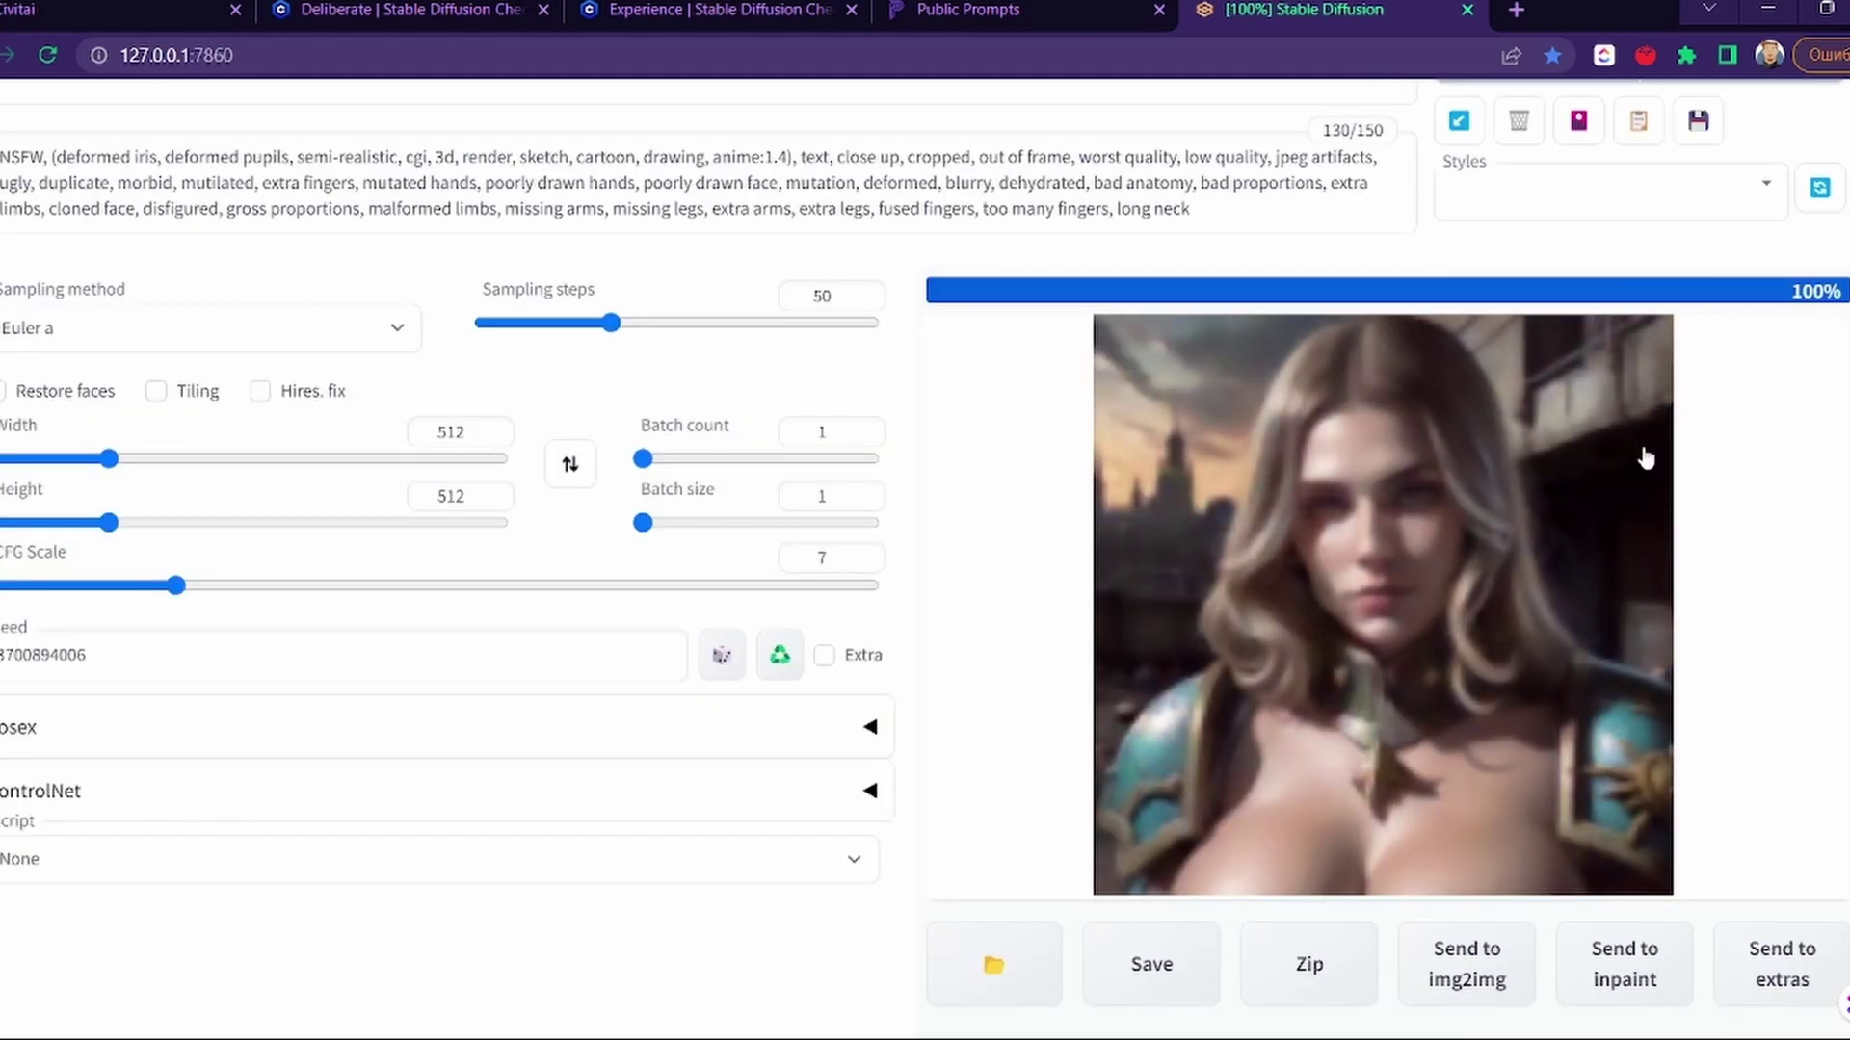
scroll(1645, 458, "up", 1)
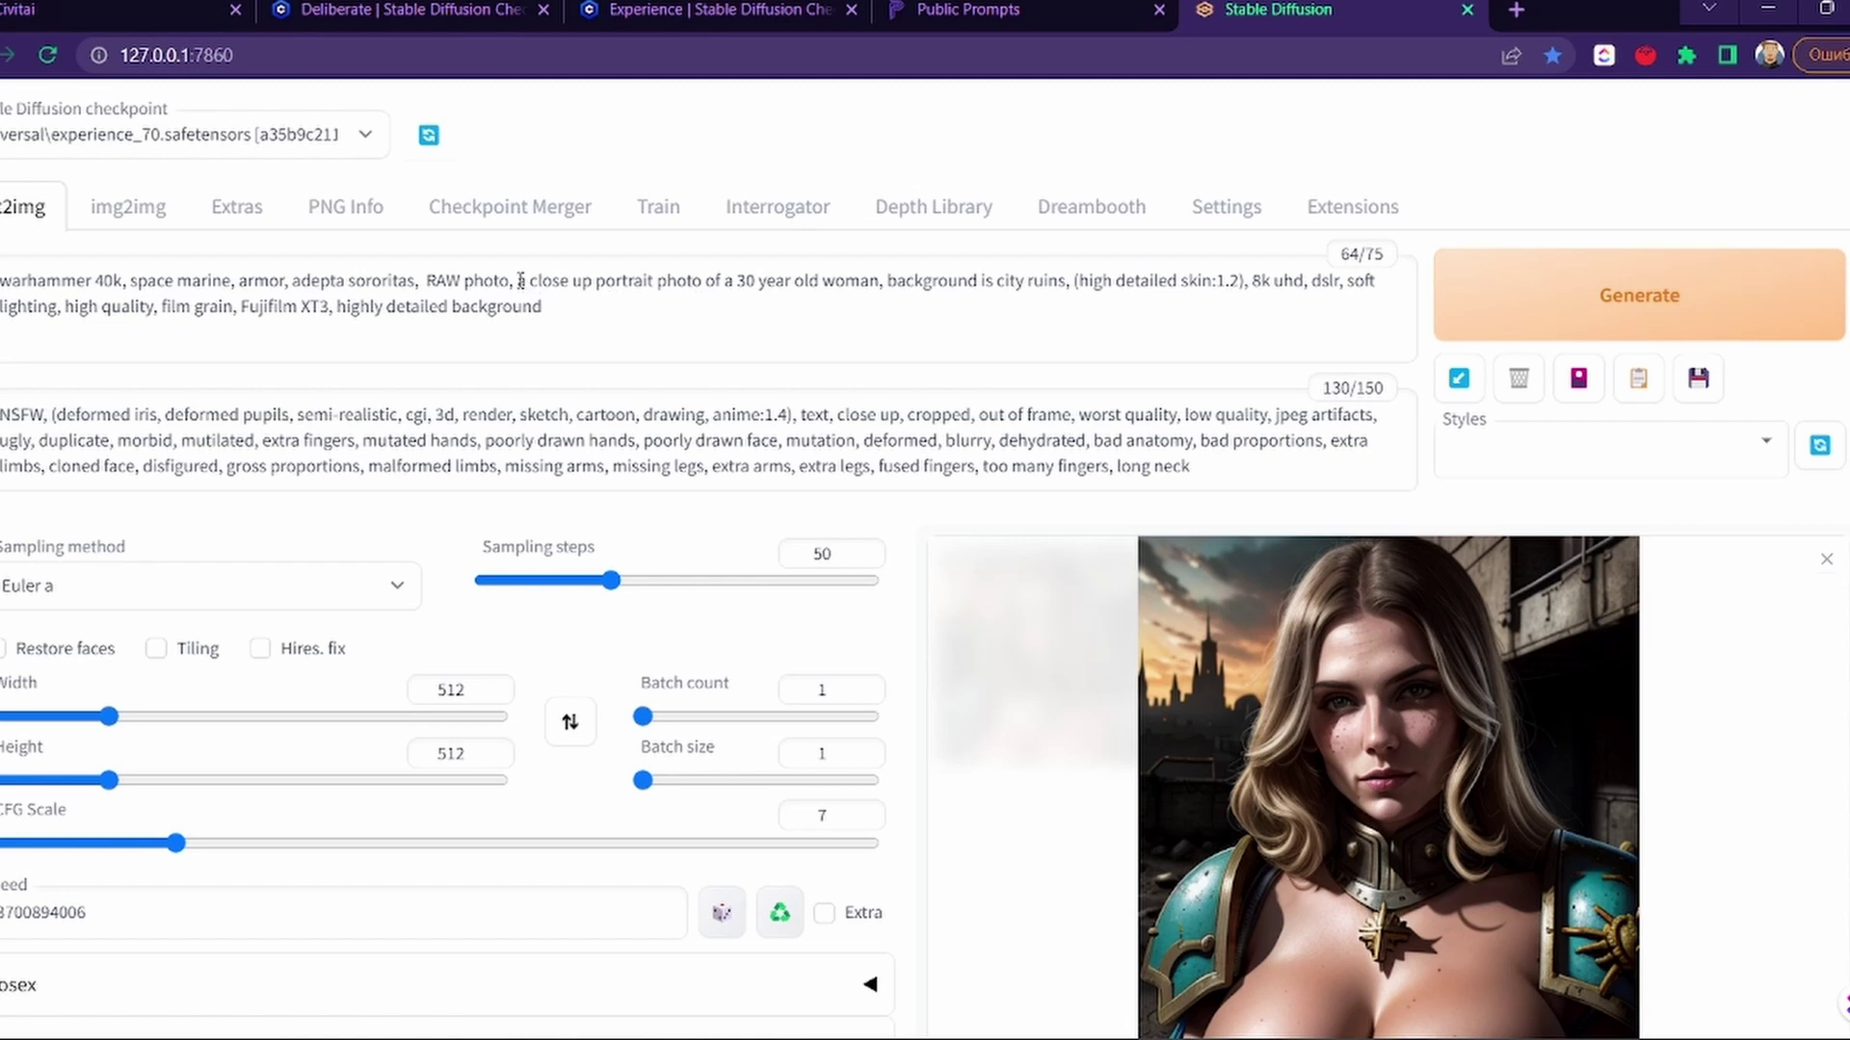
Step: Replace "a close up portrait photo of a 30 year old woman" in the prompt with "full body" and generate the image
left_click_drag(520, 280, 891, 276)
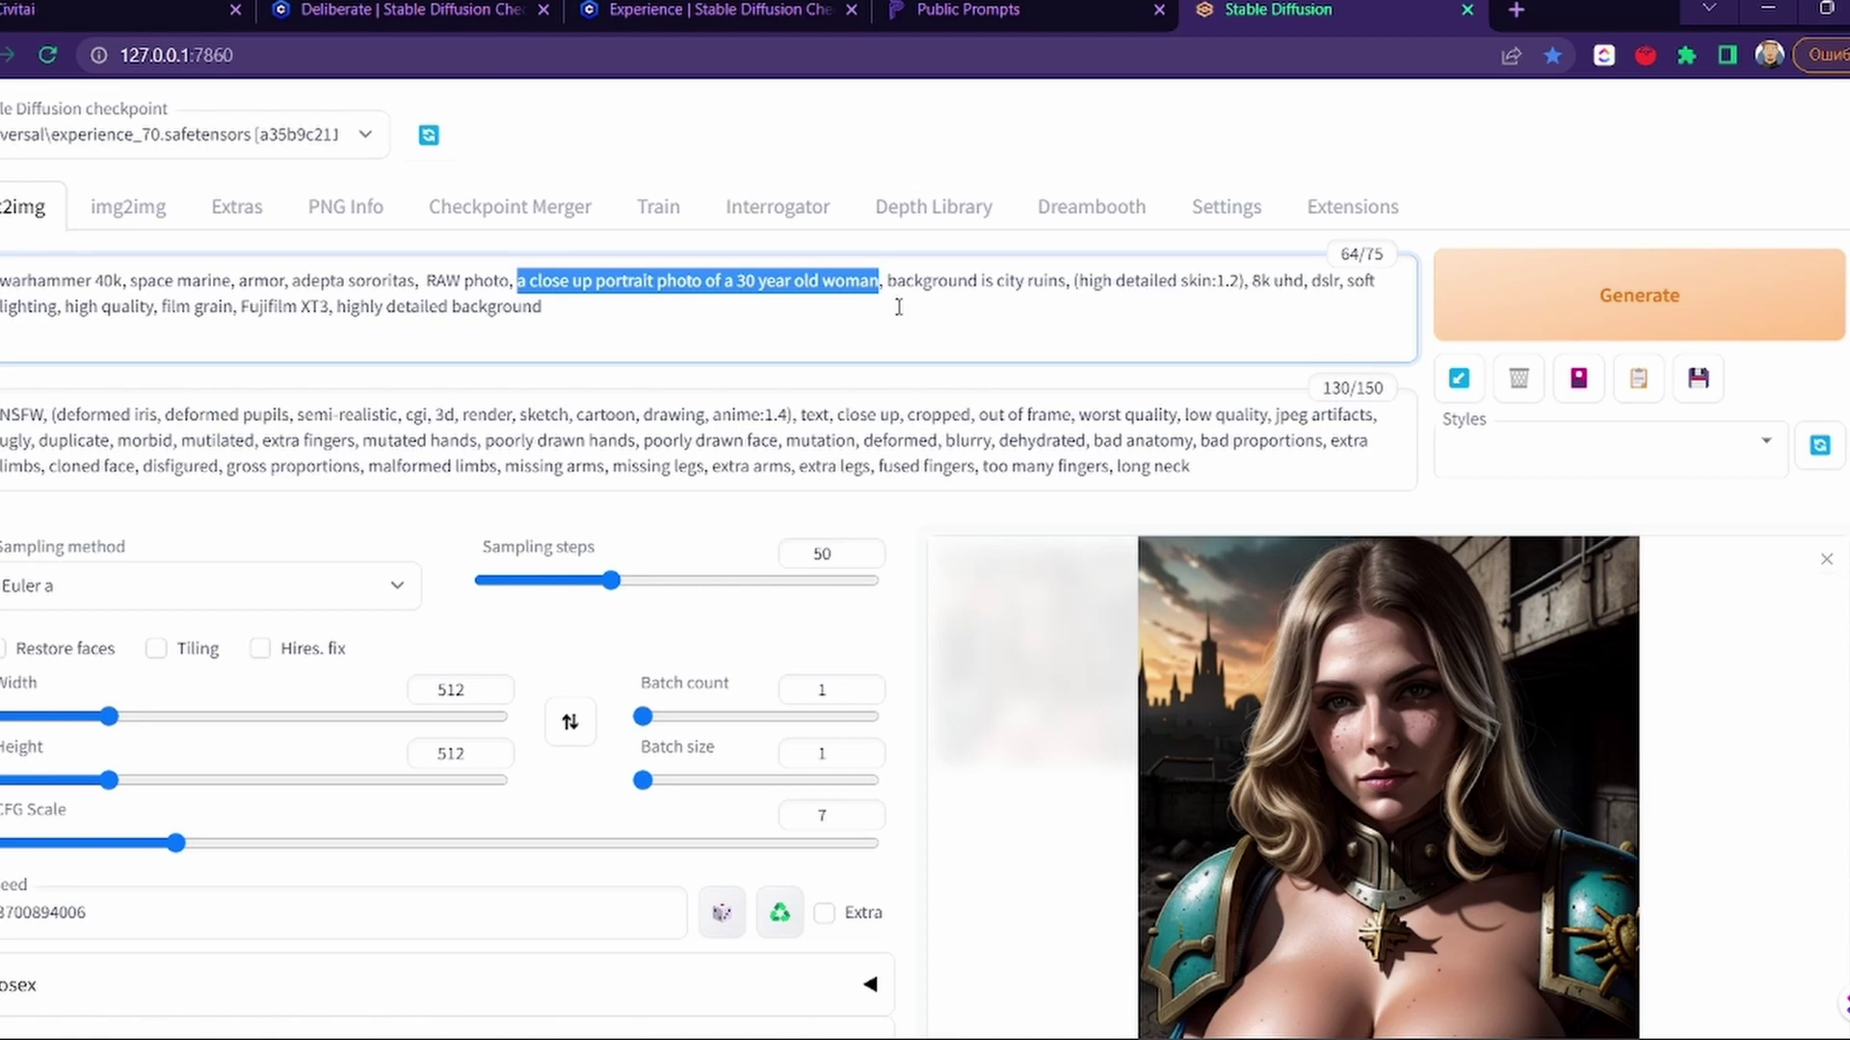
type("full bo")
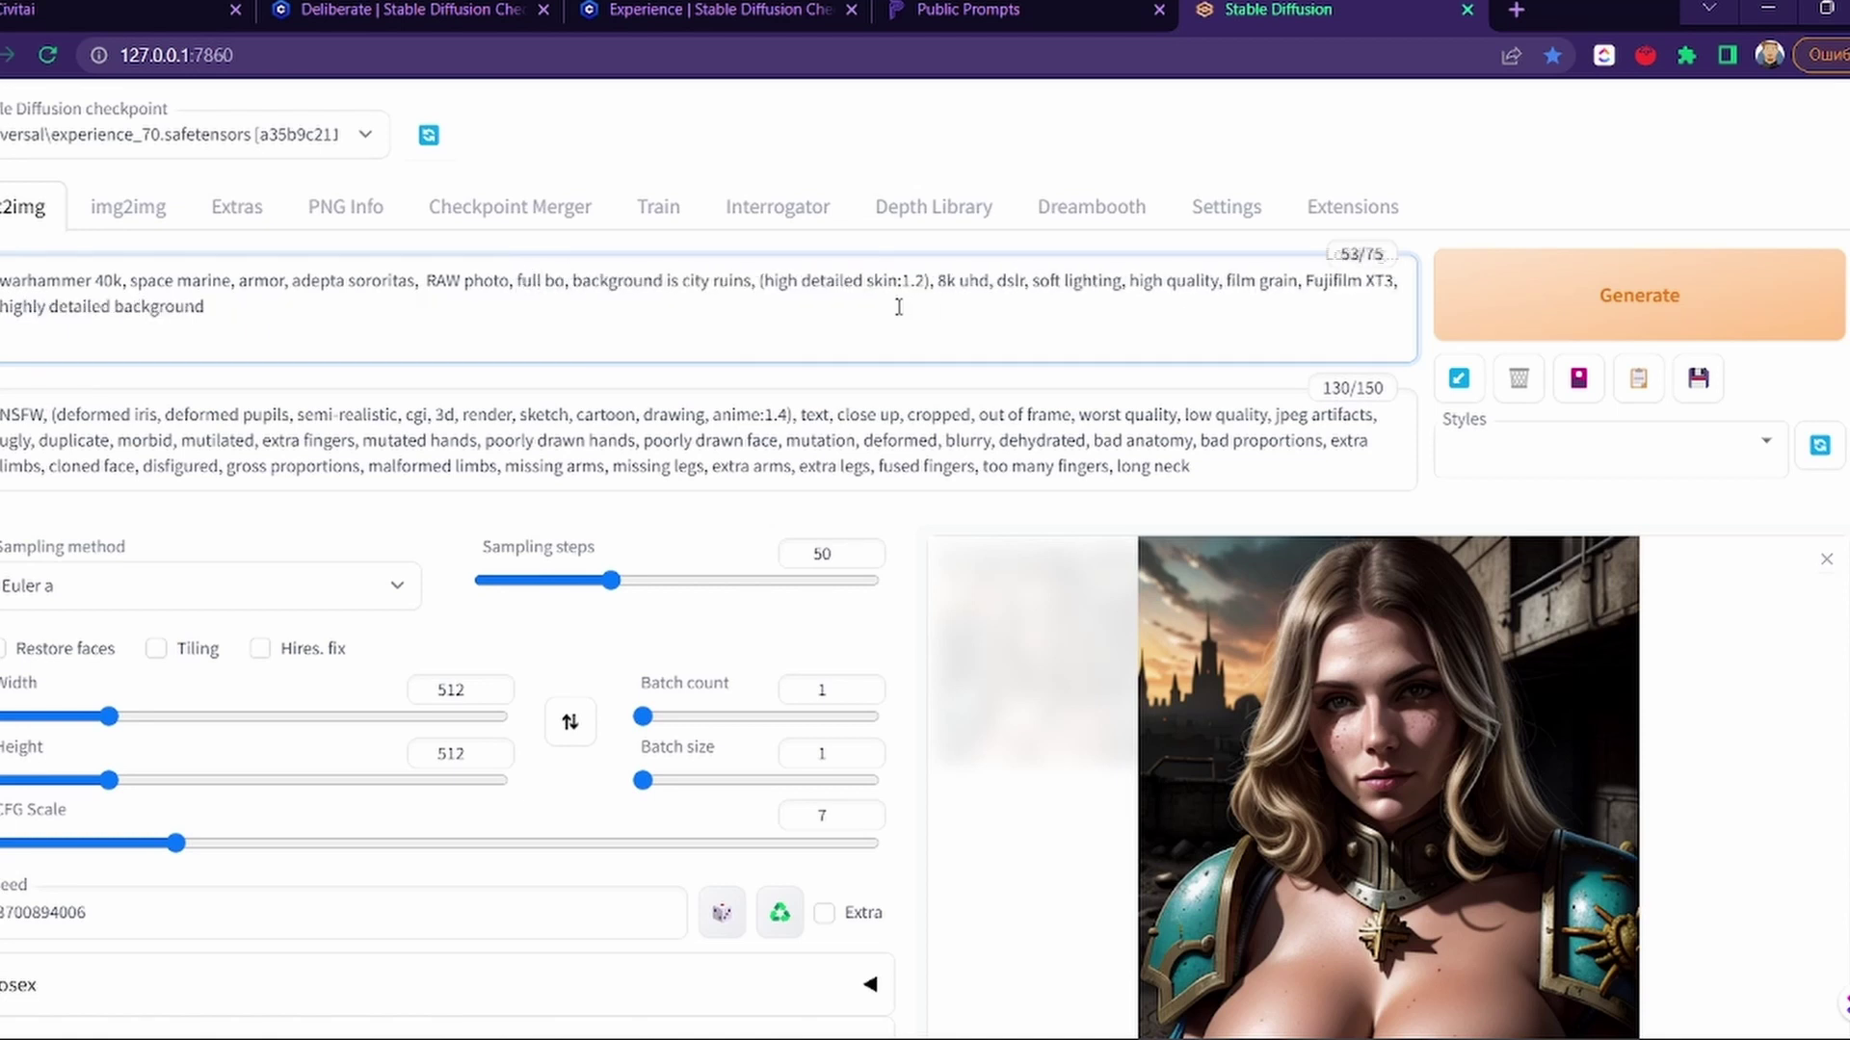
type("dy")
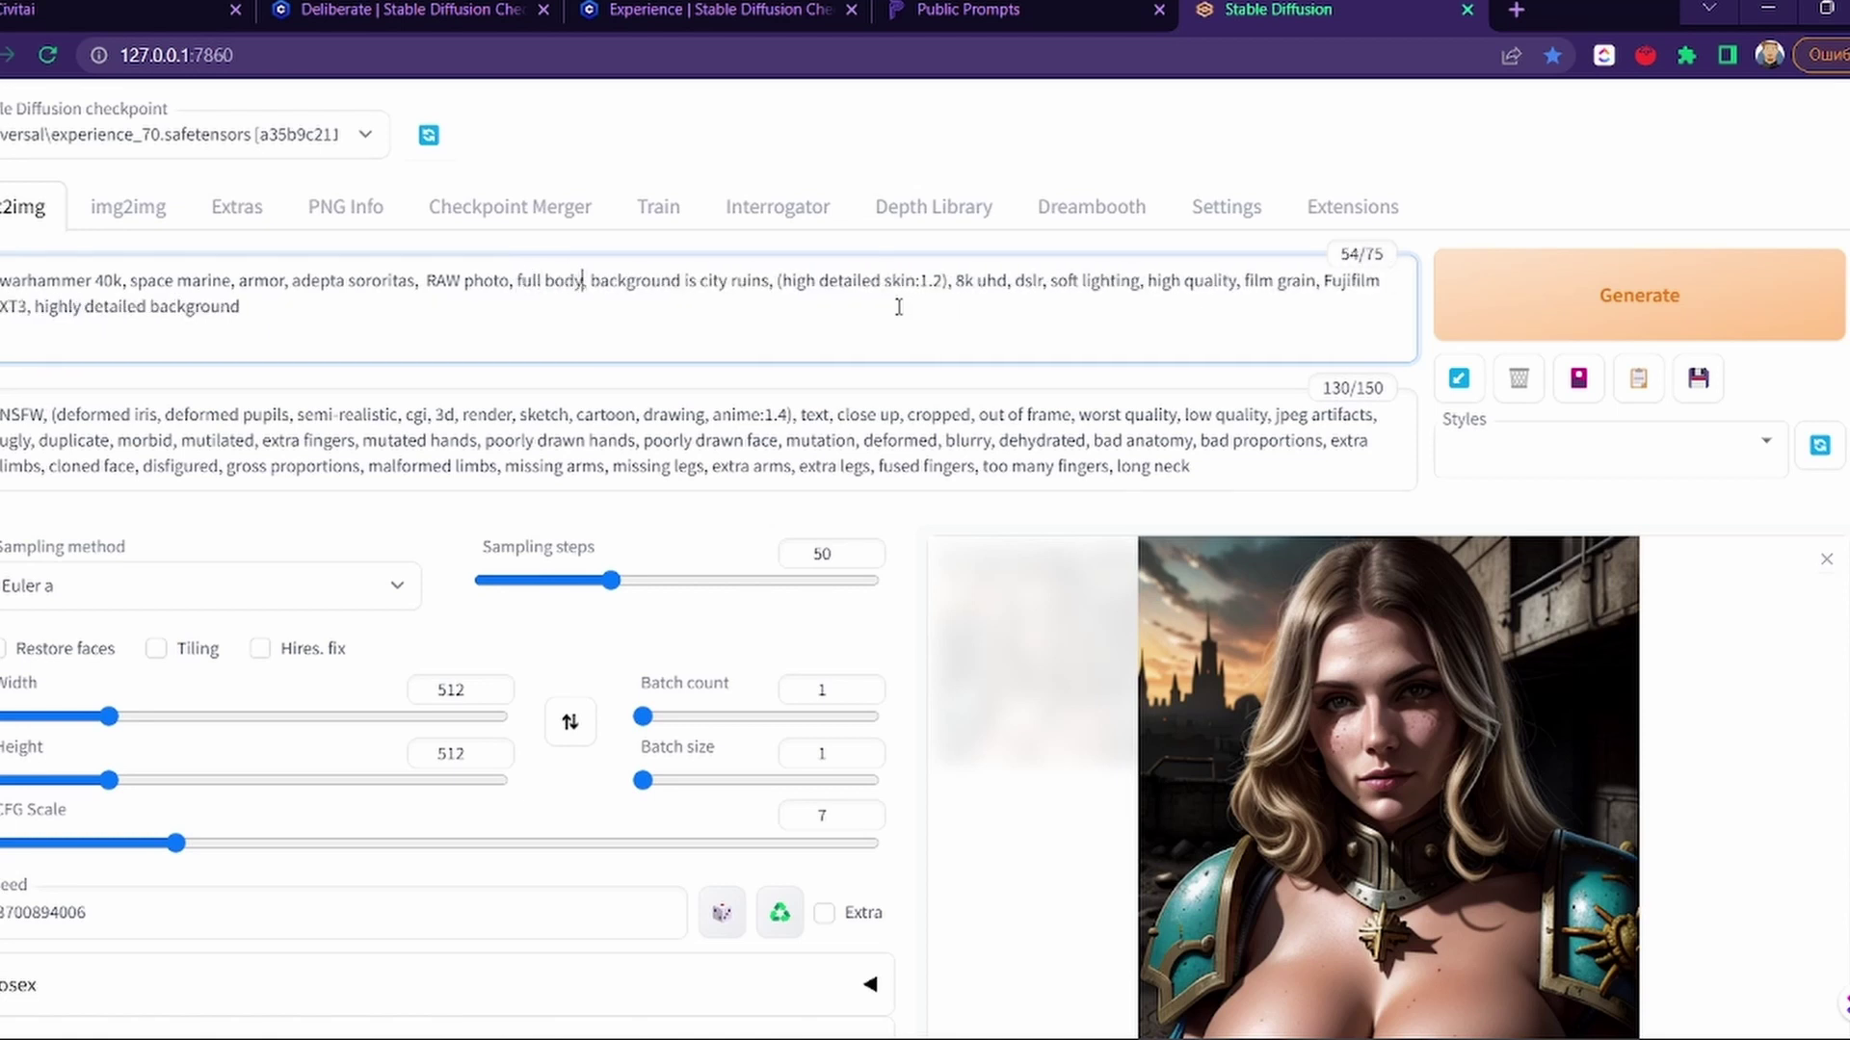
left_click(1572, 307)
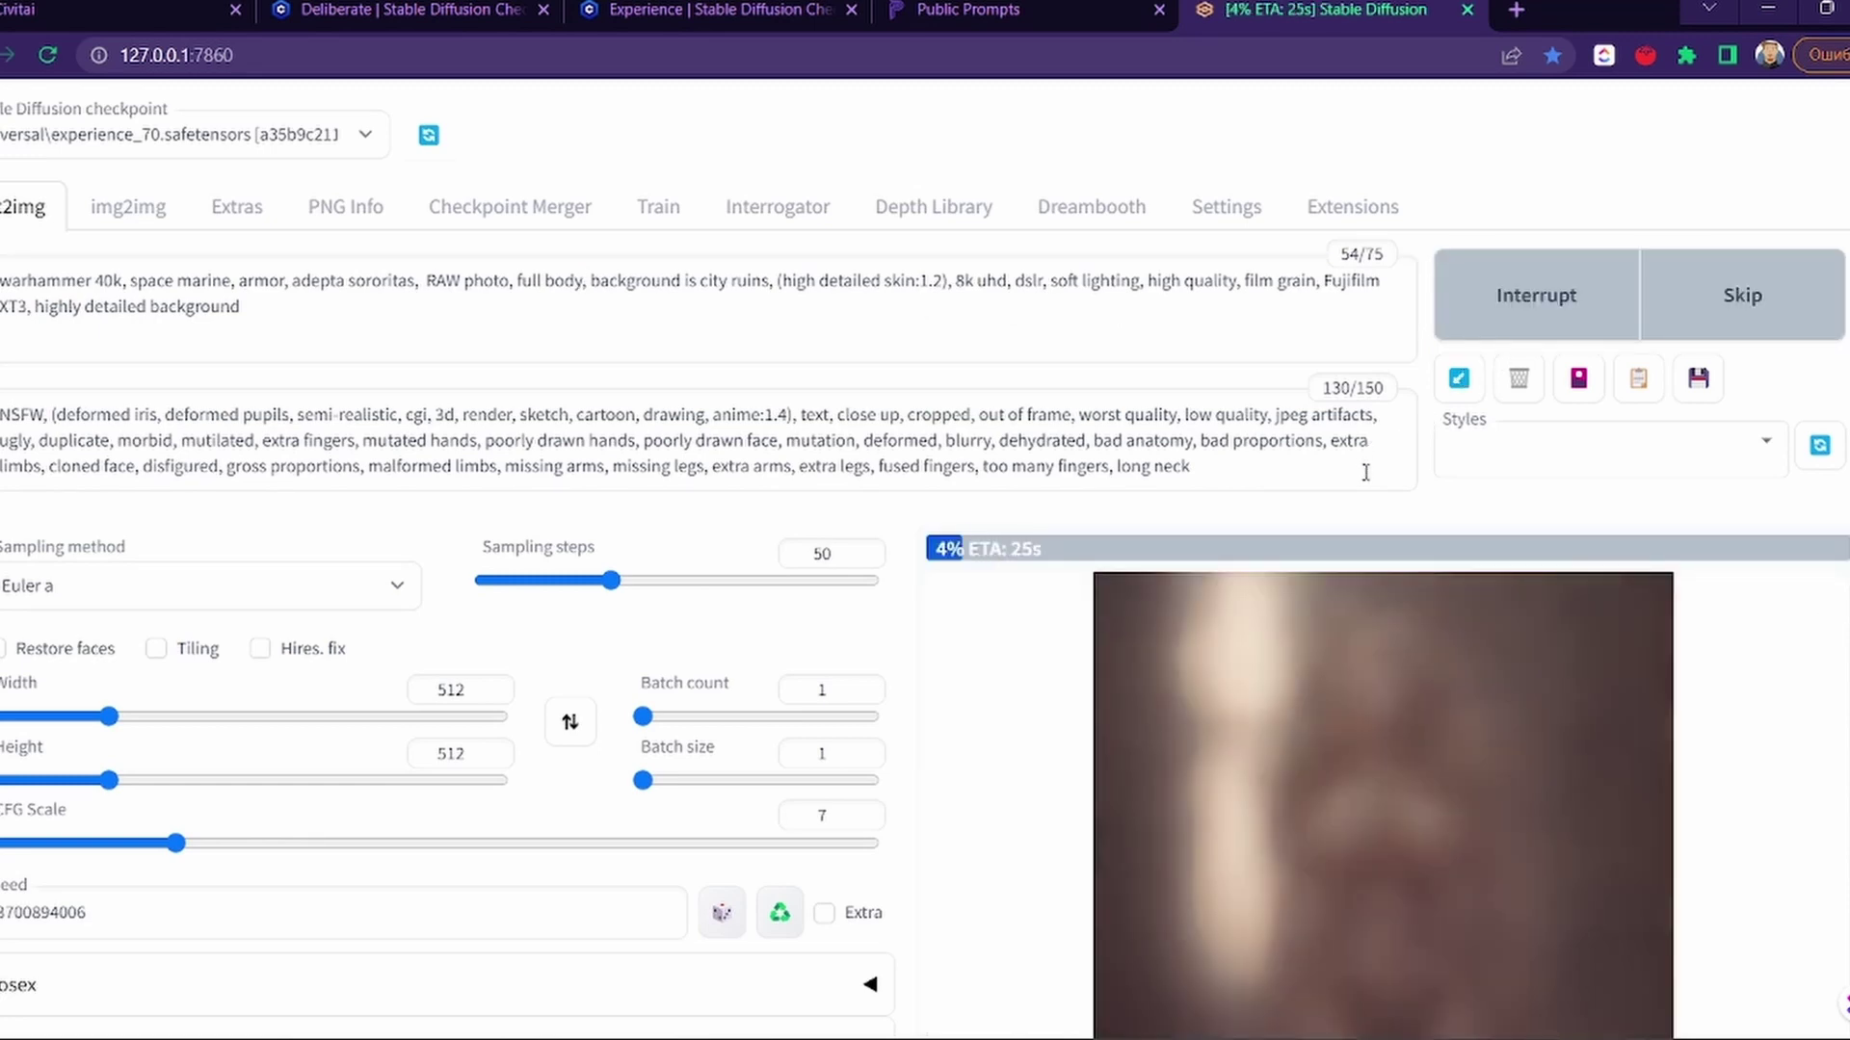
scroll(1564, 517, "down", 5)
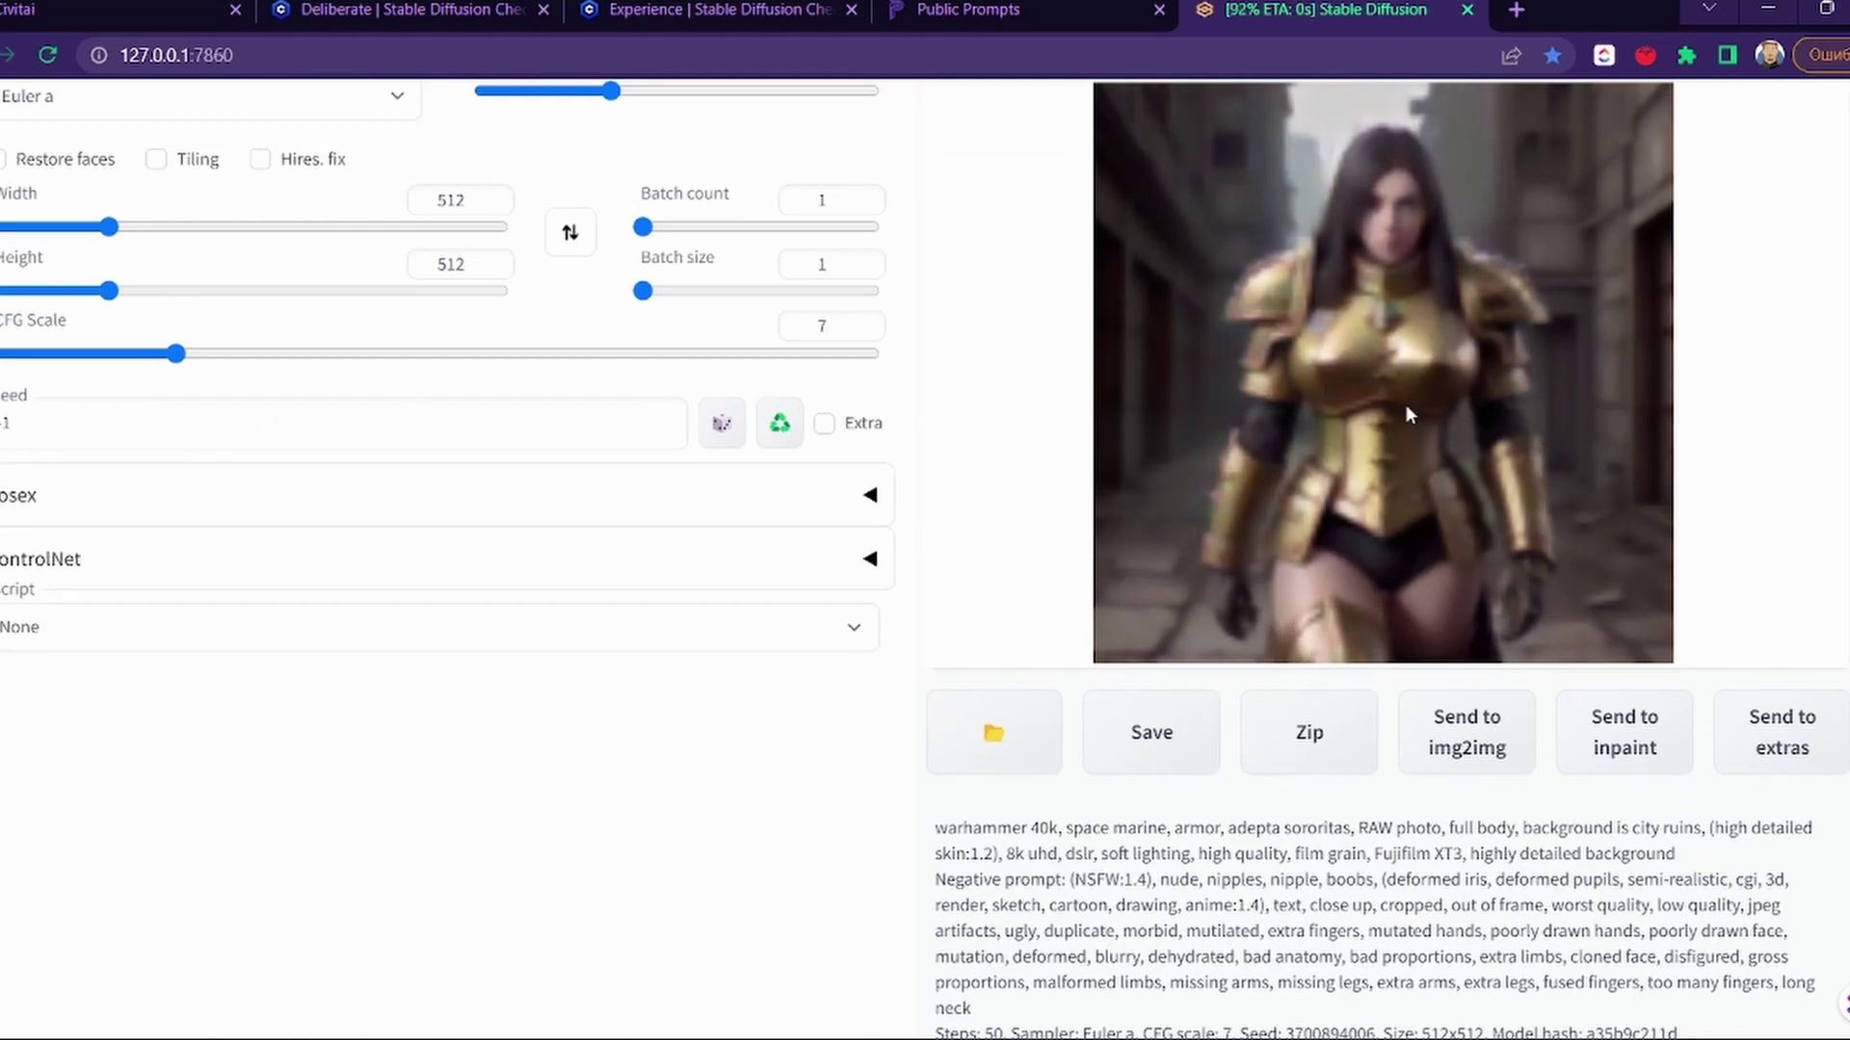
scroll(1561, 510, "up", 3)
scroll(1564, 506, "down", 1)
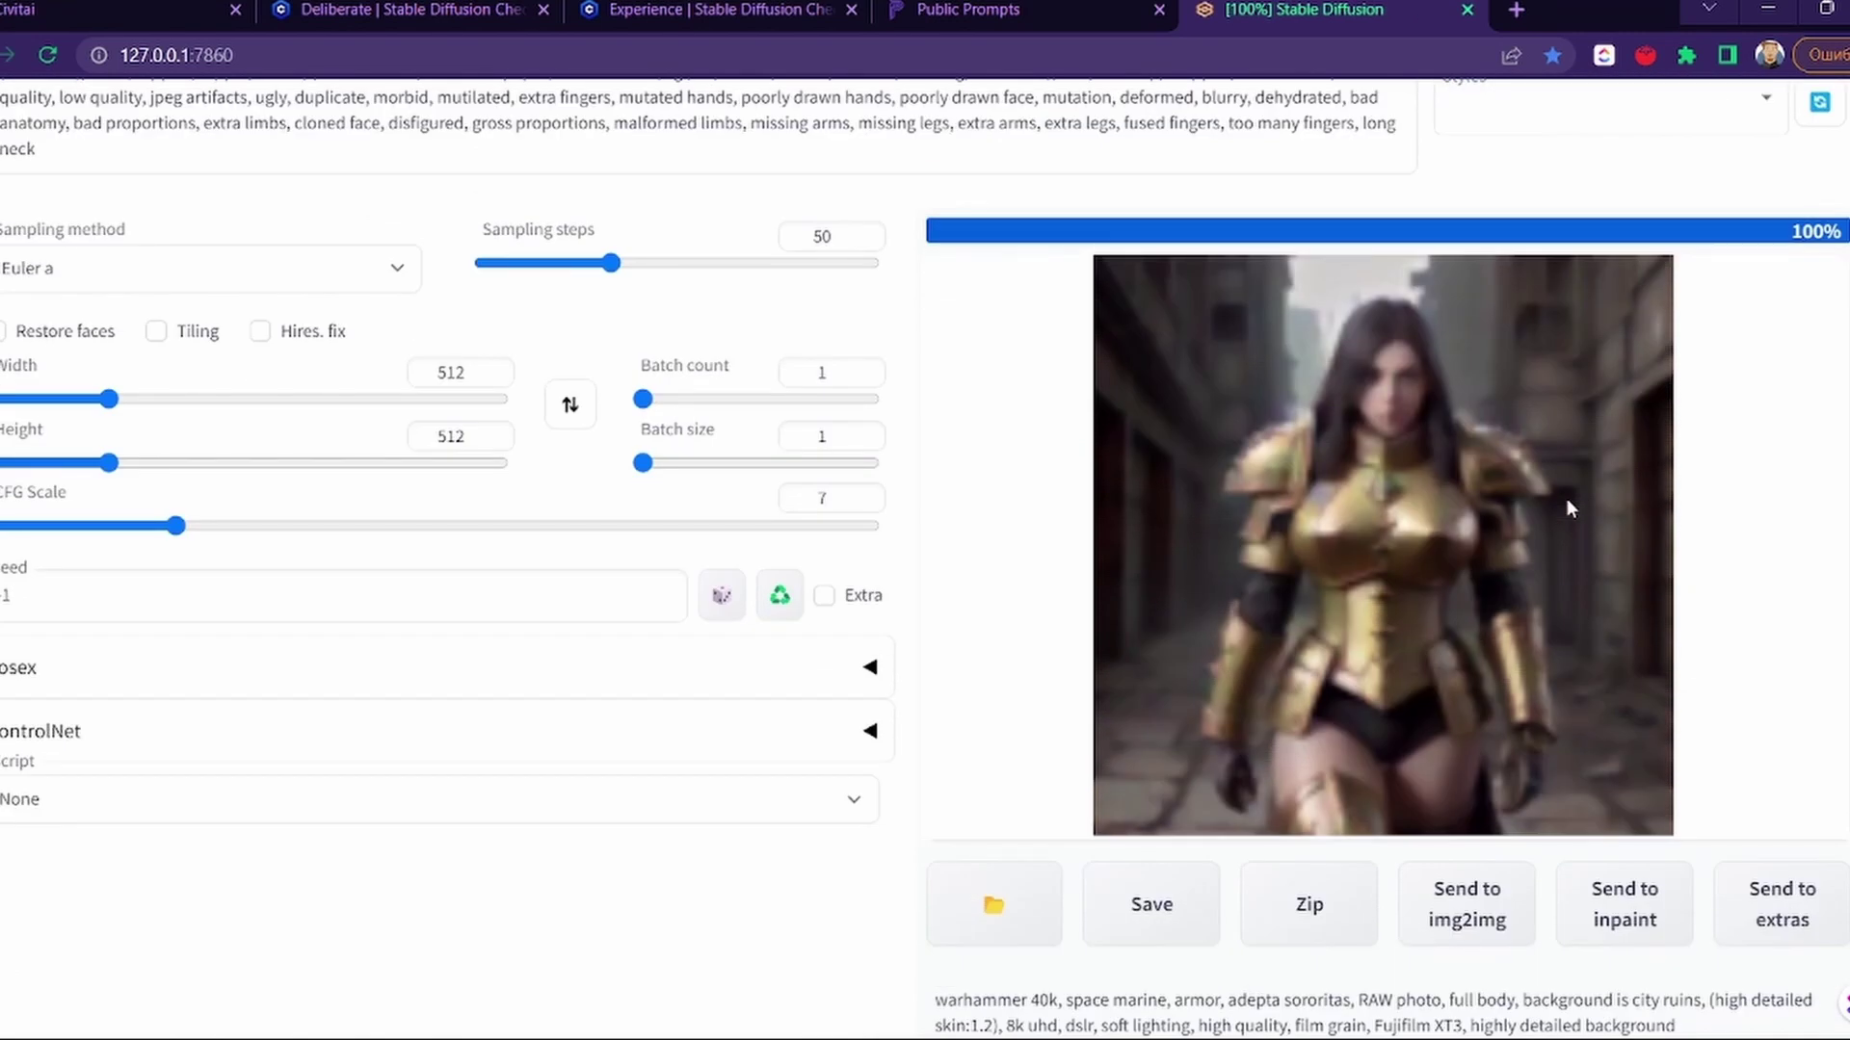
scroll(1566, 501, "down", 2)
scroll(1566, 509, "down", 2)
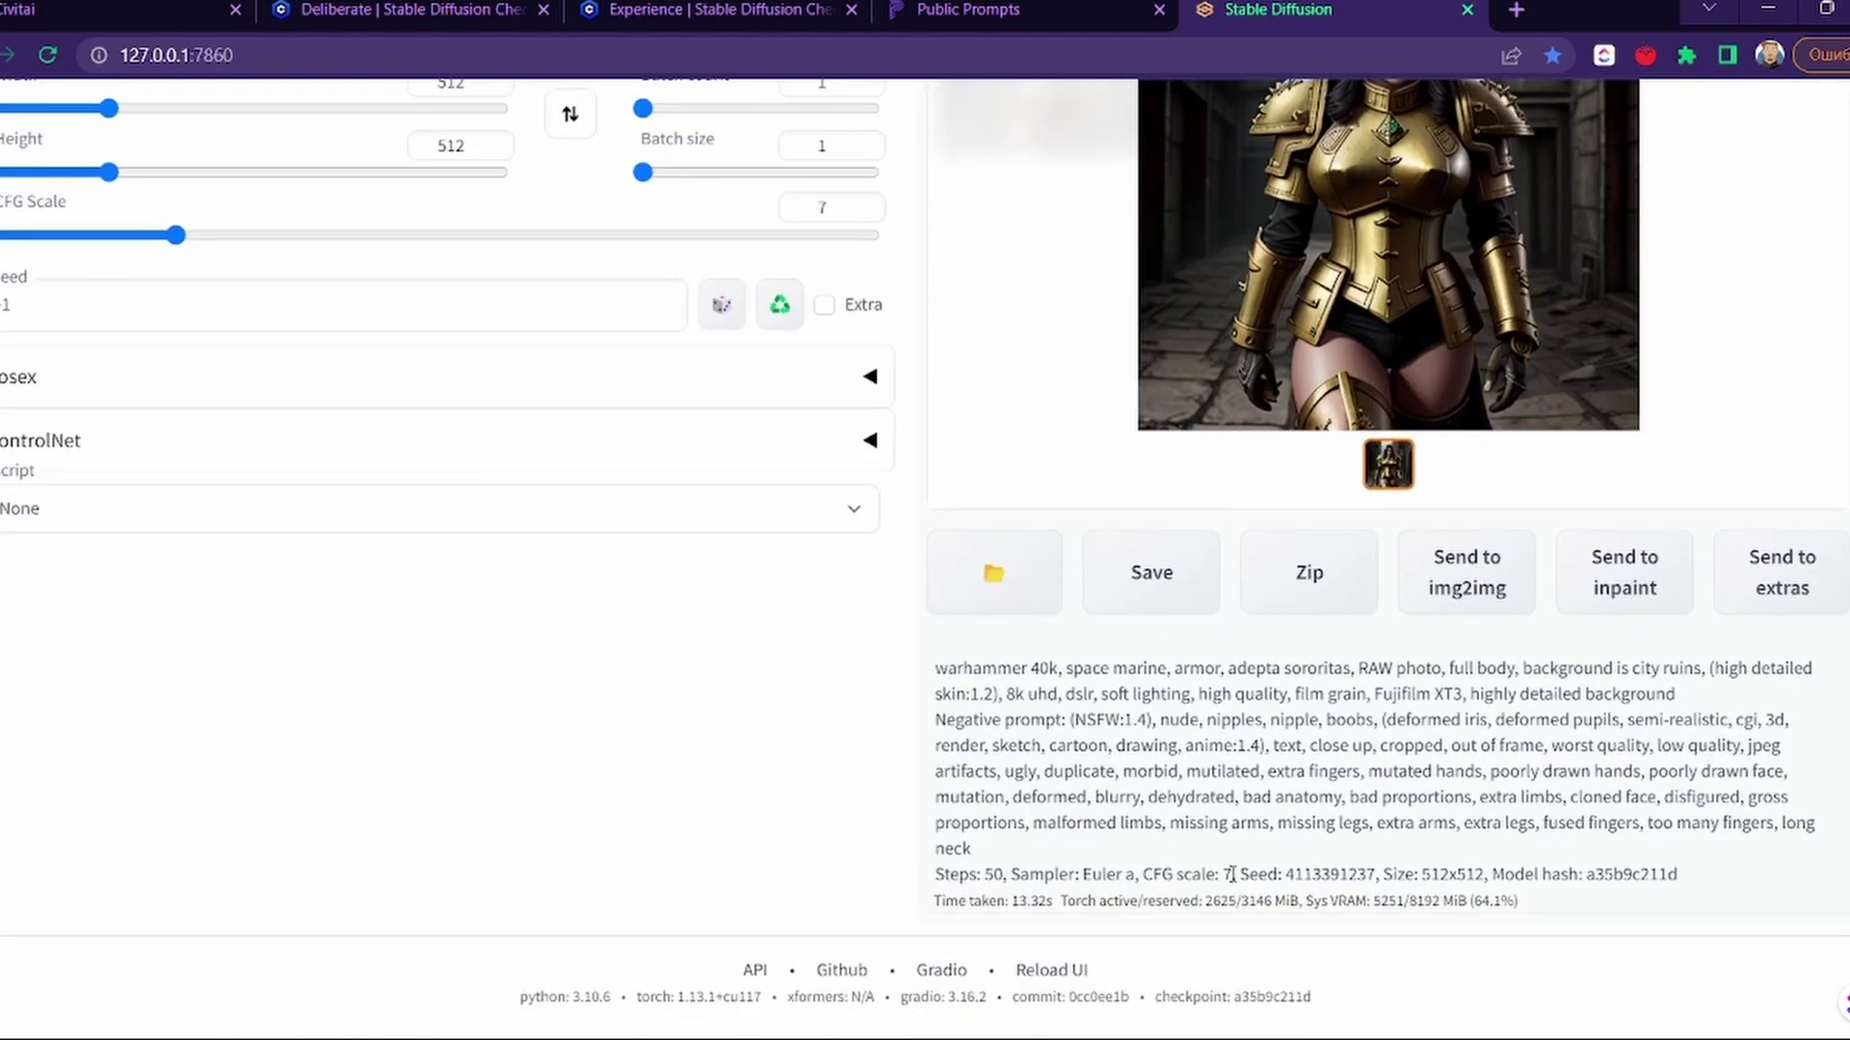
left_click_drag(1286, 878, 1368, 874)
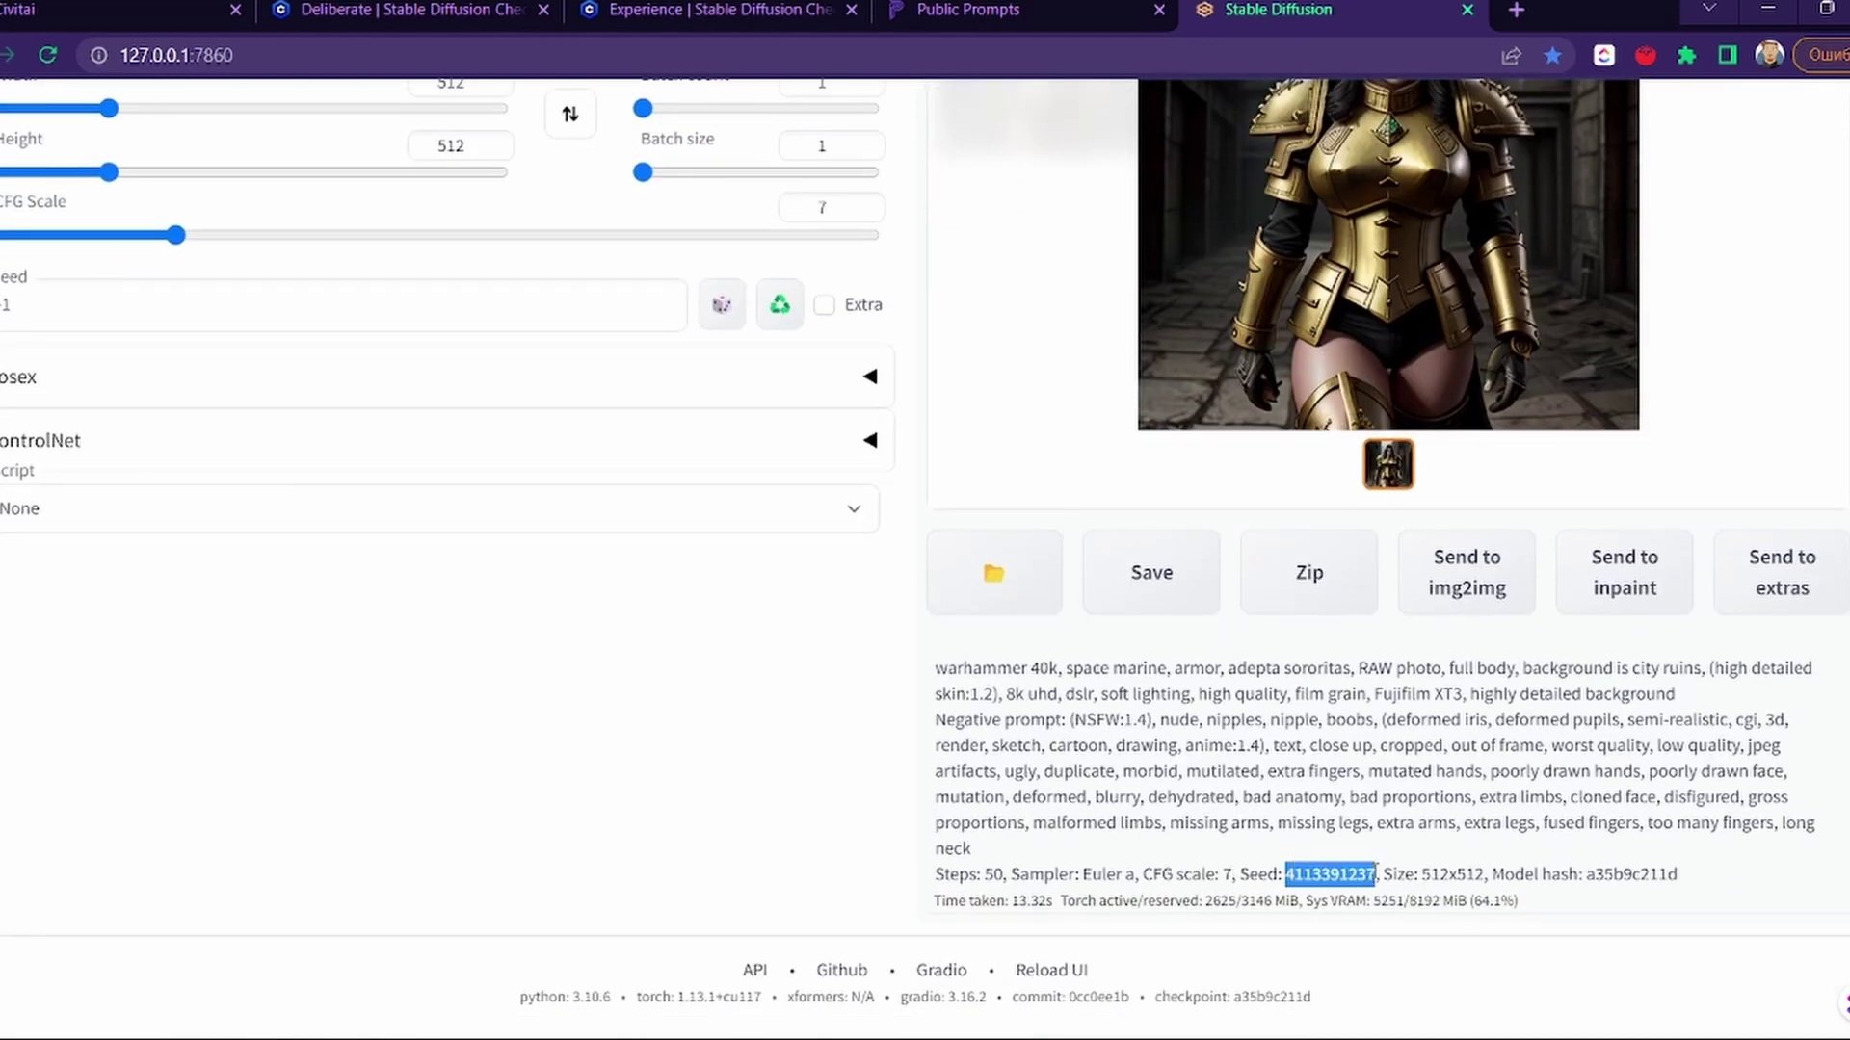
double_click(46, 318)
key("ctrl+v")
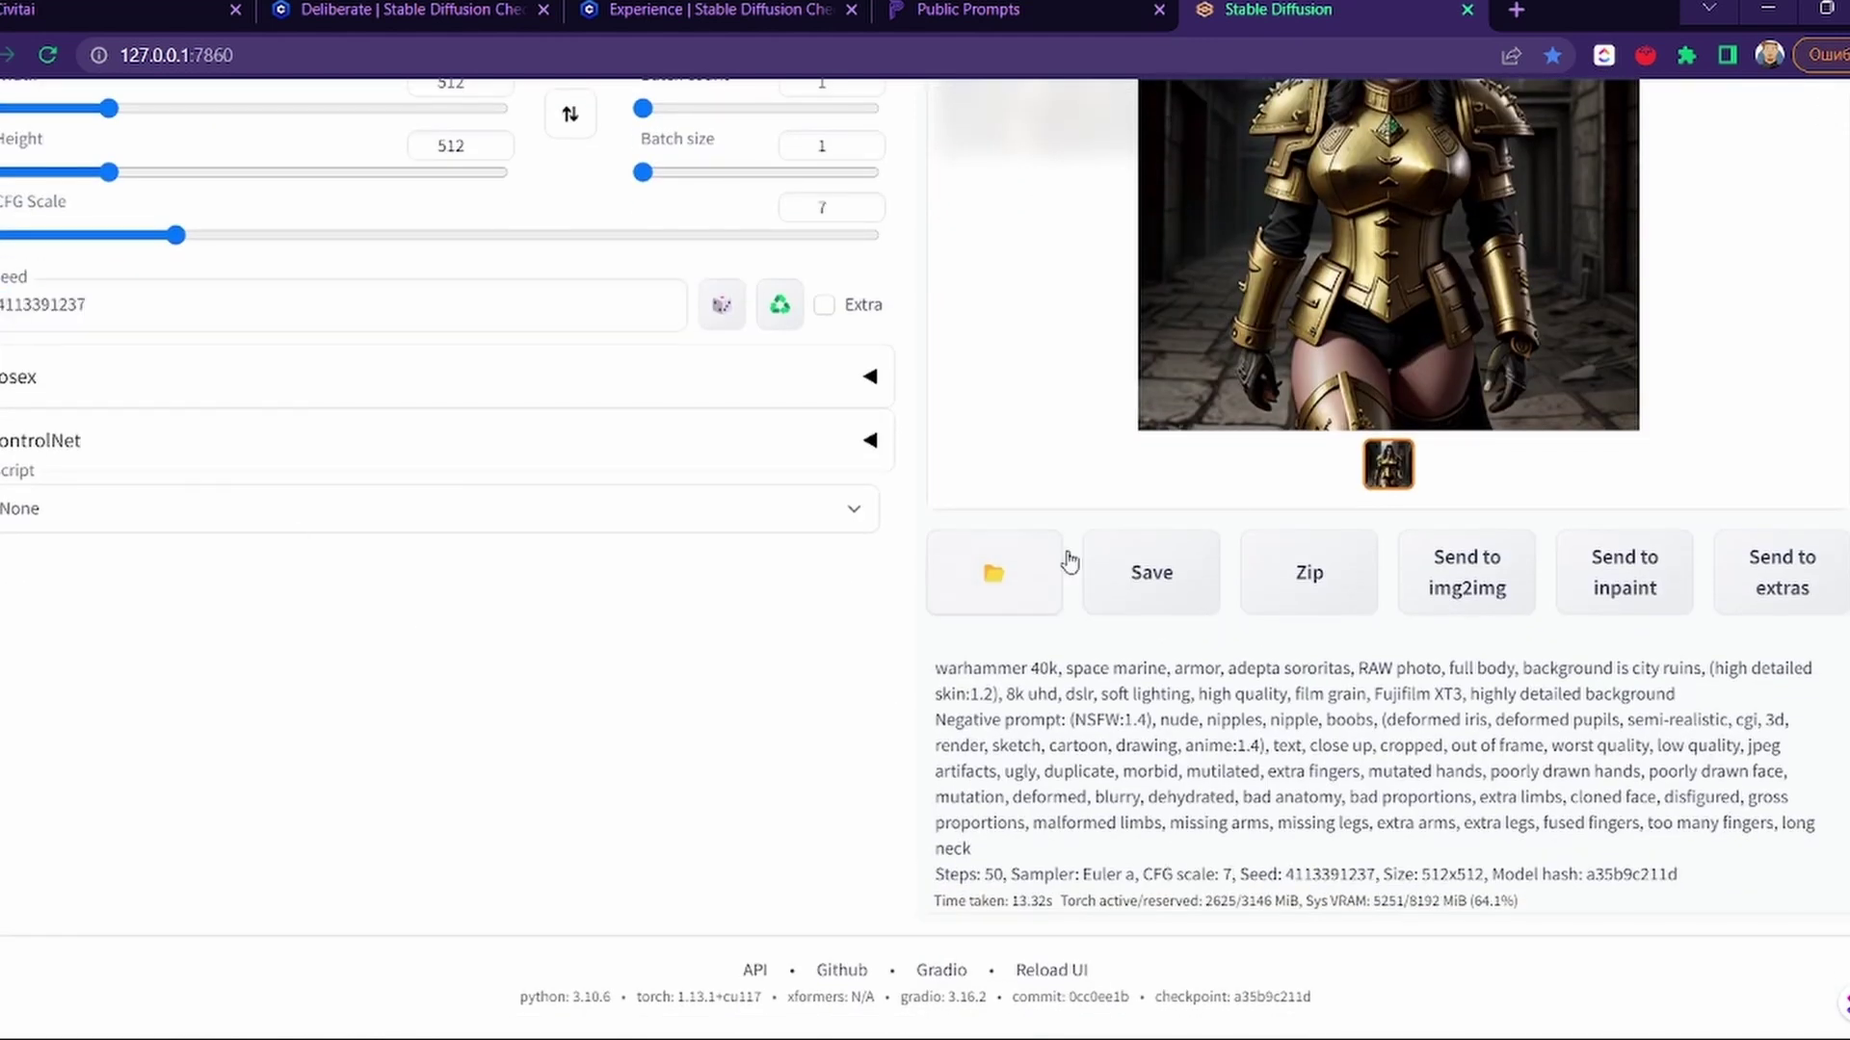
scroll(1558, 430, "up", 5)
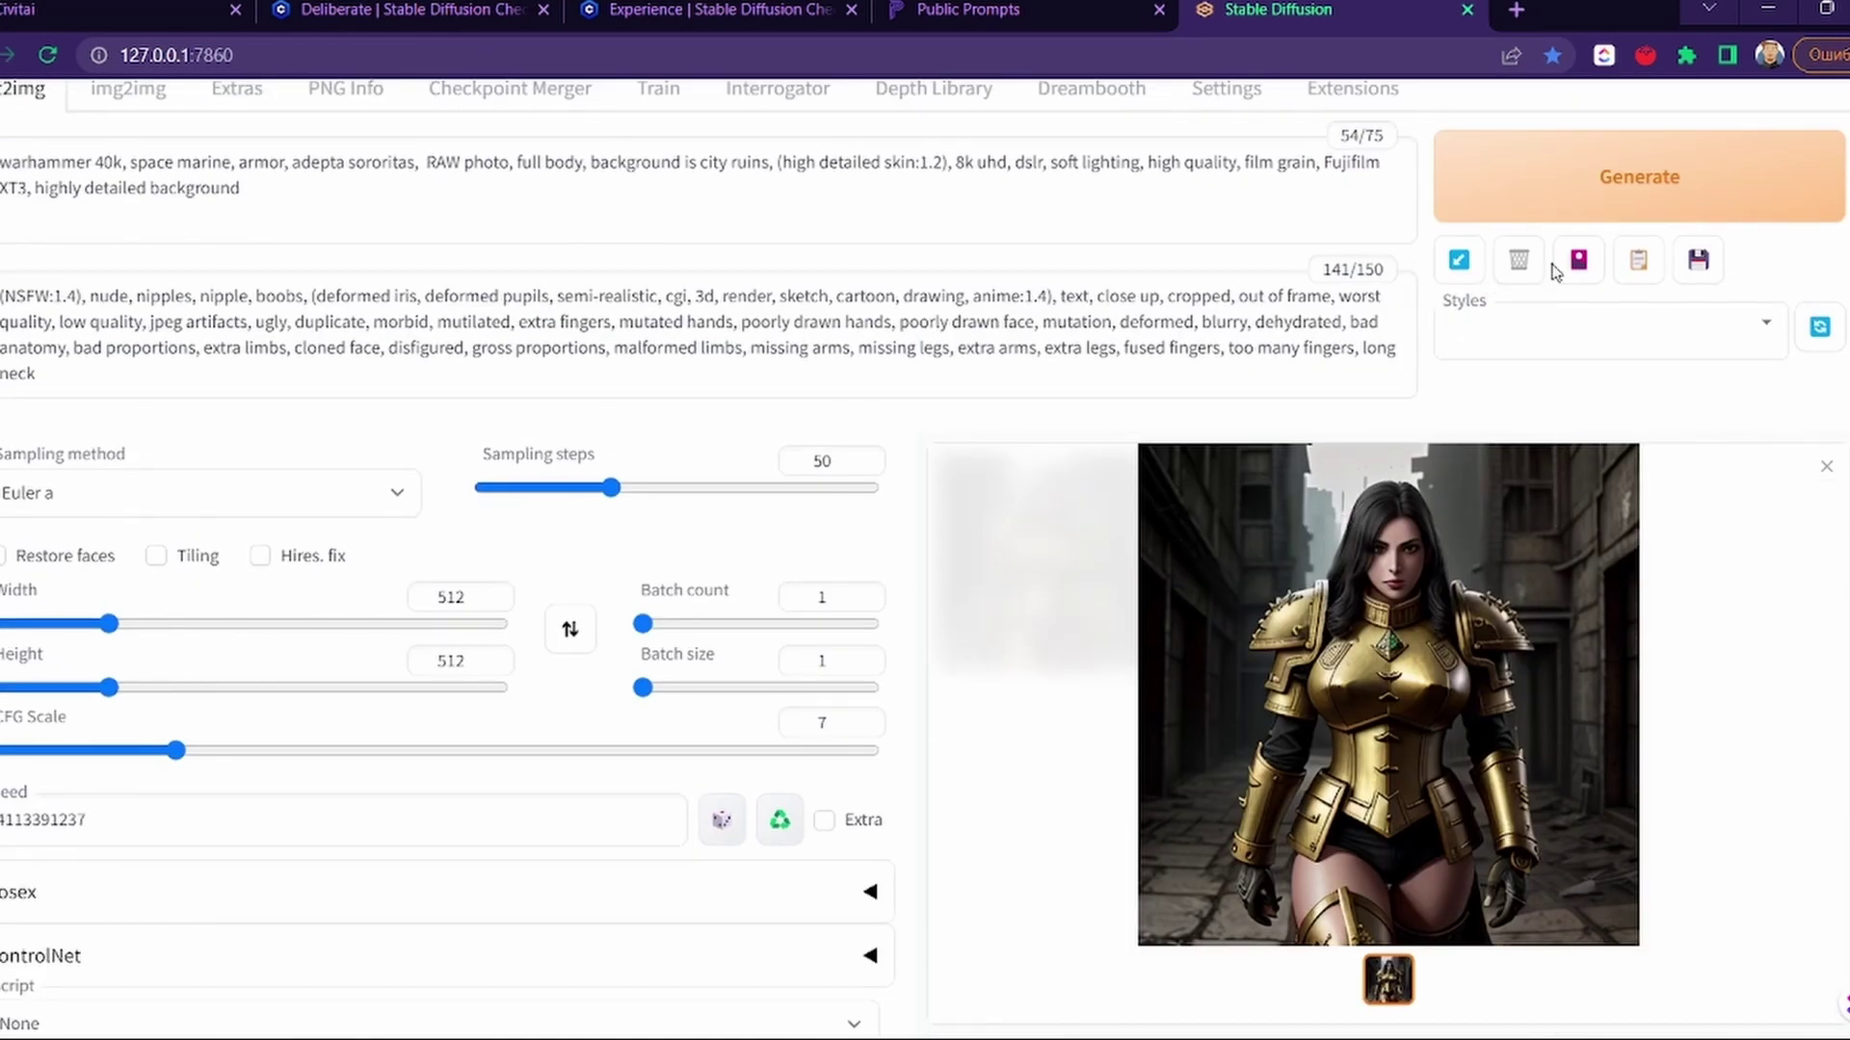
Step: Show the Loras in the Character And Cosplay category and add warhammer40KSistersOf_2Rank8 to the prompt
left_click(1576, 261)
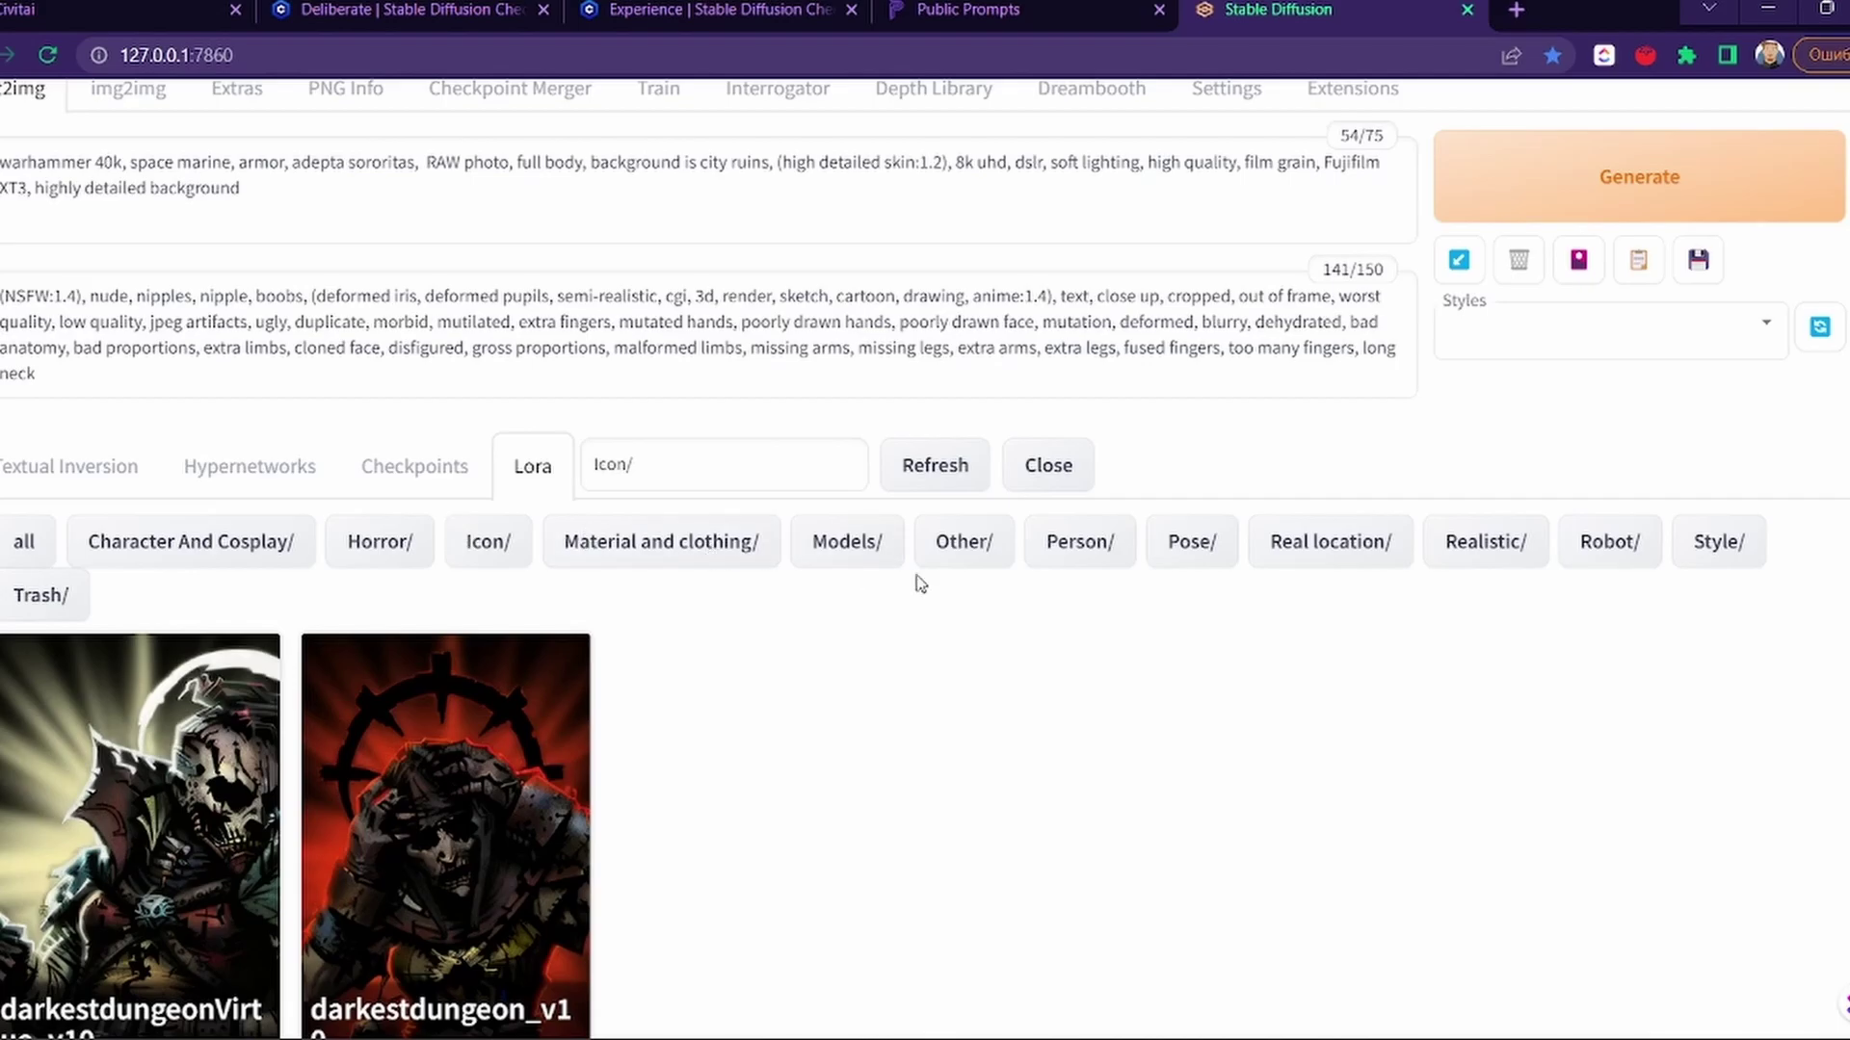
left_click(197, 541)
scroll(1254, 494, "down", 10)
scroll(1254, 494, "down", 12)
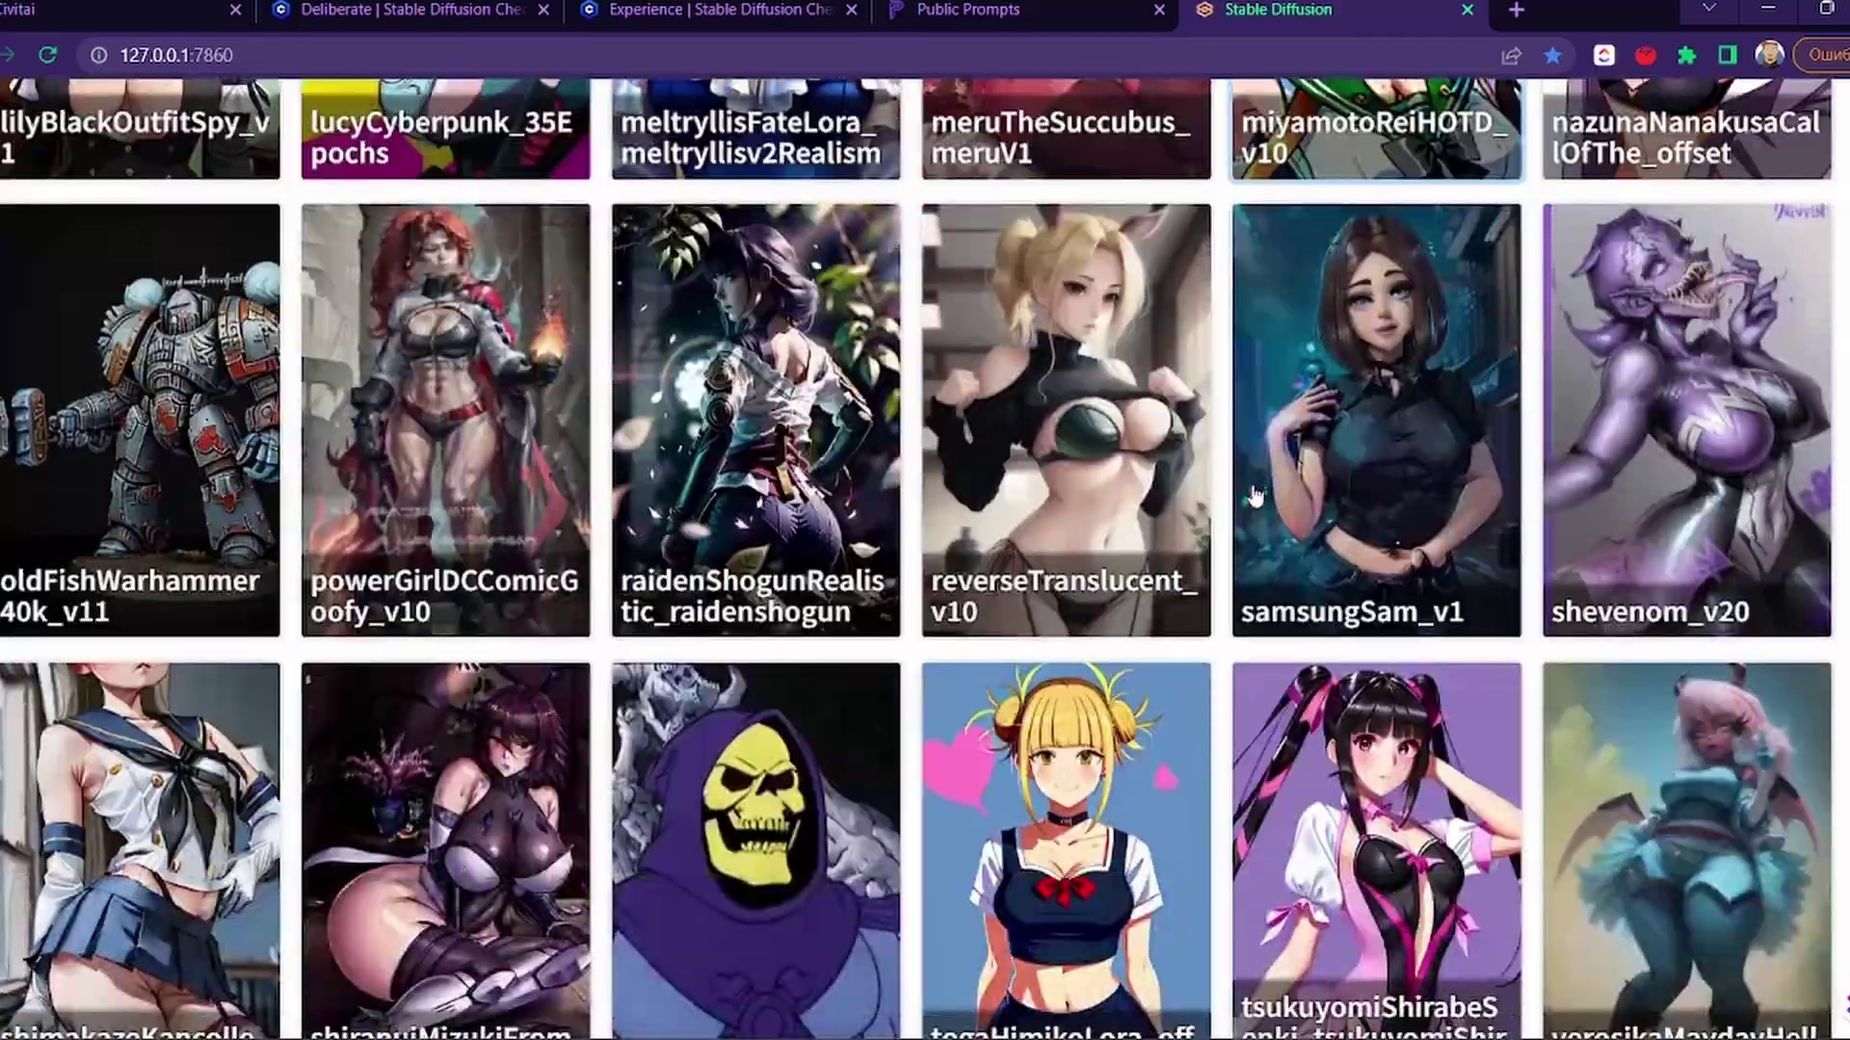
scroll(1254, 495, "up", 7)
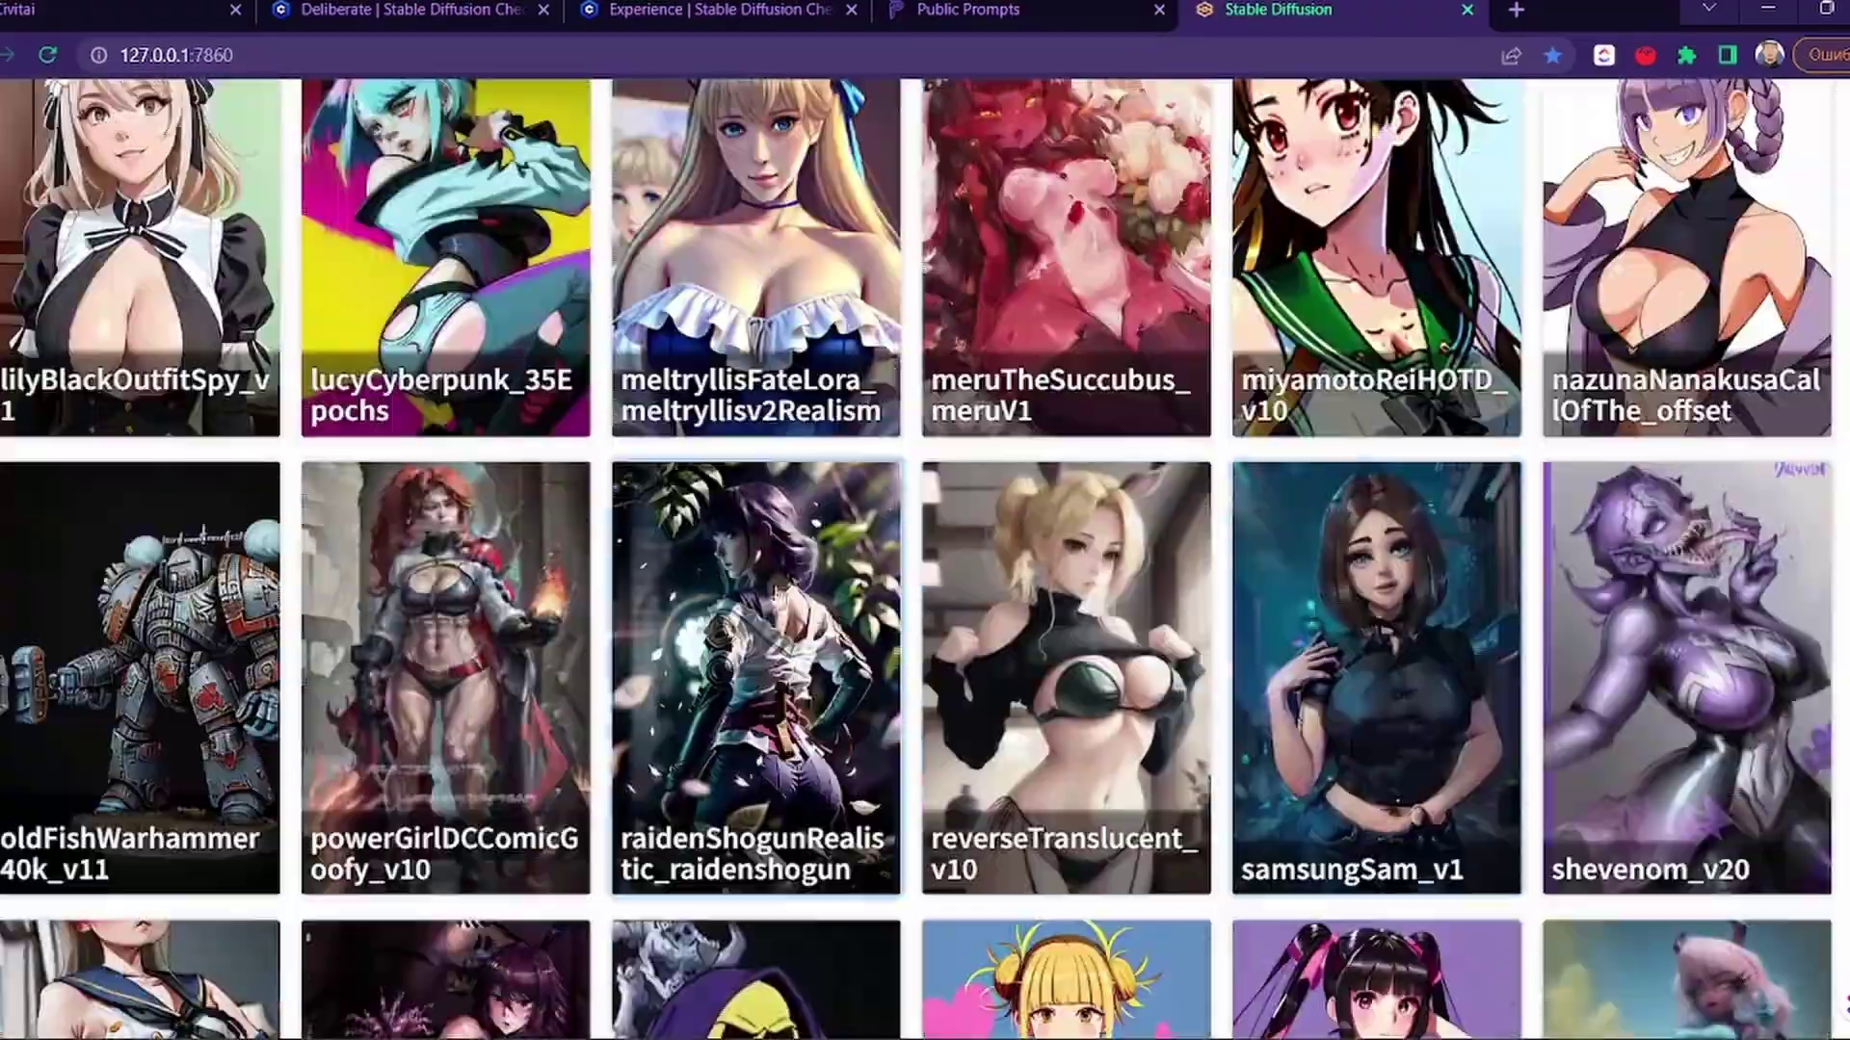
scroll(1255, 494, "up", 5)
scroll(1210, 563, "down", 13)
scroll(1210, 564, "down", 5)
scroll(1210, 563, "up", 4)
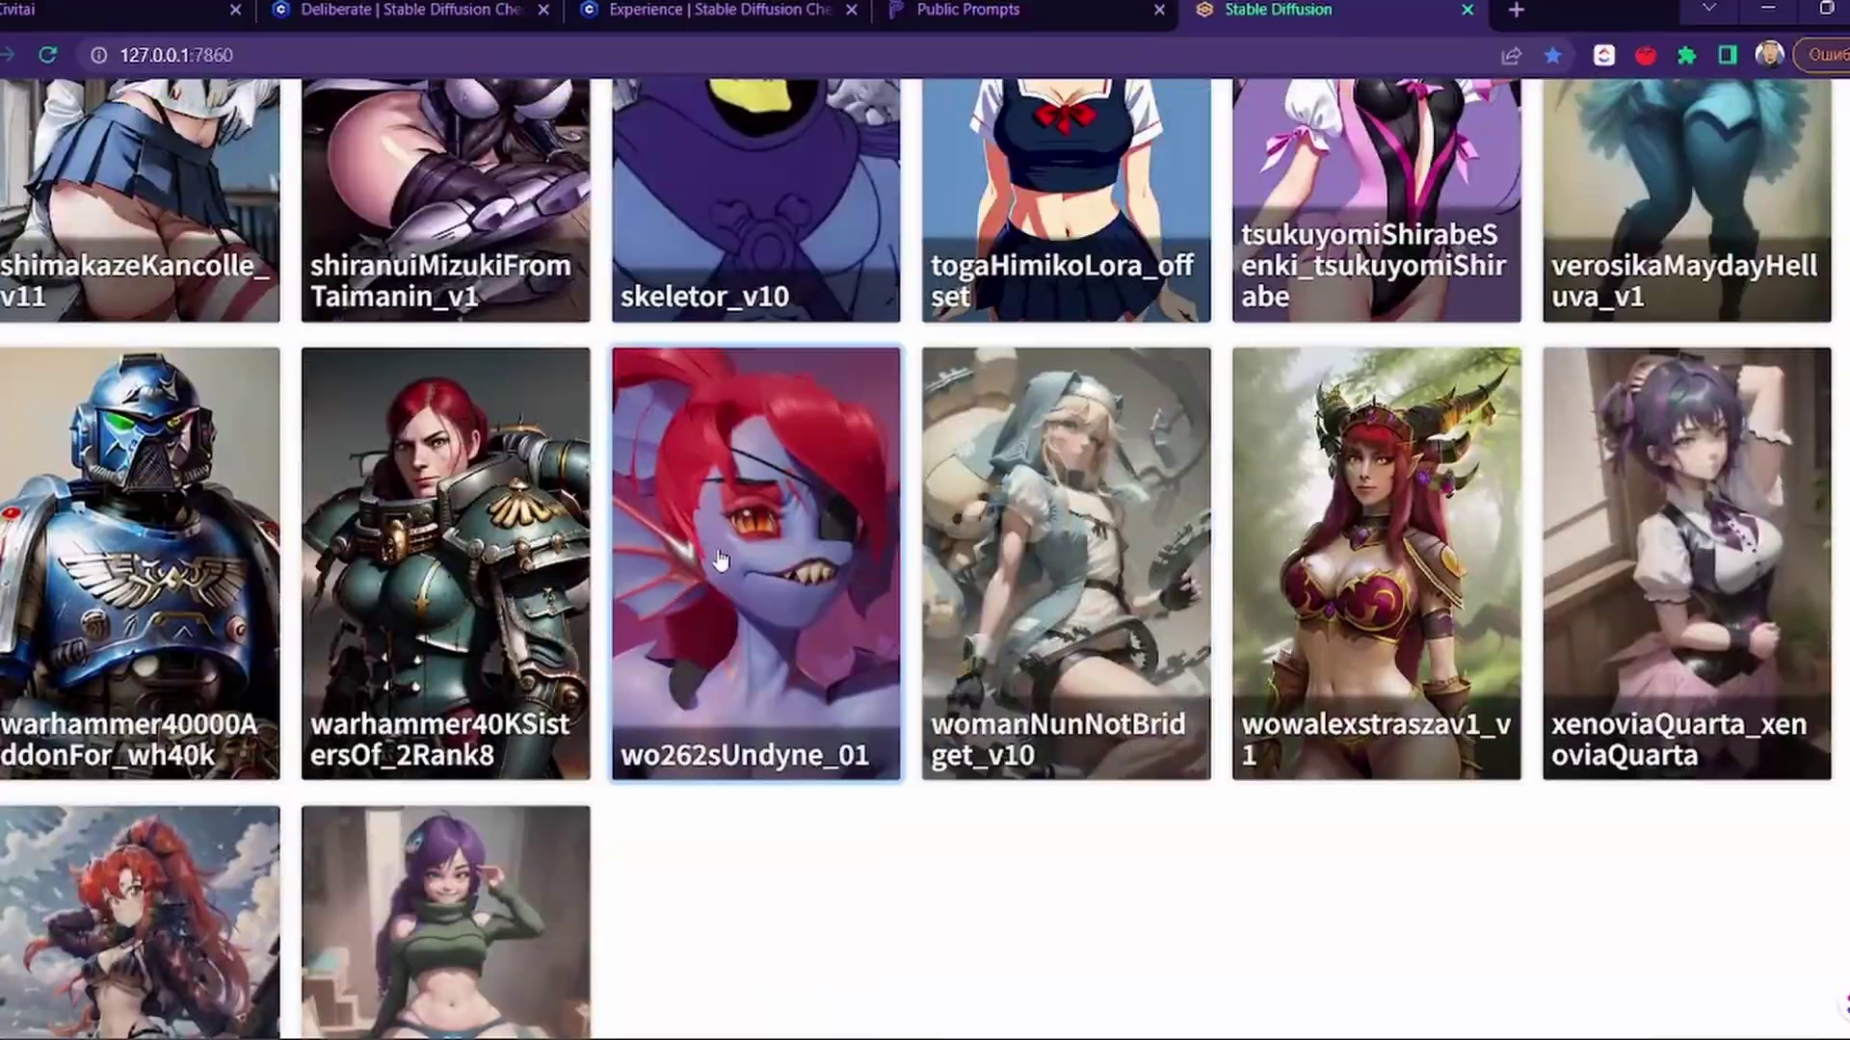
left_click(389, 481)
scroll(388, 482, "up", 5)
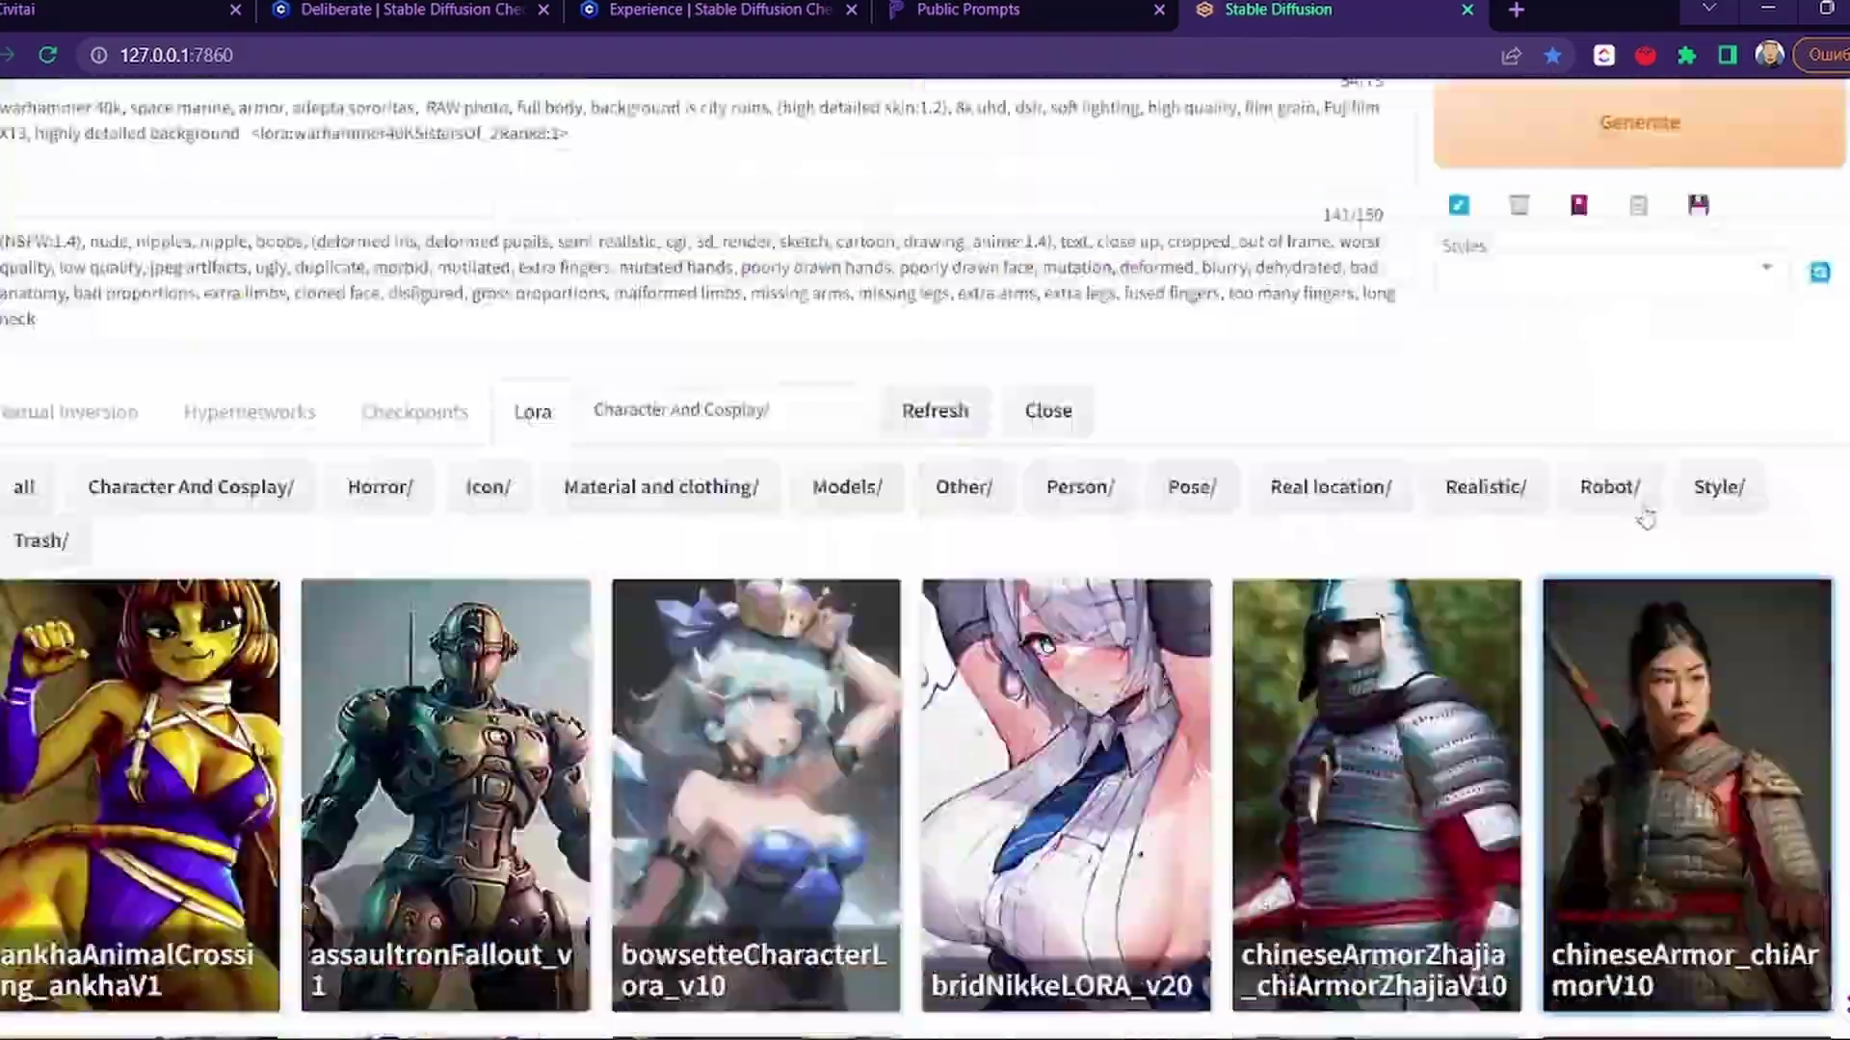
Step: Generate the full-body image with the Lora and hide the extra networks
key("ctrl+Return")
left_click(1578, 378)
scroll(1495, 522, "down", 5)
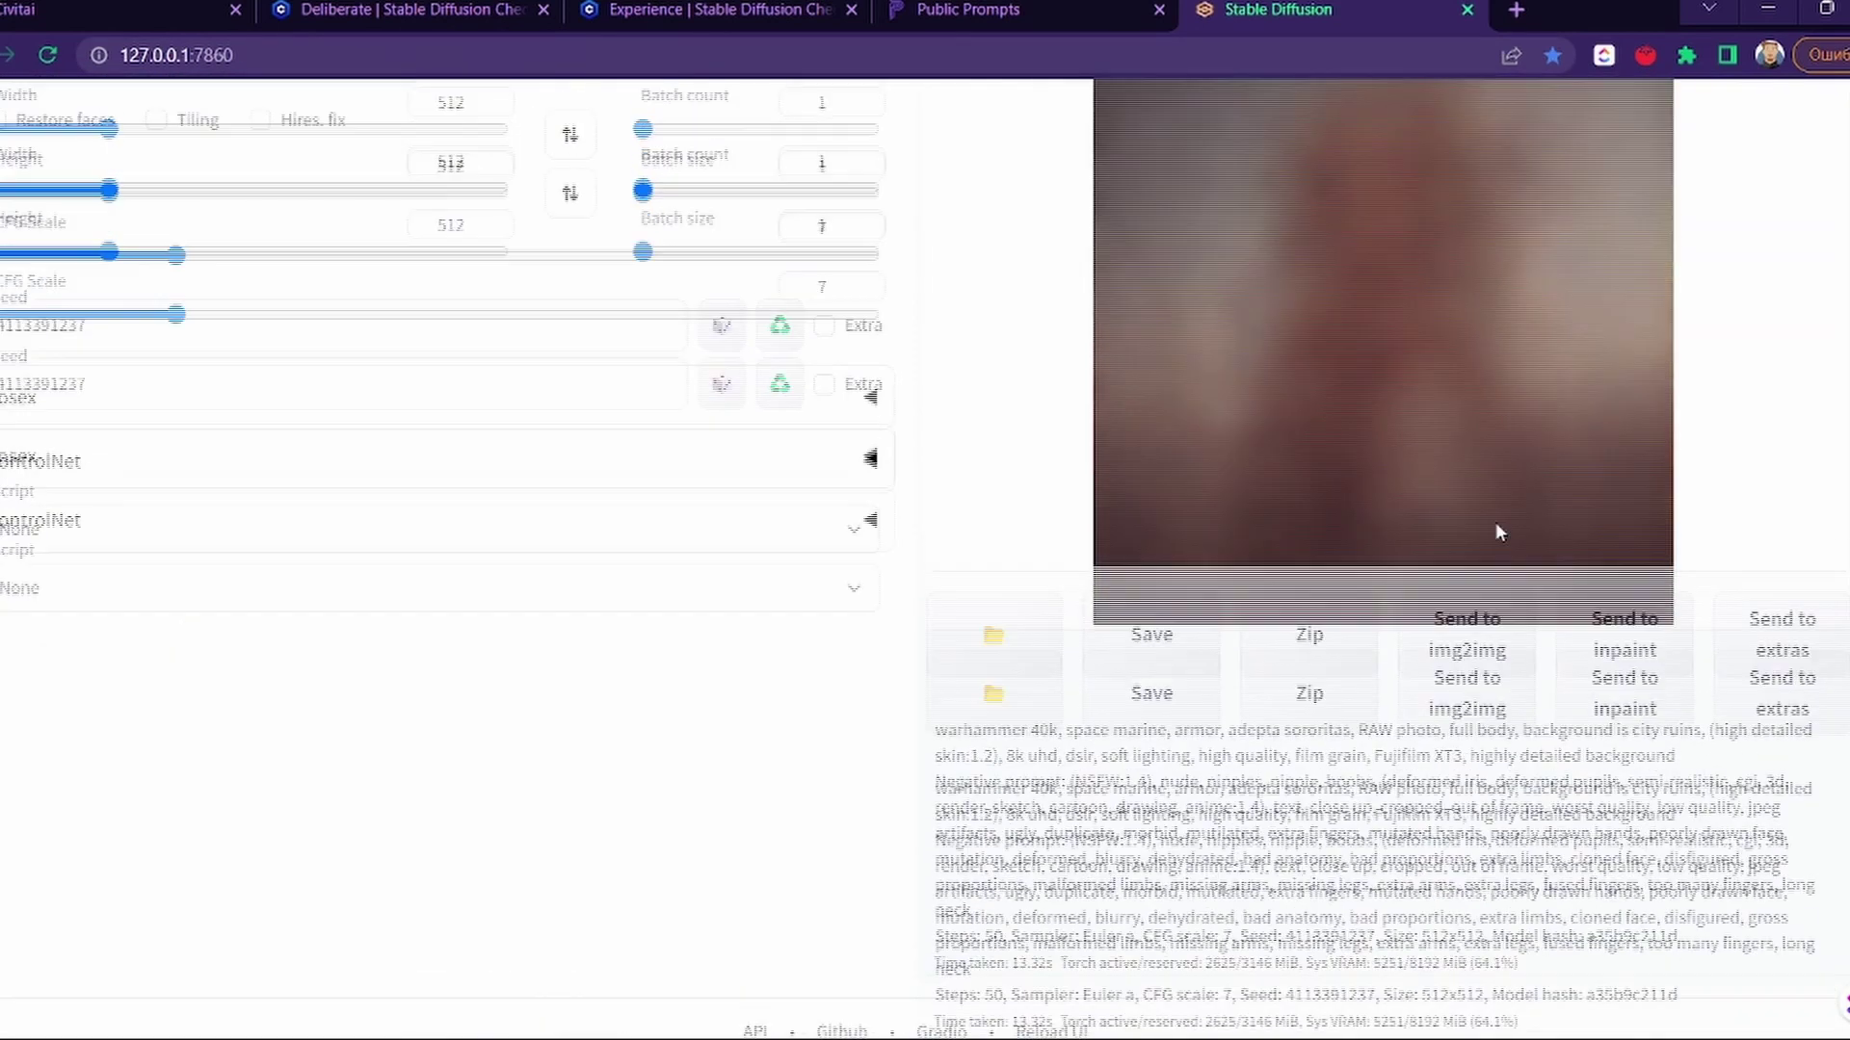
scroll(1495, 522, "up", 3)
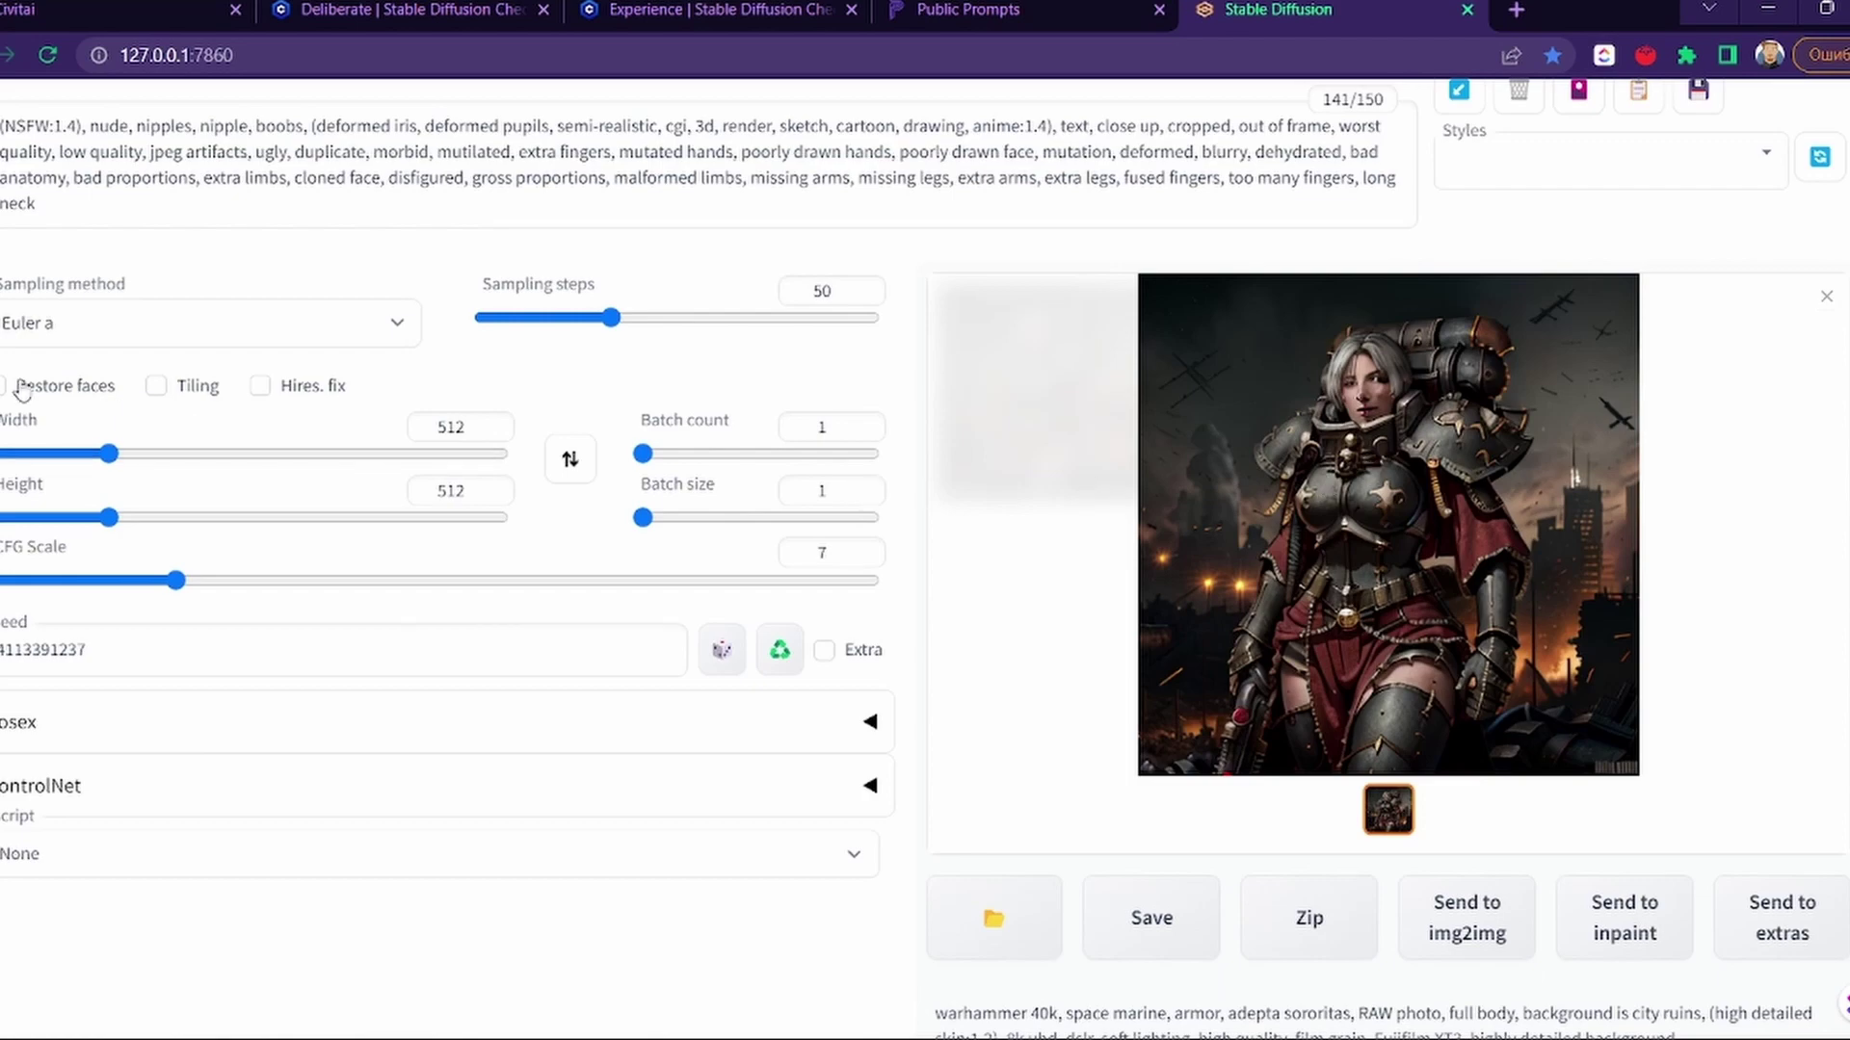
Step: Enable Restore faces and generate the image again
left_click(3, 390)
scroll(1580, 302, "up", 3)
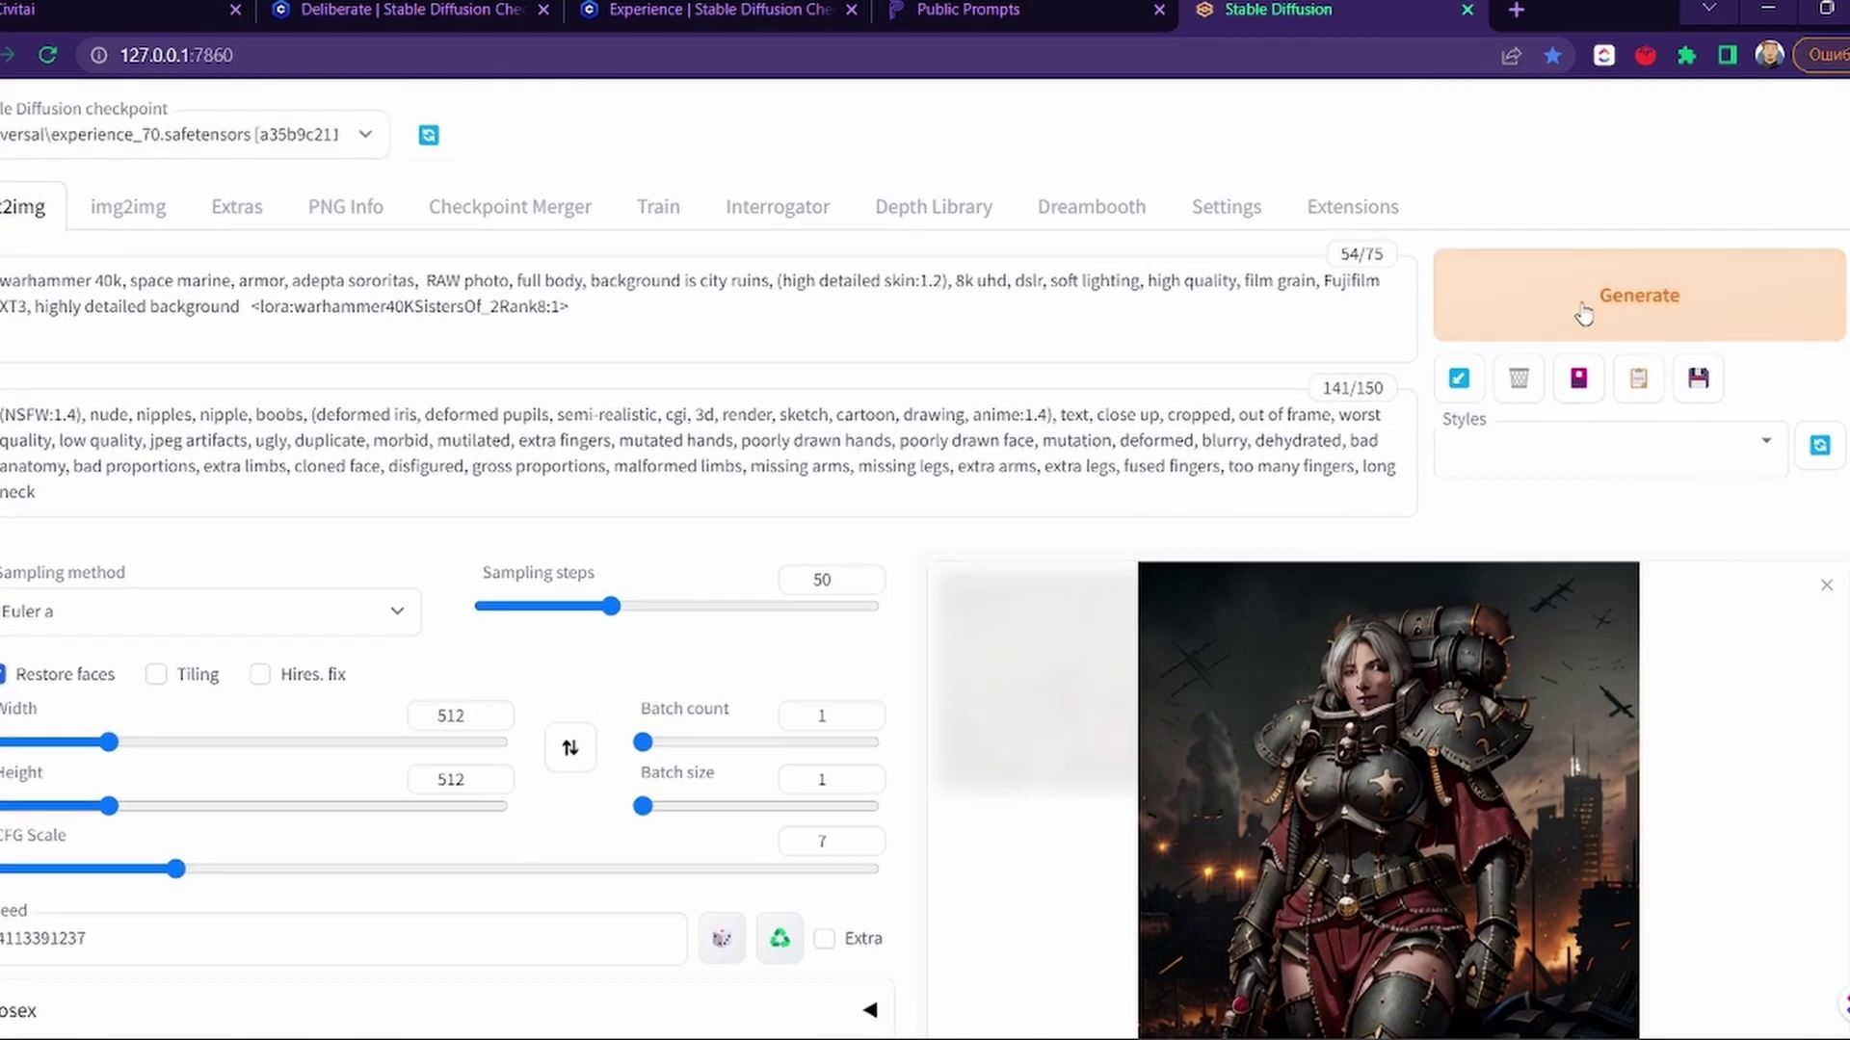
scroll(1500, 536, "down", 5)
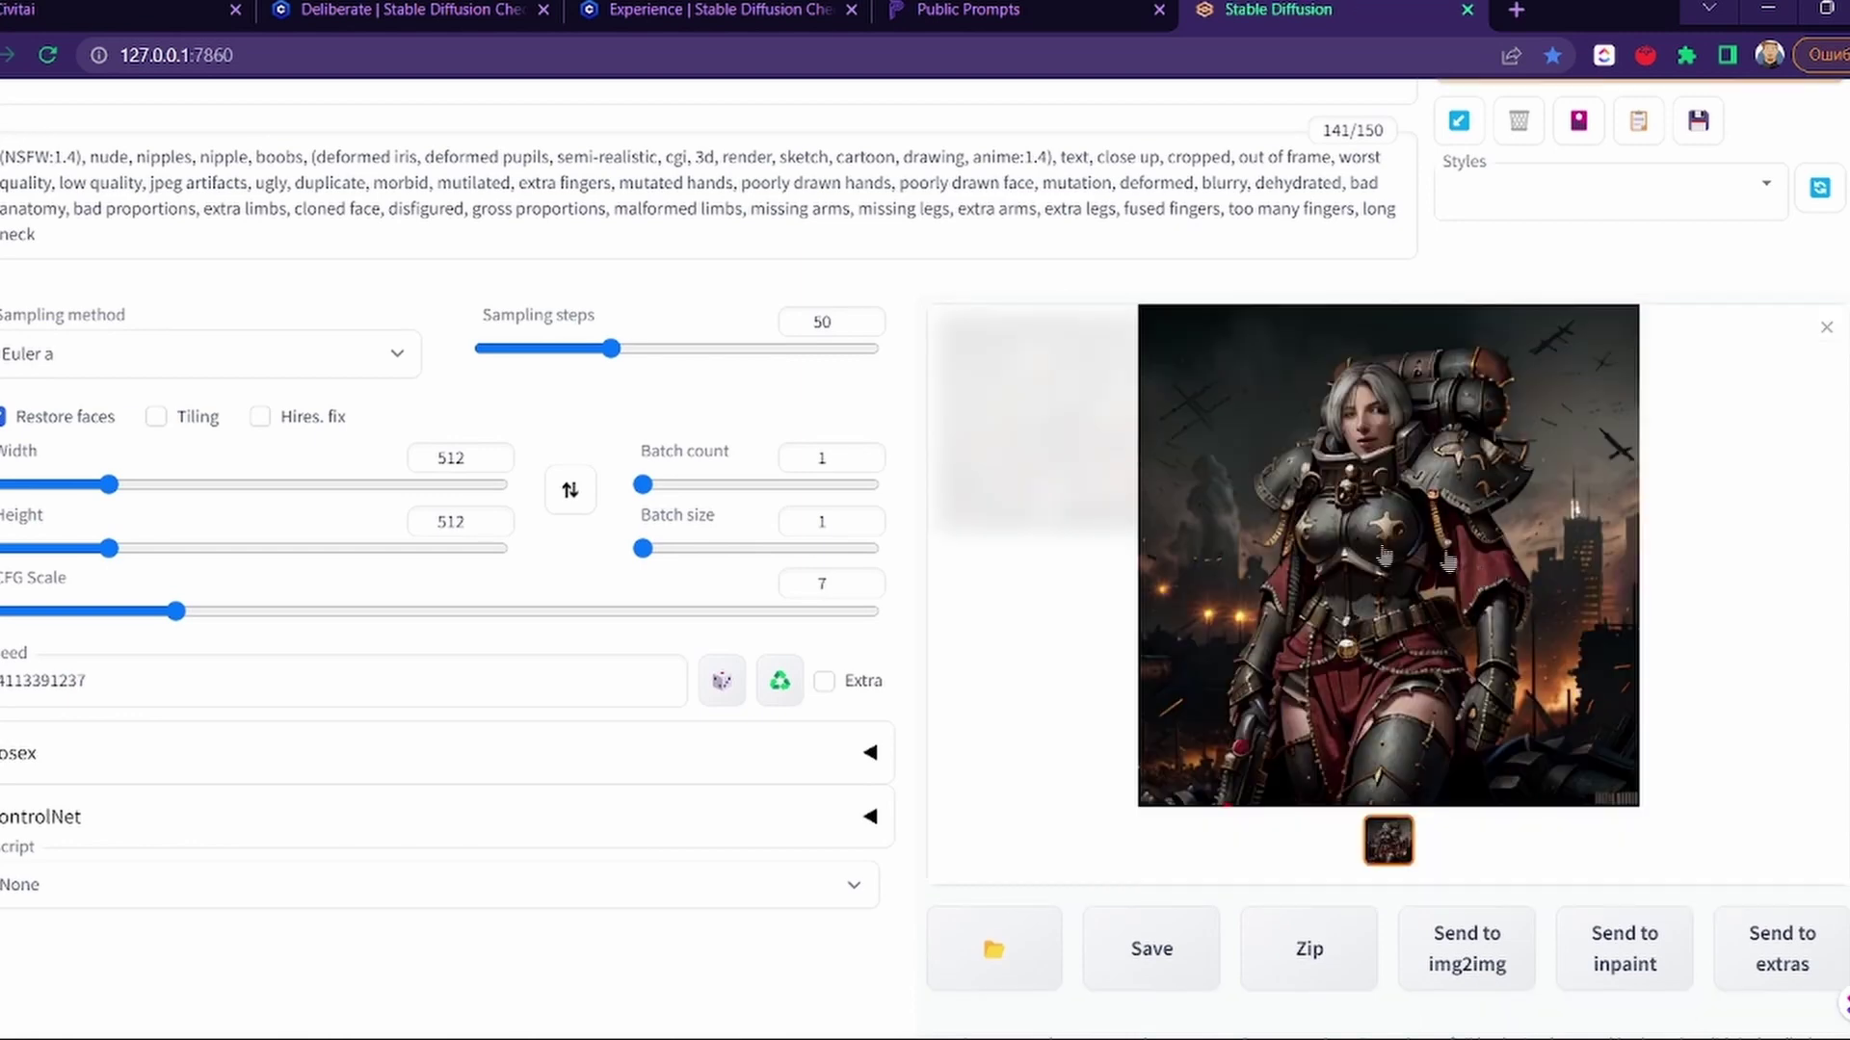
Step: Set the image height to 704 and generate the image again
left_click(492, 517)
left_click(492, 517)
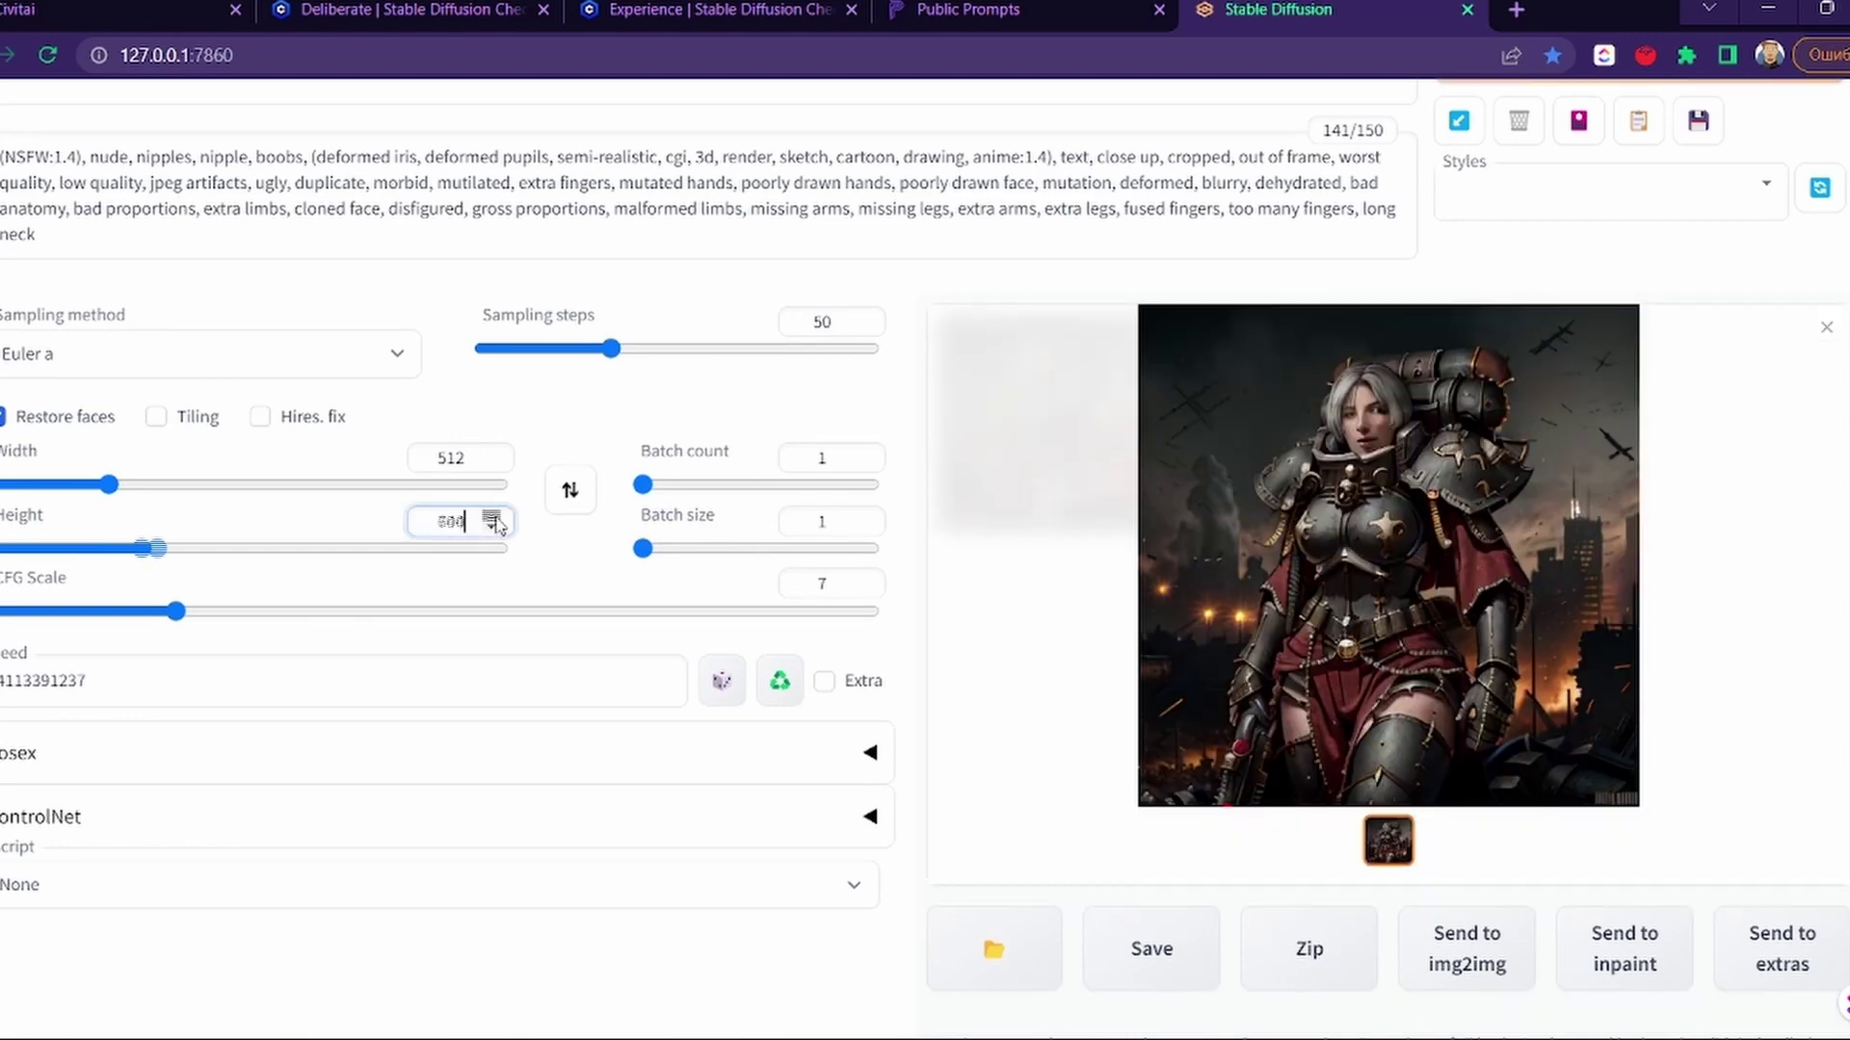
left_click(492, 517)
scroll(1452, 405, "up", 3)
left_click(1580, 298)
scroll(1595, 490, "down", 2)
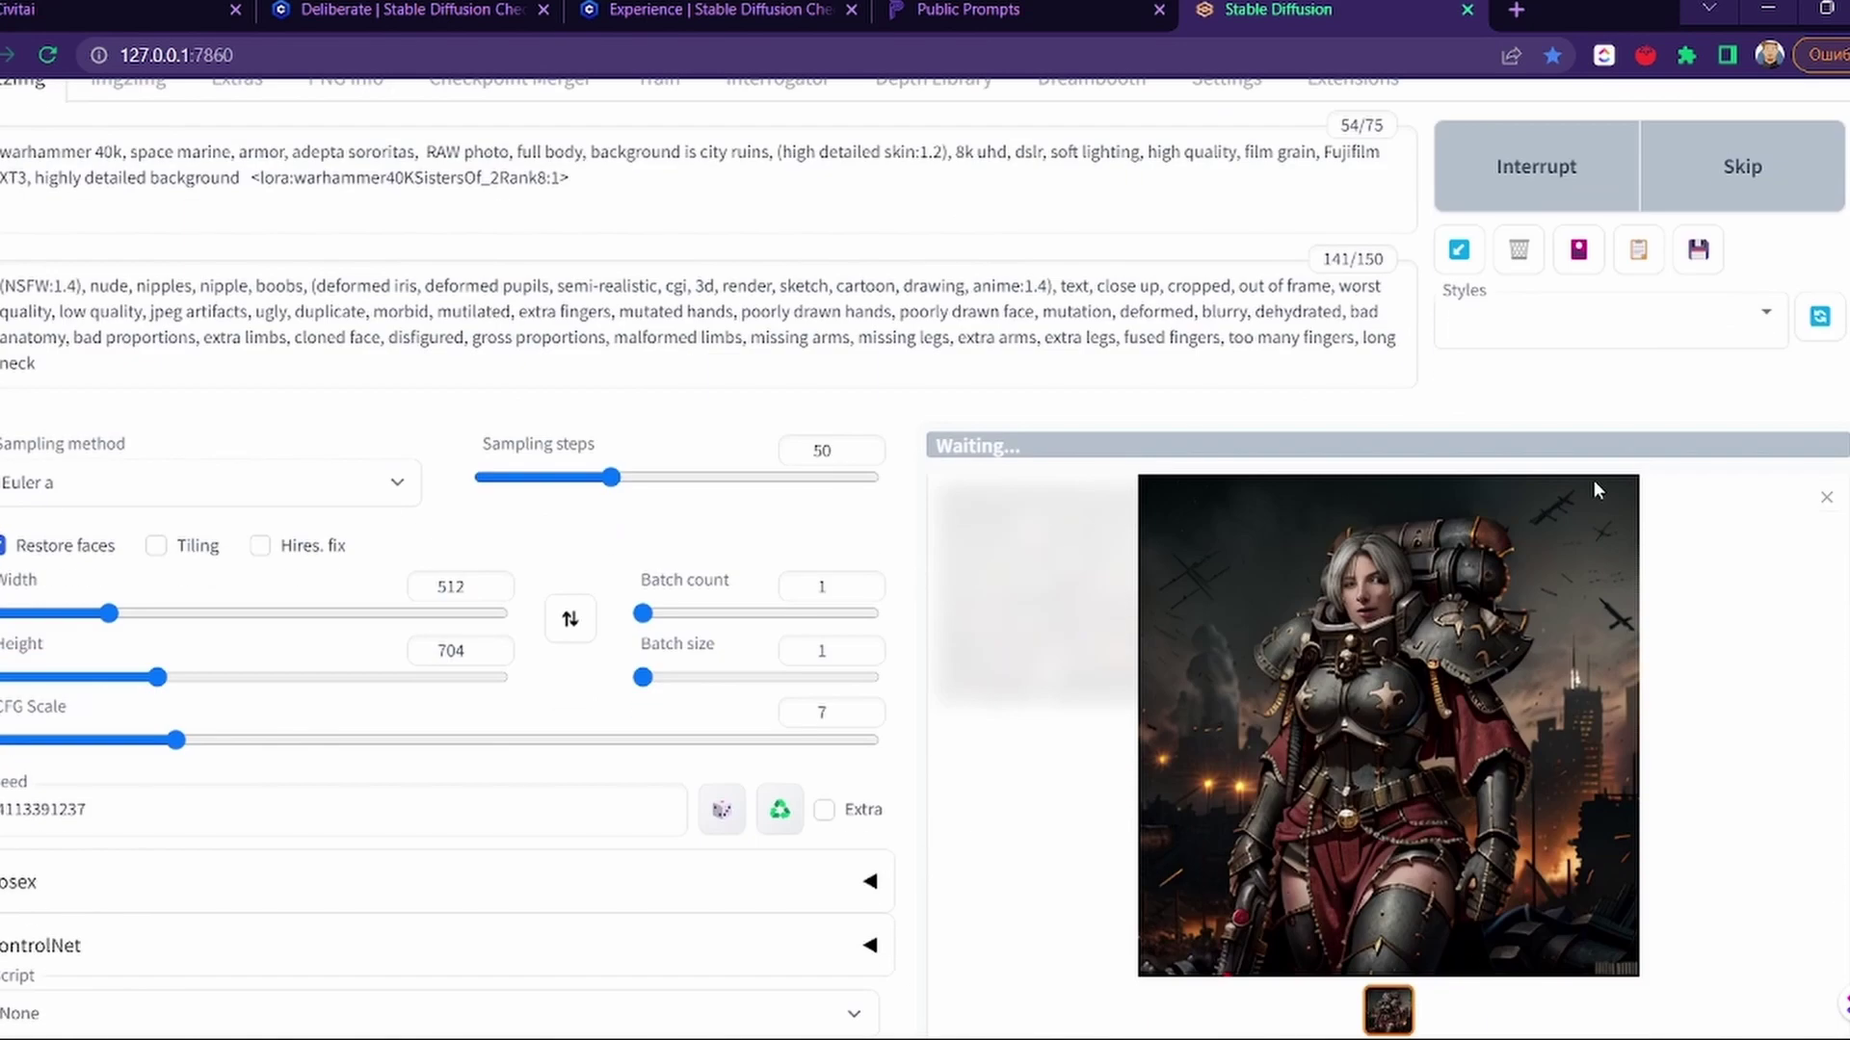
scroll(1595, 489, "down", 2)
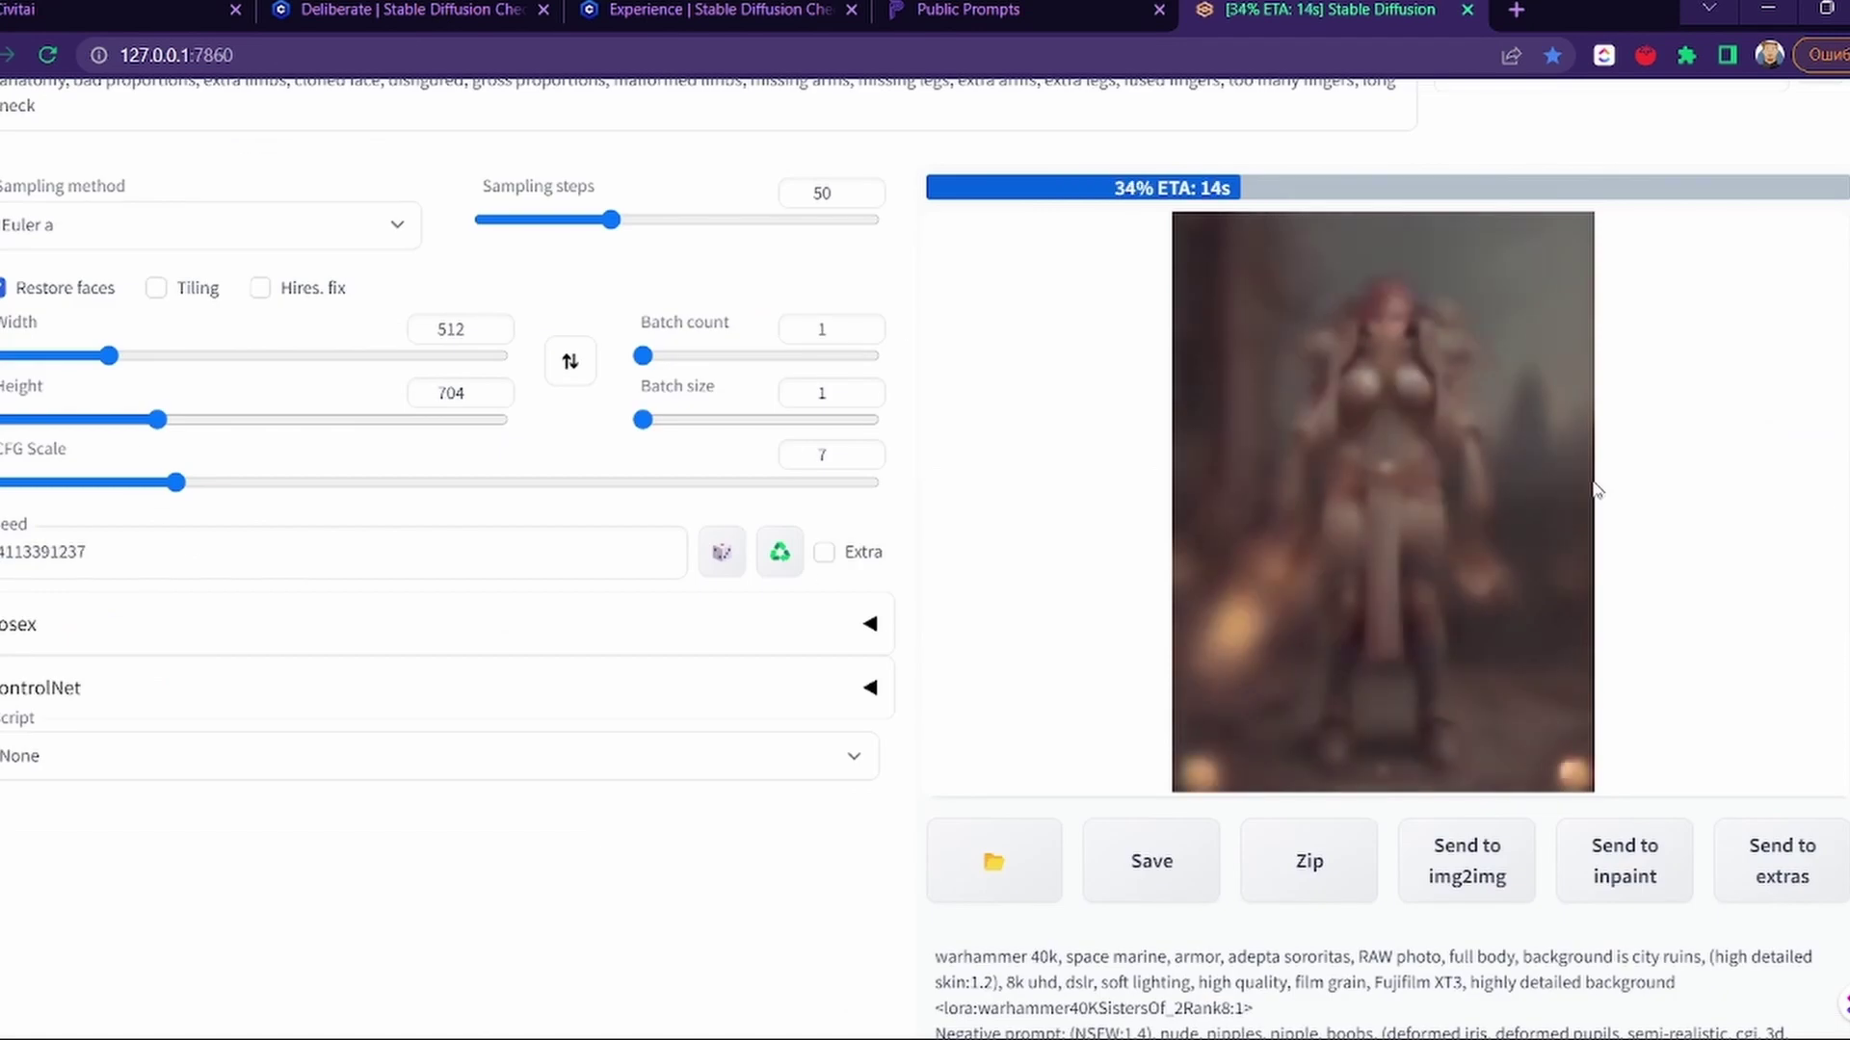
Step: Delete "film grain, Fujifilm XT3" from the prompt, generate the image, and close its enlarged view
scroll(1595, 491, "up", 4)
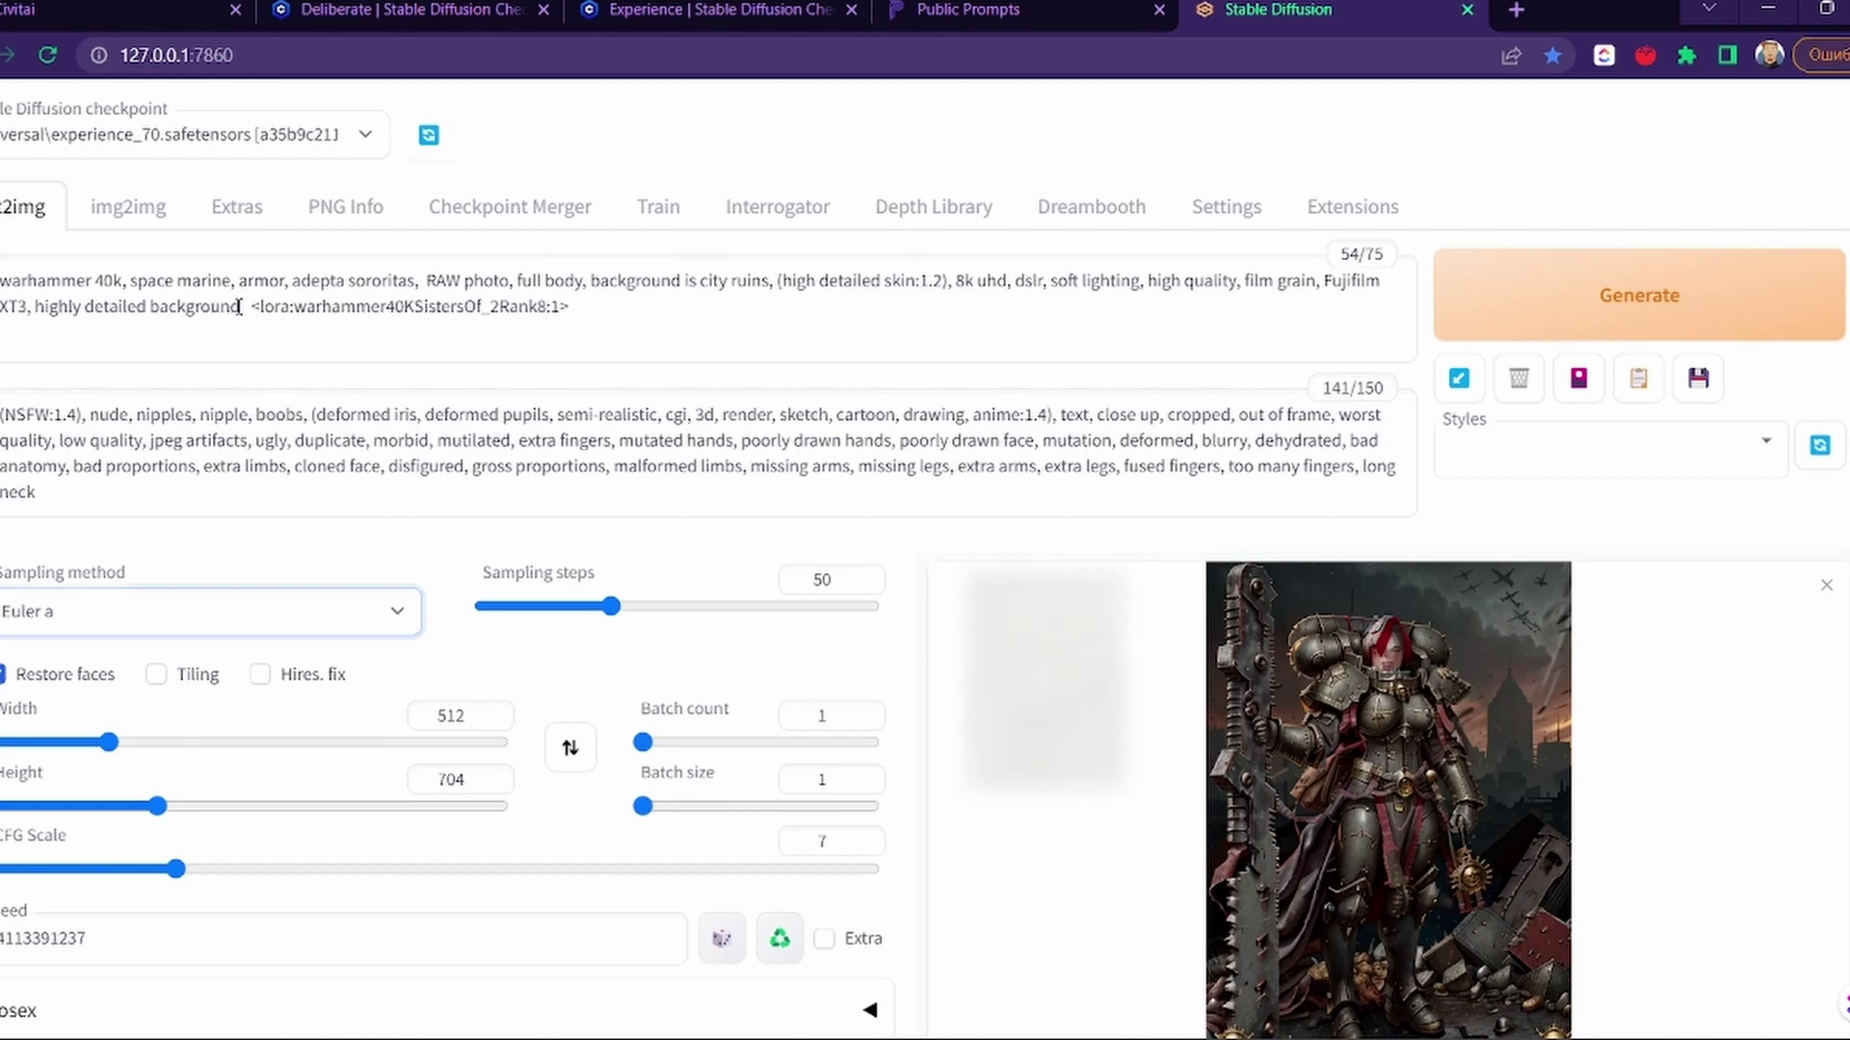
left_click_drag(32, 309, 1245, 268)
key("BackSpace")
left_click(1637, 295)
scroll(1496, 612, "down", 3)
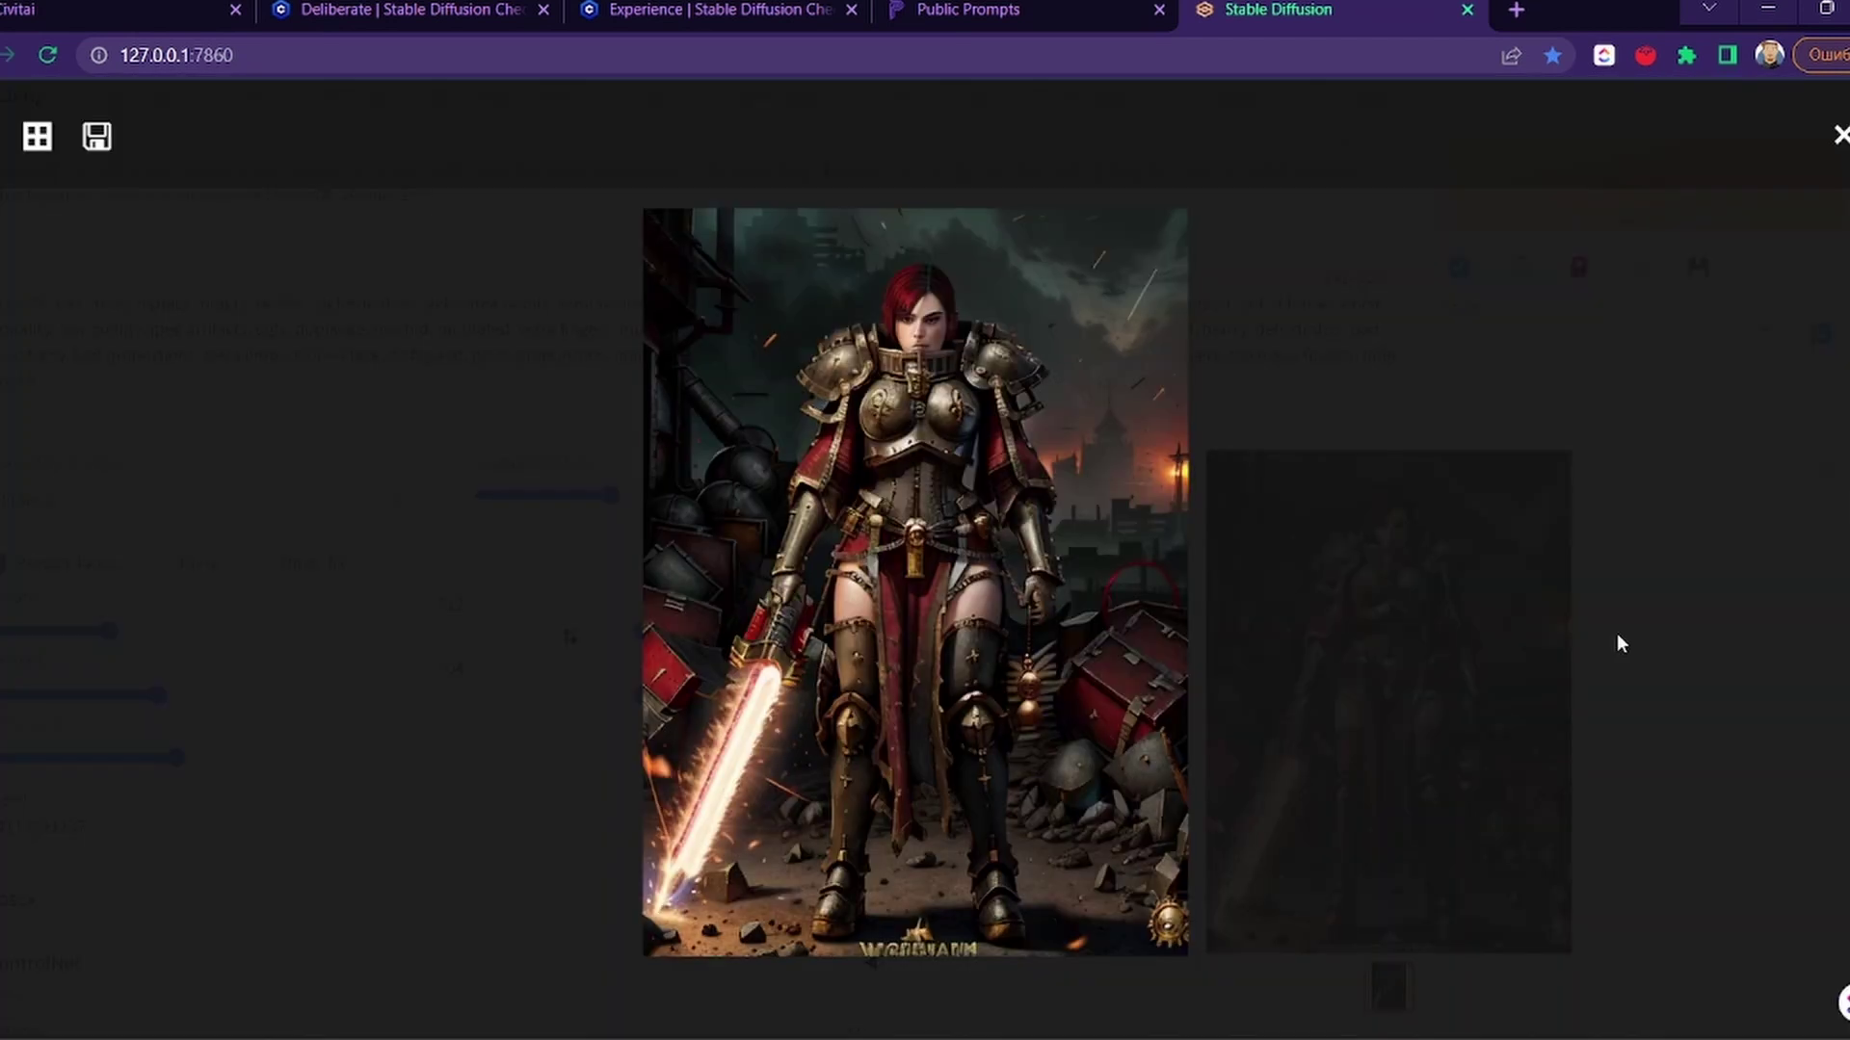
left_click(1616, 633)
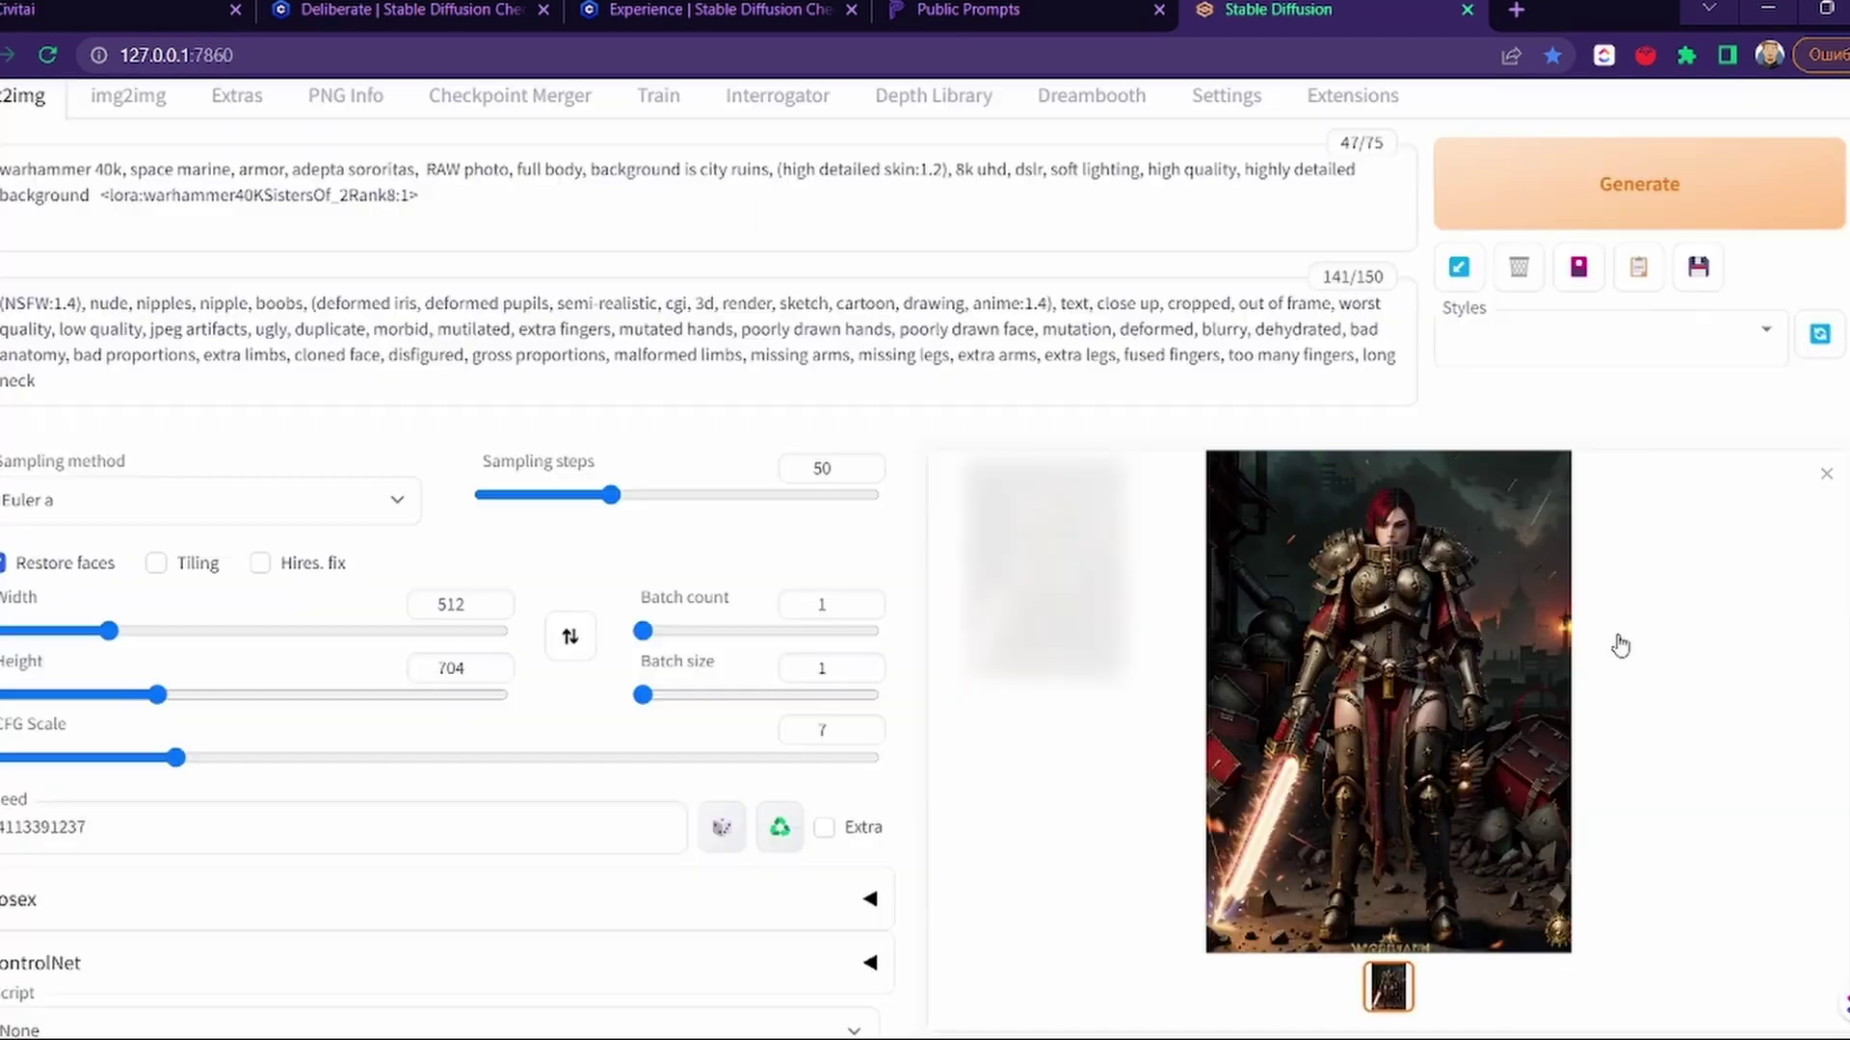
Step: Delete the <lora:warhammer40KSistersOf_2Rank8:1> tag from the prompt and generate the image without the Lora
left_click_drag(504, 211, 95, 204)
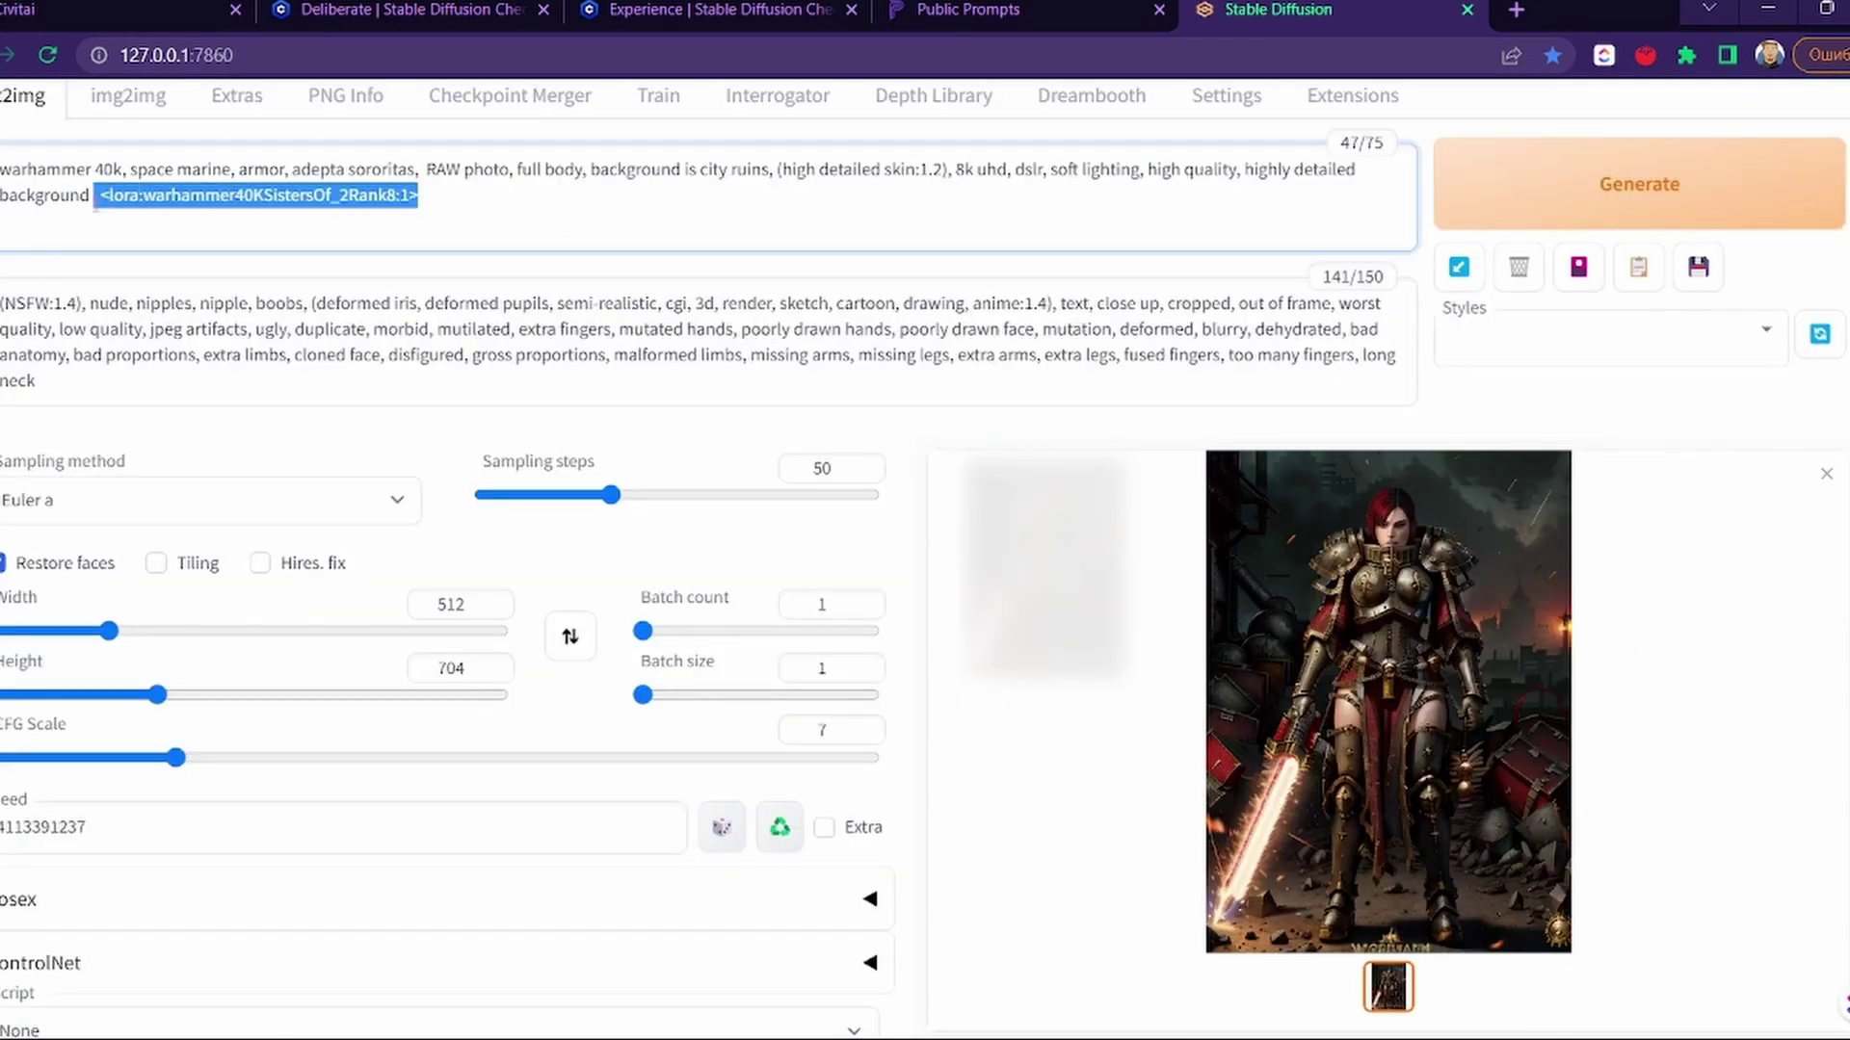
key("BackSpace")
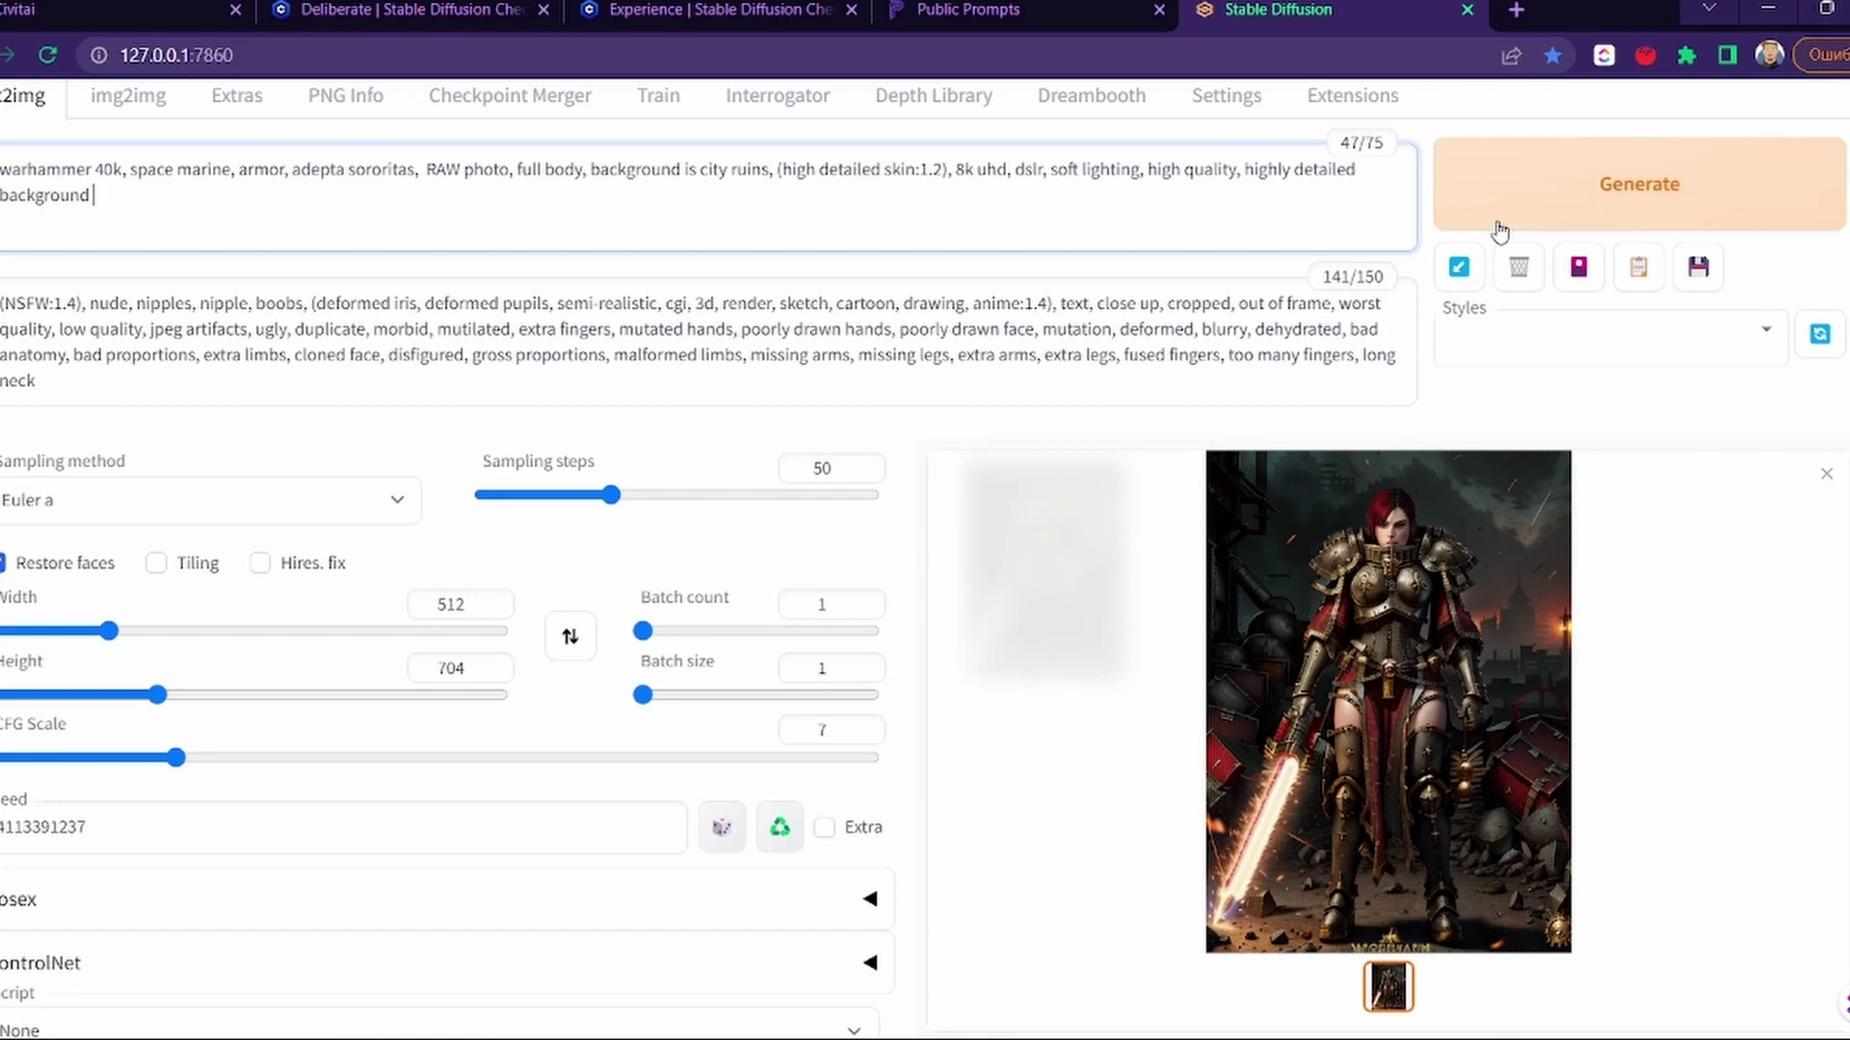
left_click(1685, 193)
scroll(1703, 659, "down", 2)
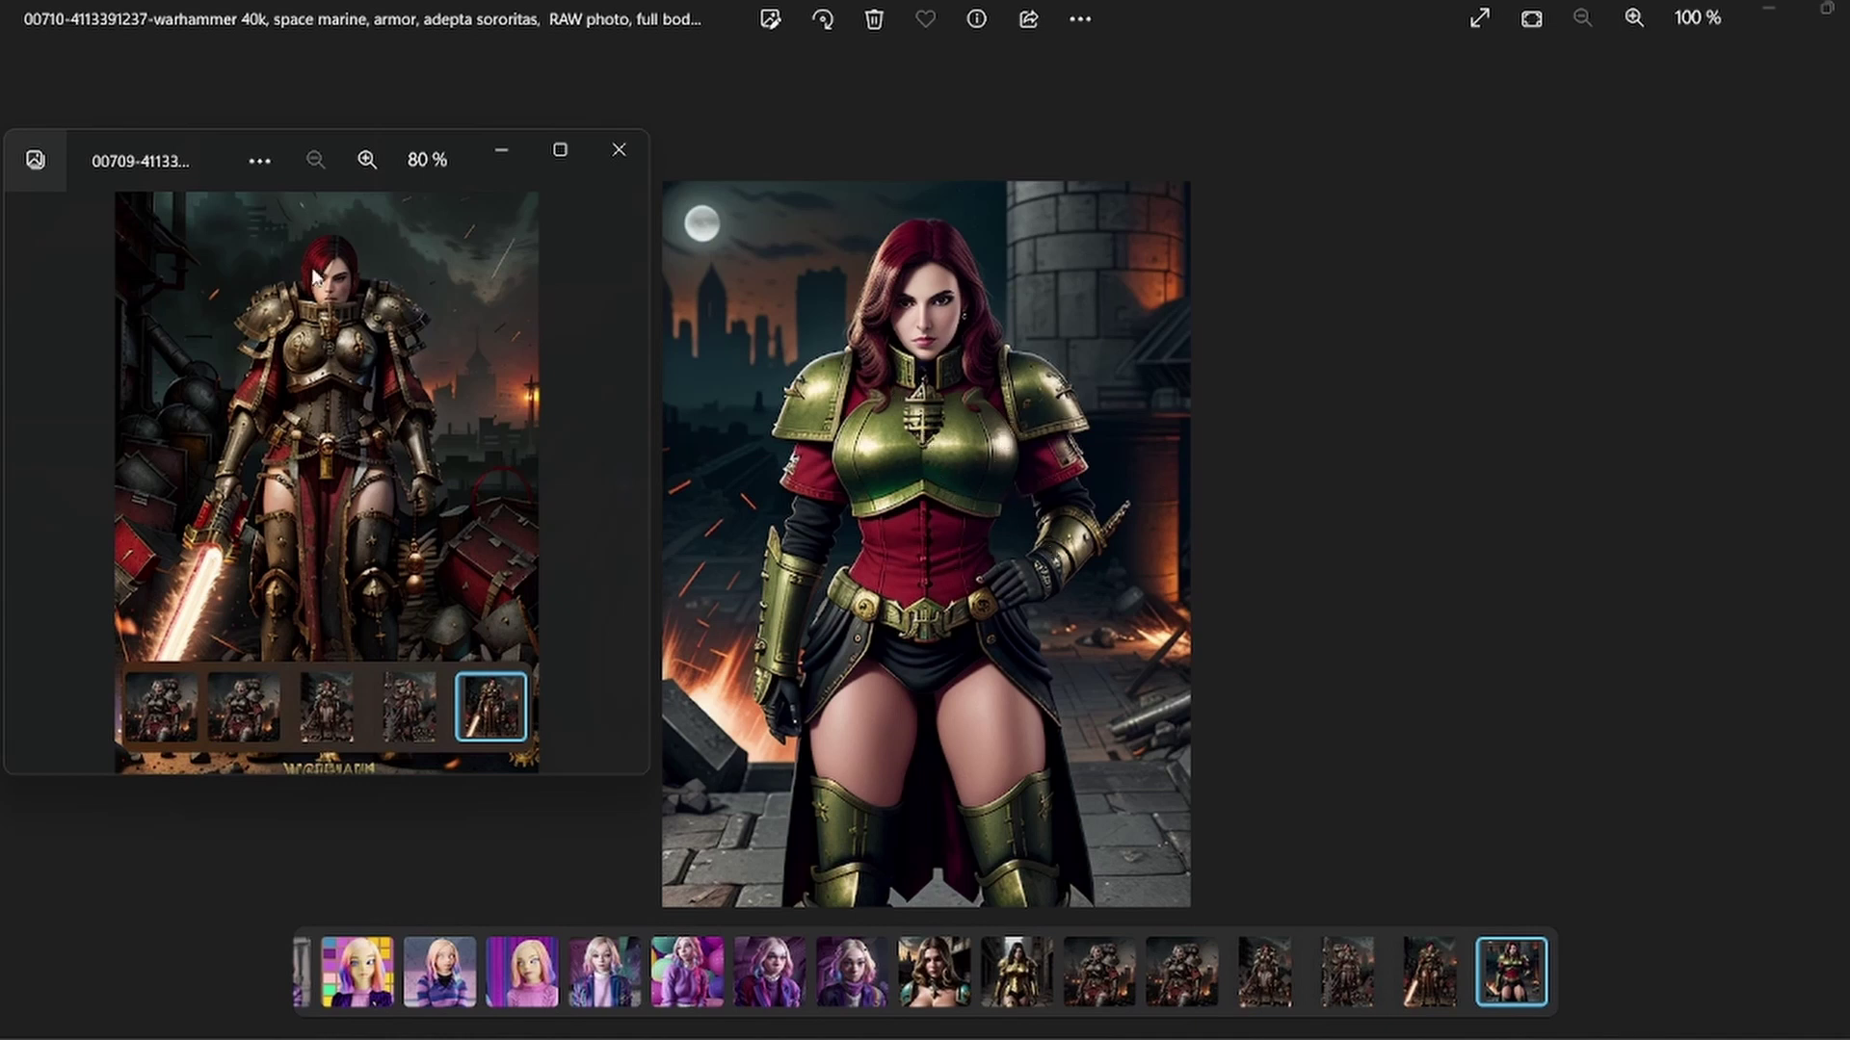
Step: Compare the armor details of the images made with and without the Lora side by side in the image viewer
scroll(386, 343, "up", 5)
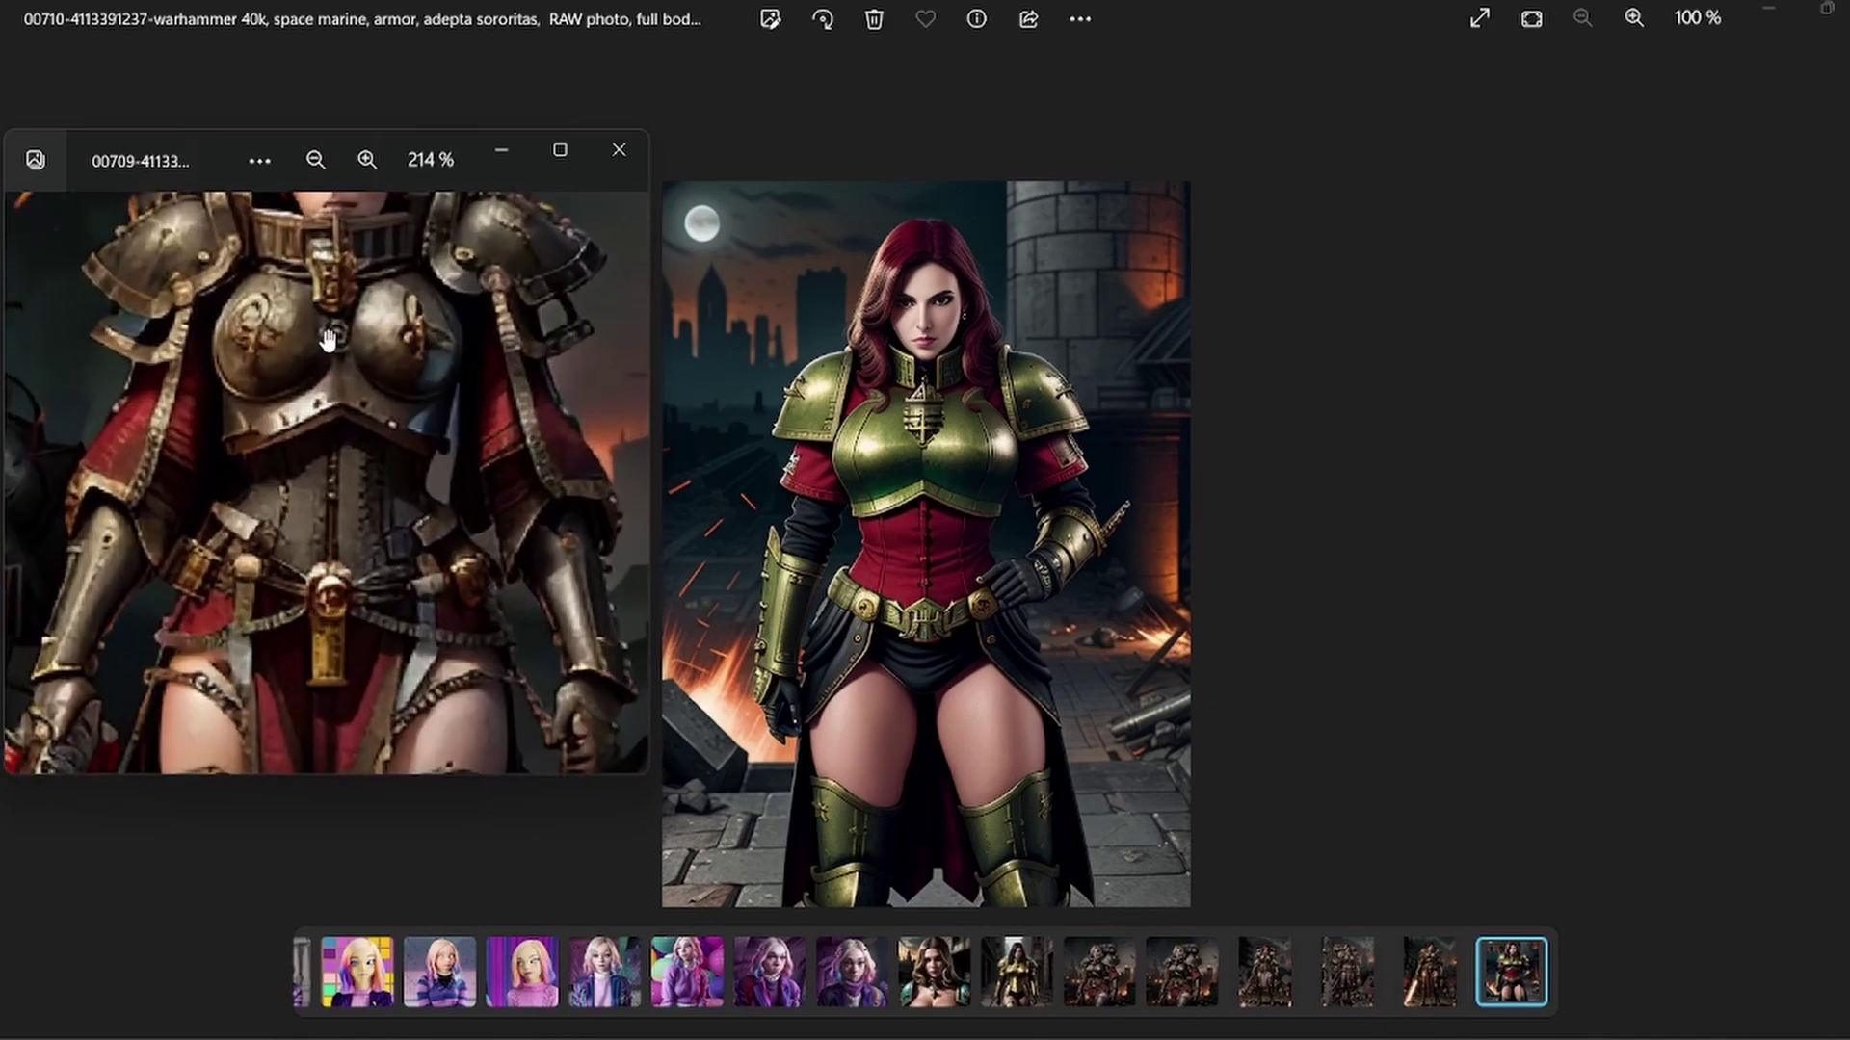
left_click_drag(364, 534, 292, 351)
scroll(349, 503, "down", 4)
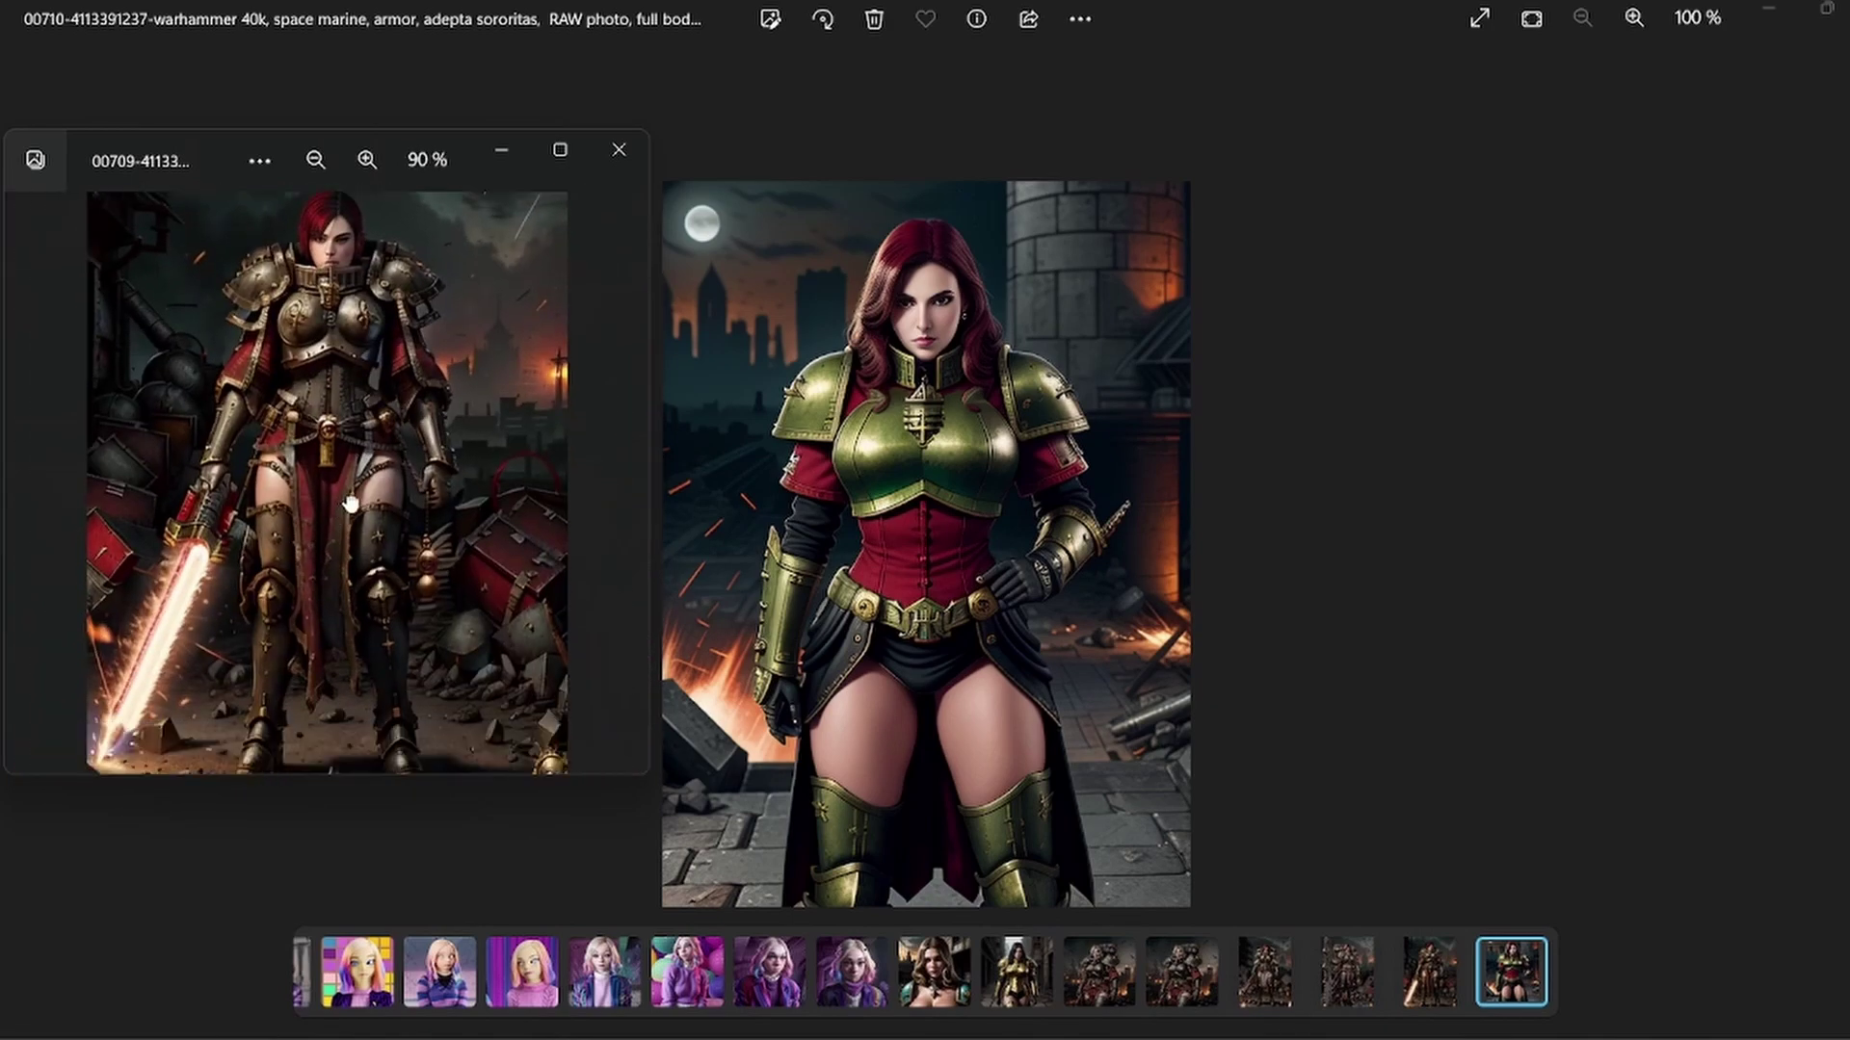
left_click_drag(342, 429, 353, 486)
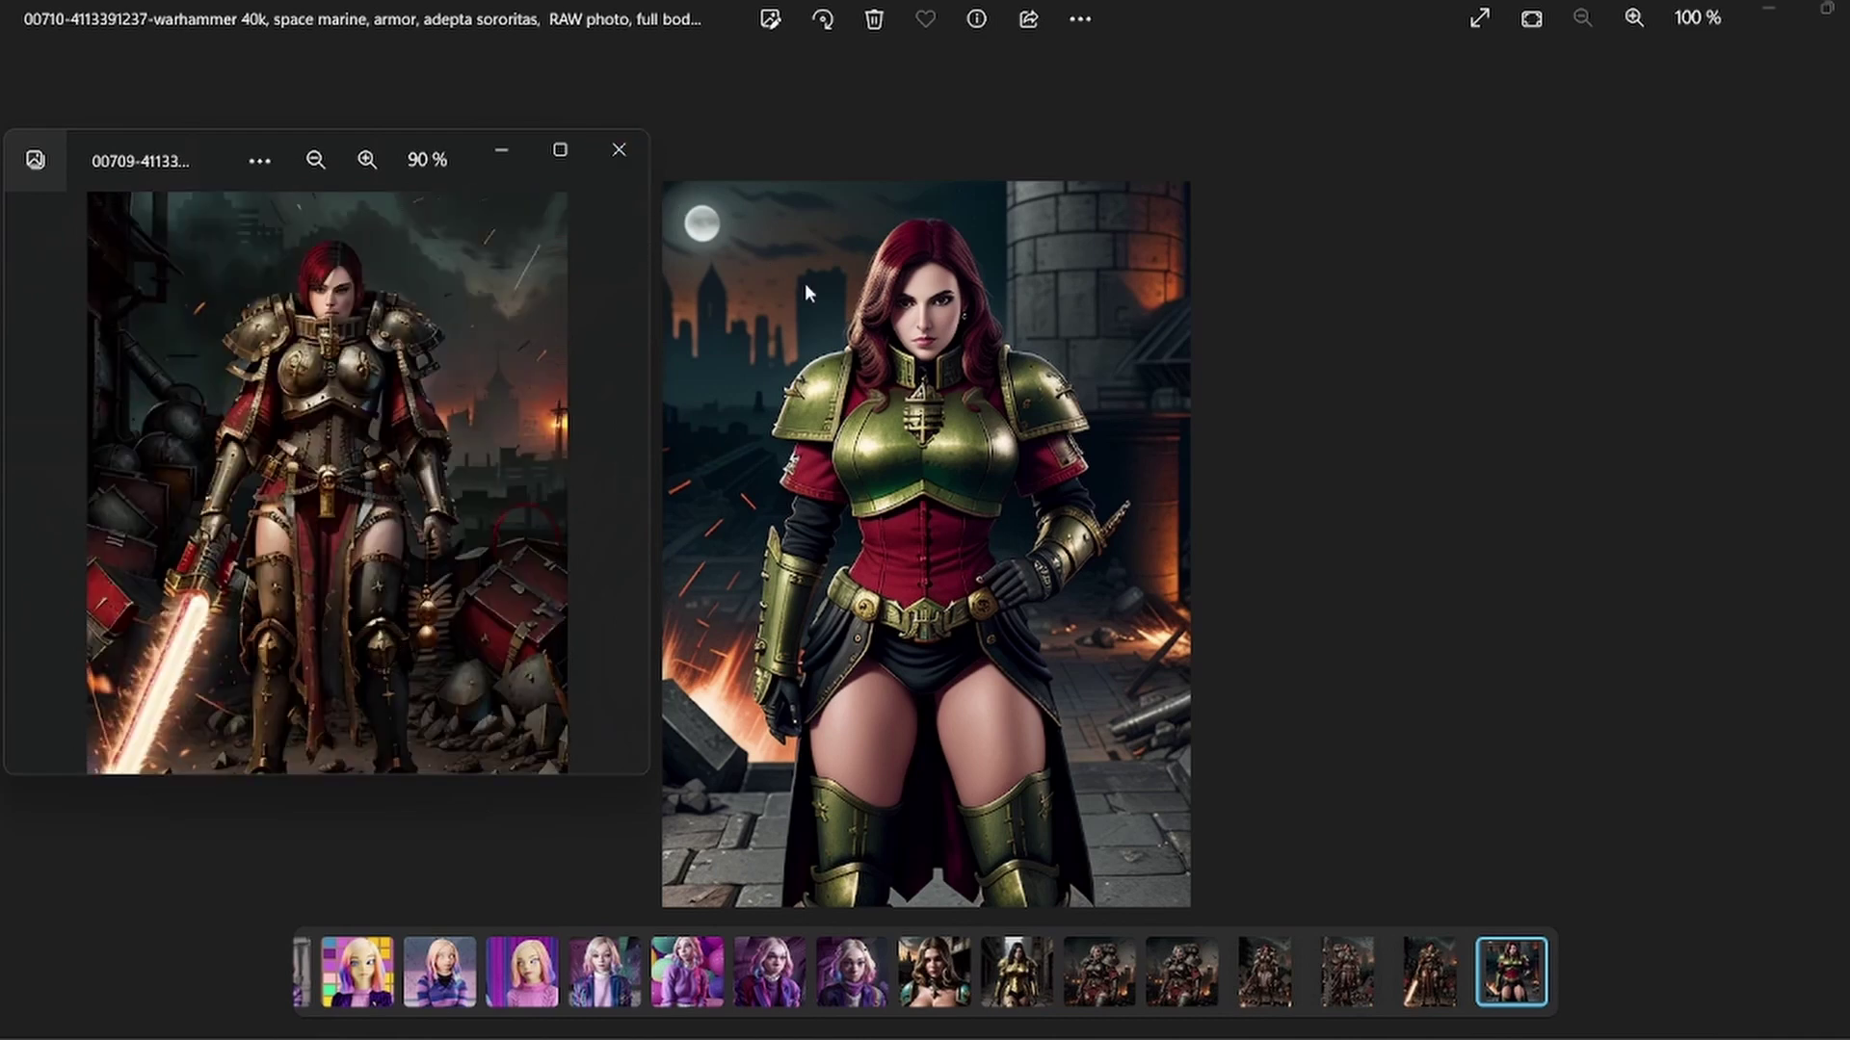
scroll(836, 308, "up", 5)
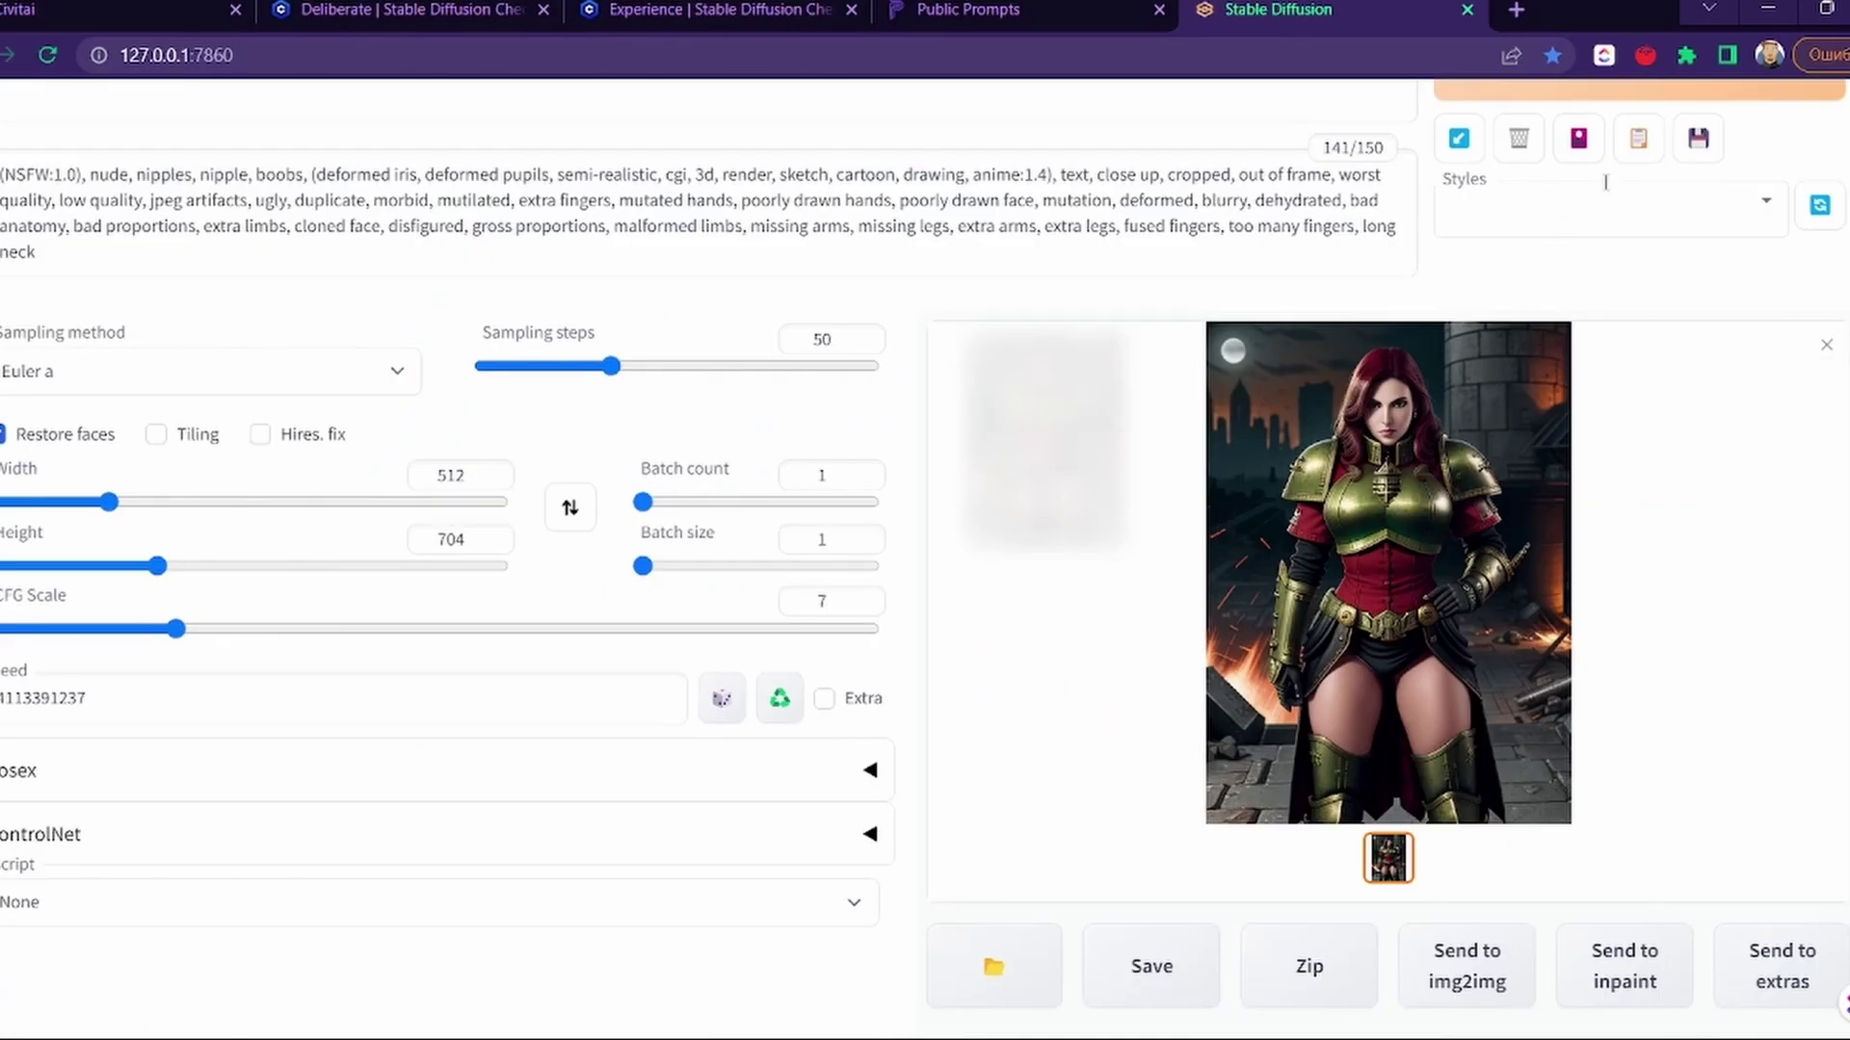
Step: Show the Universal category of checkpoints in the extra networks and load the deliberate_v2 checkpoint
left_click(1585, 147)
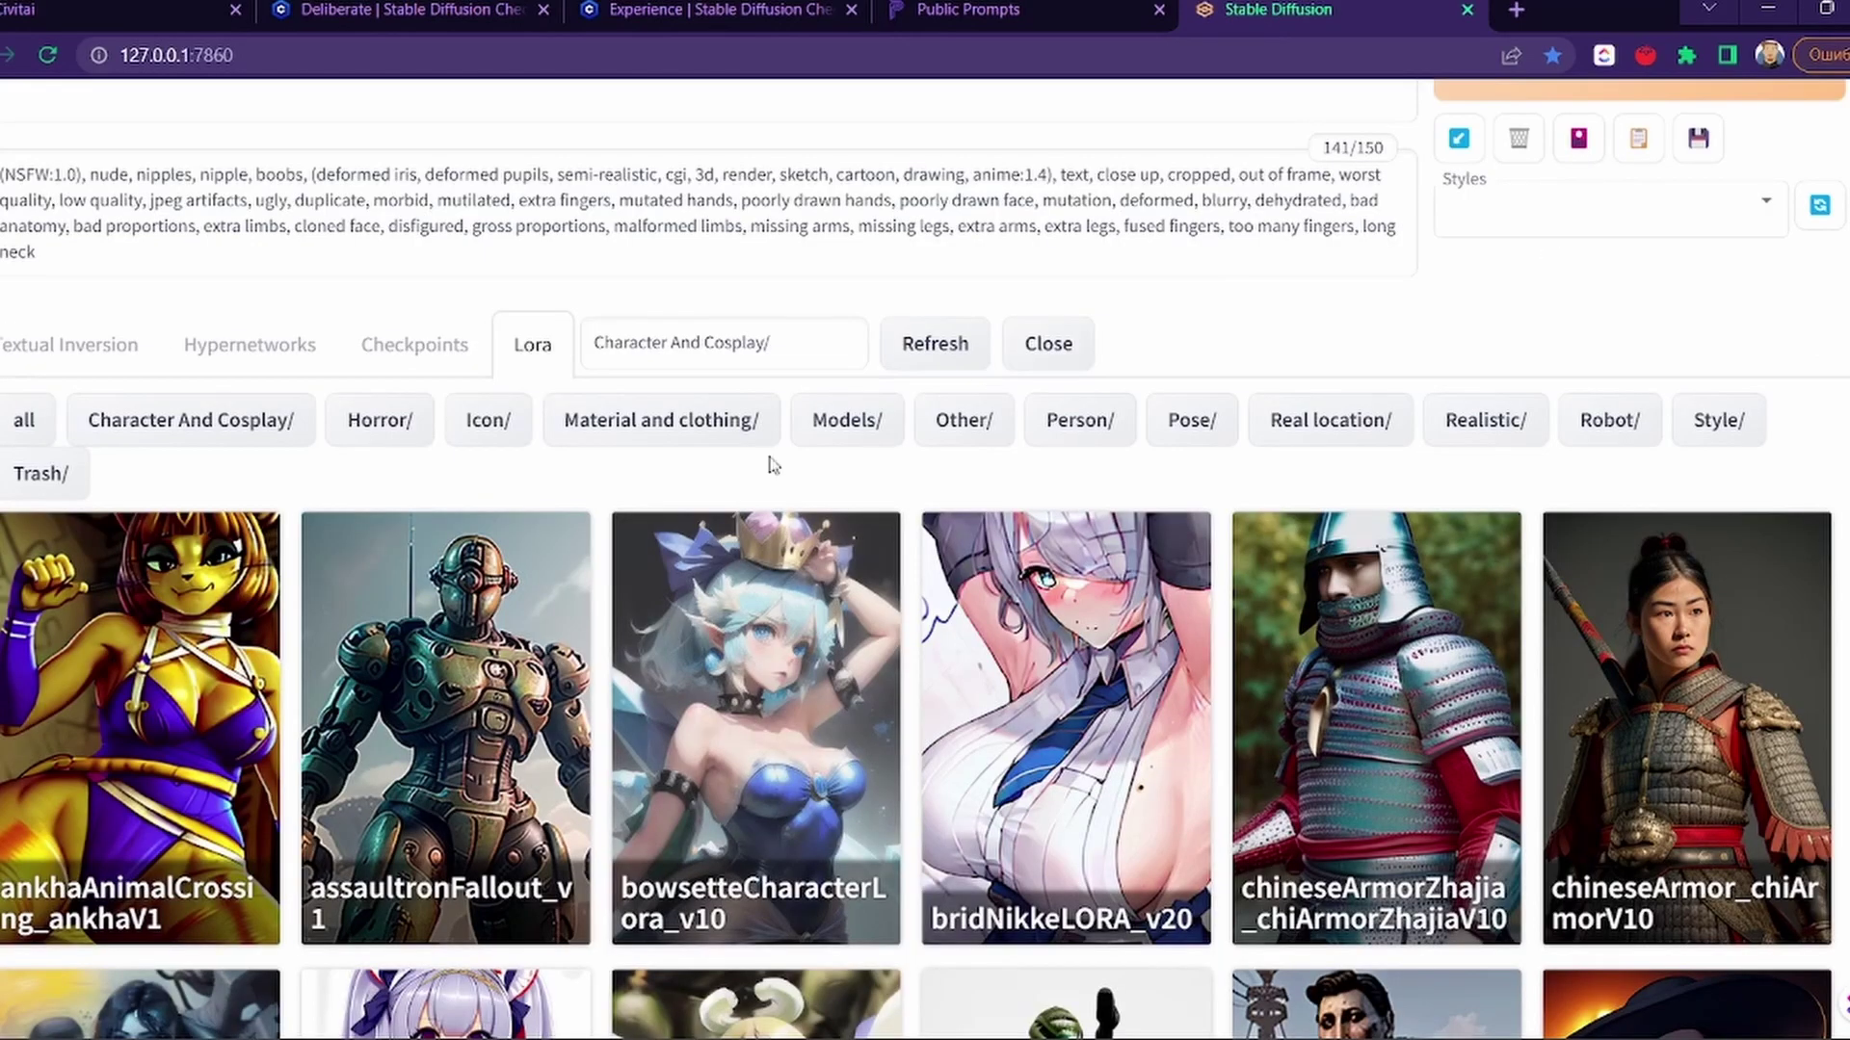
left_click(263, 344)
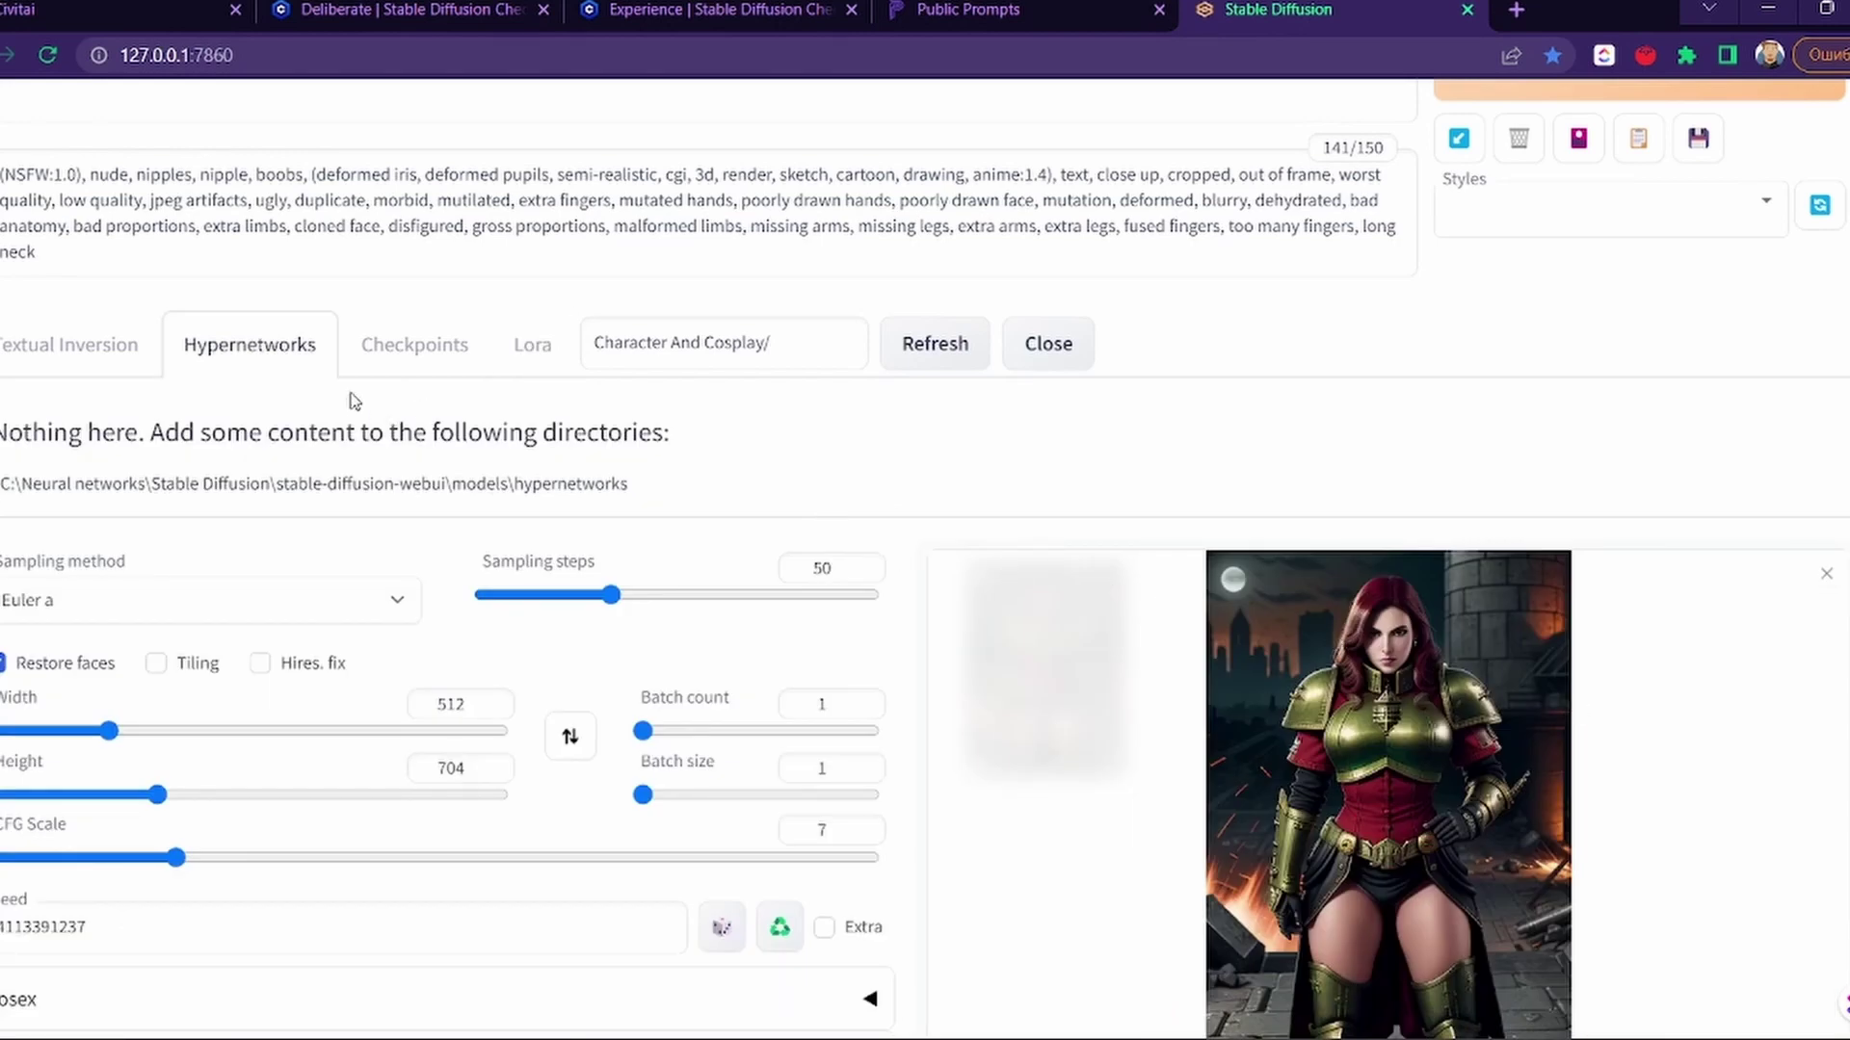
left_click(404, 349)
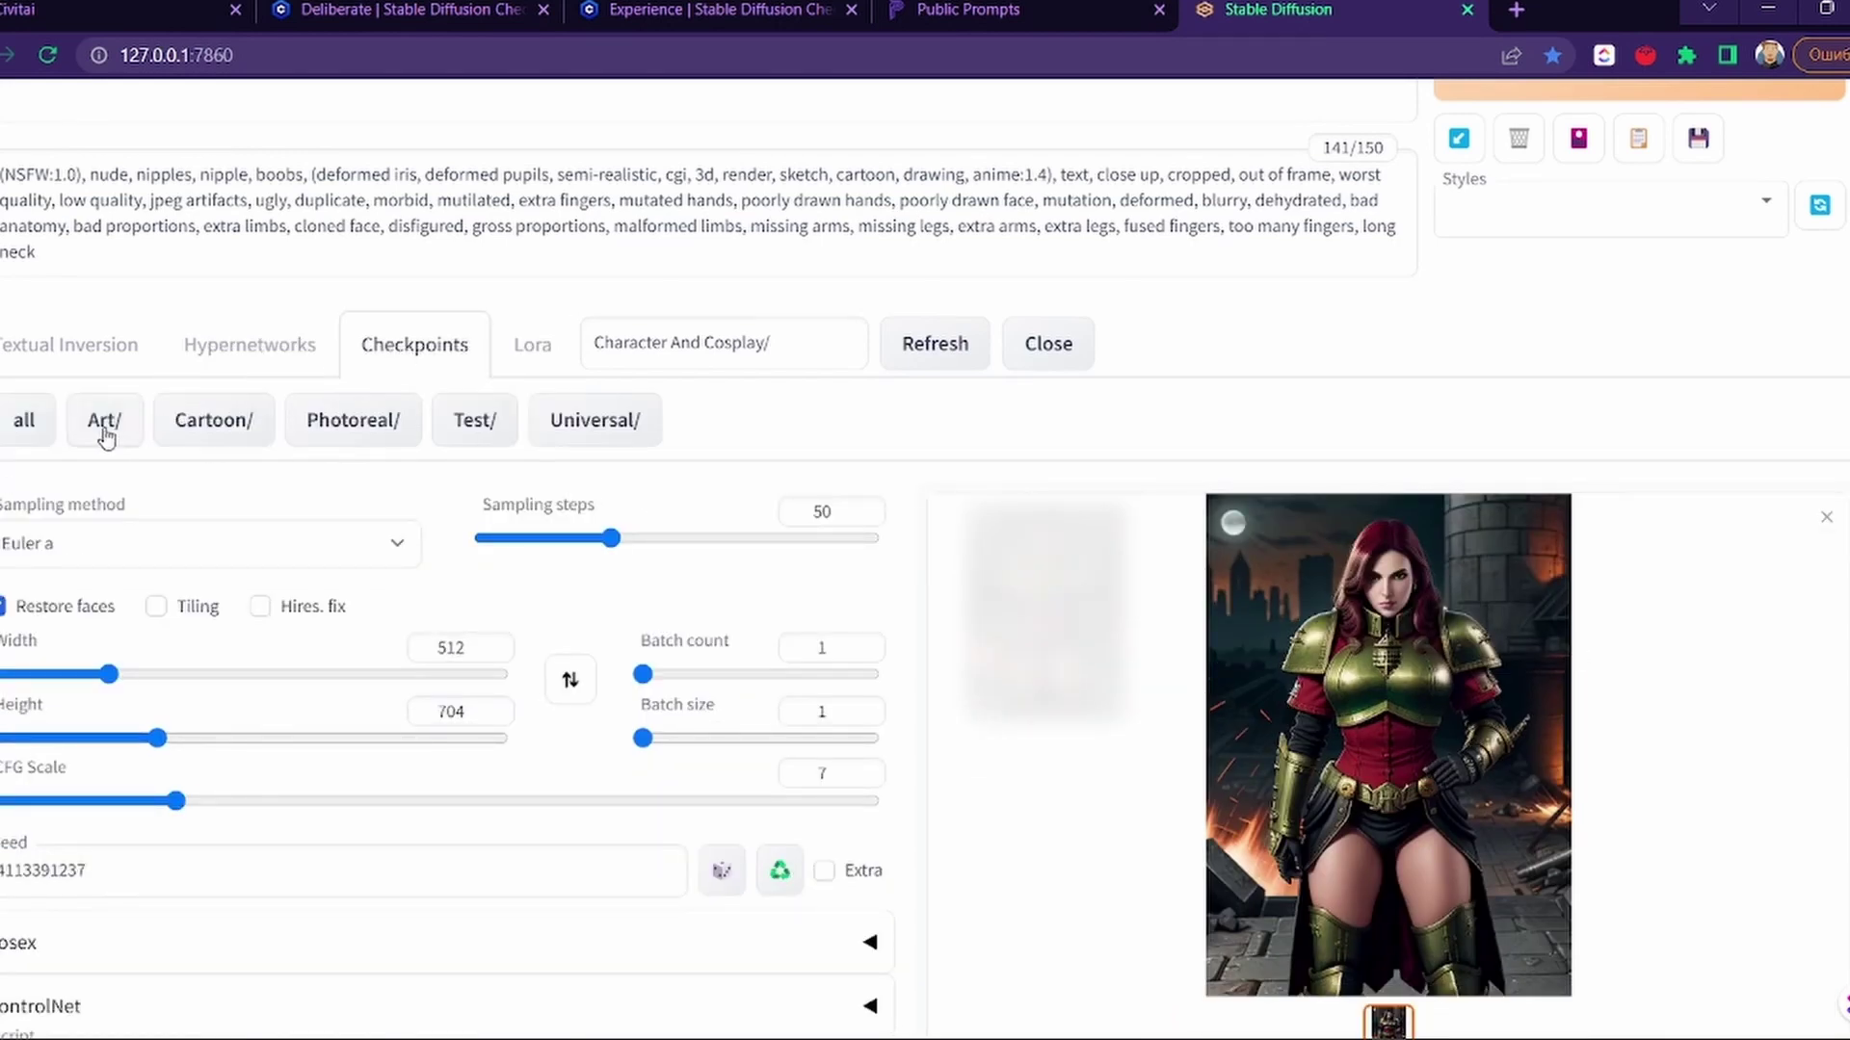
left_click(594, 420)
scroll(964, 482, "up", 3)
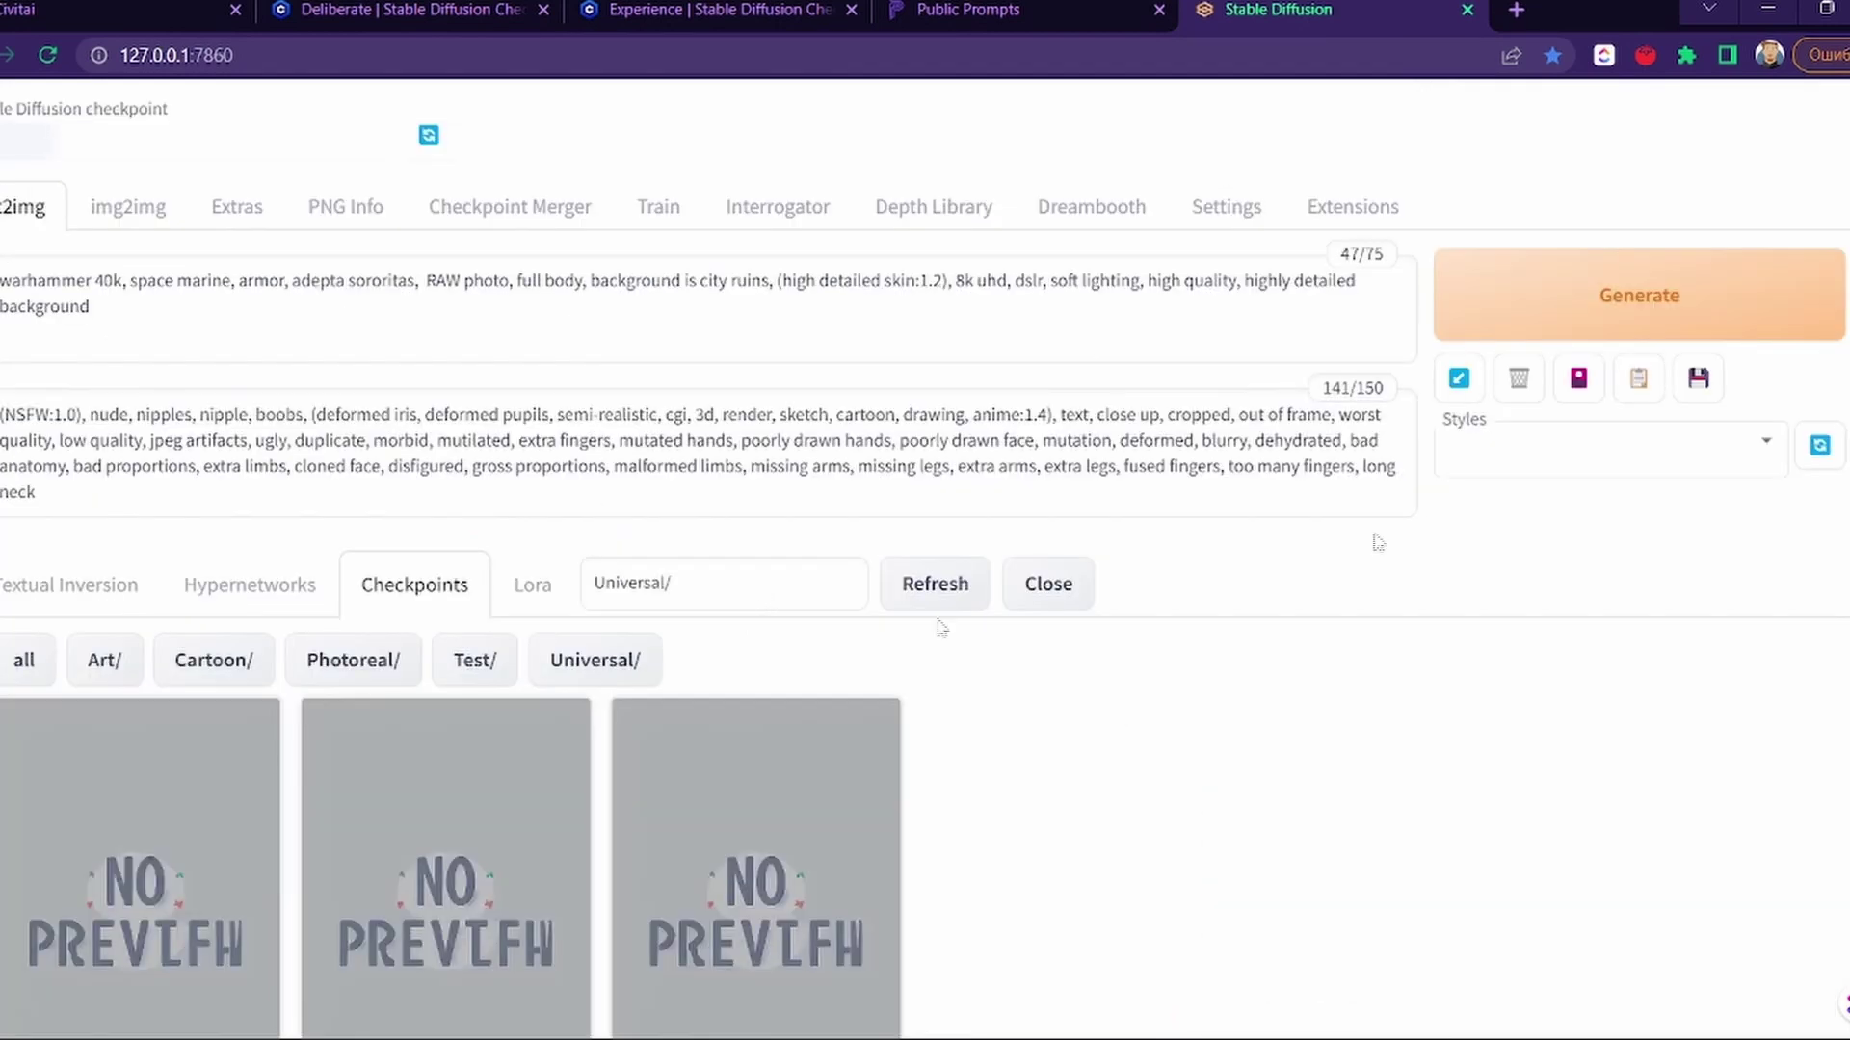
Step: Generate the image from the same prompt with the deliberate_v2 checkpoint and hide the extra networks
left_click(1649, 330)
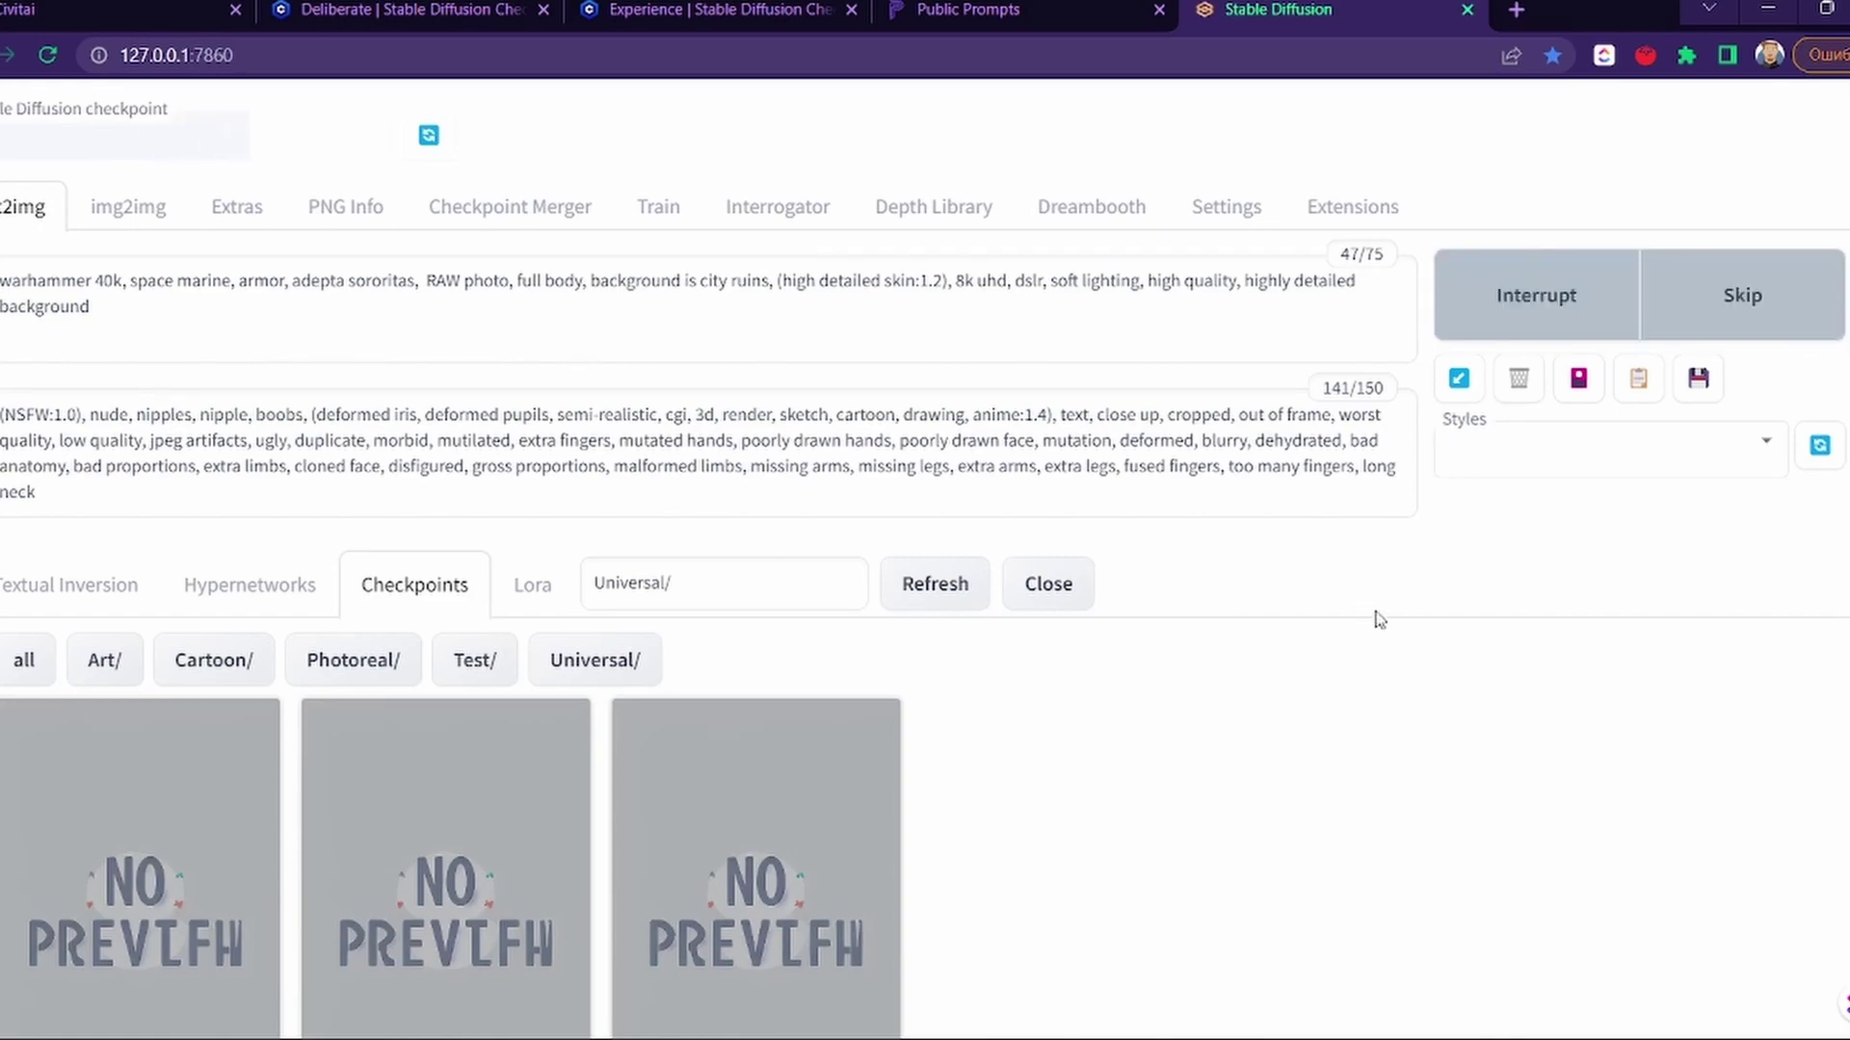
scroll(1374, 614, "down", 4)
scroll(1362, 379, "up", 4)
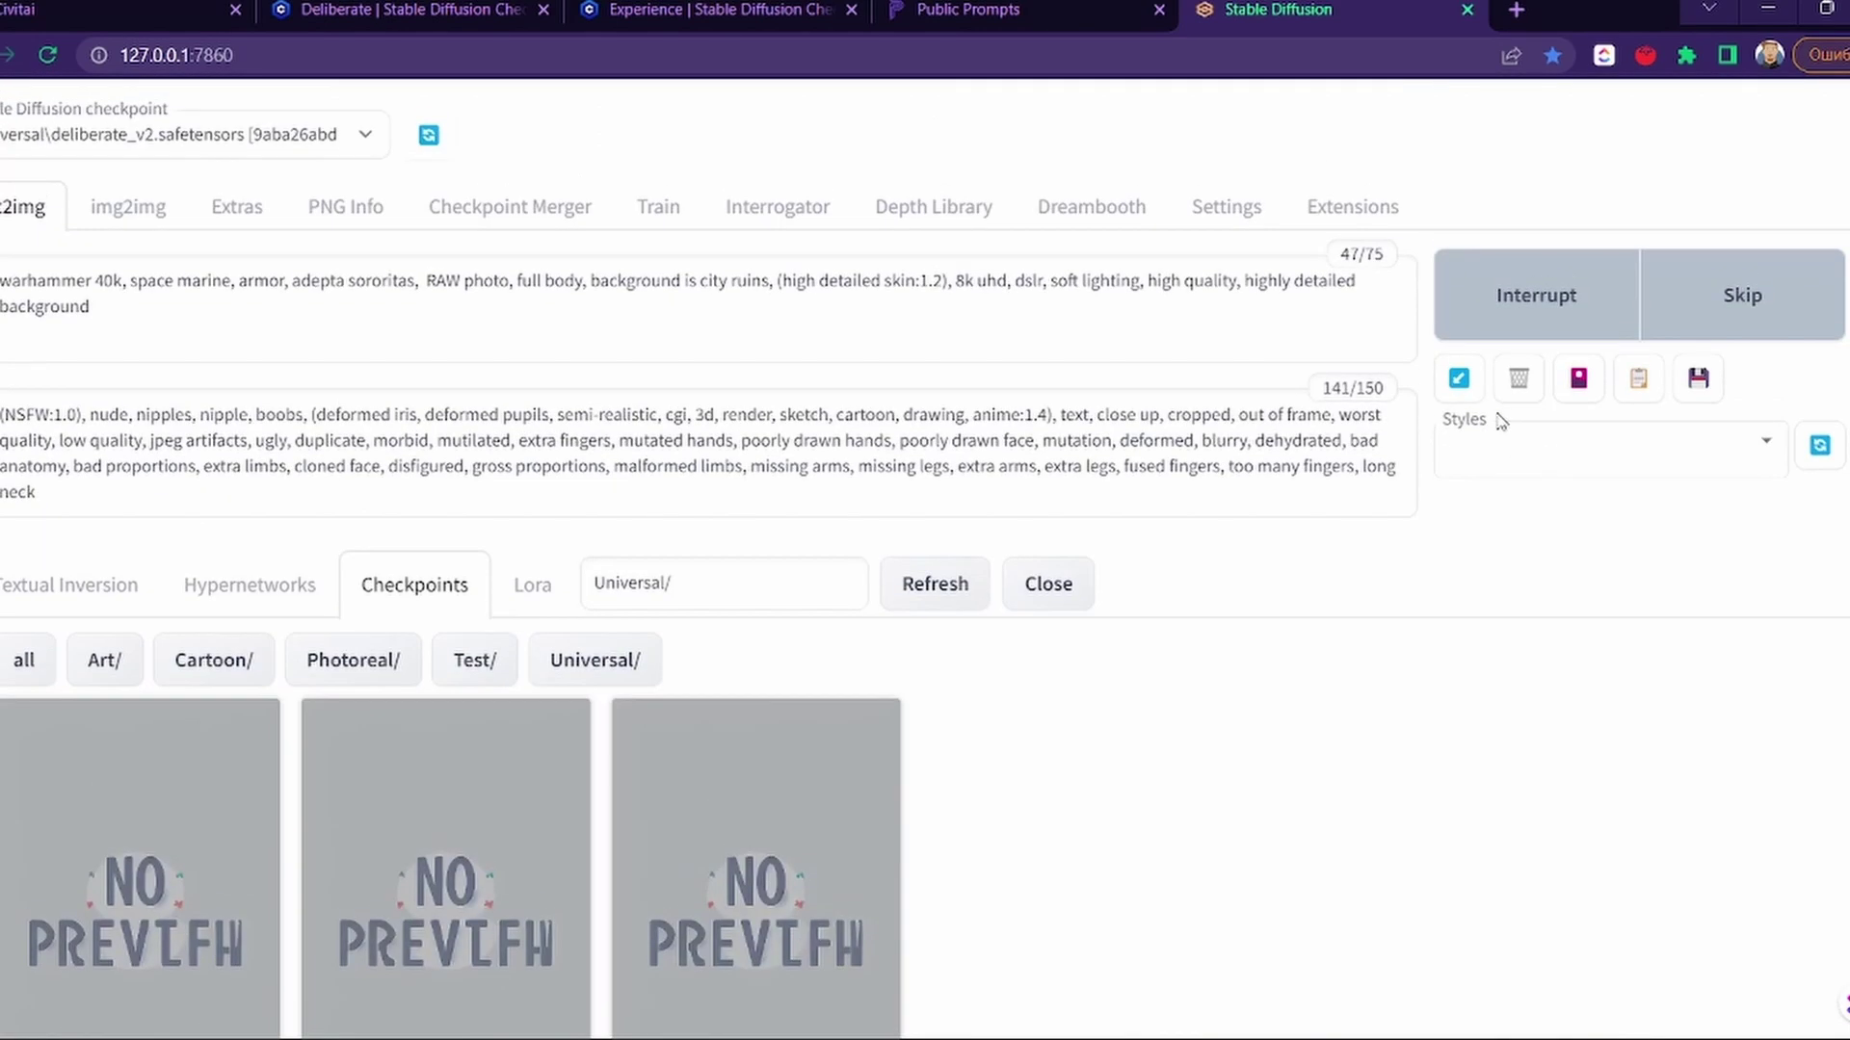
left_click(1577, 379)
scroll(1479, 501, "down", 6)
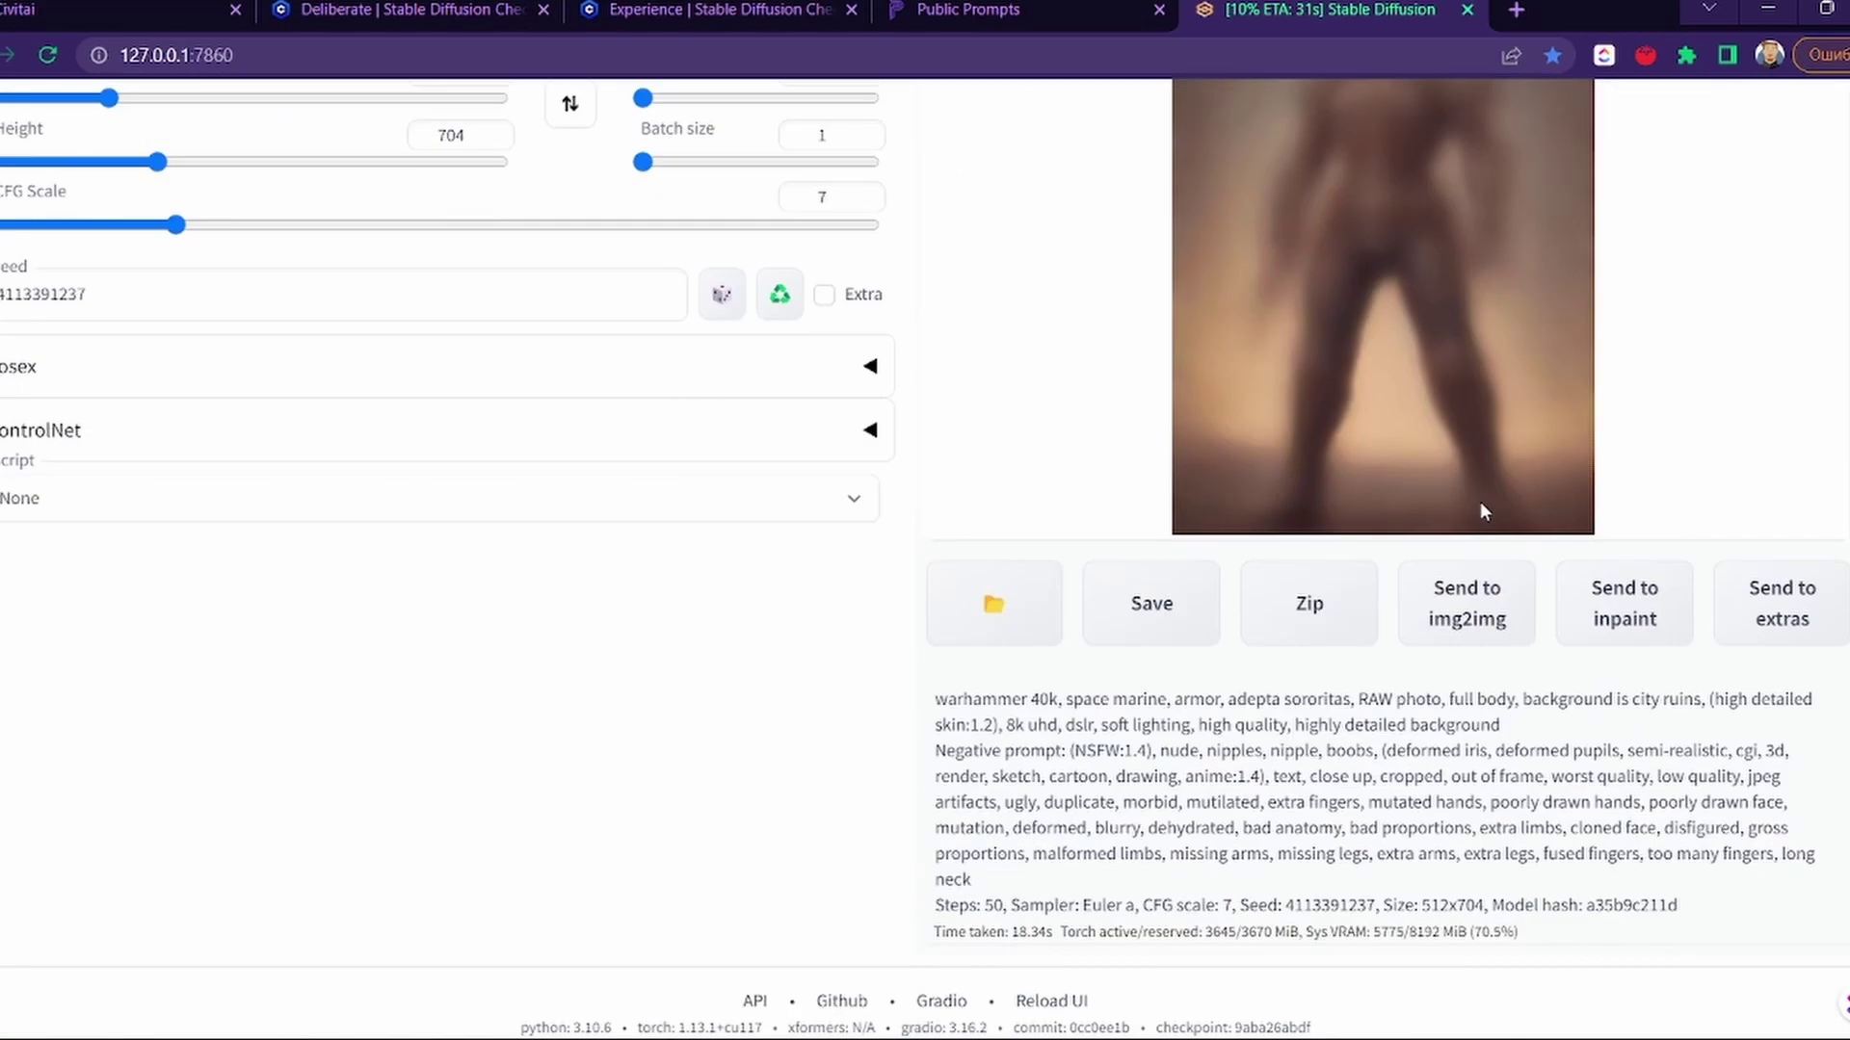
Step: Follow the generation progress and examine the finished deliberate_v2 image in the enlarged view
scroll(1479, 501, "up", 5)
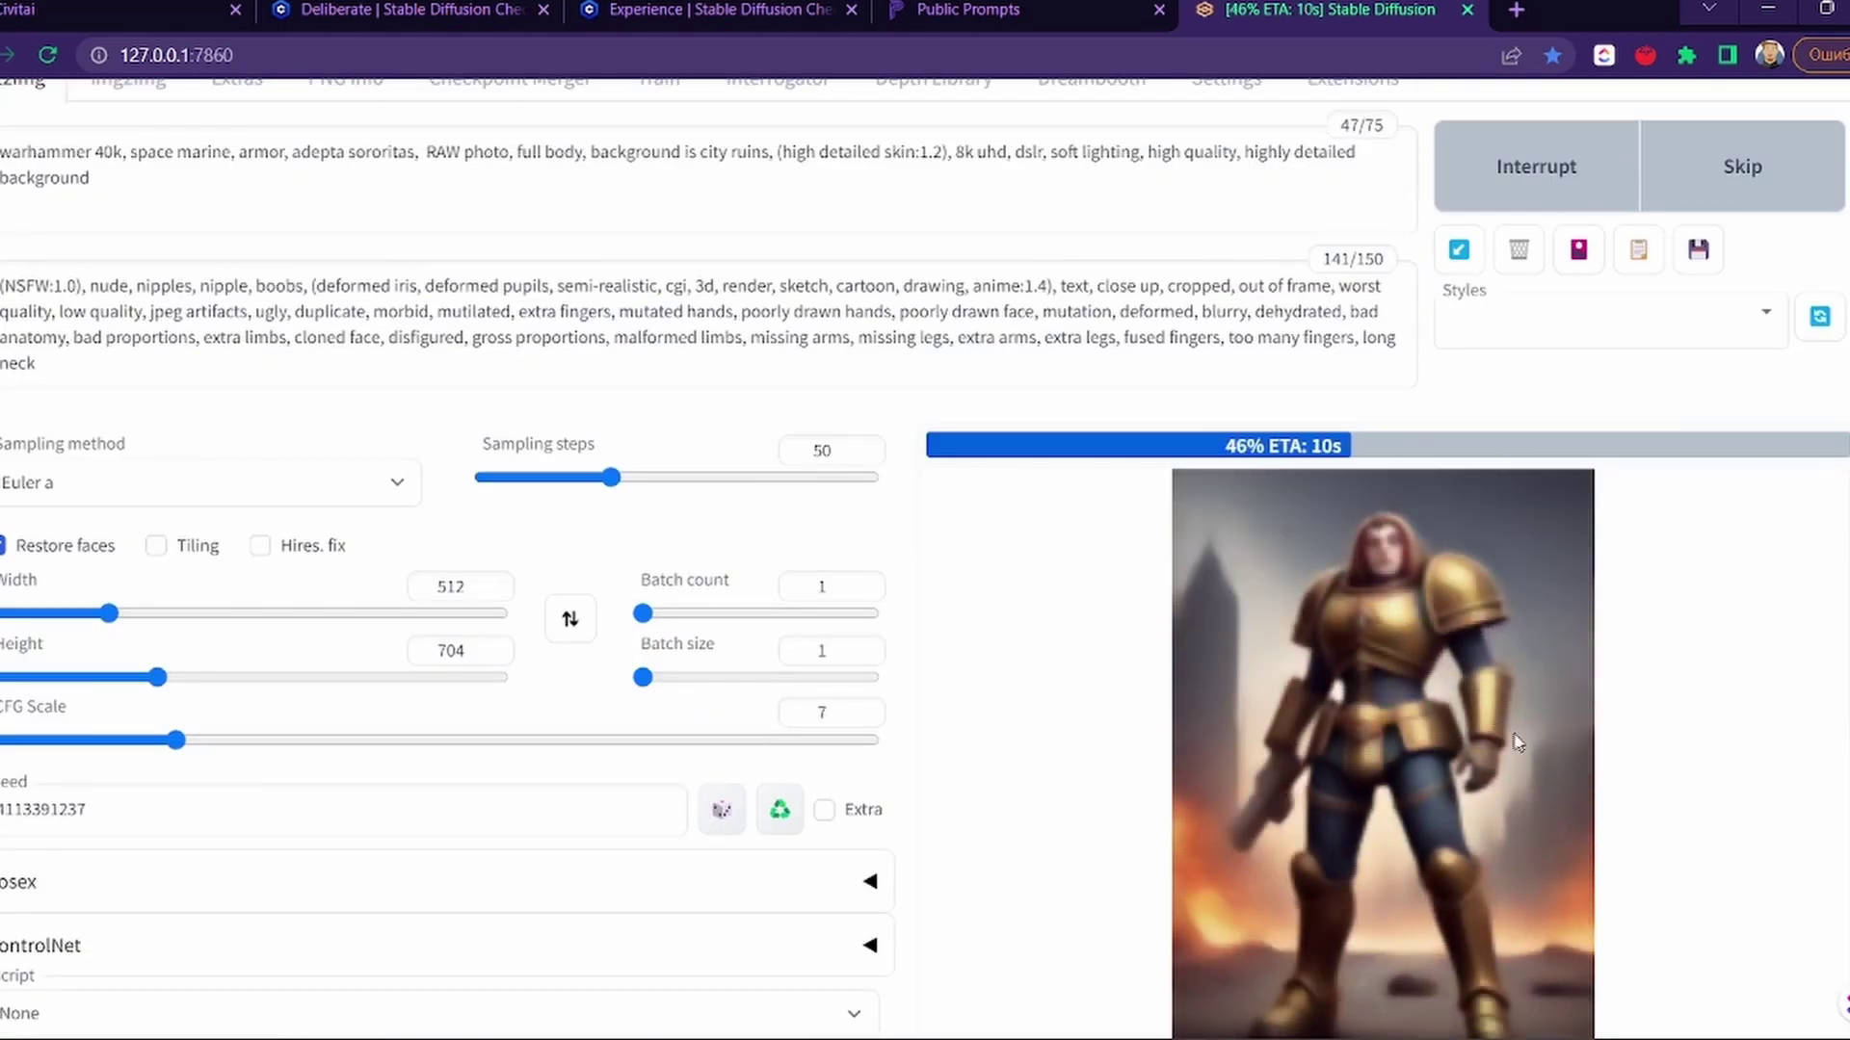
scroll(1515, 741, "down", 3)
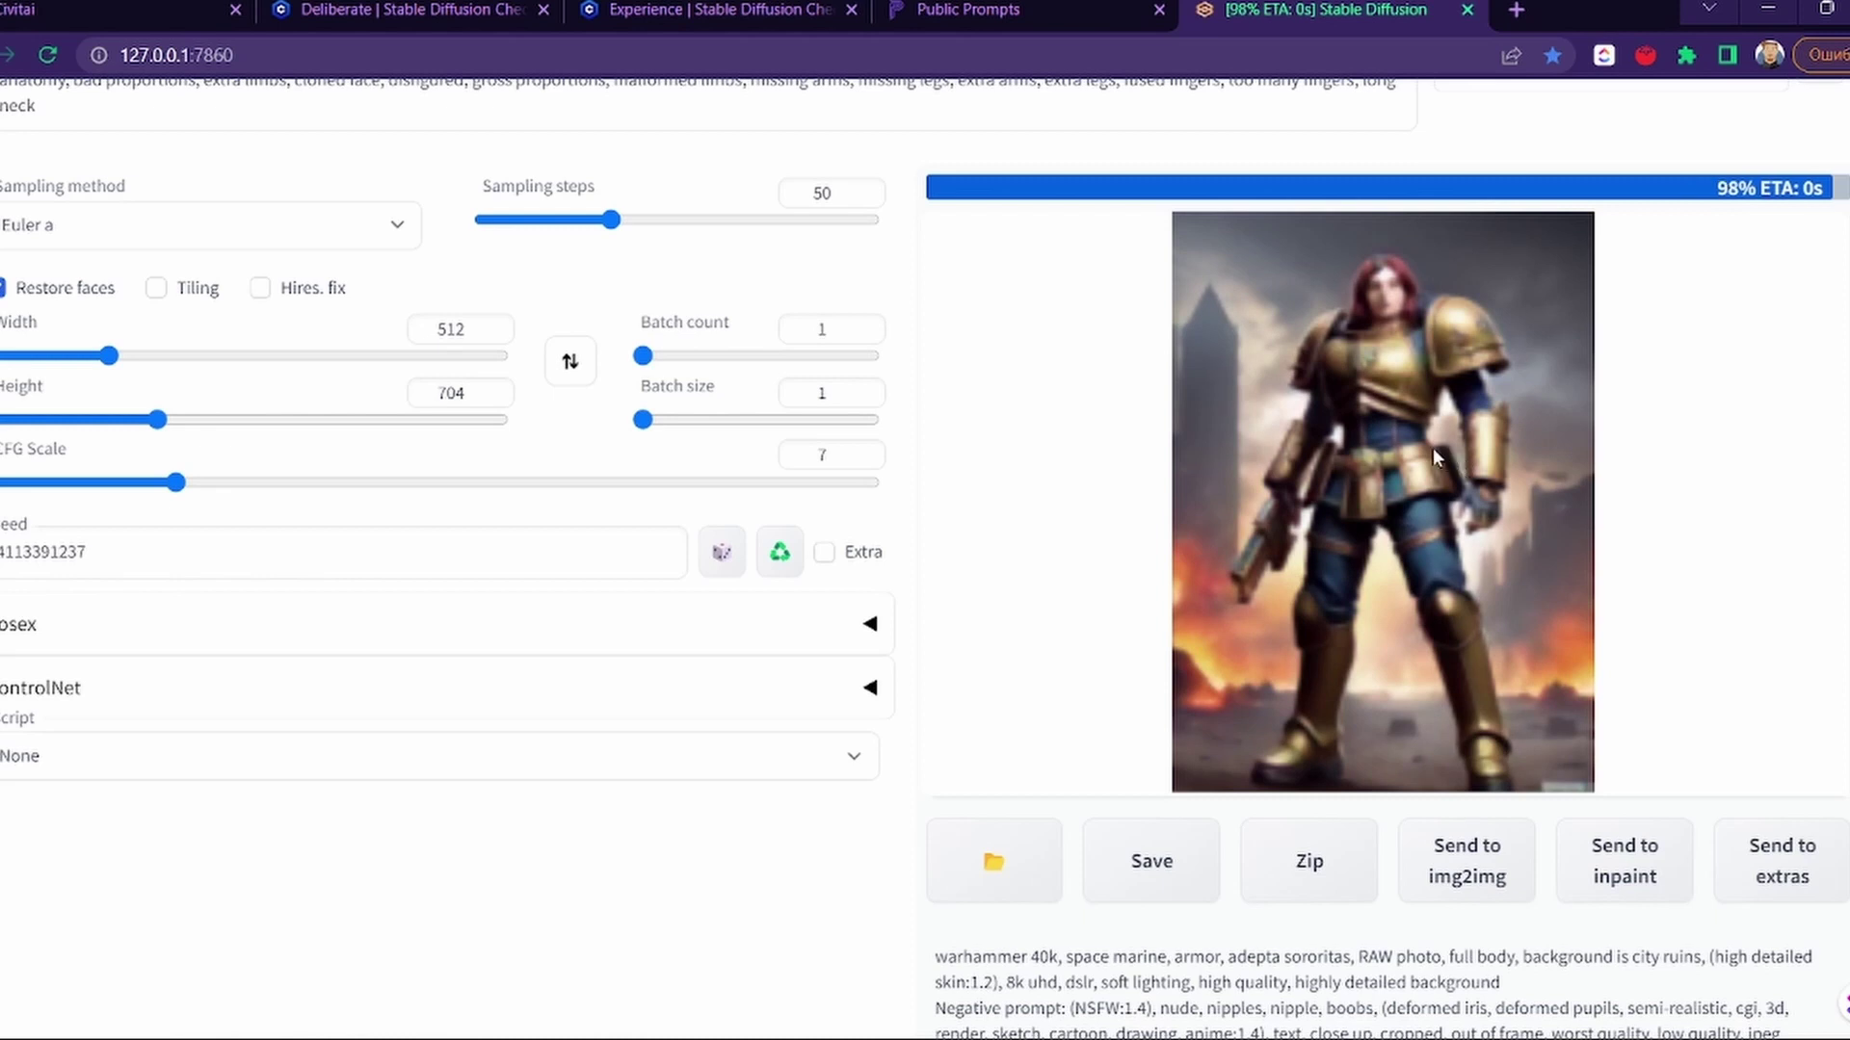
left_click(1468, 395)
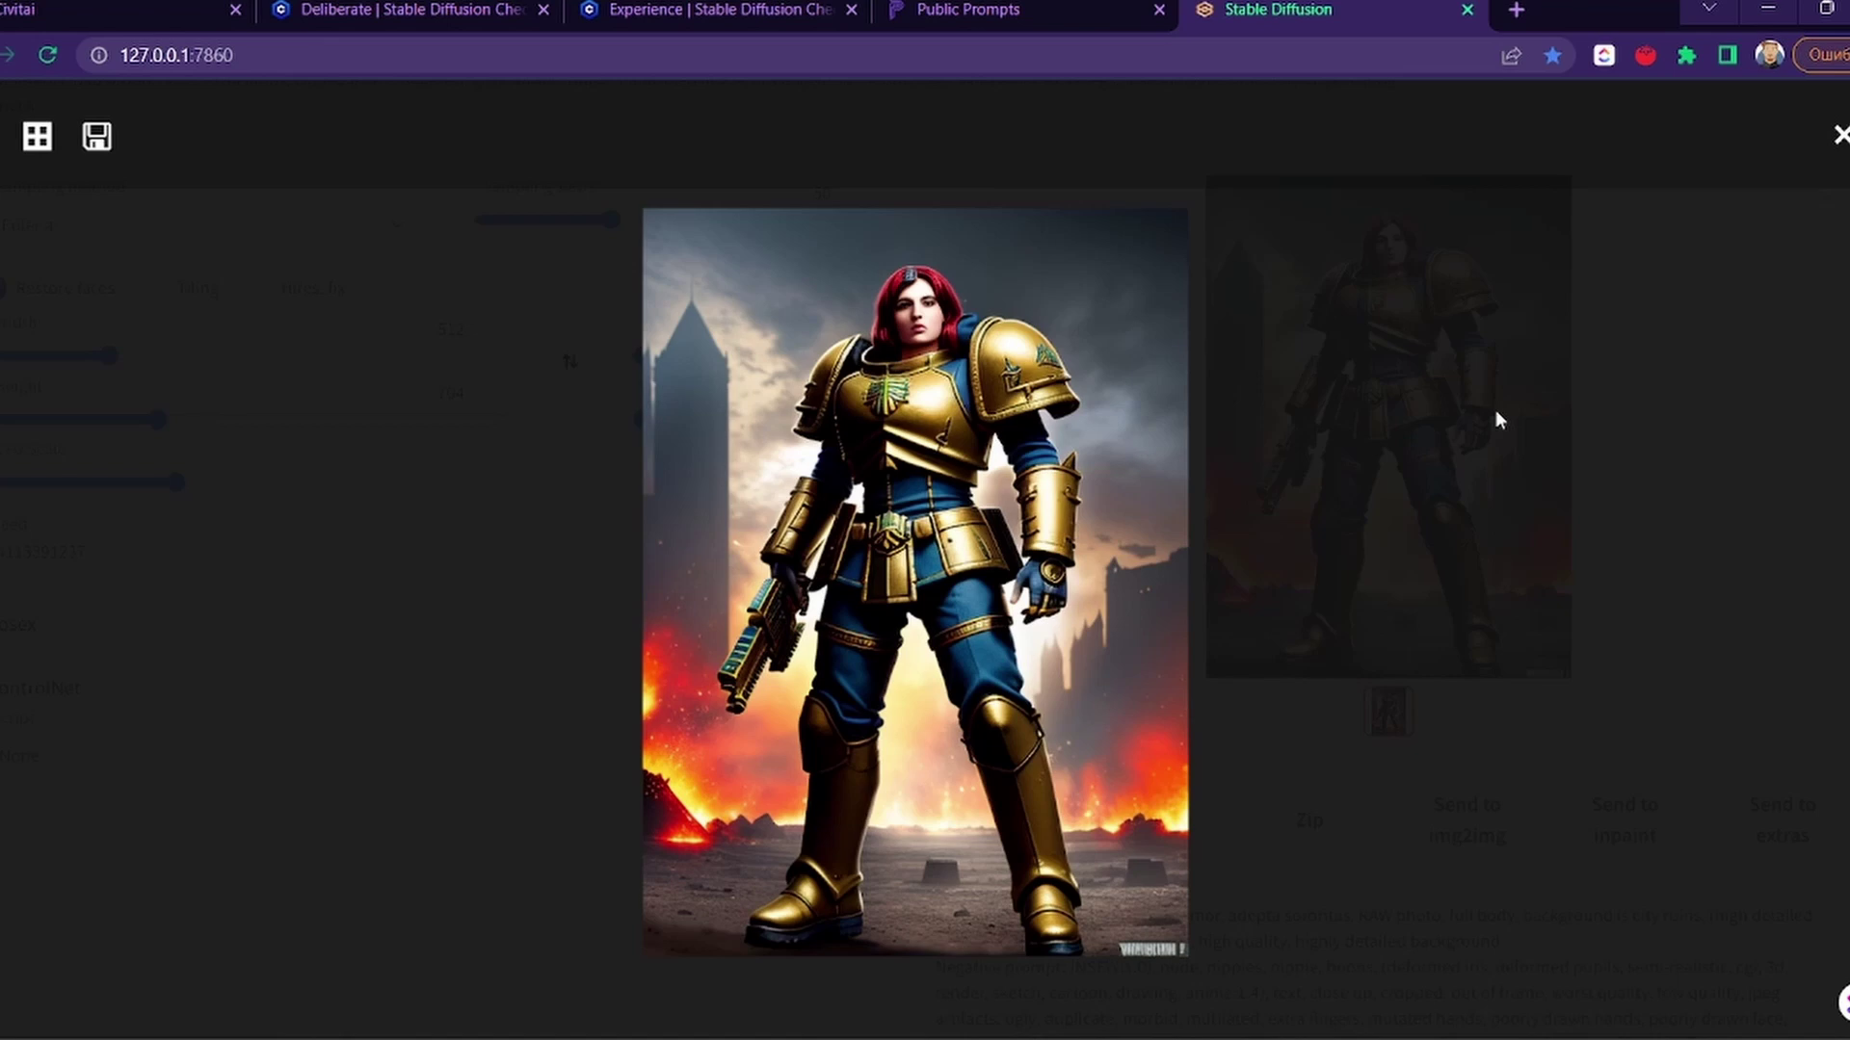
left_click(1495, 412)
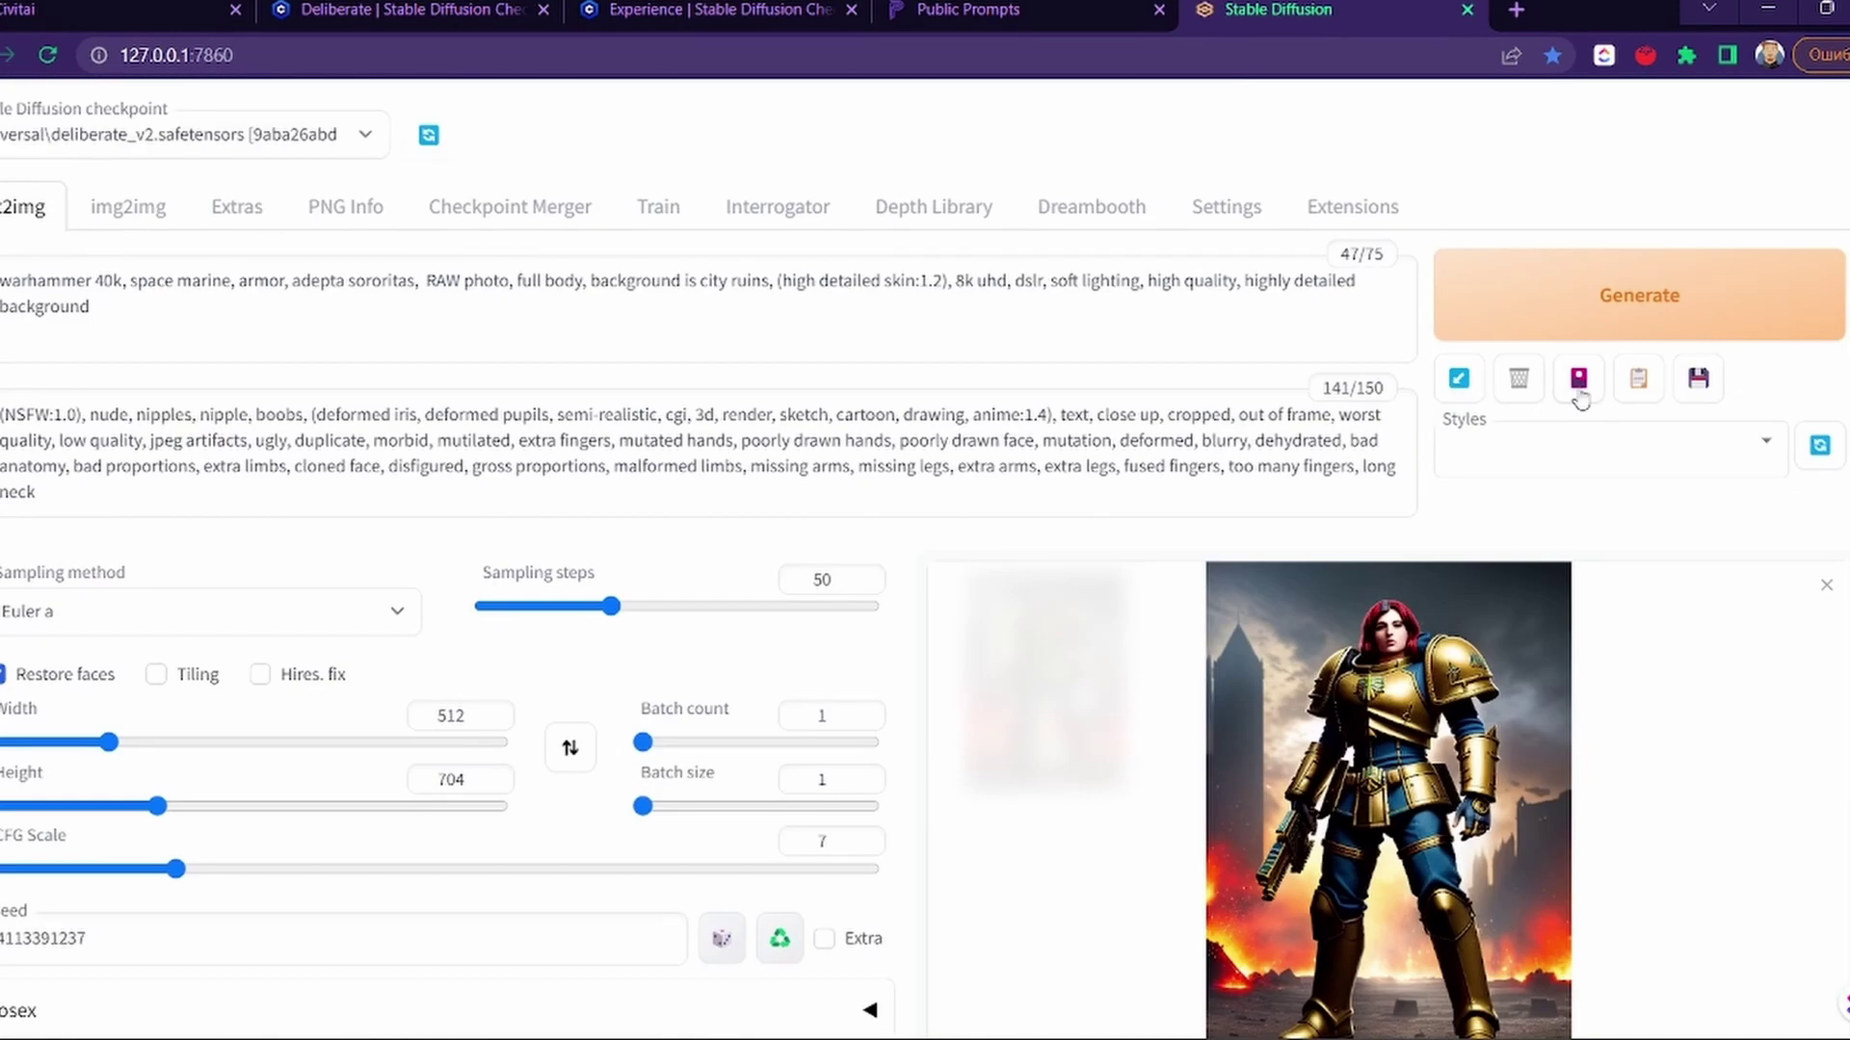